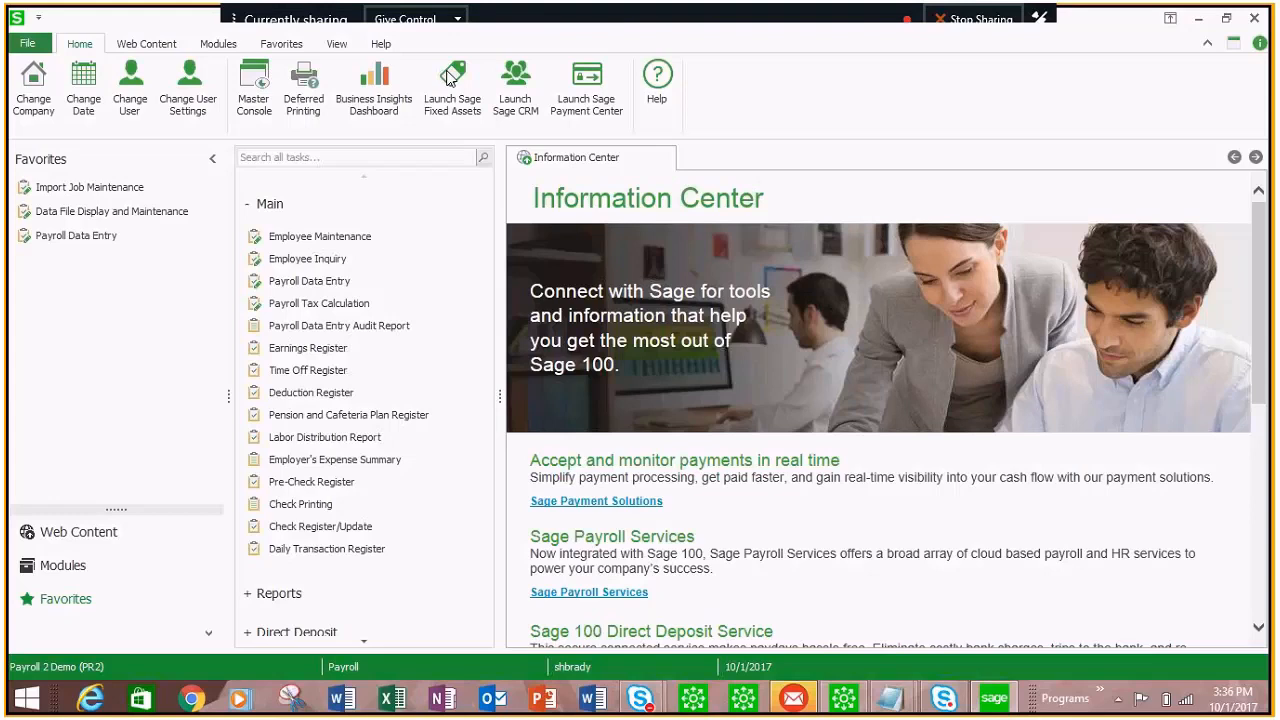
Step: Create a new payroll data entry batch and accept it without a comment
left_click(303, 287)
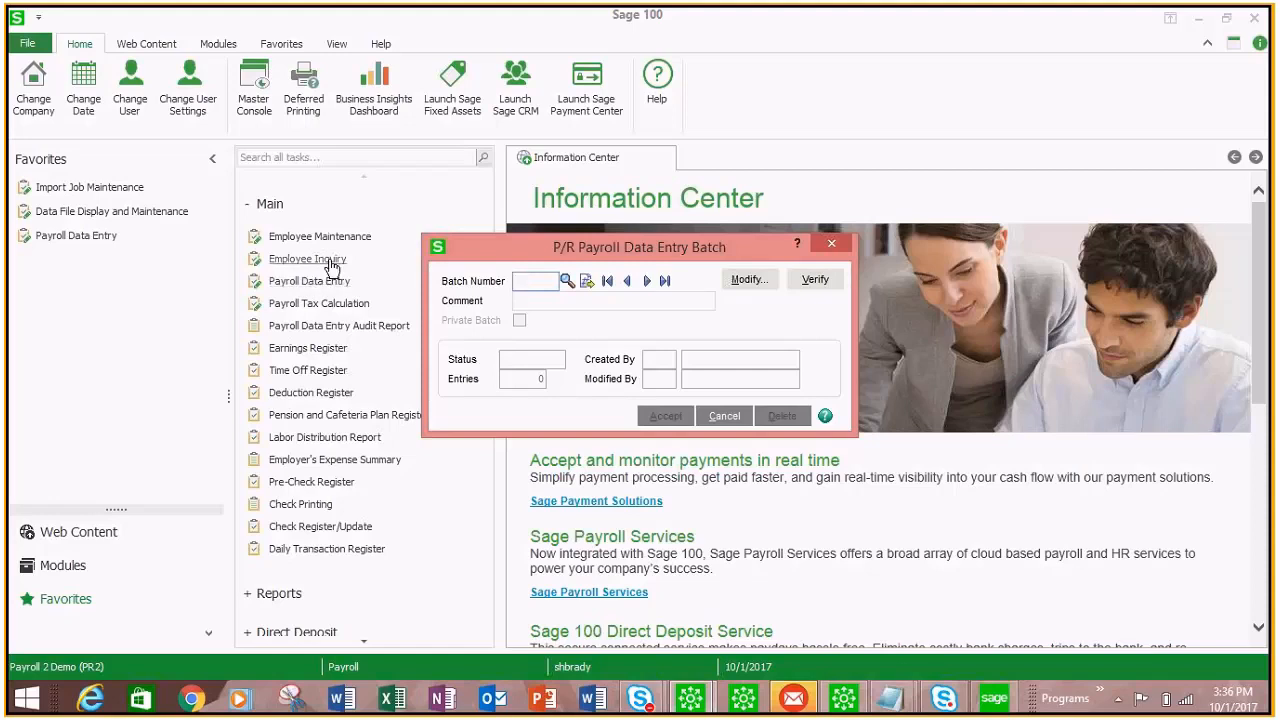
left_click(587, 281)
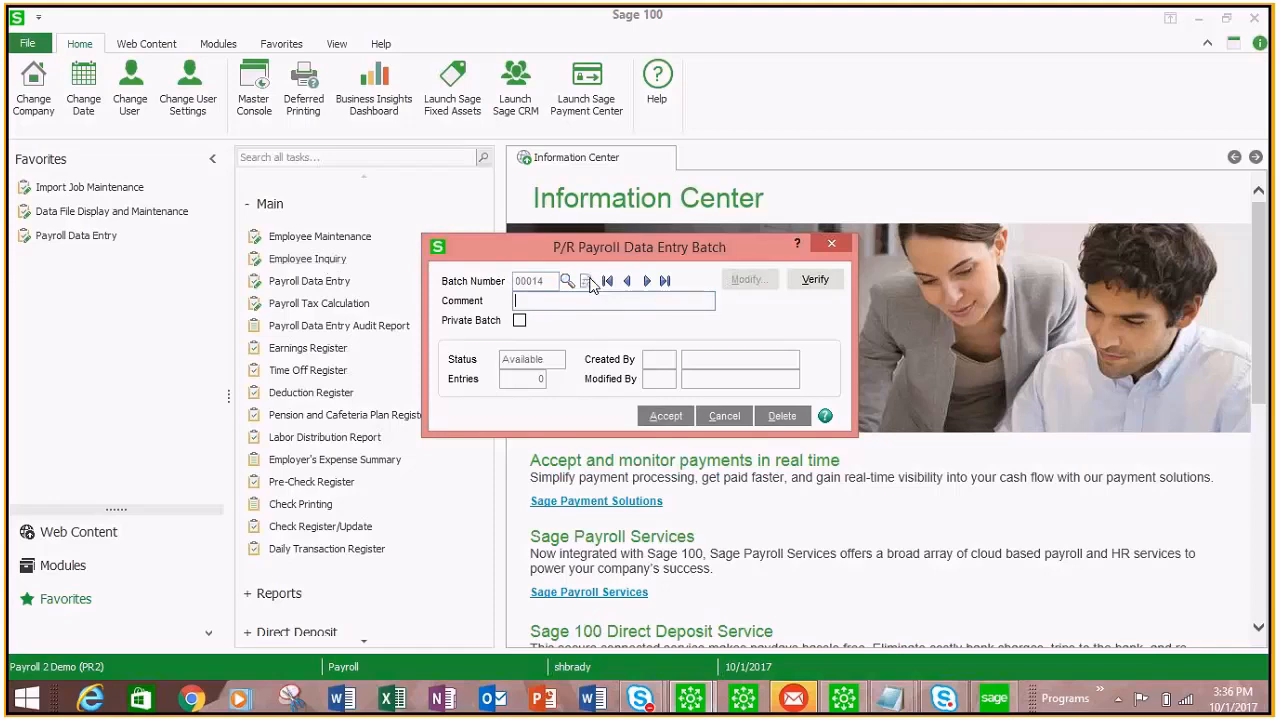
left_click(666, 416)
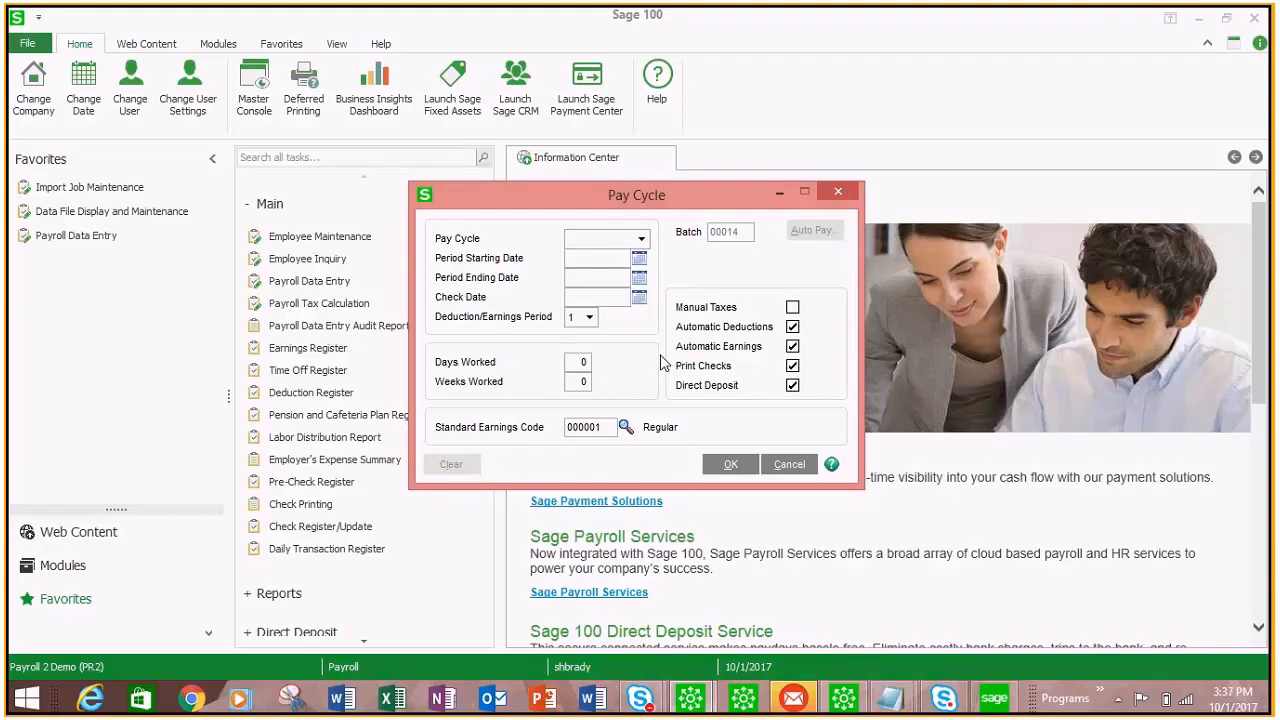
Step: Set a Biweekly pay cycle from 10/2/2017 to 10/15/2017 with check date 10/2/2017, and decline automatic payment of employees
left_click(641, 240)
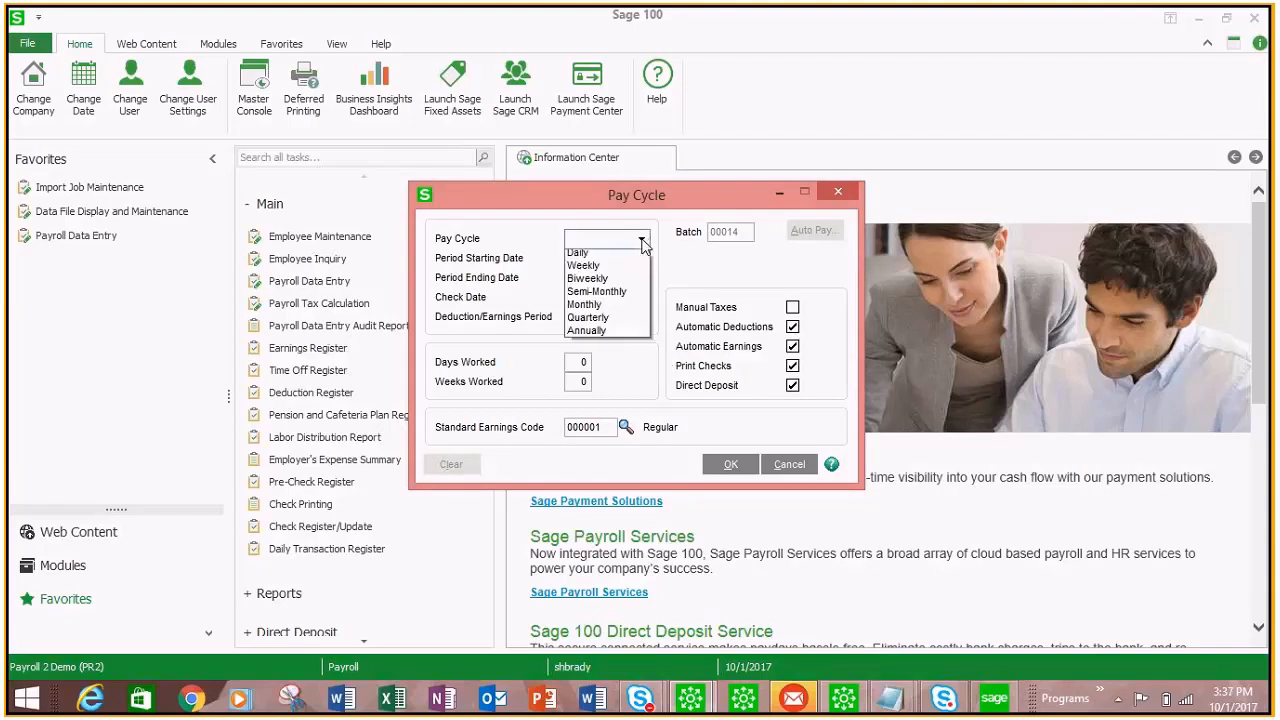
left_click(600, 285)
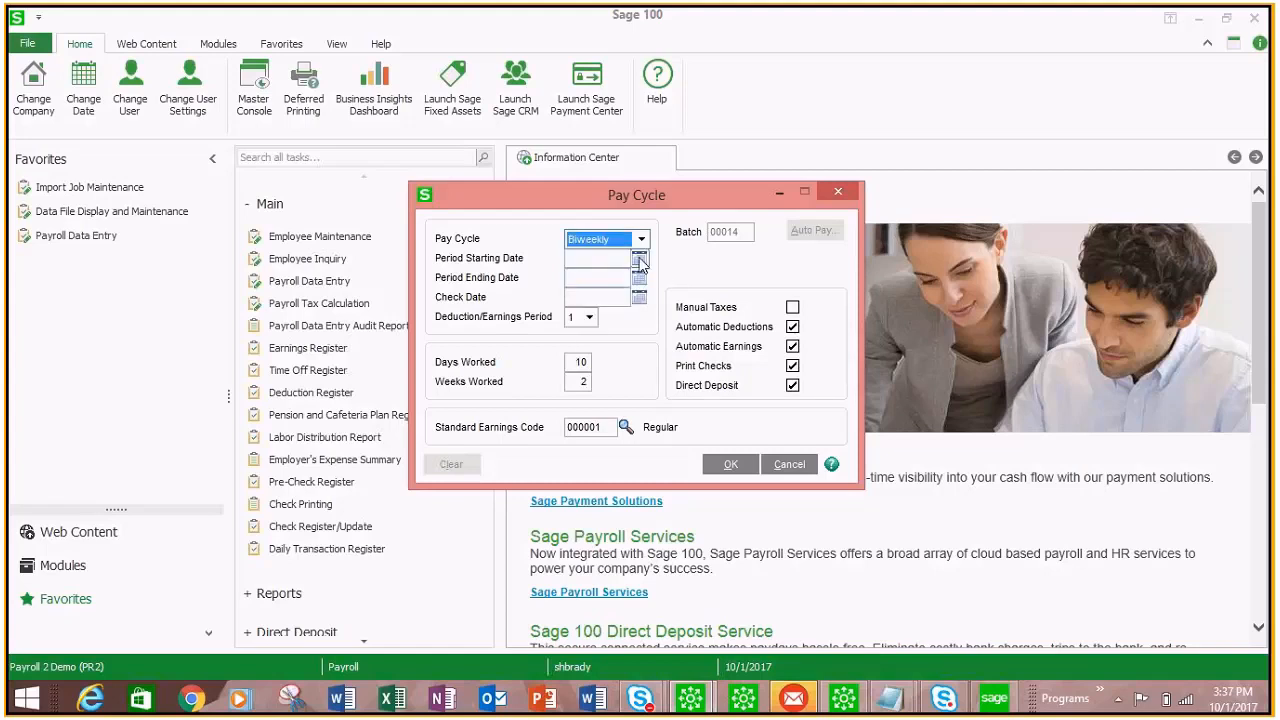
left_click(639, 258)
double_click(619, 364)
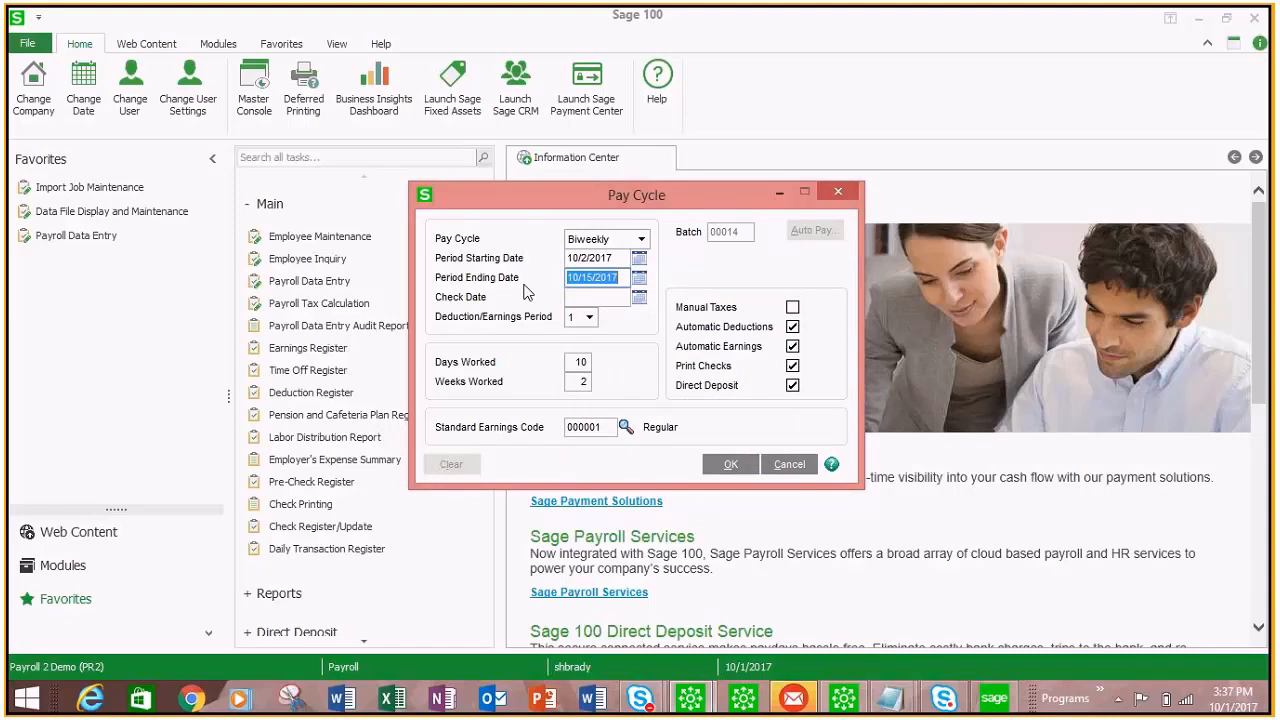
left_click(638, 297)
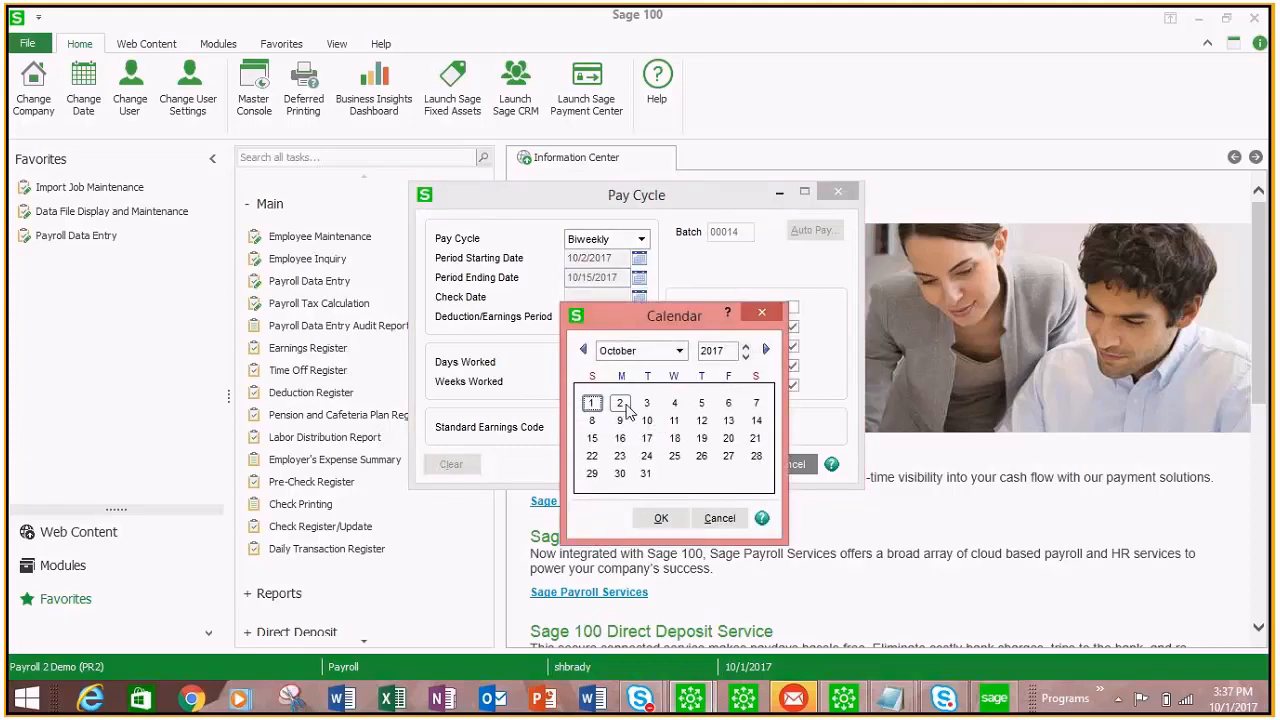
double_click(620, 403)
left_click(603, 274)
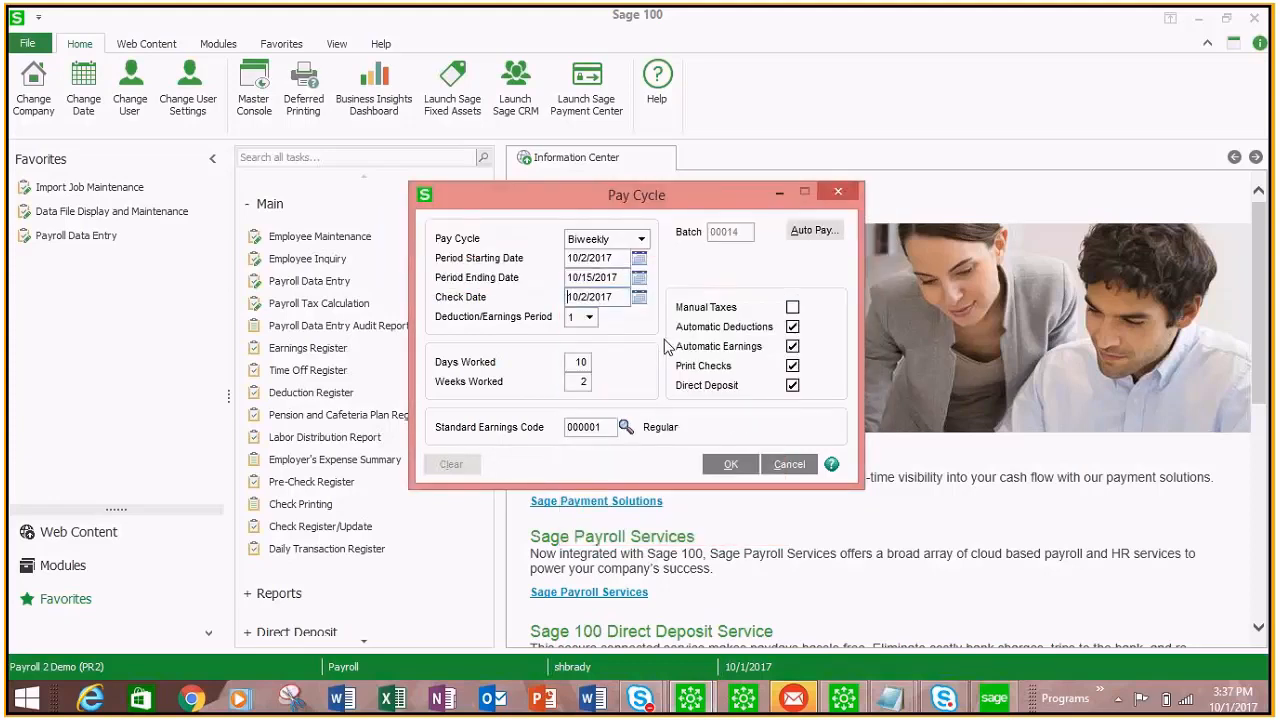
left_click(731, 468)
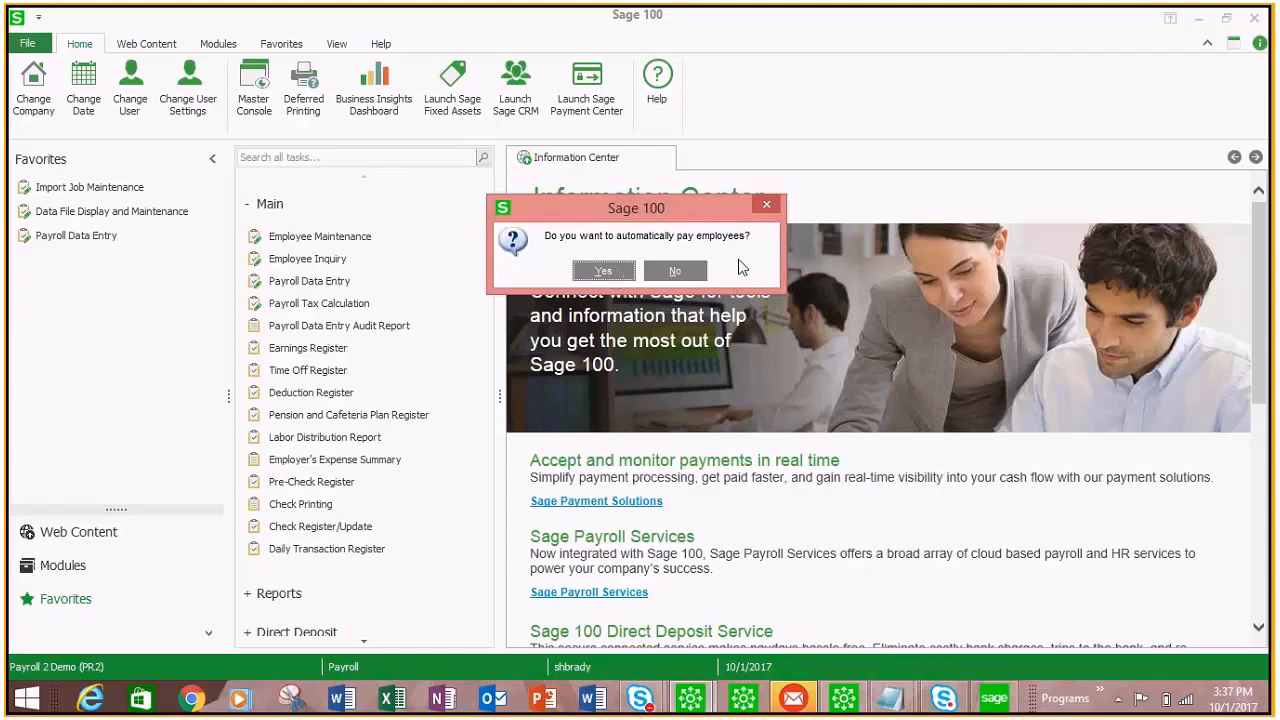
left_click(679, 271)
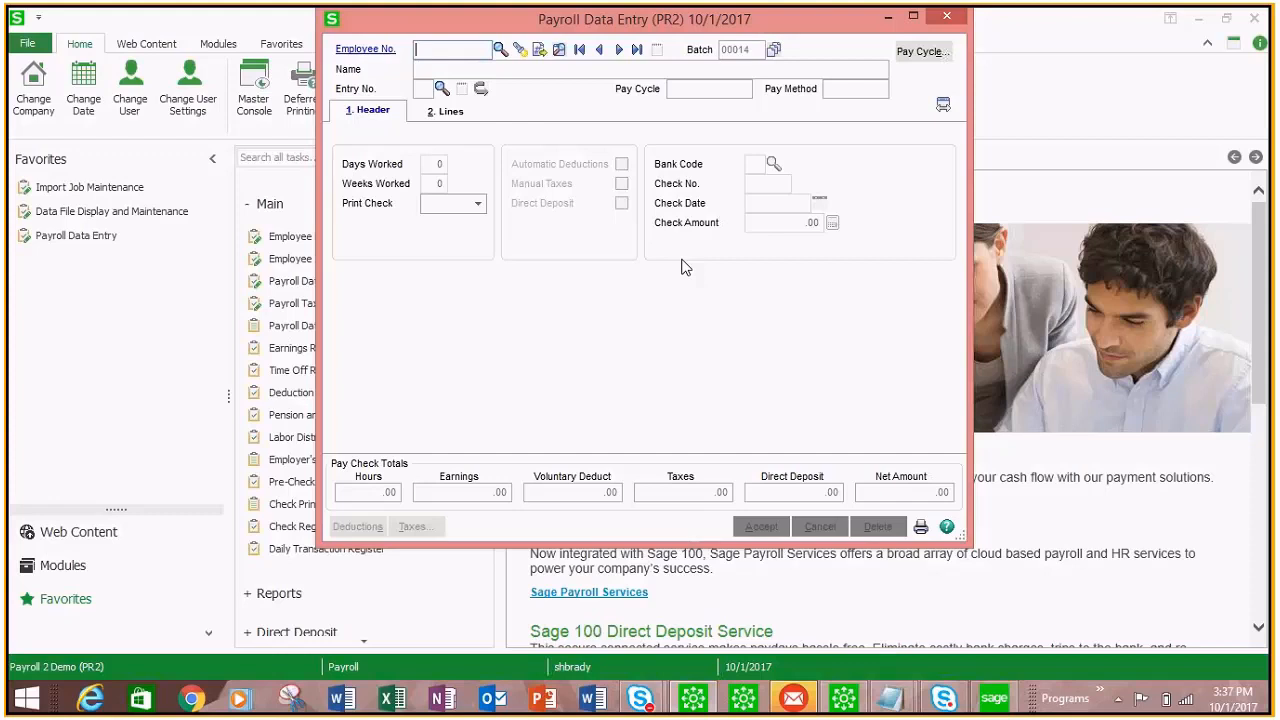
Step: Start a payroll entry for the hourly, biweekly-paid employee in department 44 and review the regular earnings line
left_click(501, 50)
left_click(735, 492)
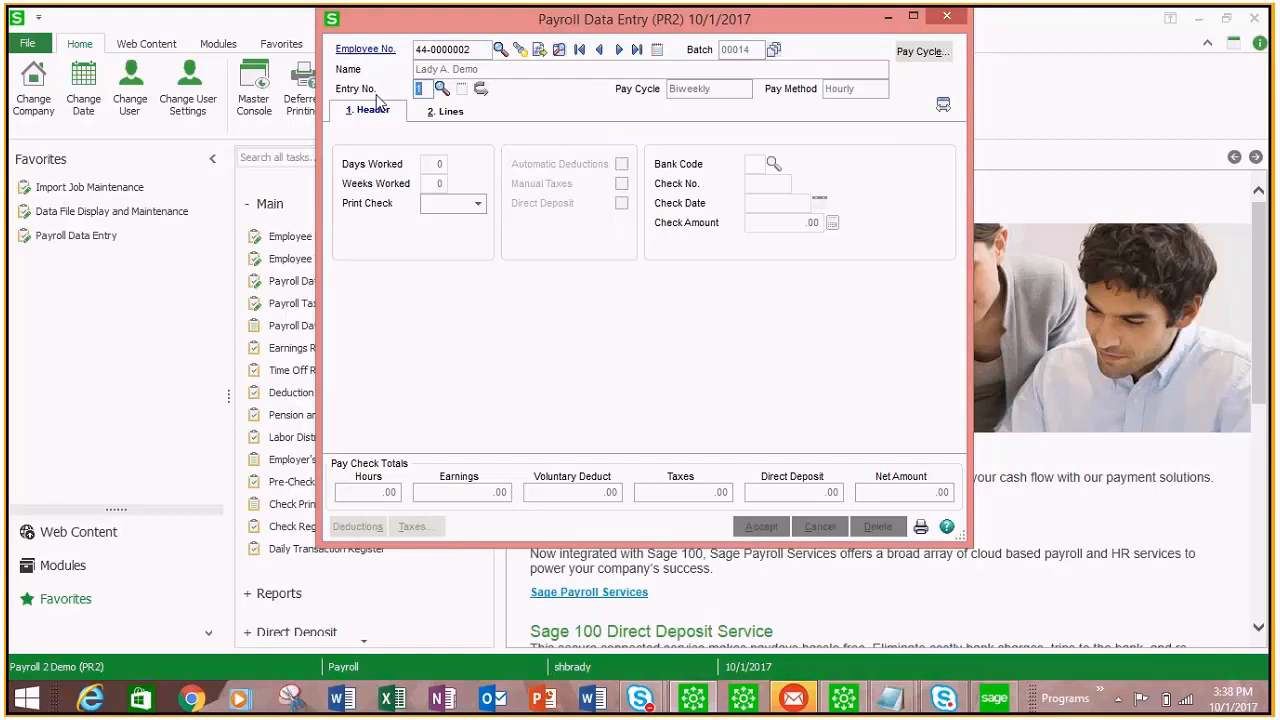
left_click(446, 114)
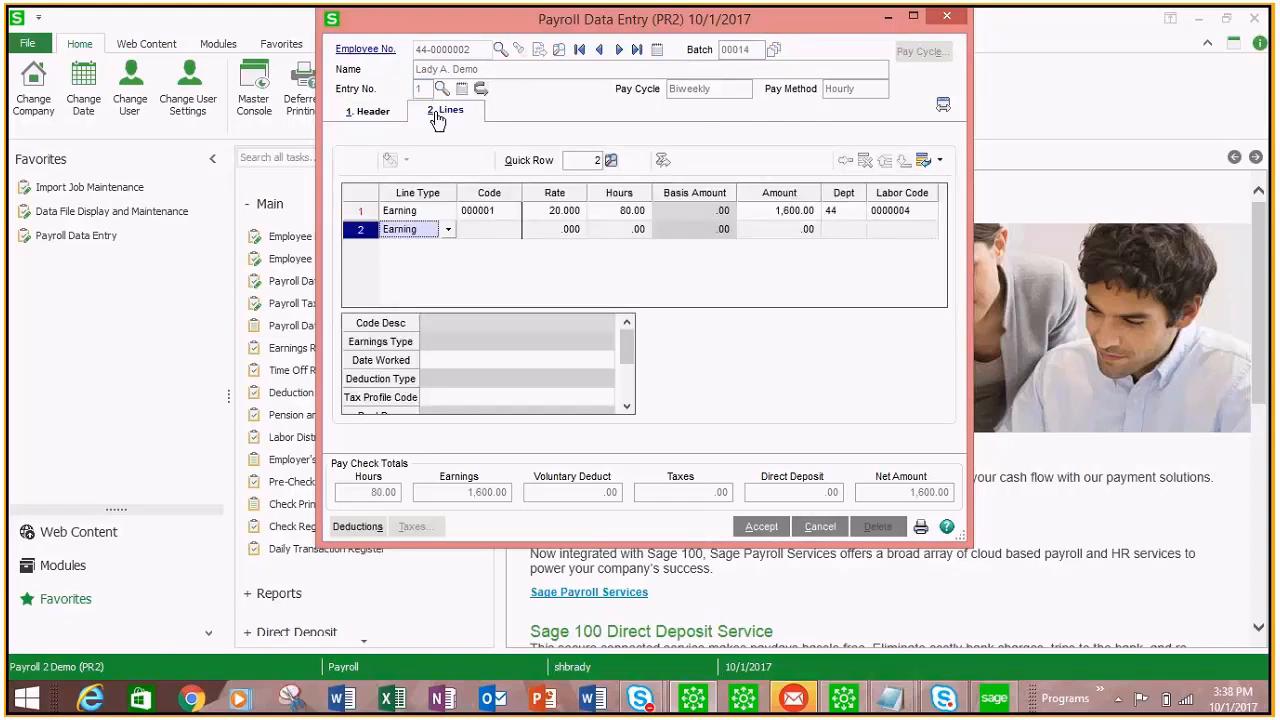
left_click(432, 212)
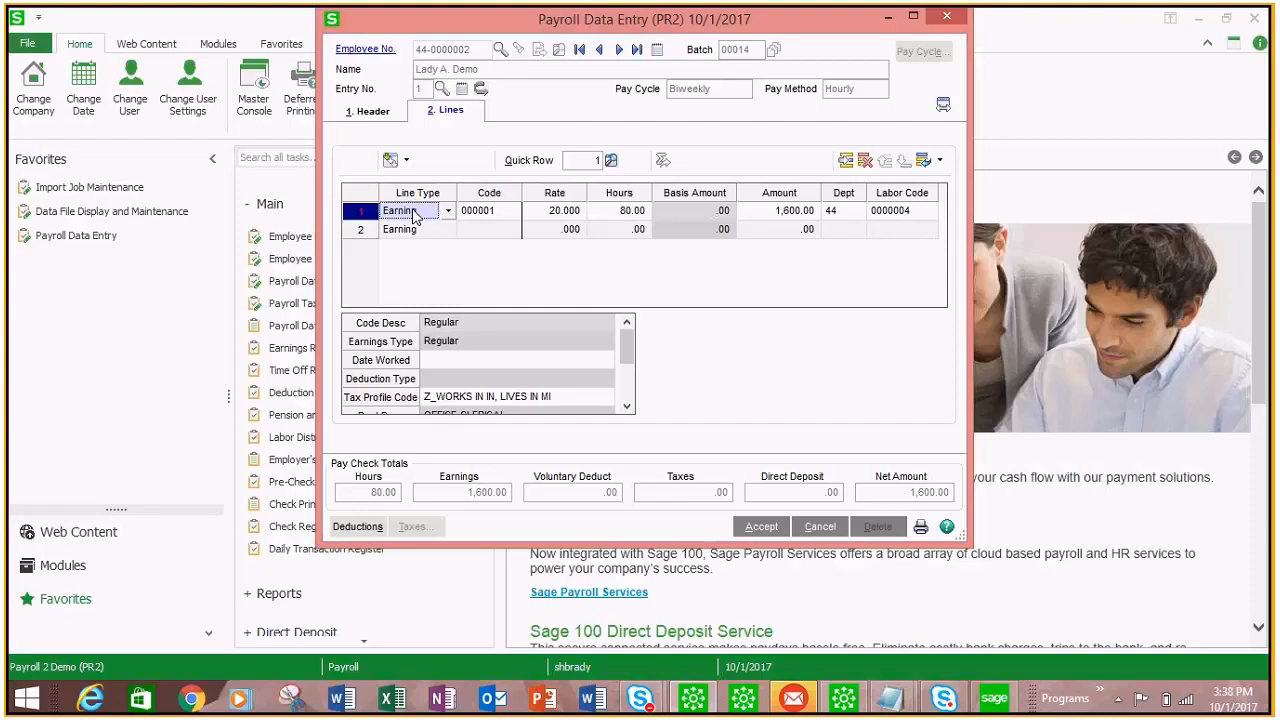
key("Tab")
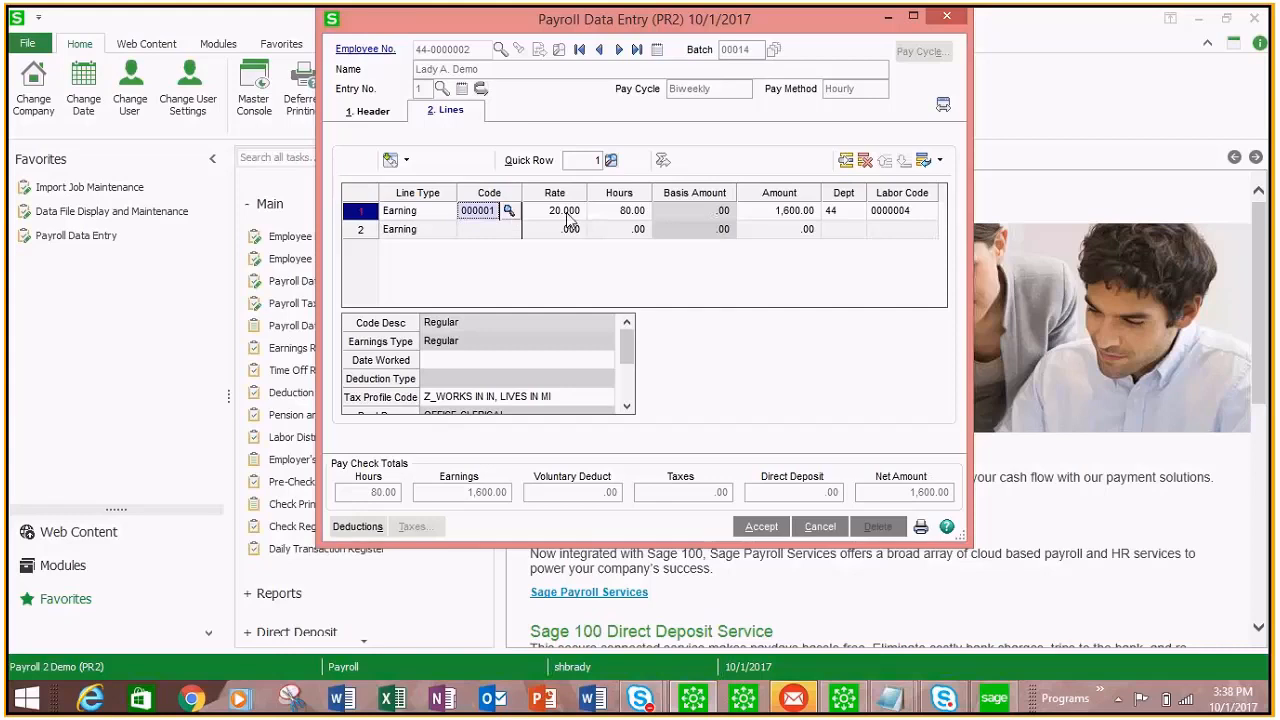
left_click(620, 214)
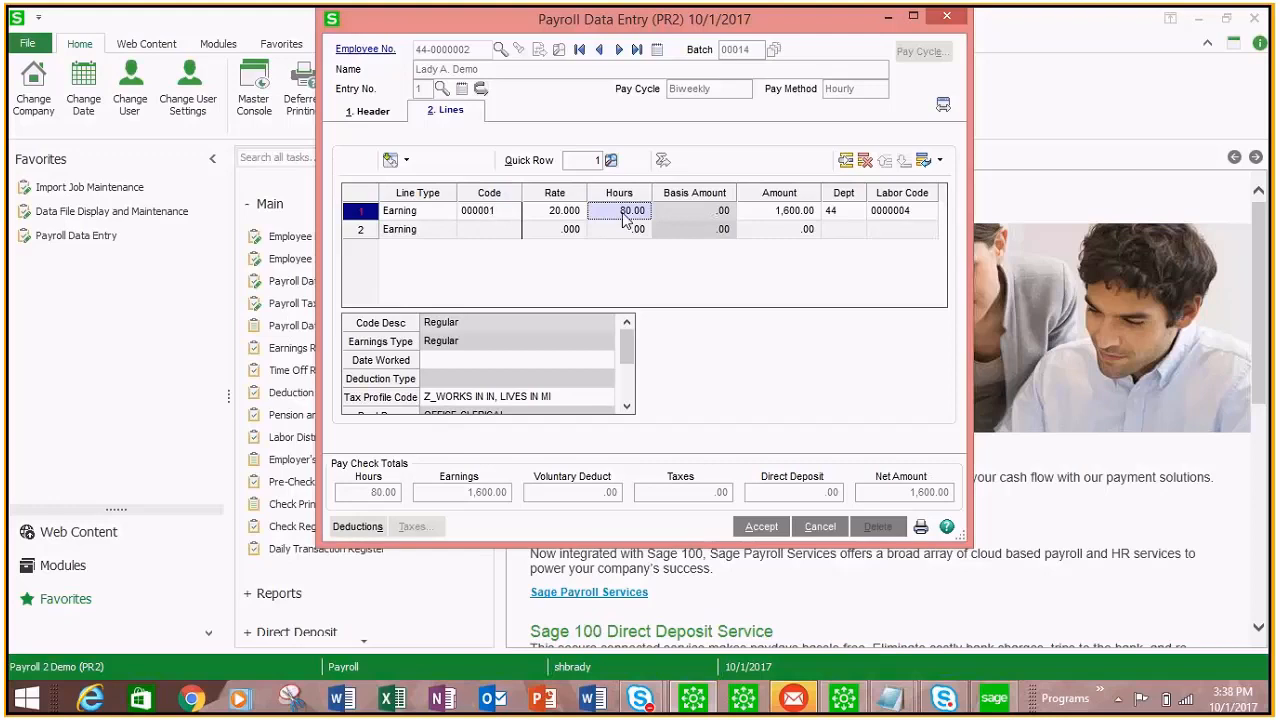
Step: Add an overtime earnings line with code 000002 and 5 hours to the employee's payroll entry
left_click(416, 232)
left_click(501, 231)
left_click(507, 231)
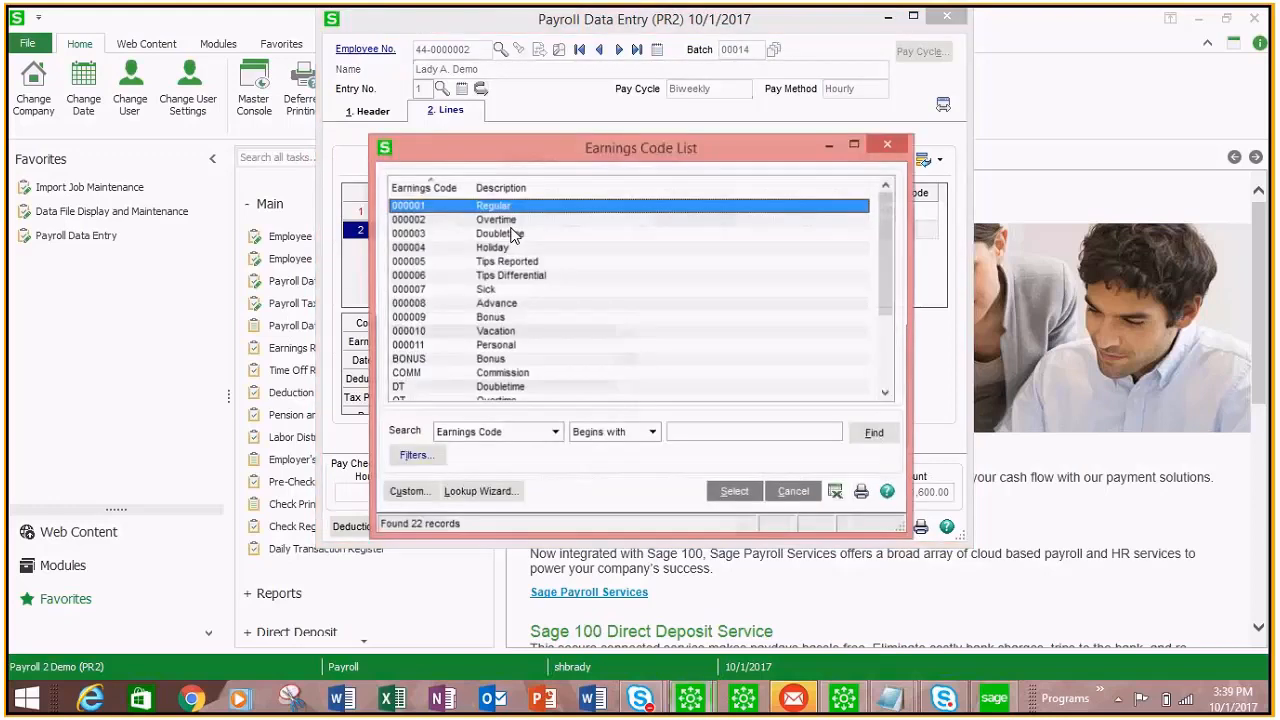
key("Down")
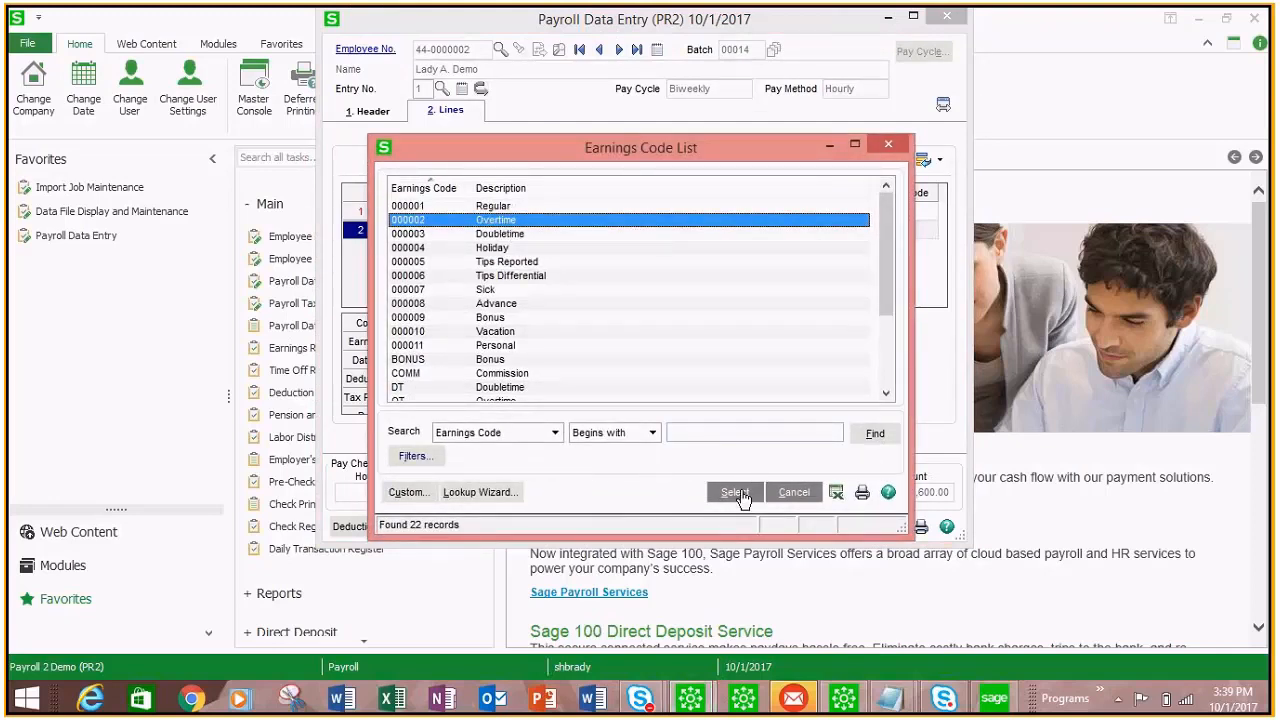
left_click(737, 493)
type("5")
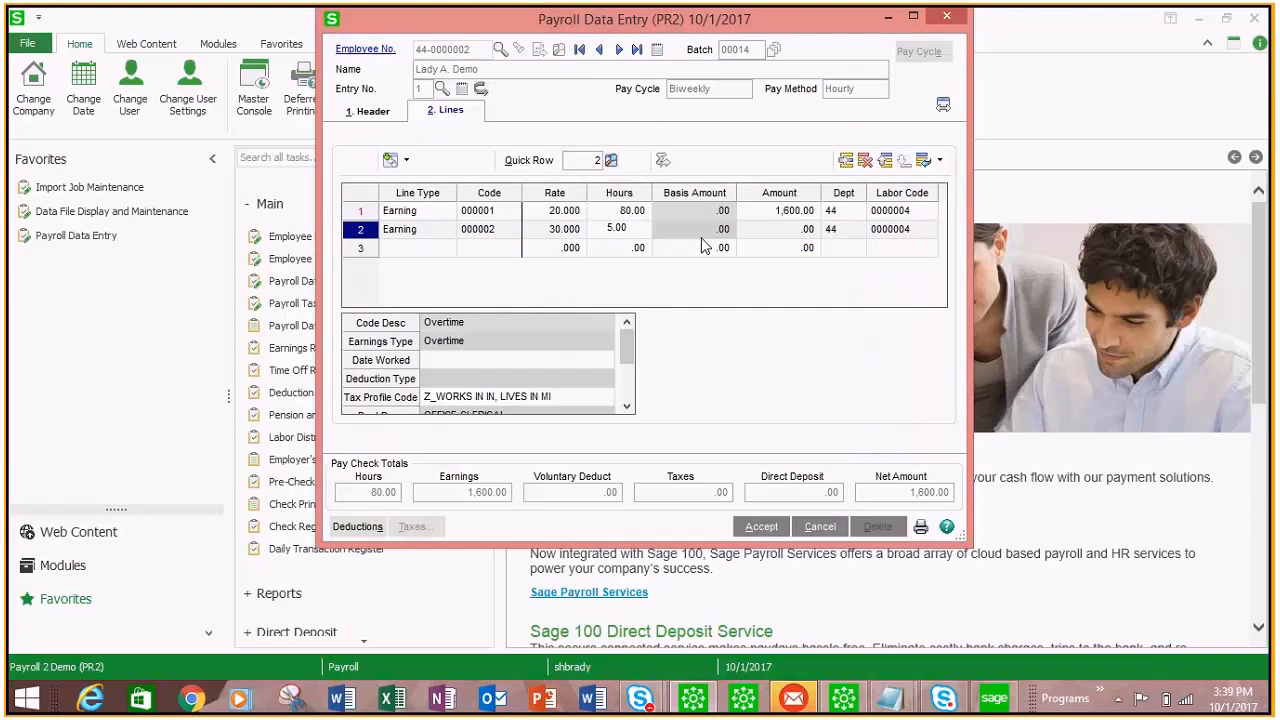
key("Tab")
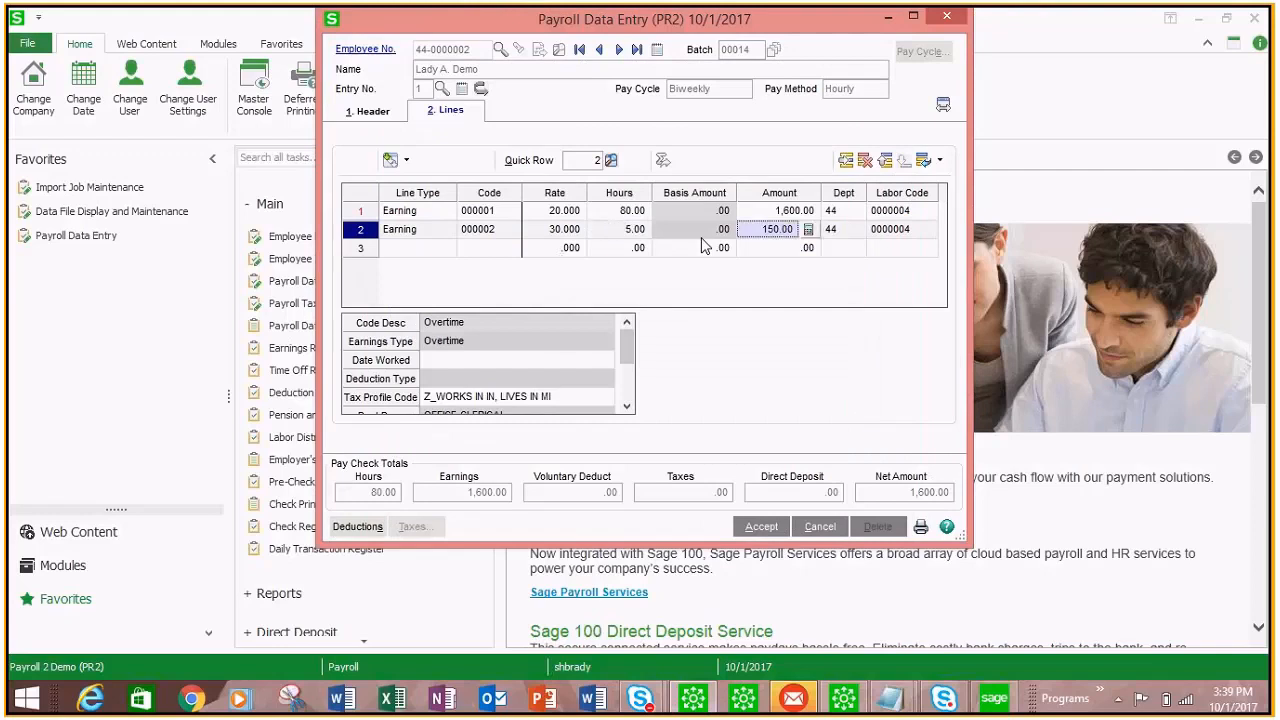
key("Tab")
key("Tab")
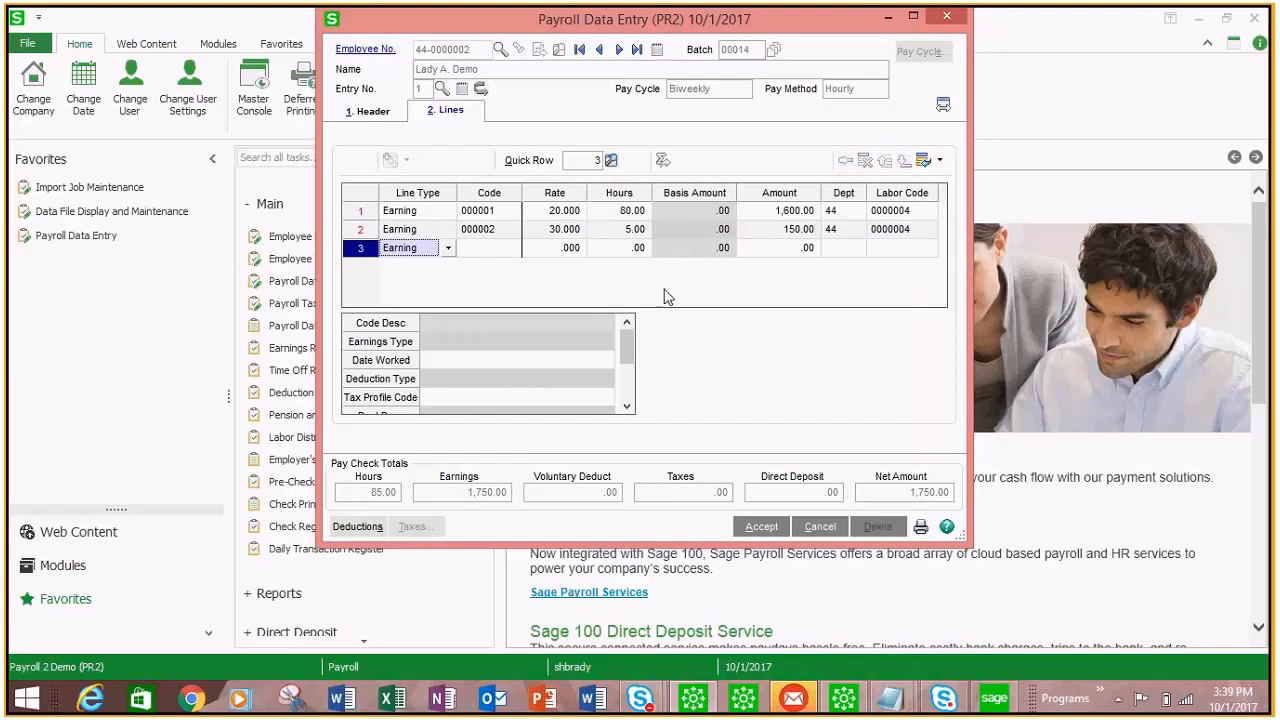
Step: Save the employee's payroll entry with automatic deductions taken and close payroll data entry
left_click(762, 530)
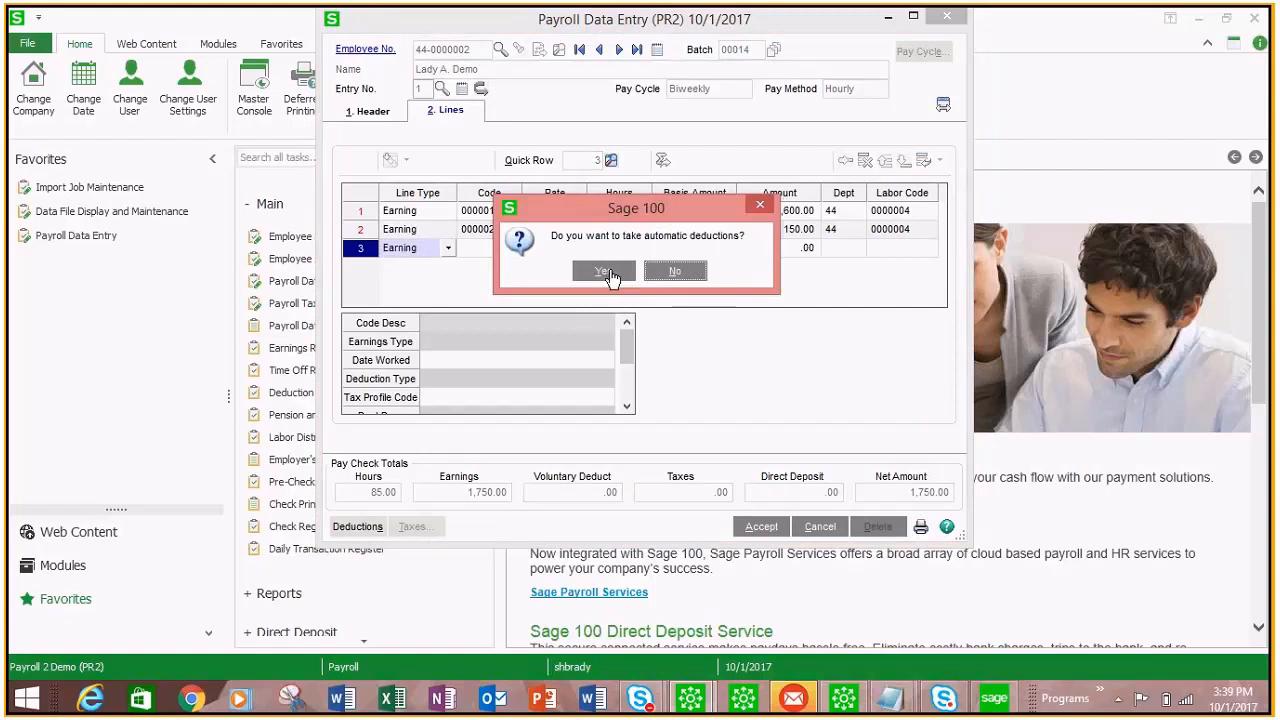
left_click(606, 273)
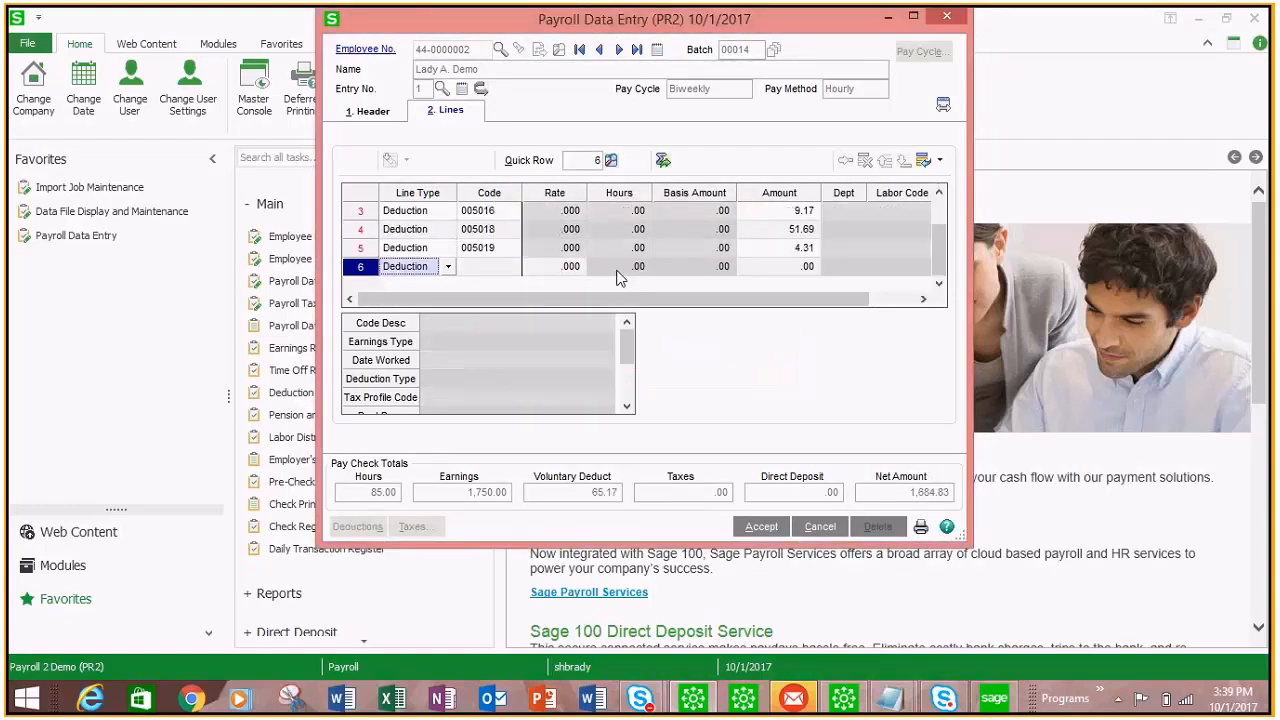
left_click(761, 527)
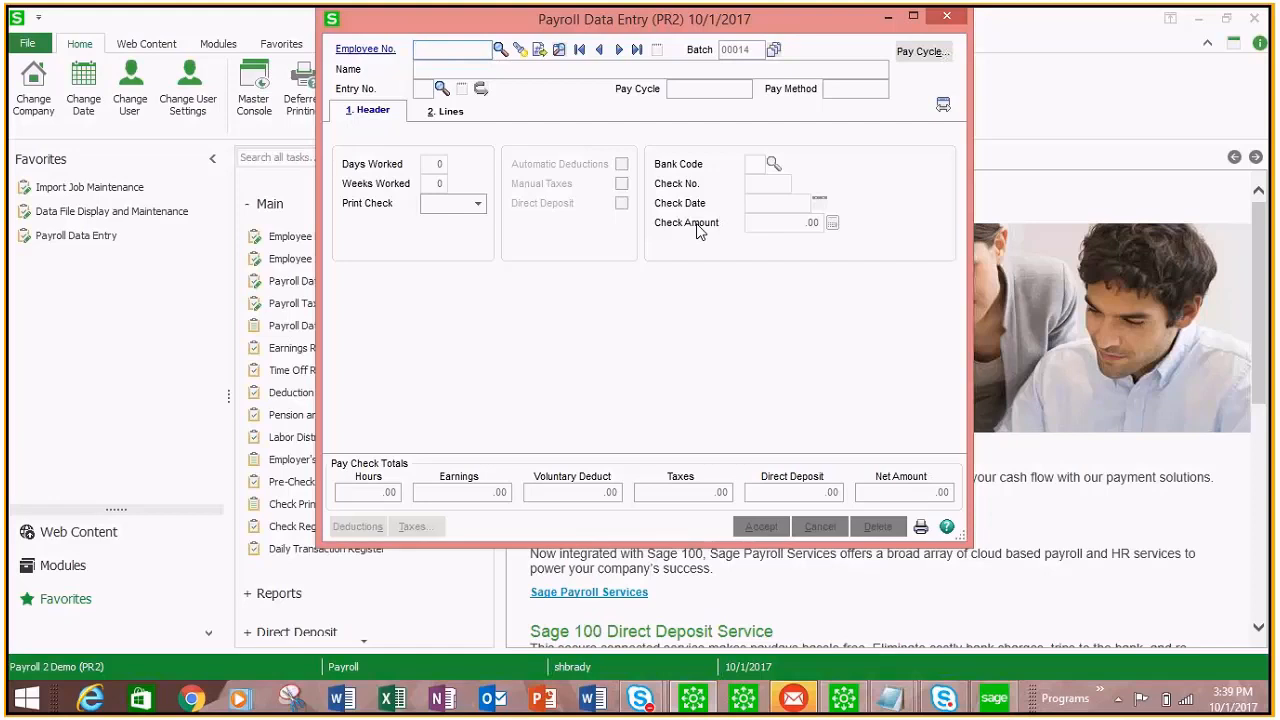
left_click(950, 20)
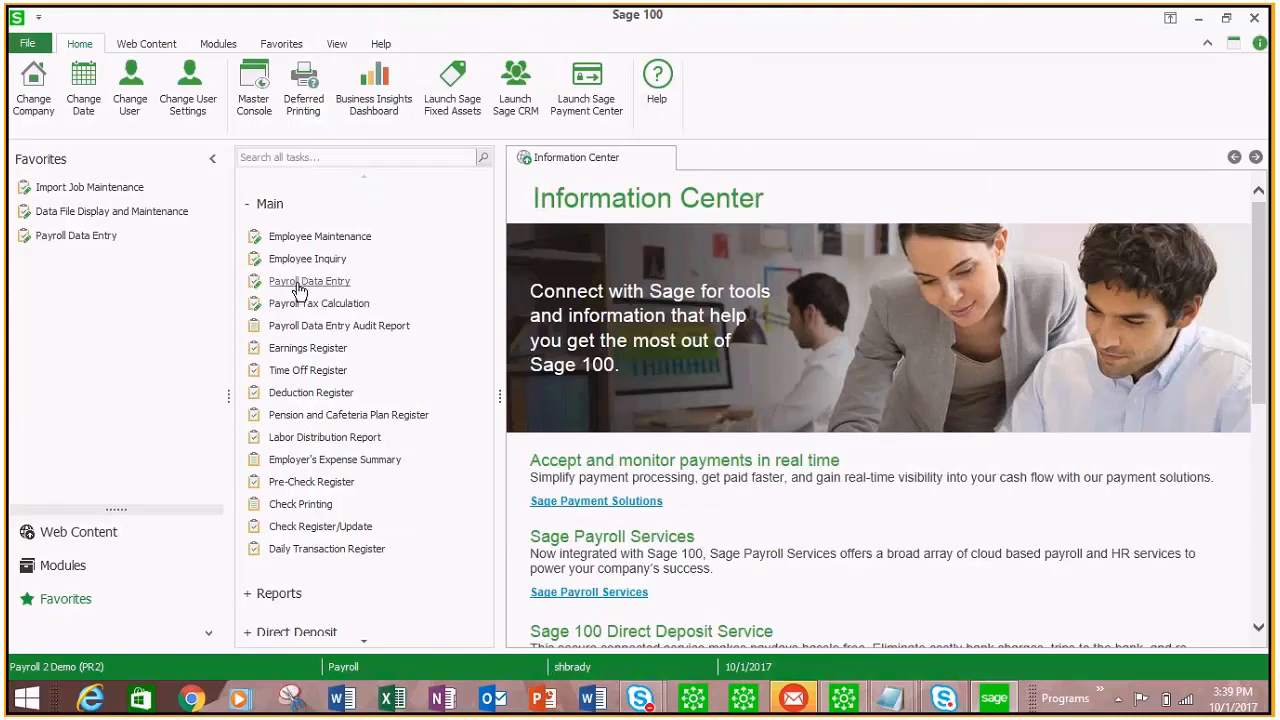
Step: Delete payroll data entry batch 00014 with all its entries, and check the batch list before closing the batch window
left_click(300, 285)
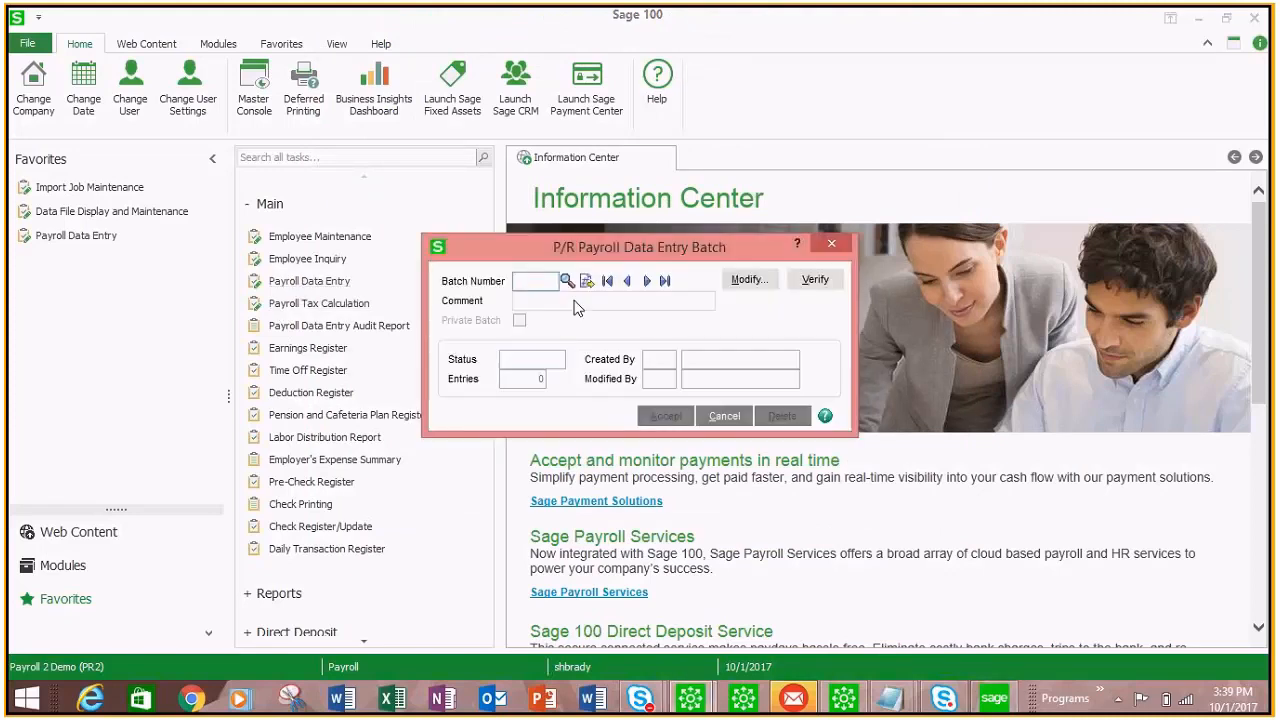
left_click(568, 283)
left_click(735, 492)
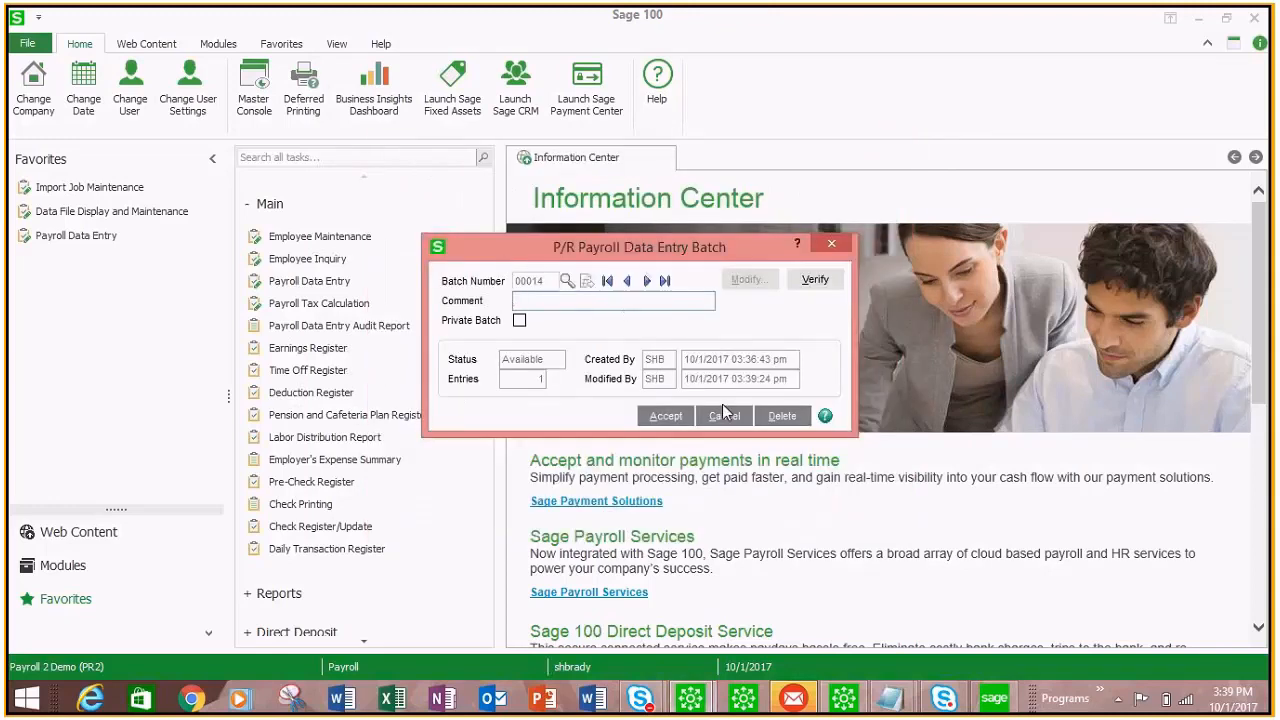
left_click(776, 416)
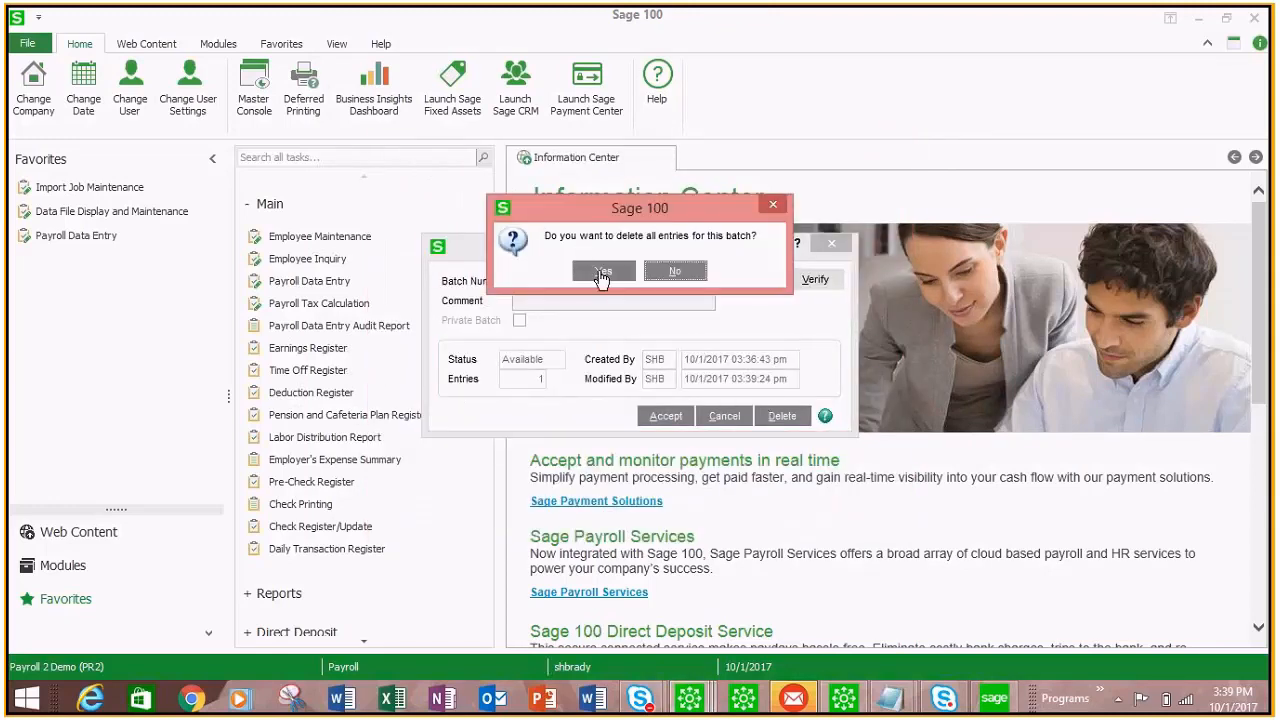
left_click(603, 272)
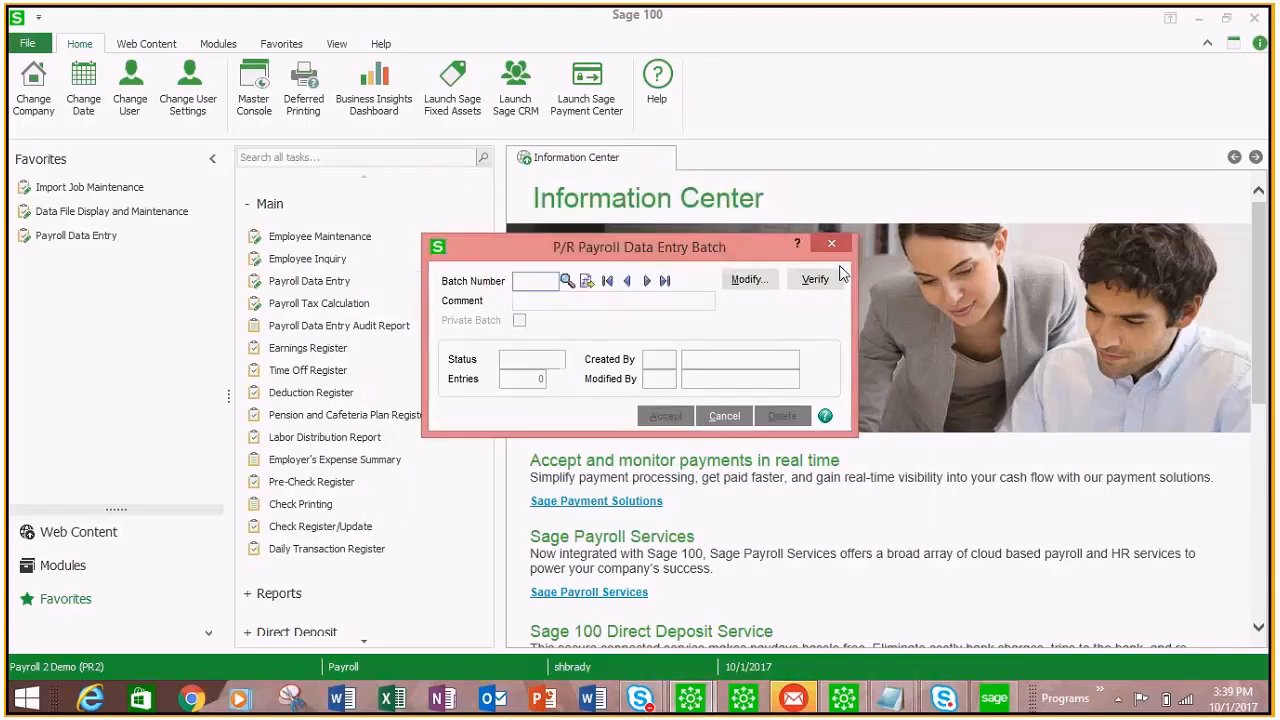
left_click(567, 281)
left_click(888, 146)
left_click(835, 246)
Step: Start import job maintenance with accounting date 10/1/2017 and name the job PRDATA1
left_click(60, 186)
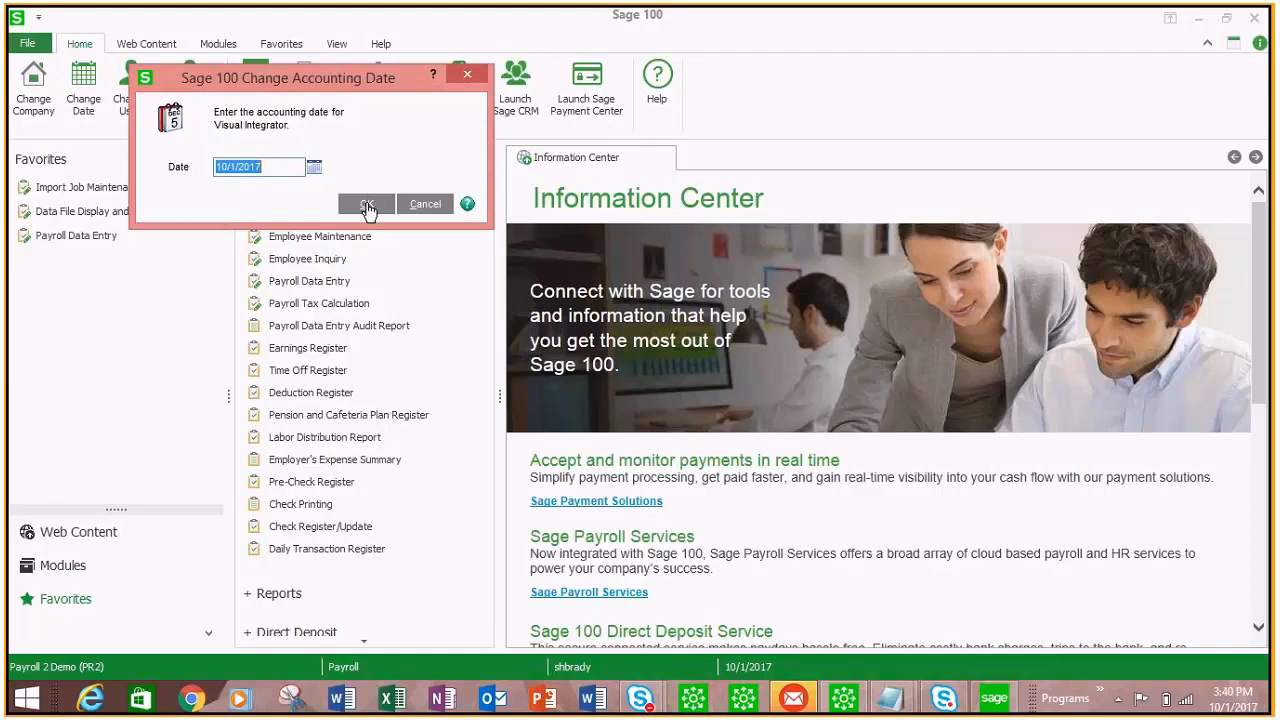
left_click(367, 205)
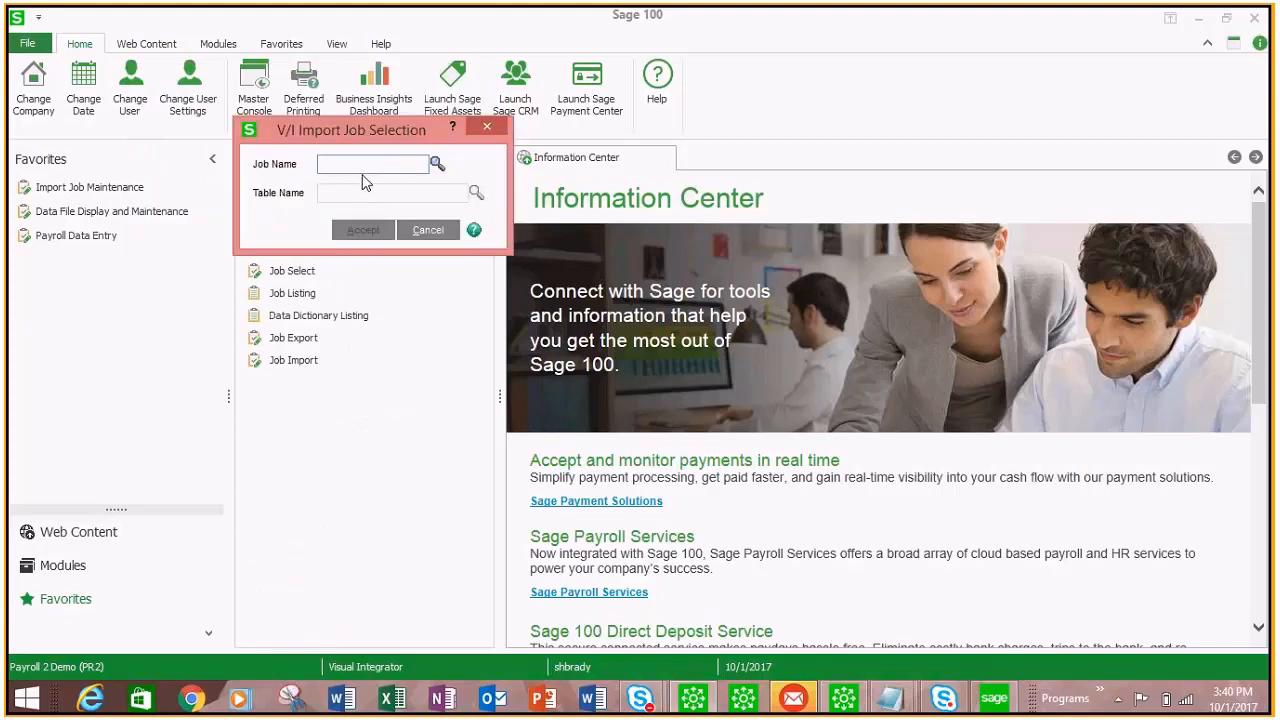
type("PR")
type("DATA1")
key("Tab")
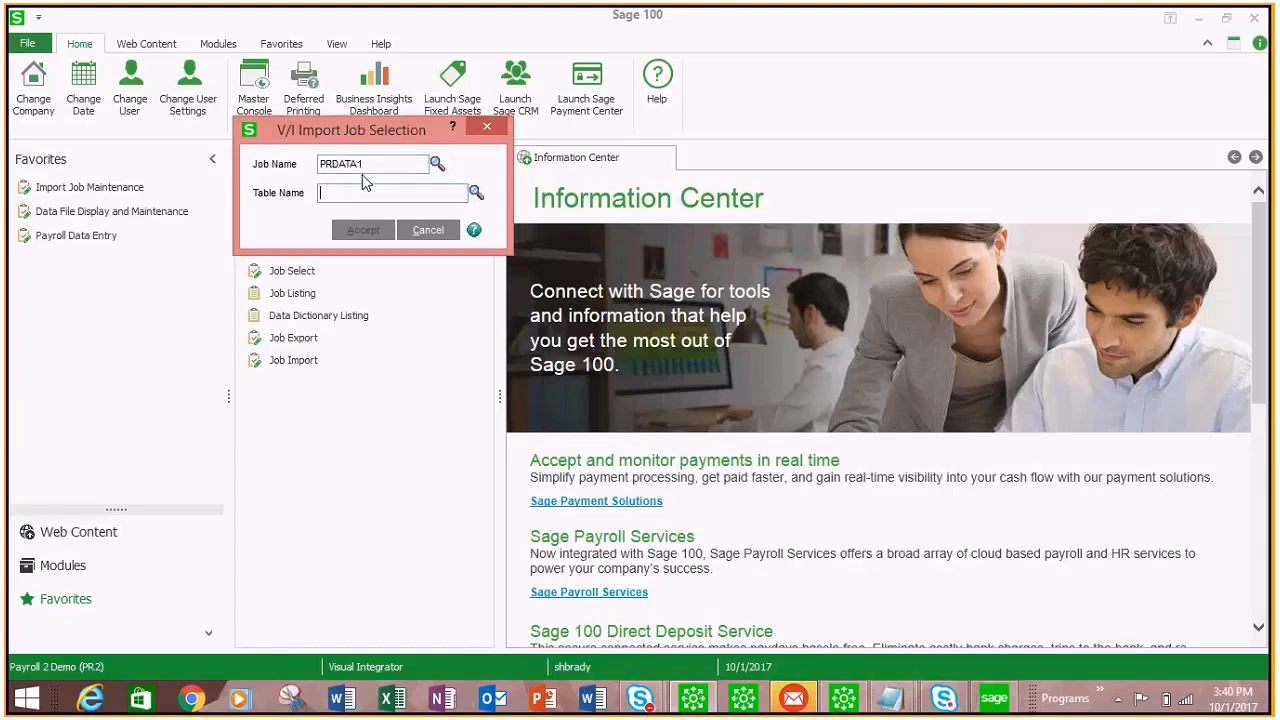
Step: Assign the PR_PayrollCycle table to import job PRDATA1 and create it as a new job
type("PR")
left_click(479, 195)
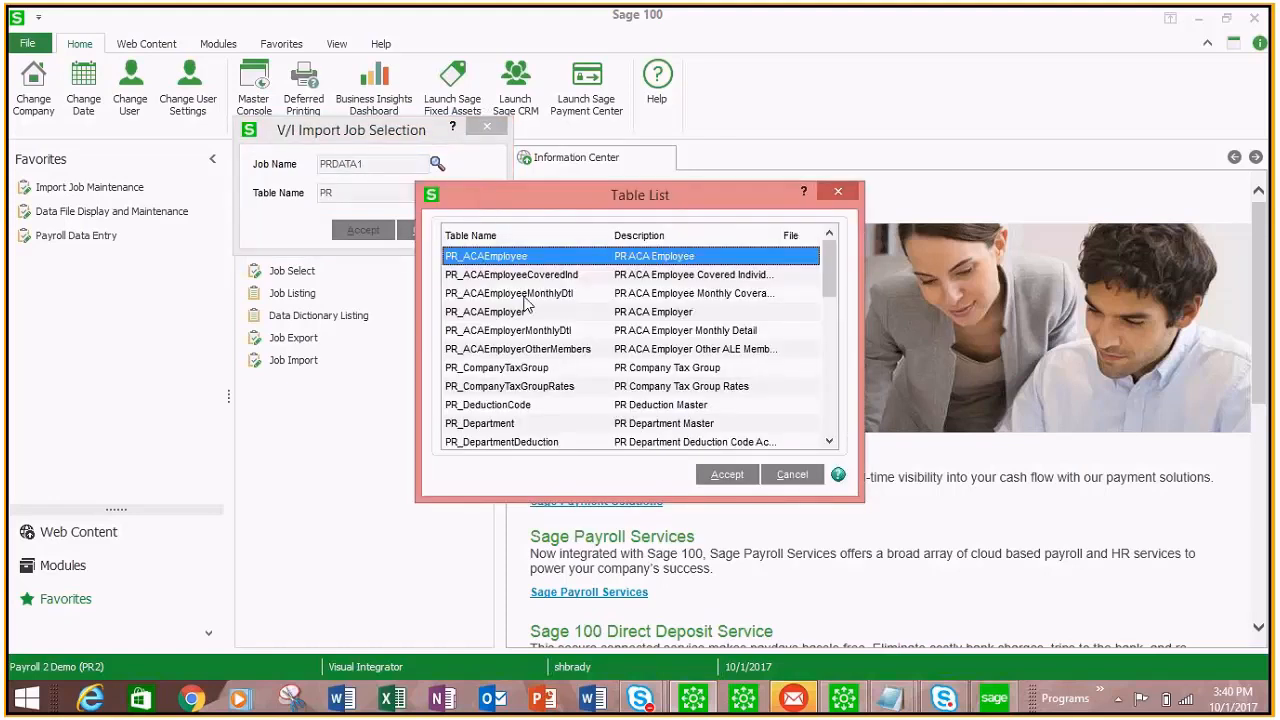
left_click_drag(829, 265, 842, 354)
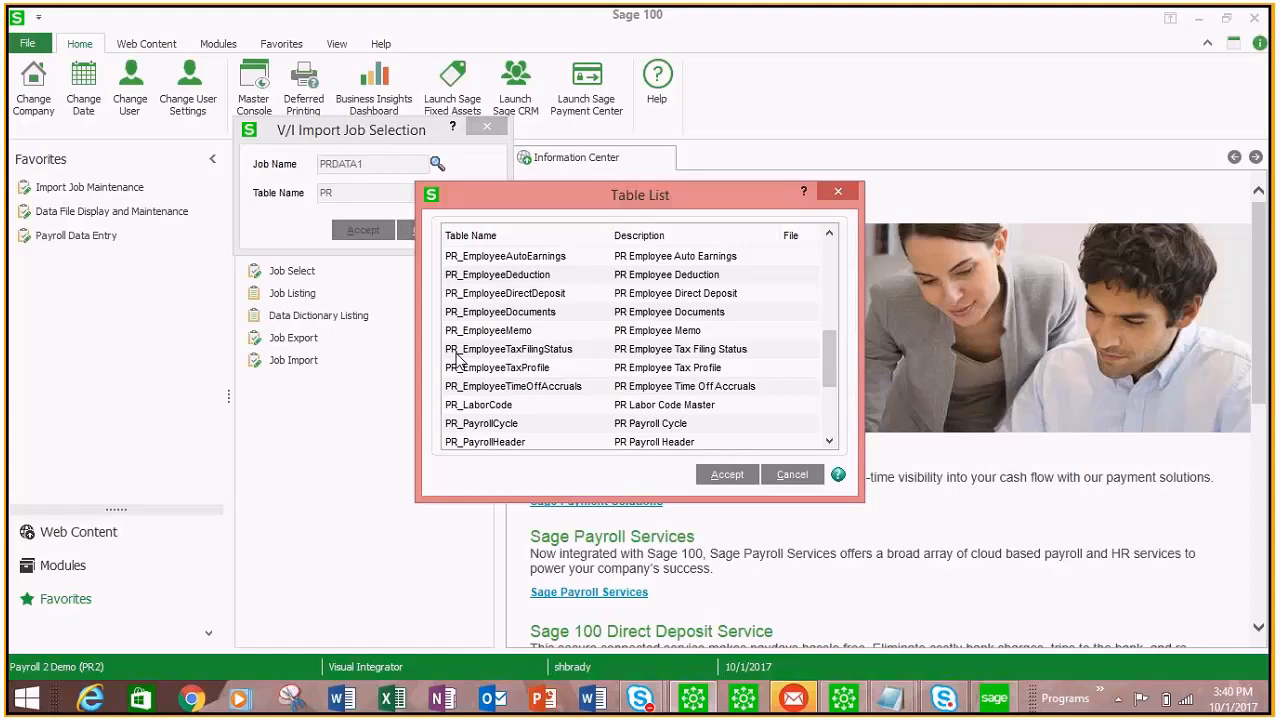
double_click(481, 423)
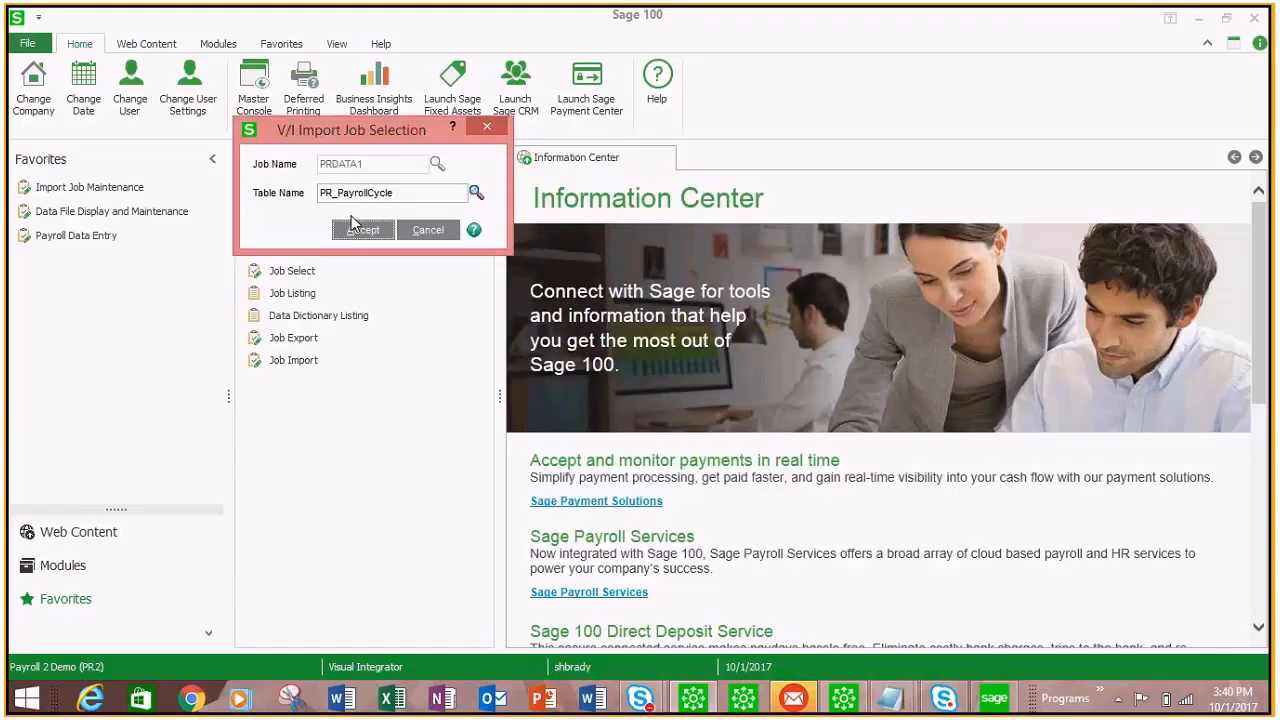
left_click(355, 228)
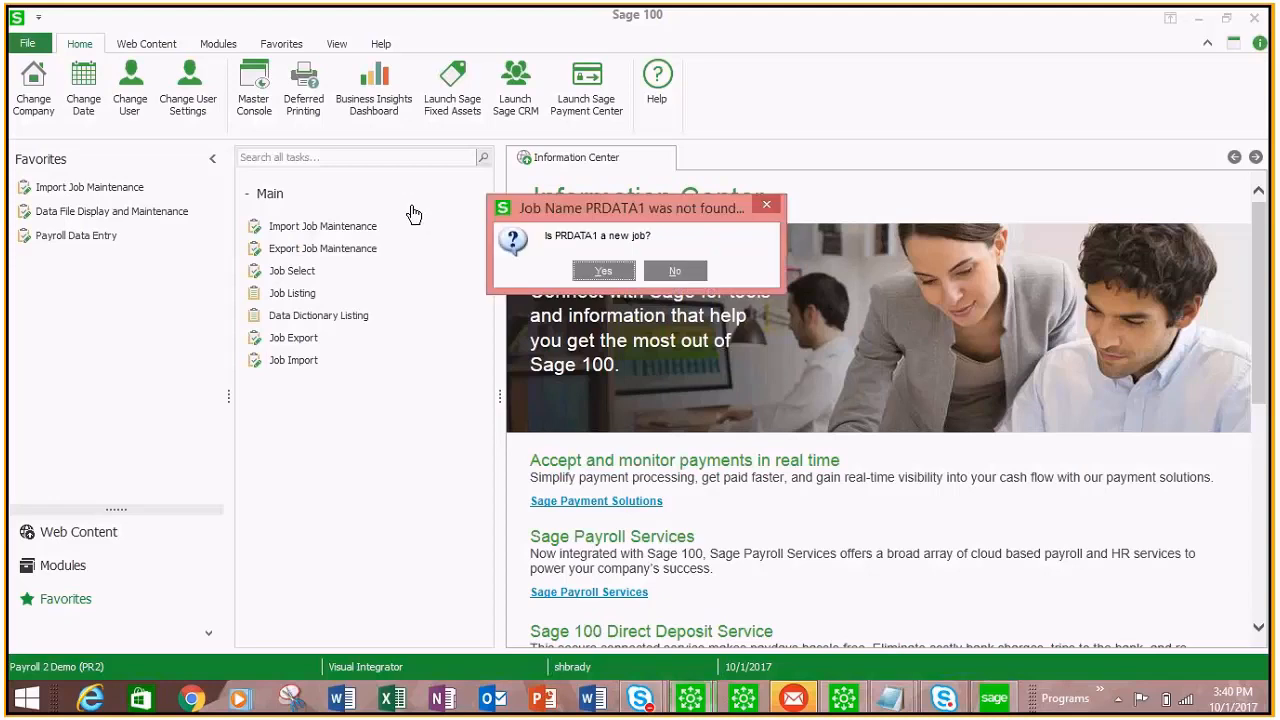
left_click(601, 272)
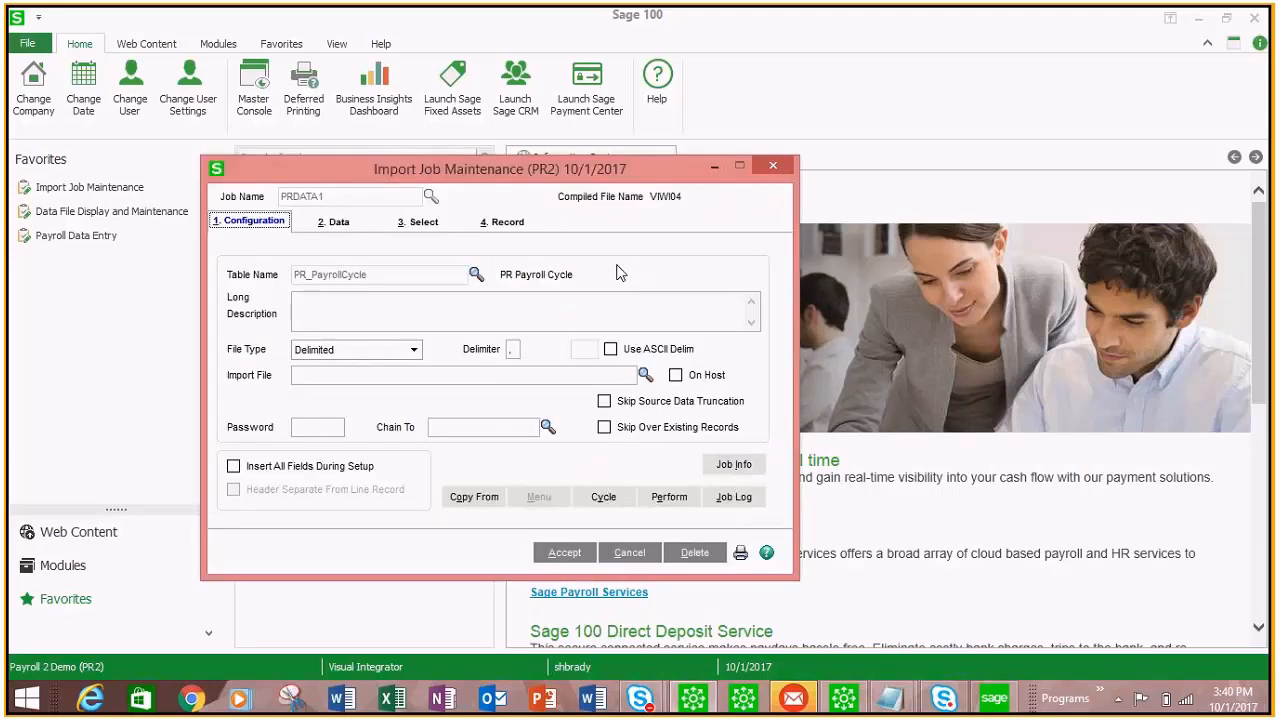
Step: Switch to Notepad and review the comma-delimited records in Payroll Data Entry Sample Sourcefile2.txt
left_click(905, 705)
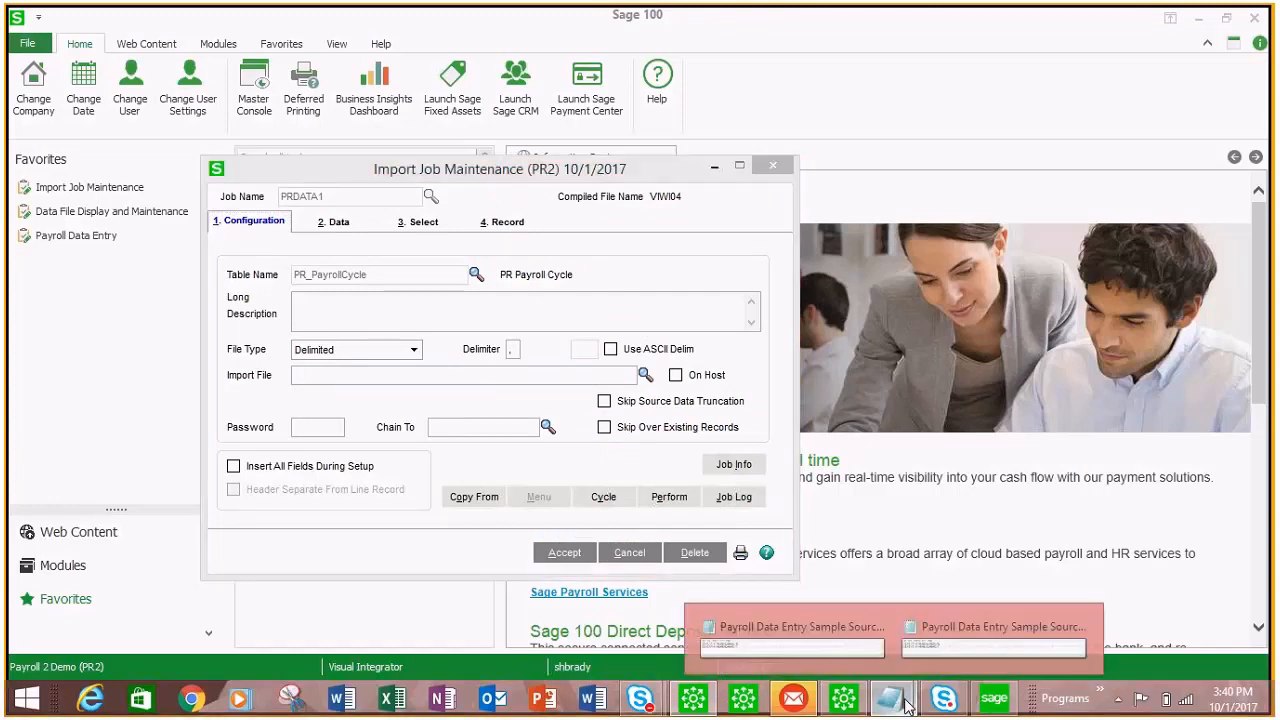
mouse_move(812, 654)
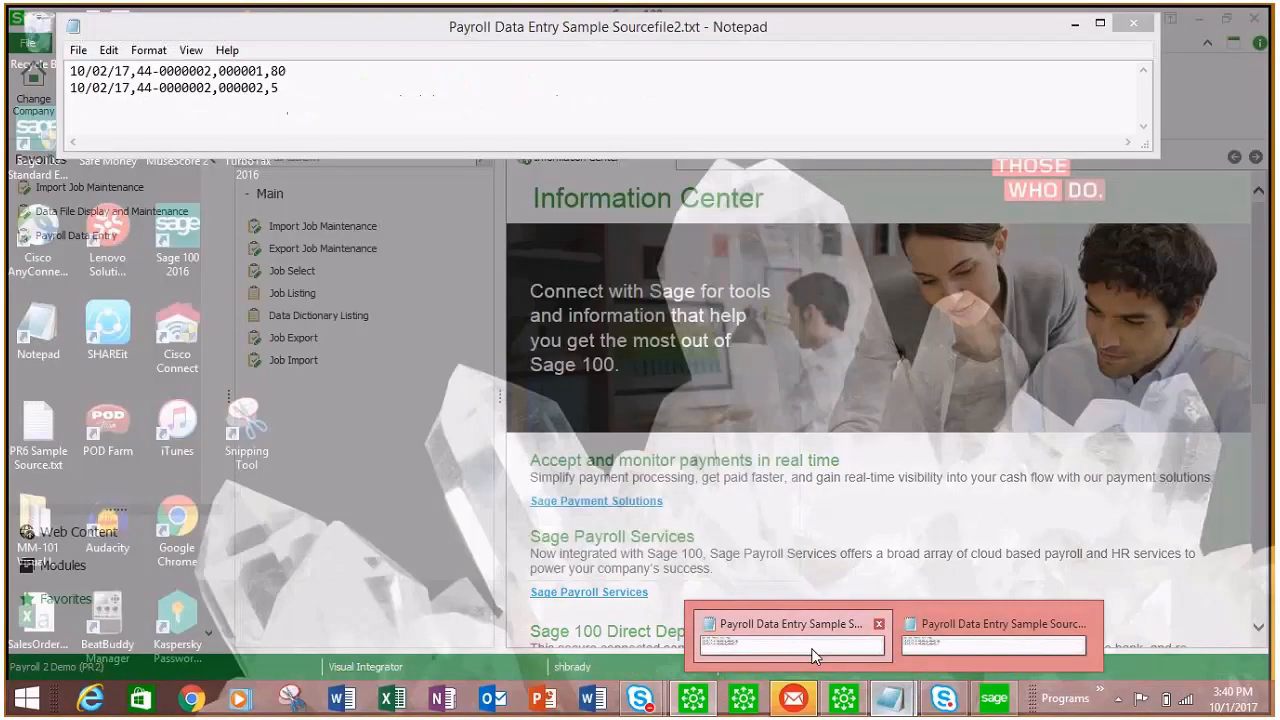
left_click(812, 654)
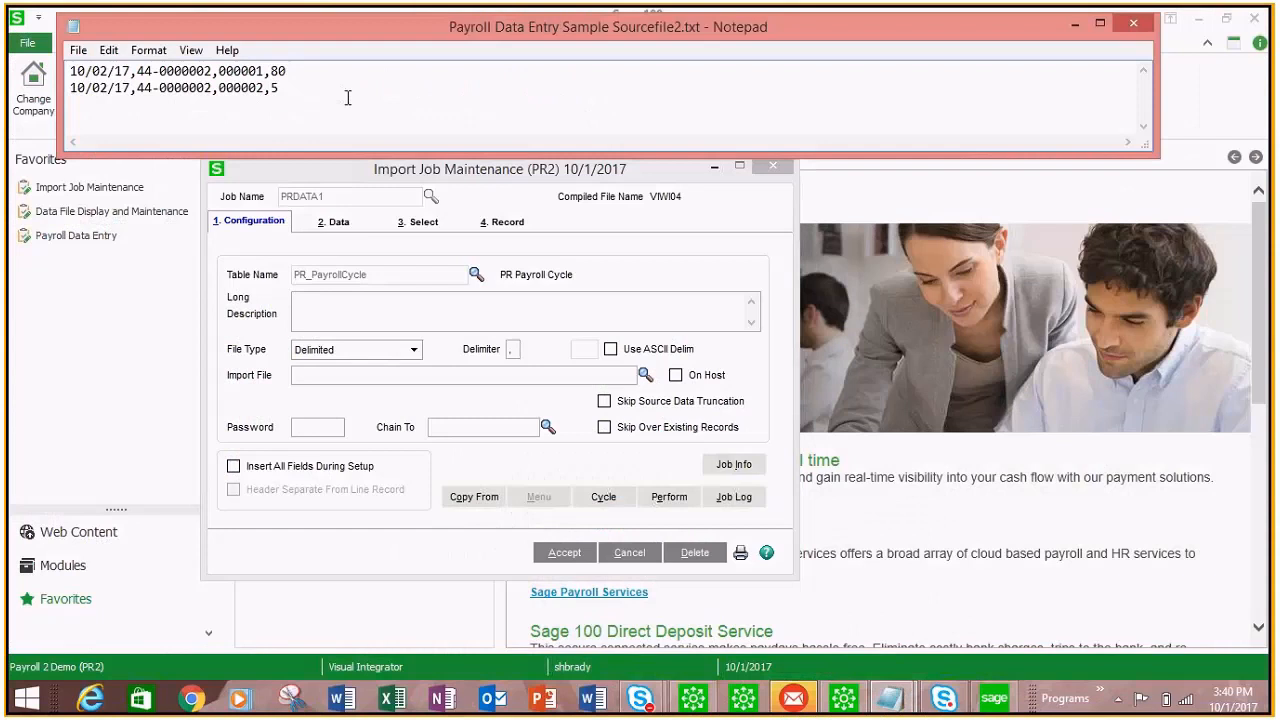
left_click(136, 88)
Step: Set the job's import file to Payroll Data Entry Sample Sourcefile2.txt from the PR folder within Documents, 2018 Imports
left_click(645, 375)
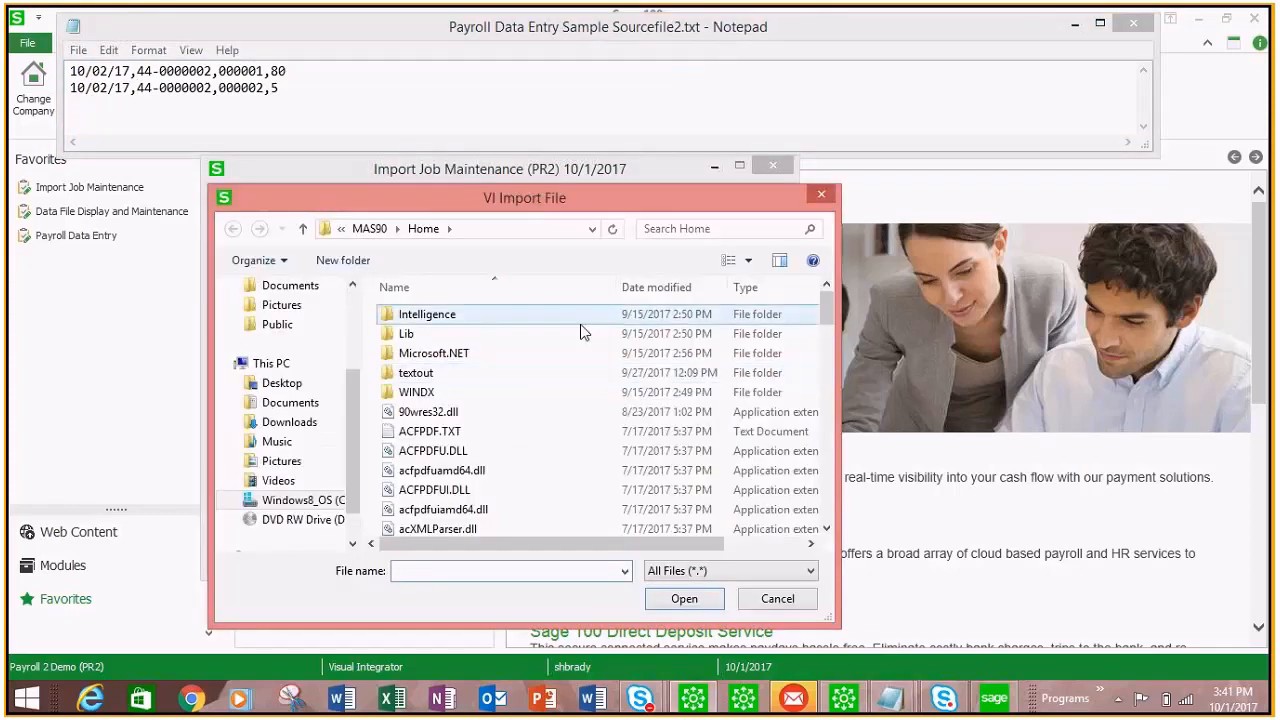
left_click(295, 402)
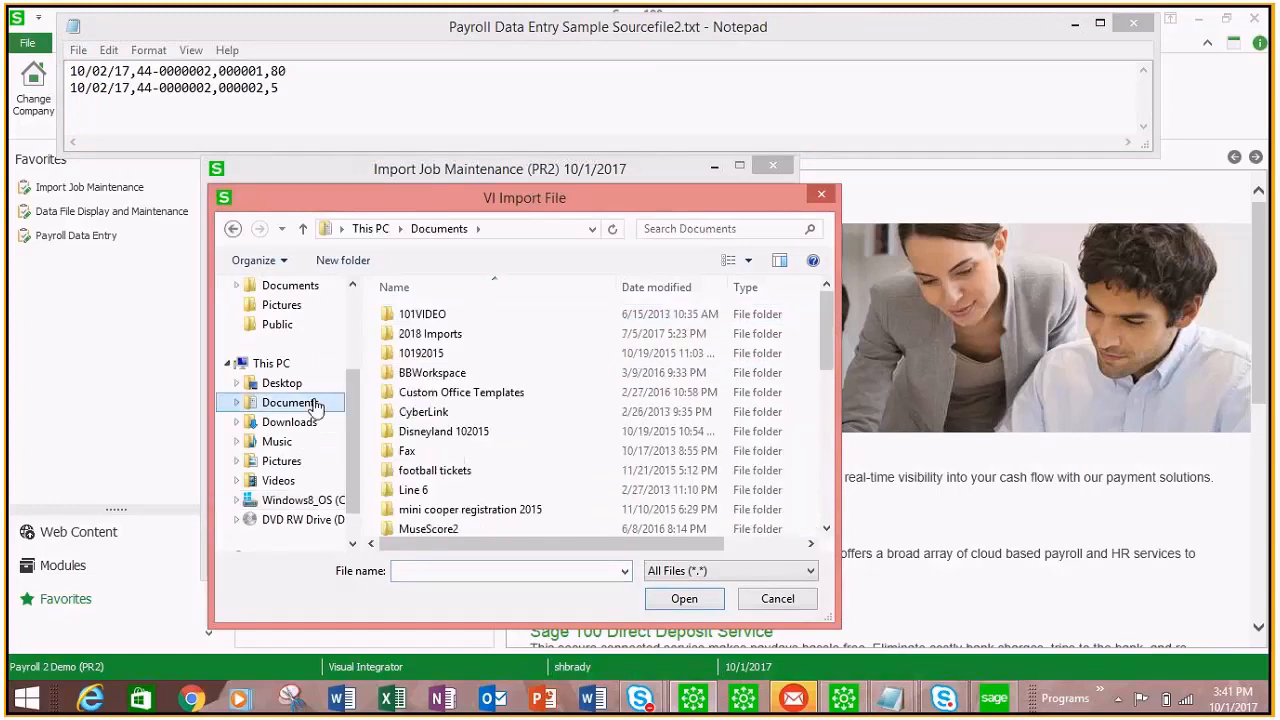
double_click(428, 334)
double_click(406, 316)
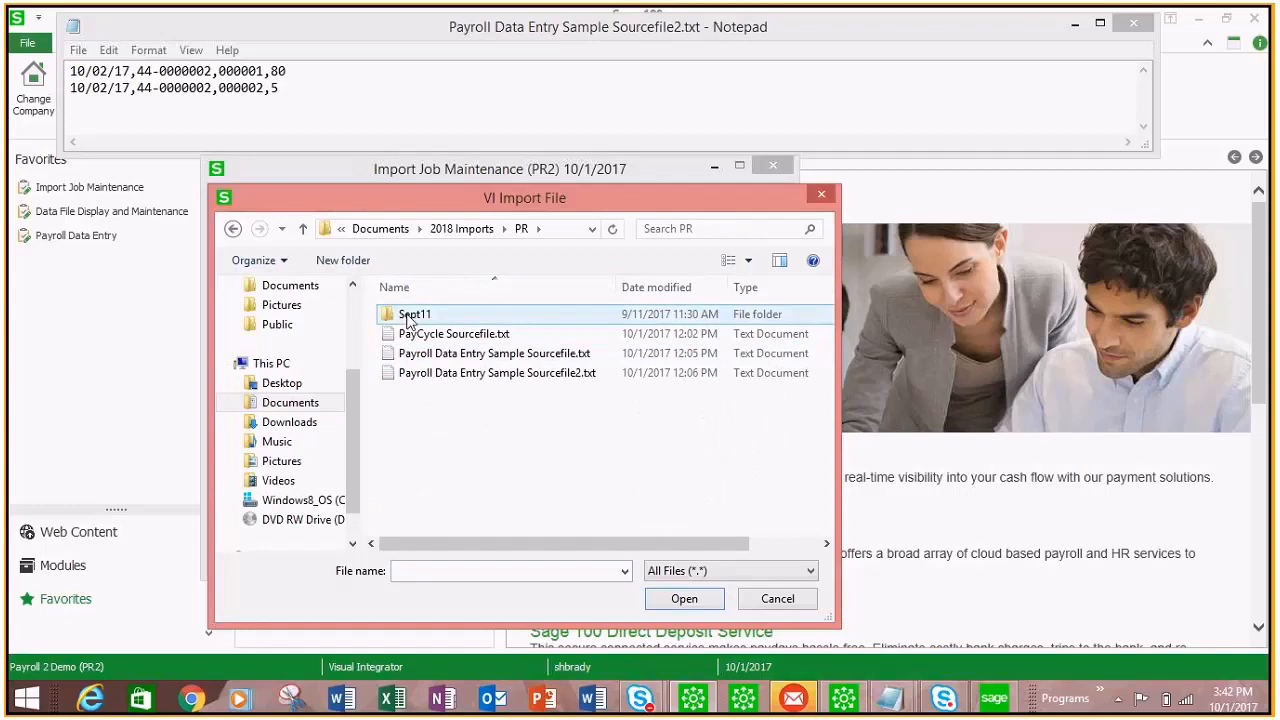
double_click(428, 373)
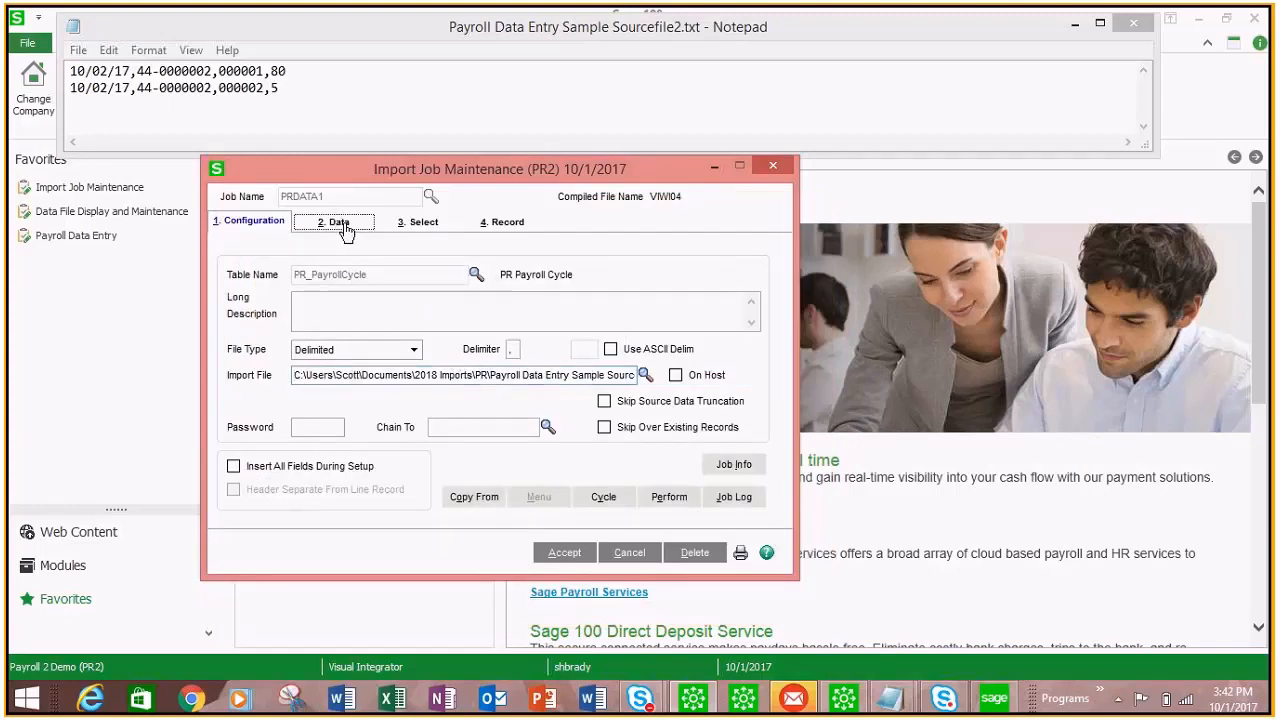
Step: Remove the preset import fields from AutomaticEarnings up through ManualTaxes, keeping DeductionPeriod and the fields above it
left_click(352, 229)
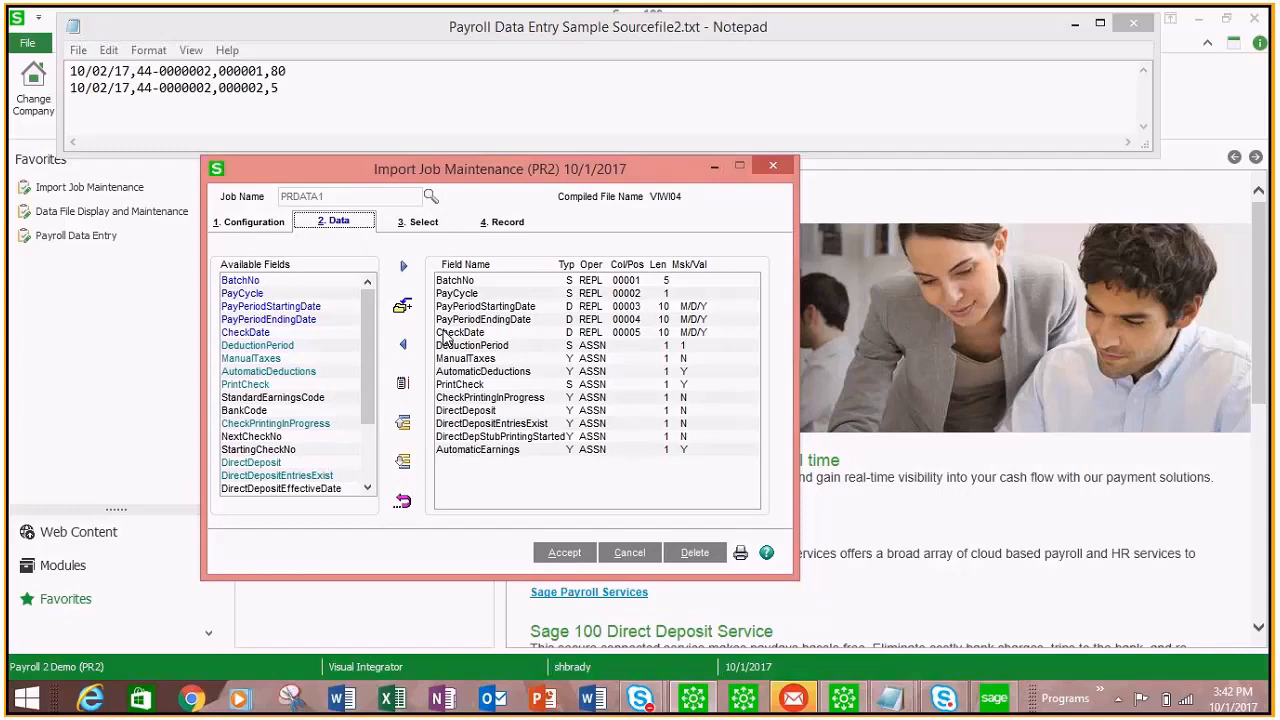
left_click(470, 449)
left_click(402, 344)
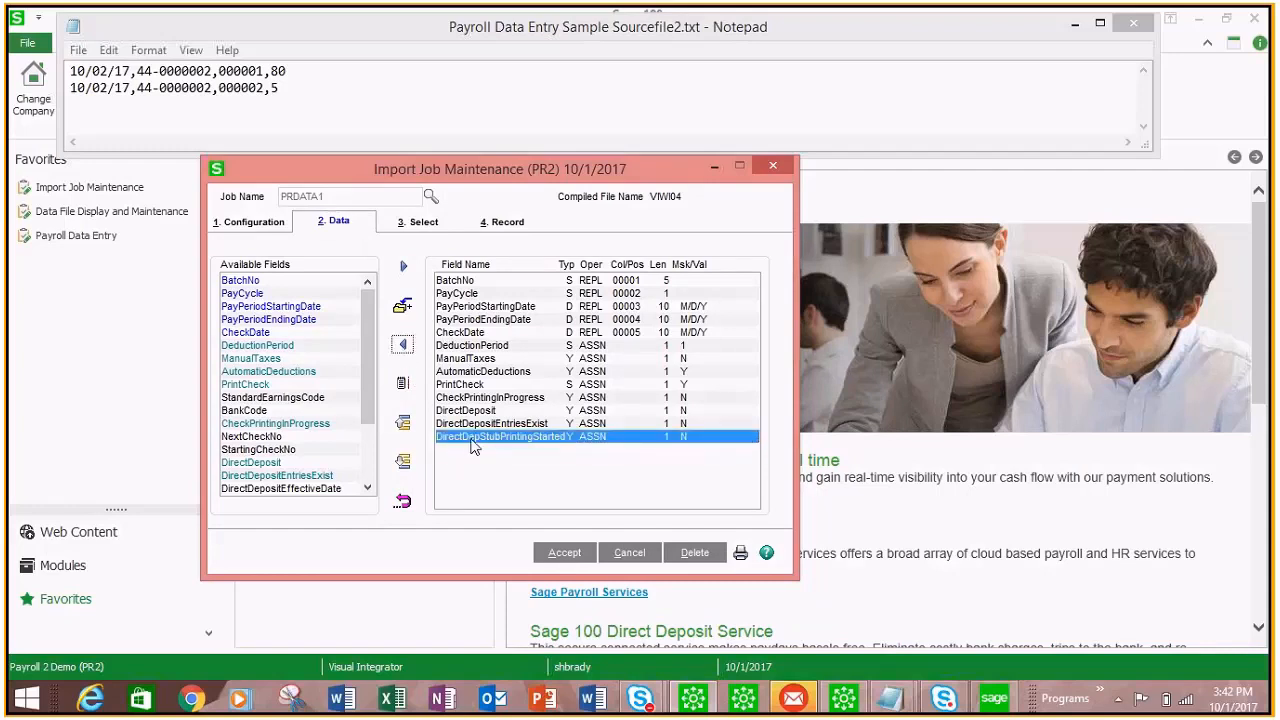
left_click(403, 346)
left_click(403, 347)
left_click(403, 347)
left_click(403, 347)
left_click(403, 347)
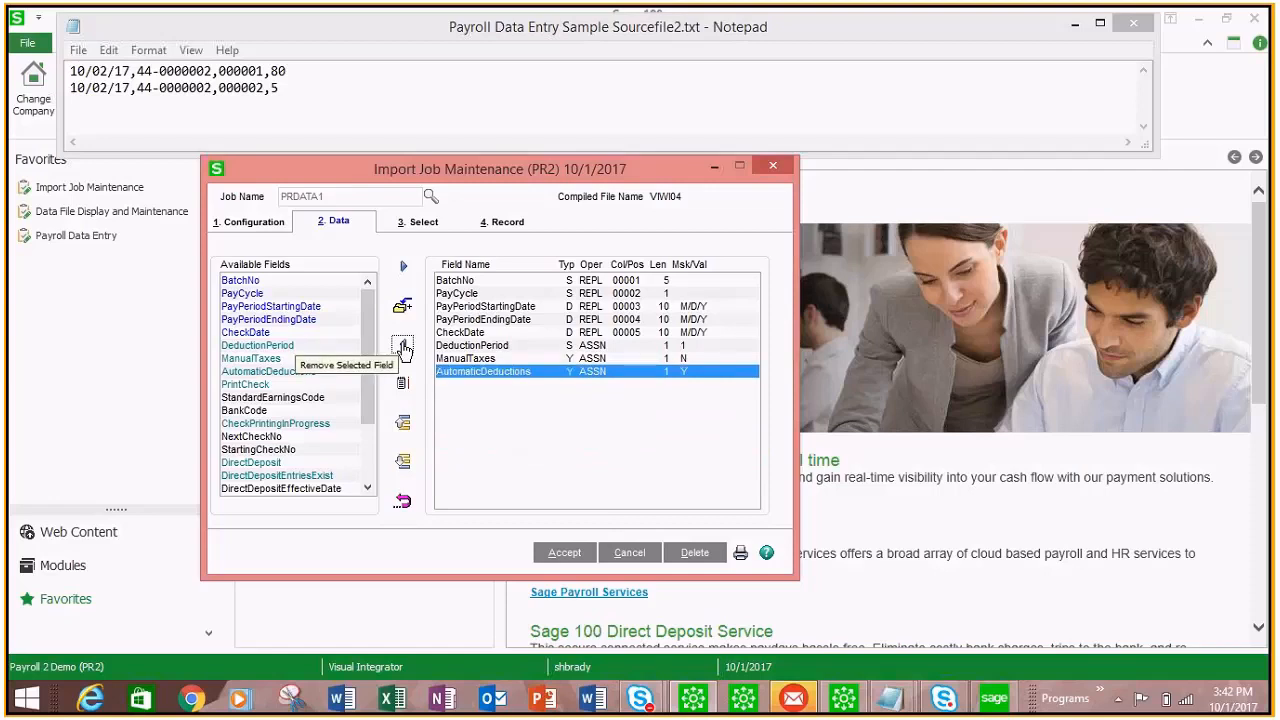
left_click(403, 347)
left_click(403, 347)
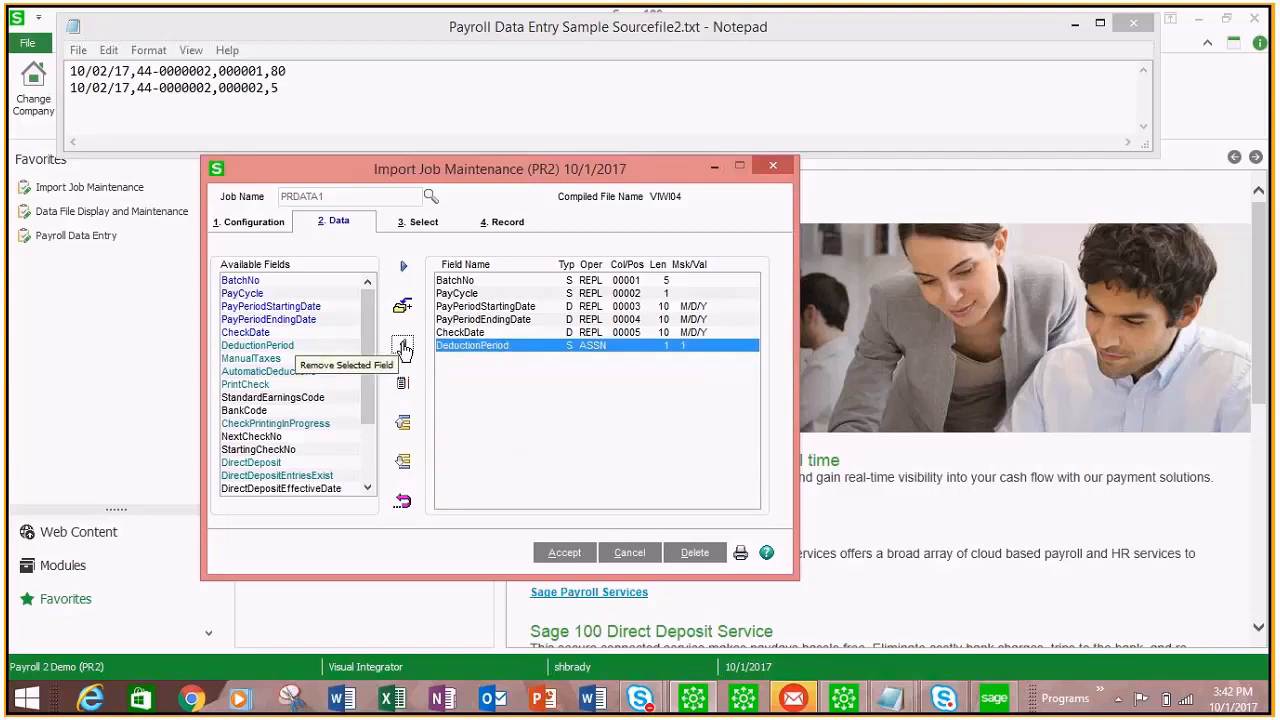
Step: Change the BatchNo import field to the Assign operation with default value IMPRT
double_click(464, 284)
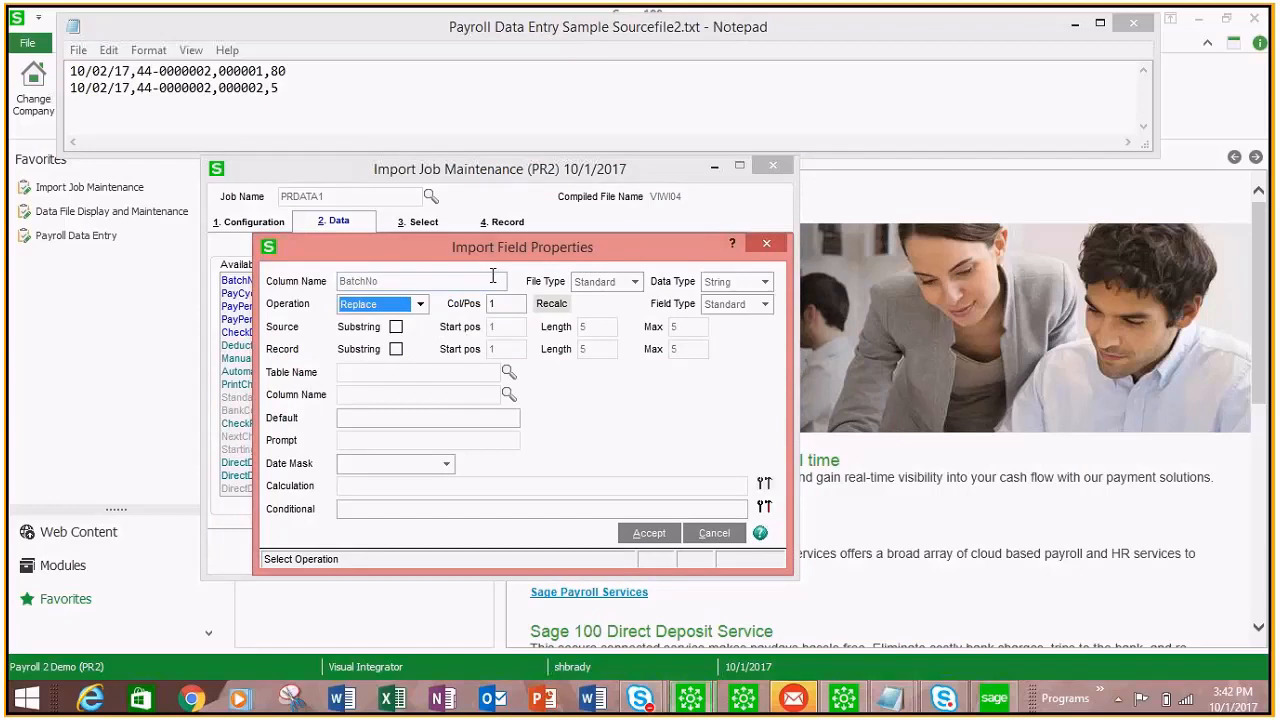
left_click(420, 304)
left_click(376, 332)
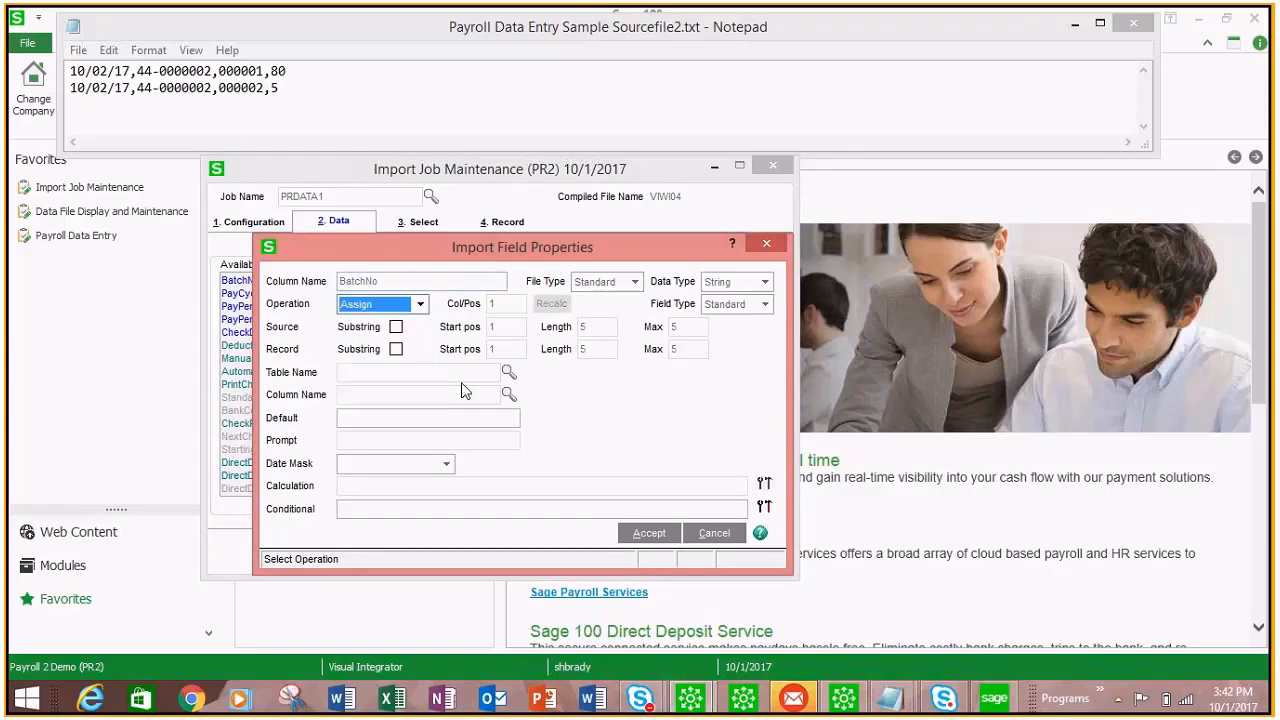
left_click(365, 421)
type("IMPRT")
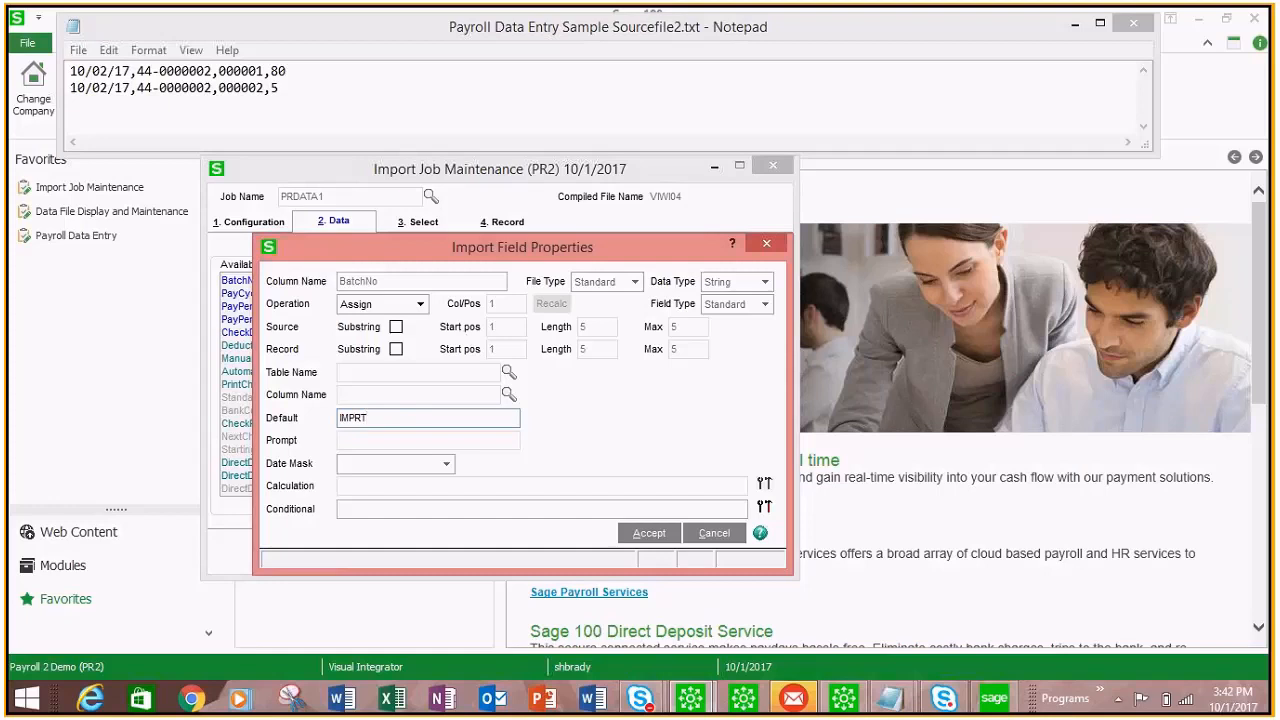
left_click(649, 533)
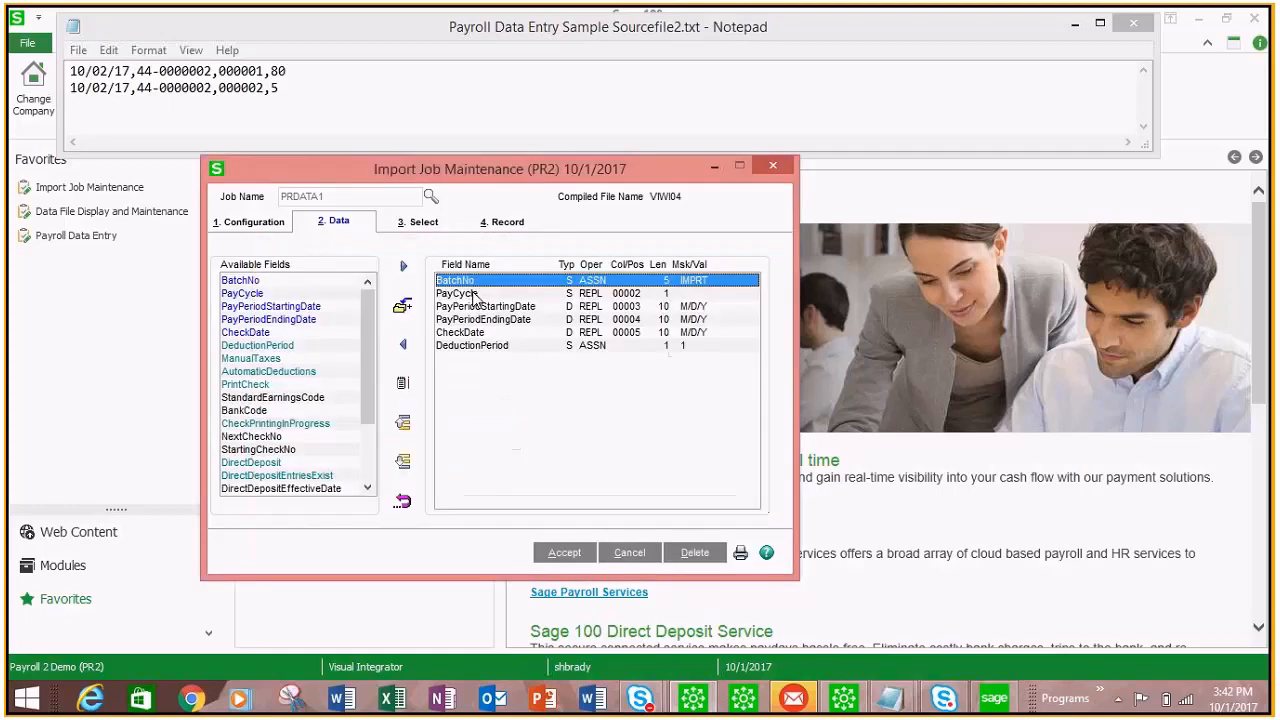
Step: Change the PayCycle import field to the Assign operation with default value B
double_click(473, 296)
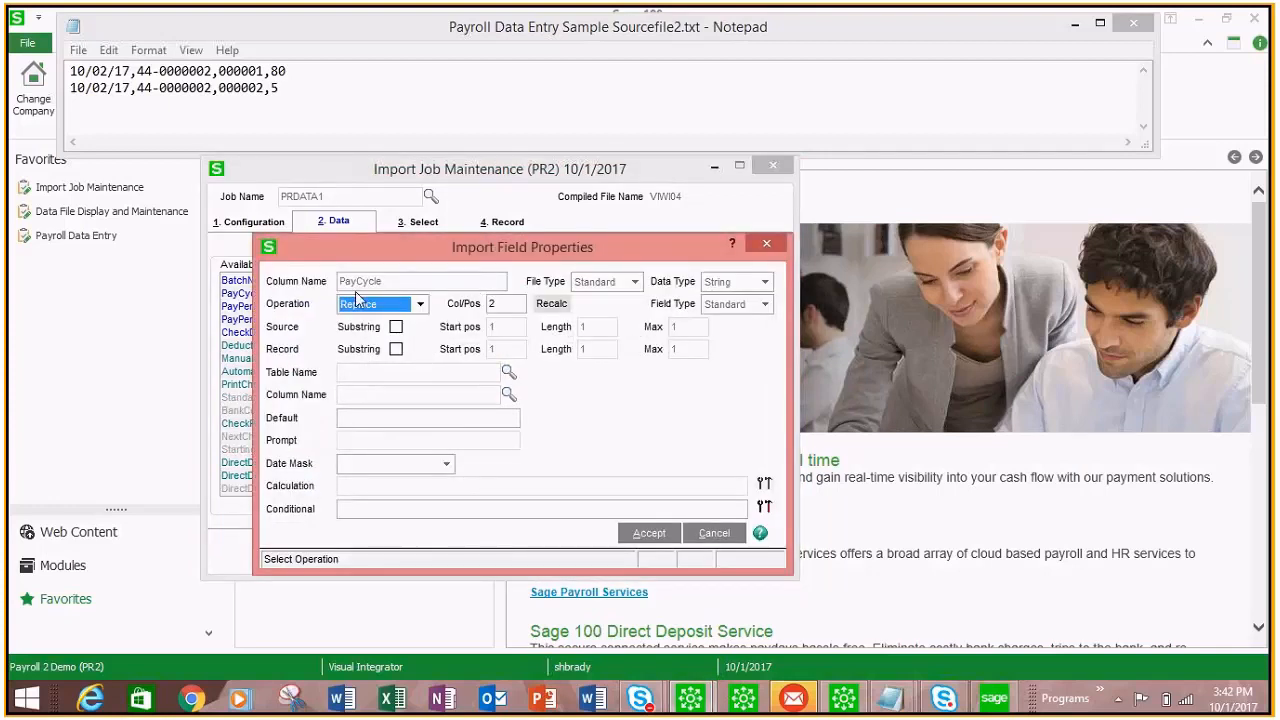
left_click(421, 306)
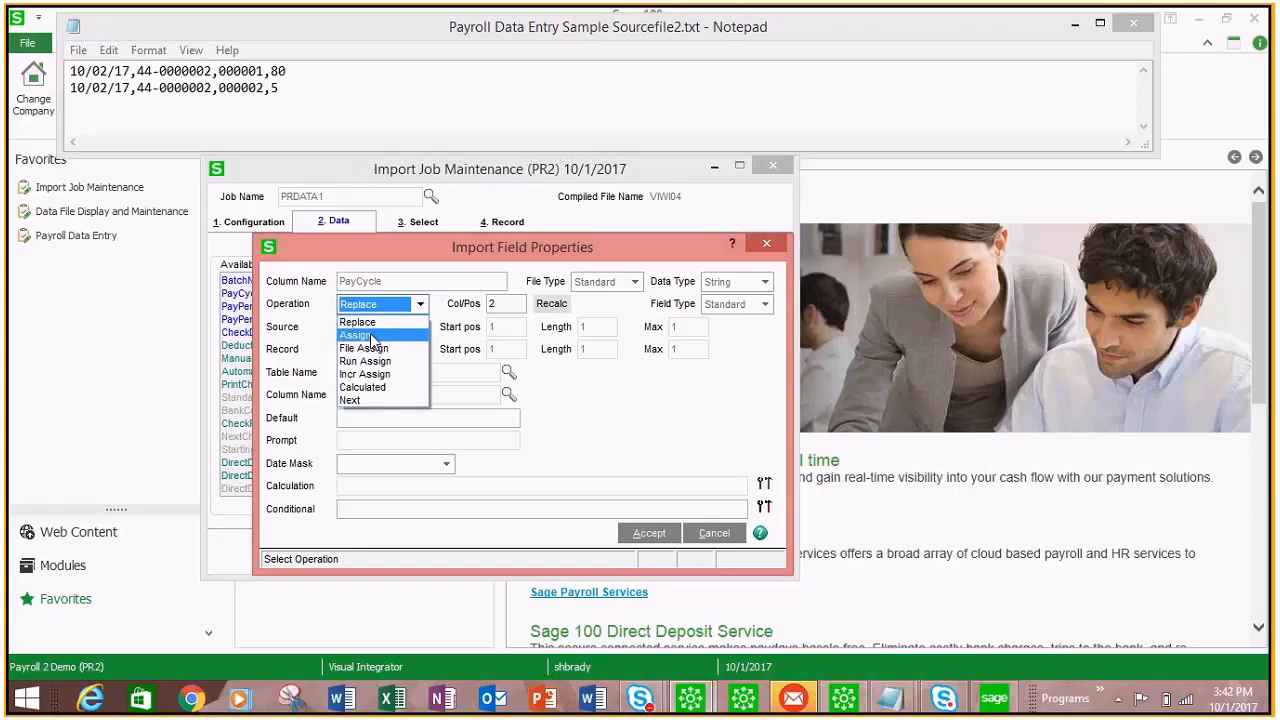
left_click(360, 335)
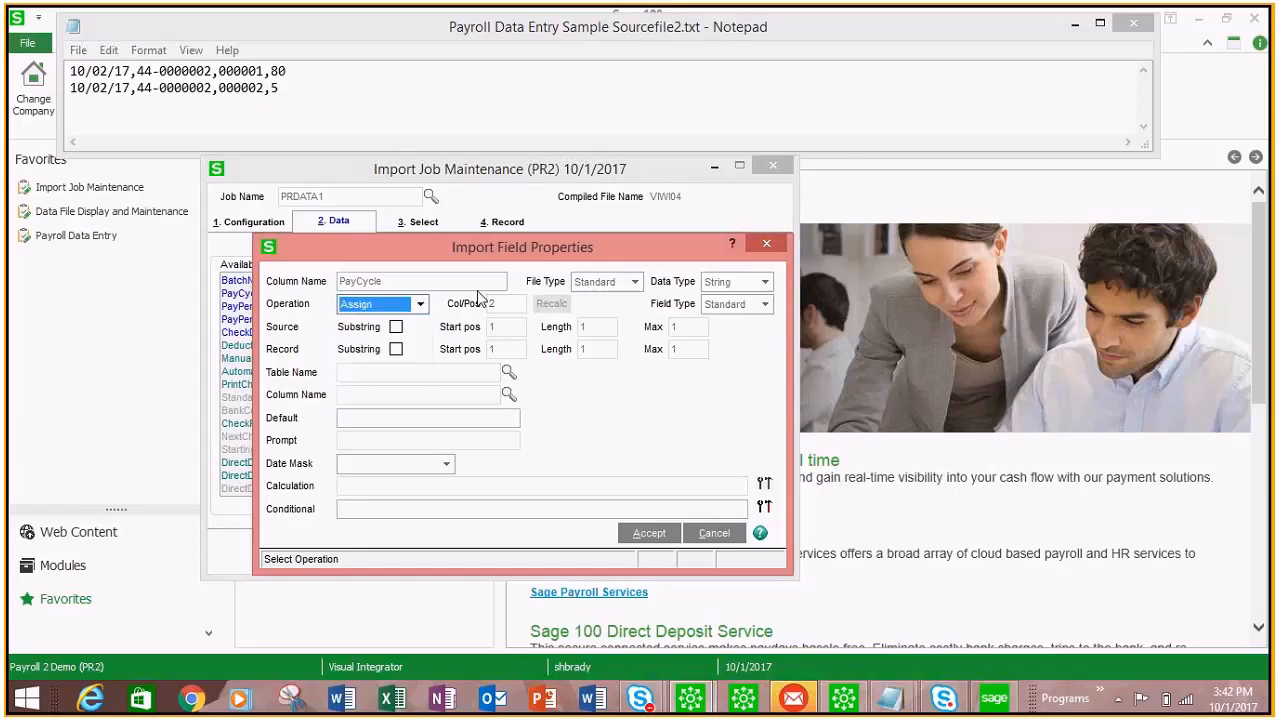
left_click(370, 421)
type("B")
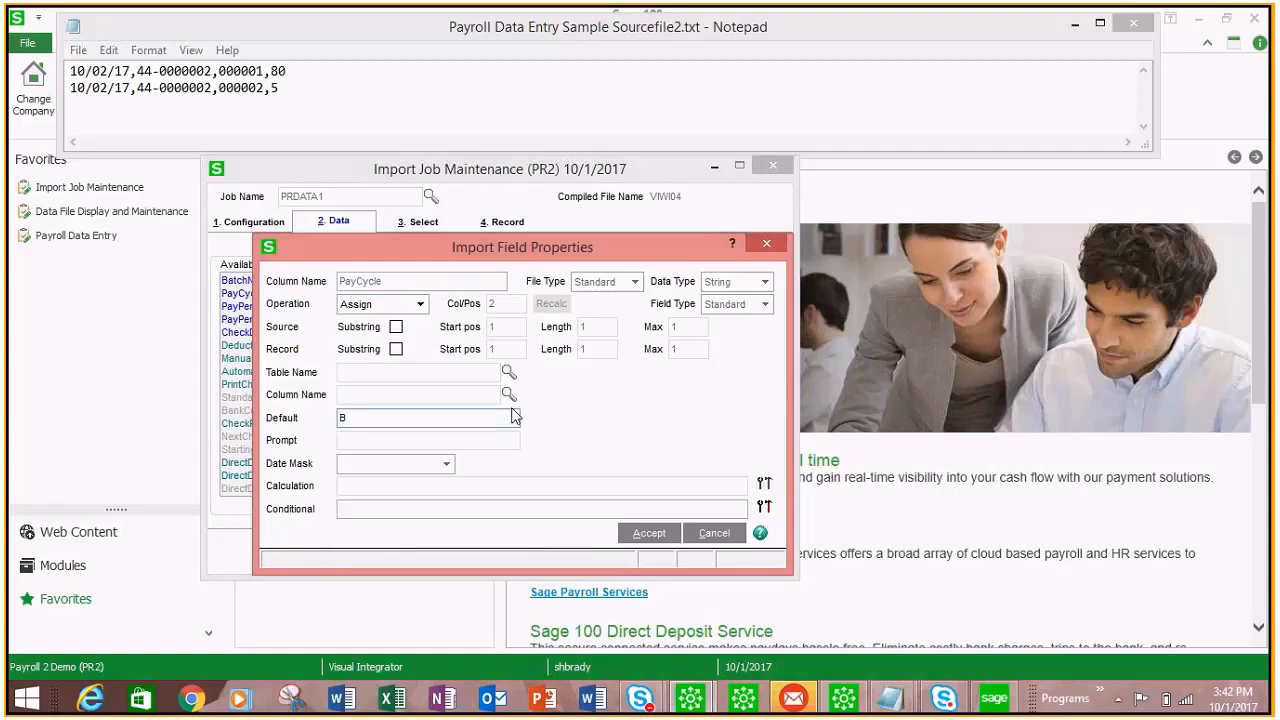
left_click(648, 533)
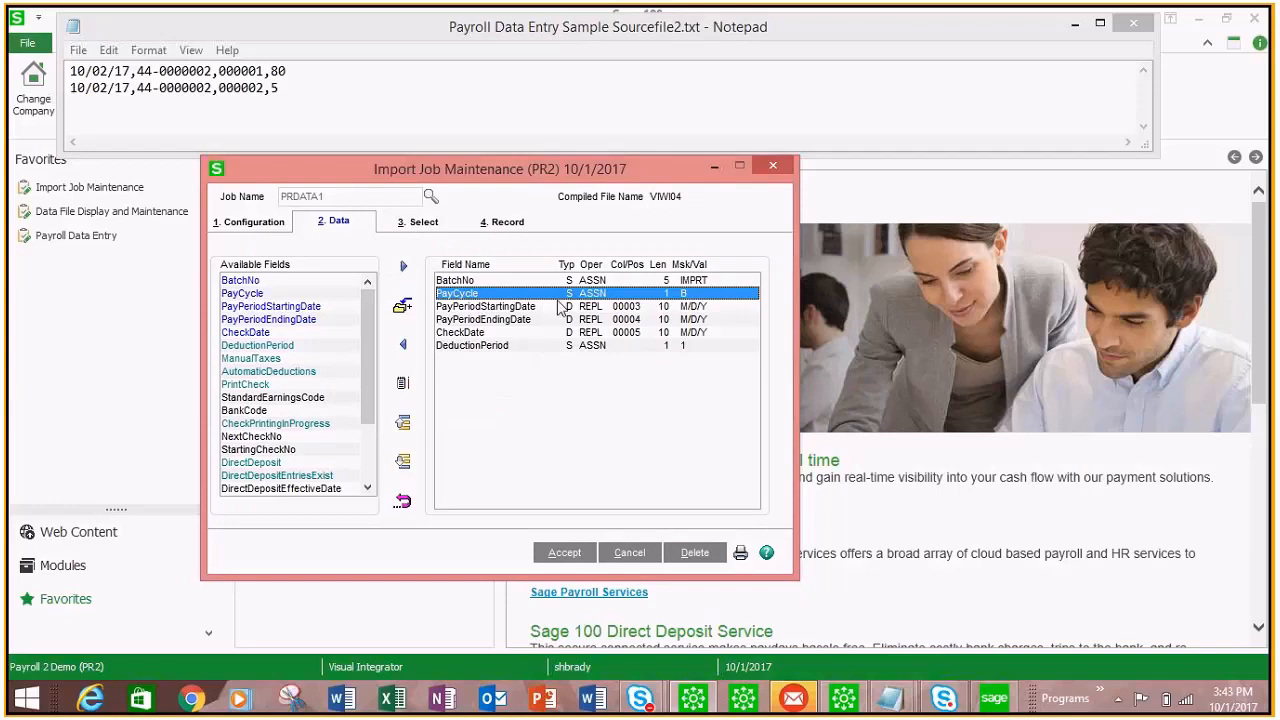
Step: Set the PayPeriodStartingDate field's column position to 1 and remove the PayPeriodEndingDate field from the import
left_click(511, 309)
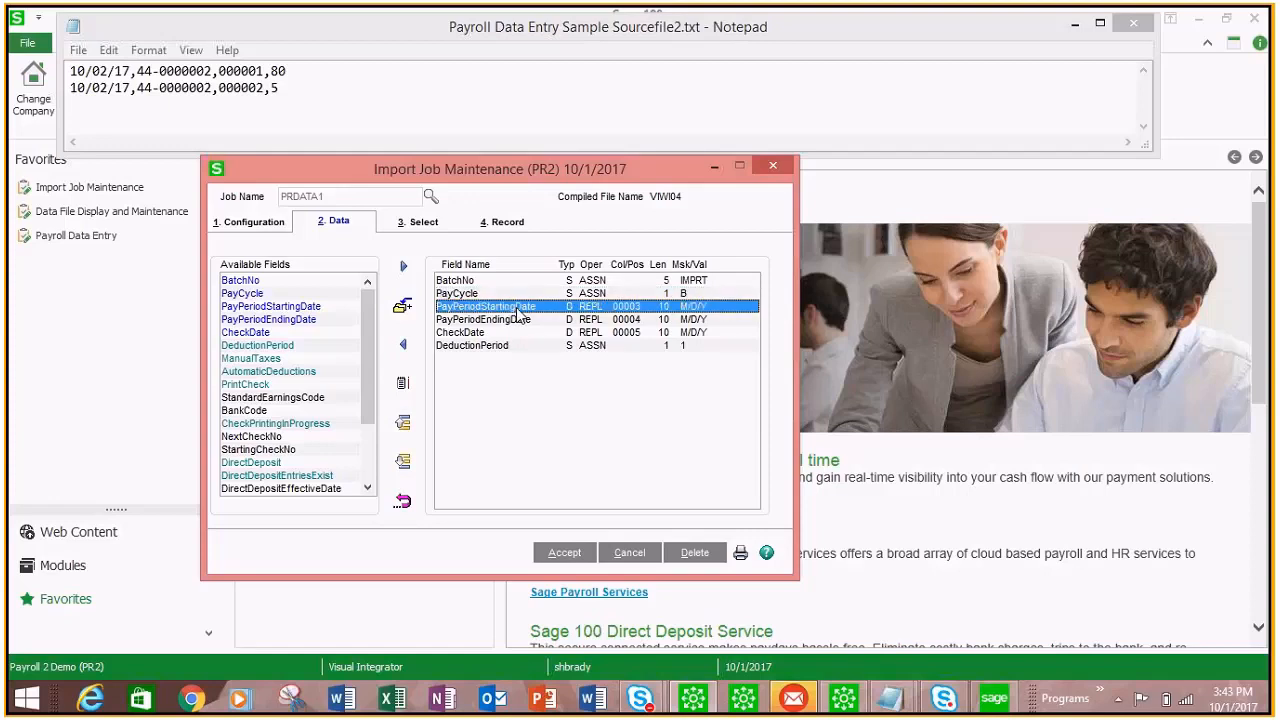
double_click(518, 316)
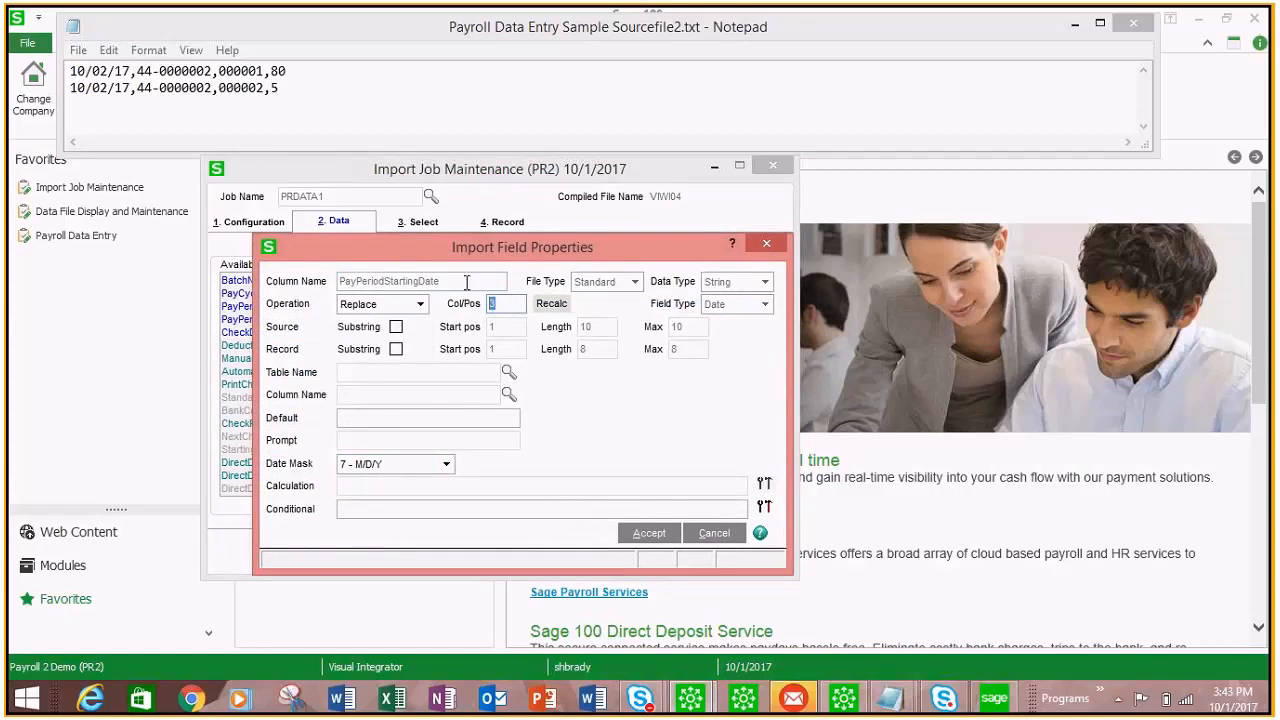
type("1")
left_click(648, 533)
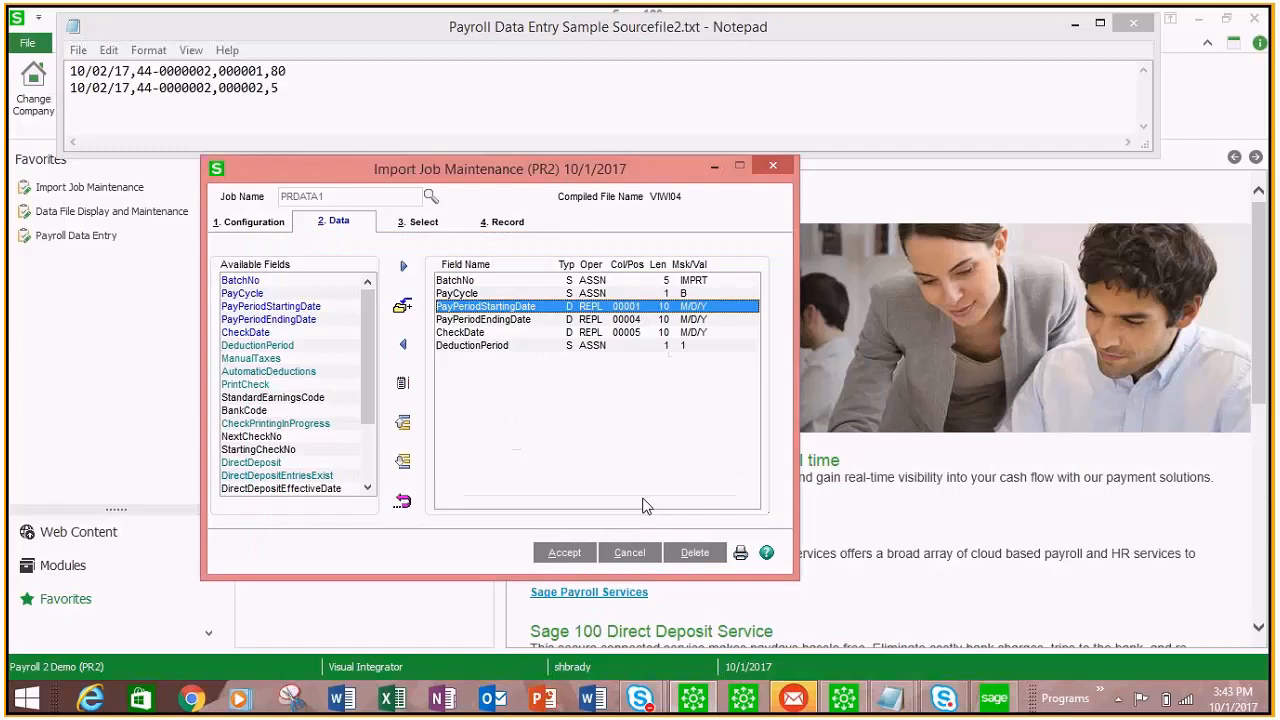
left_click(486, 320)
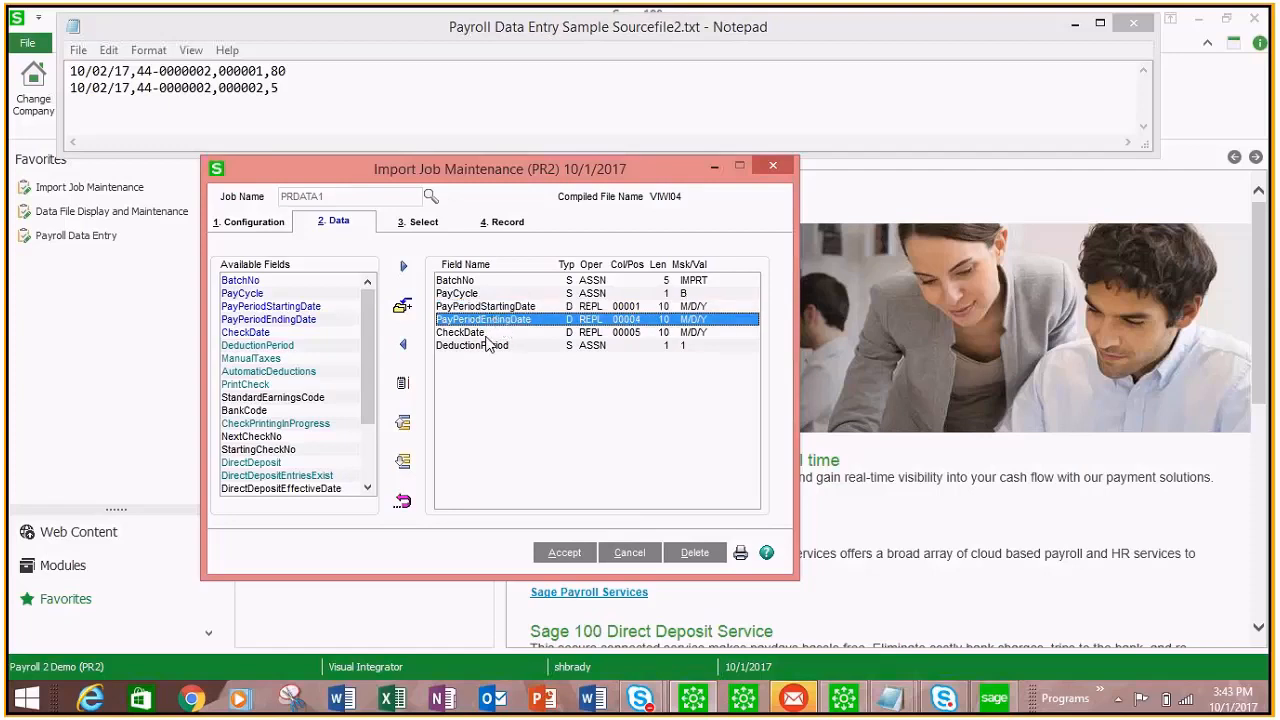
left_click(404, 345)
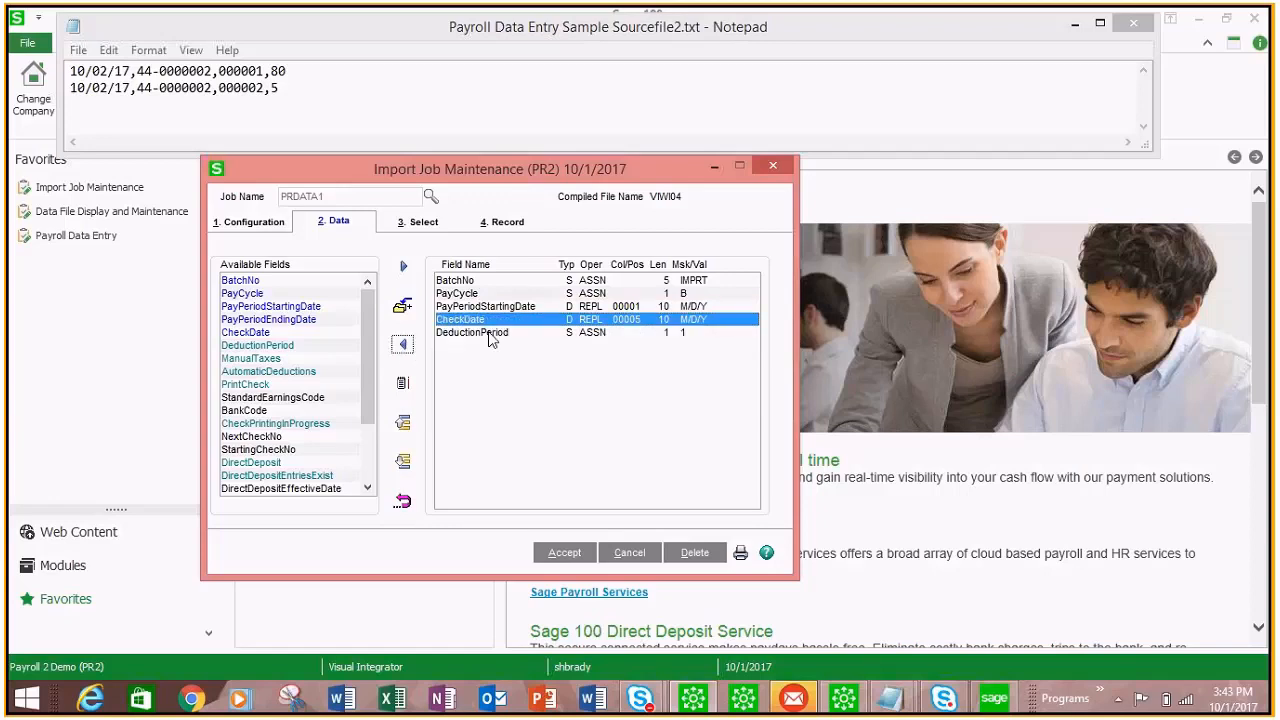
Step: Set the CheckDate field's column position to 1 and remove the DeductionPeriod field from the import
double_click(470, 320)
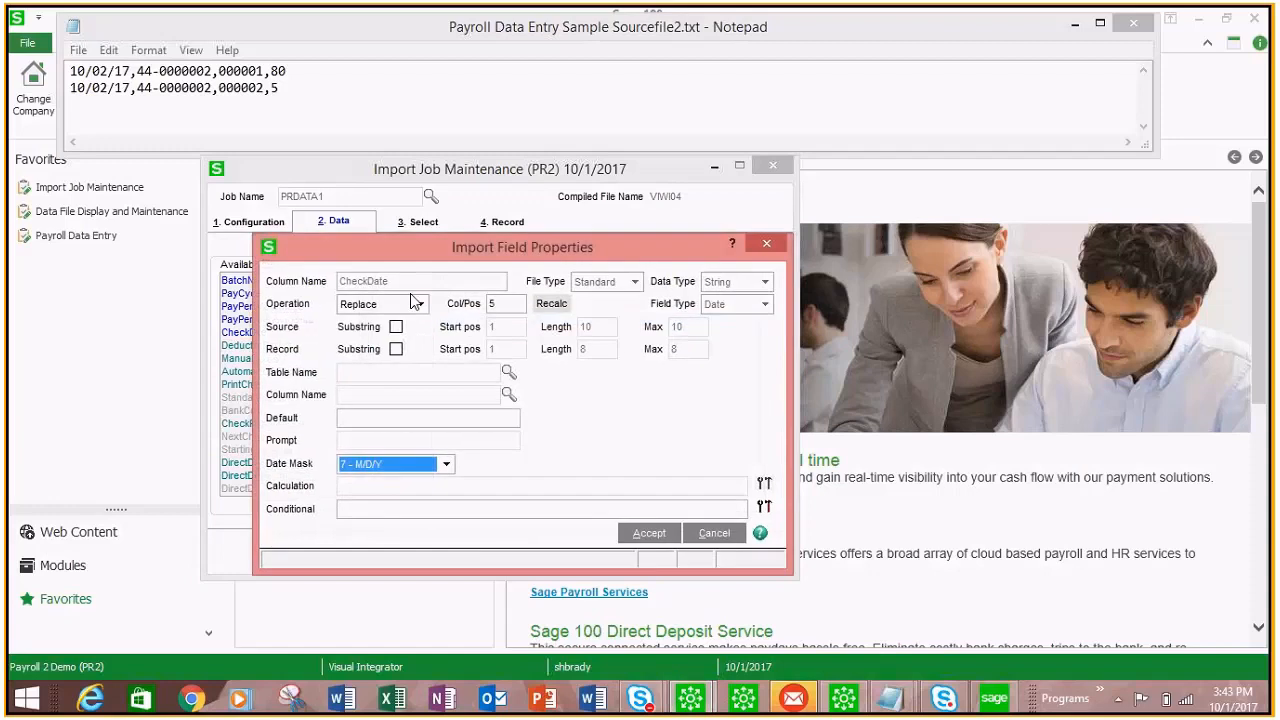
left_click(506, 304)
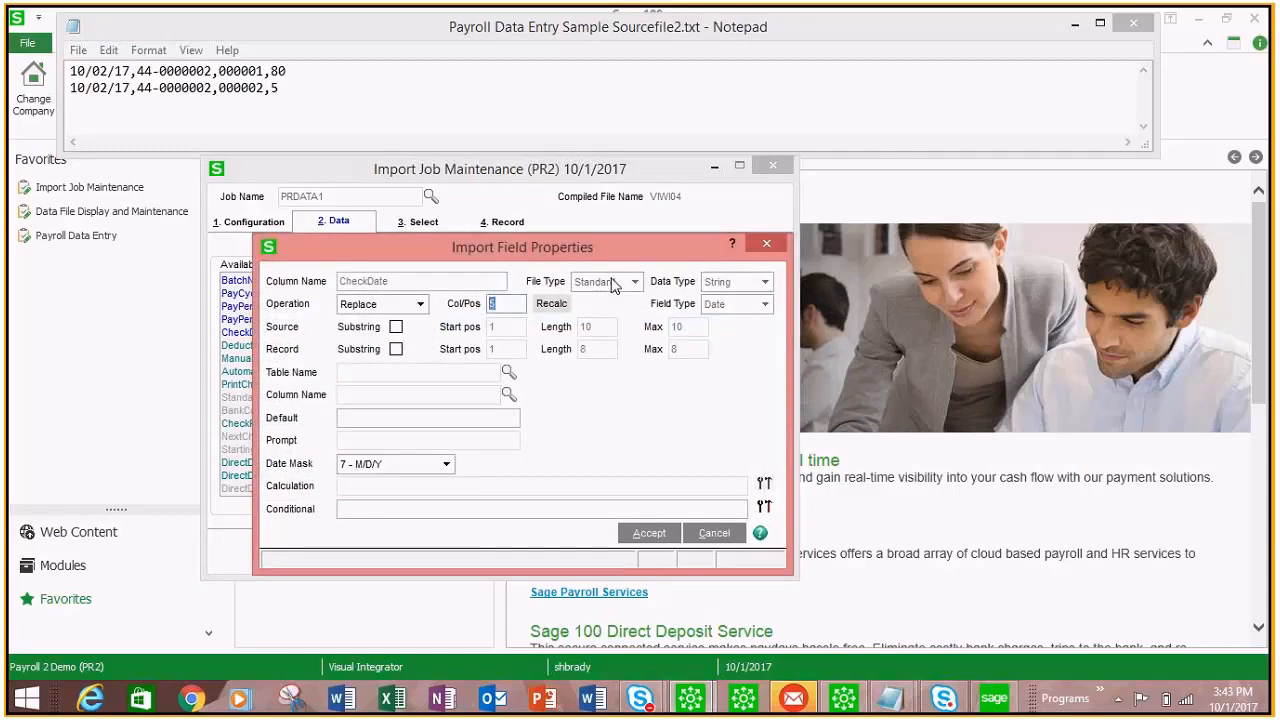
type("1")
left_click(649, 536)
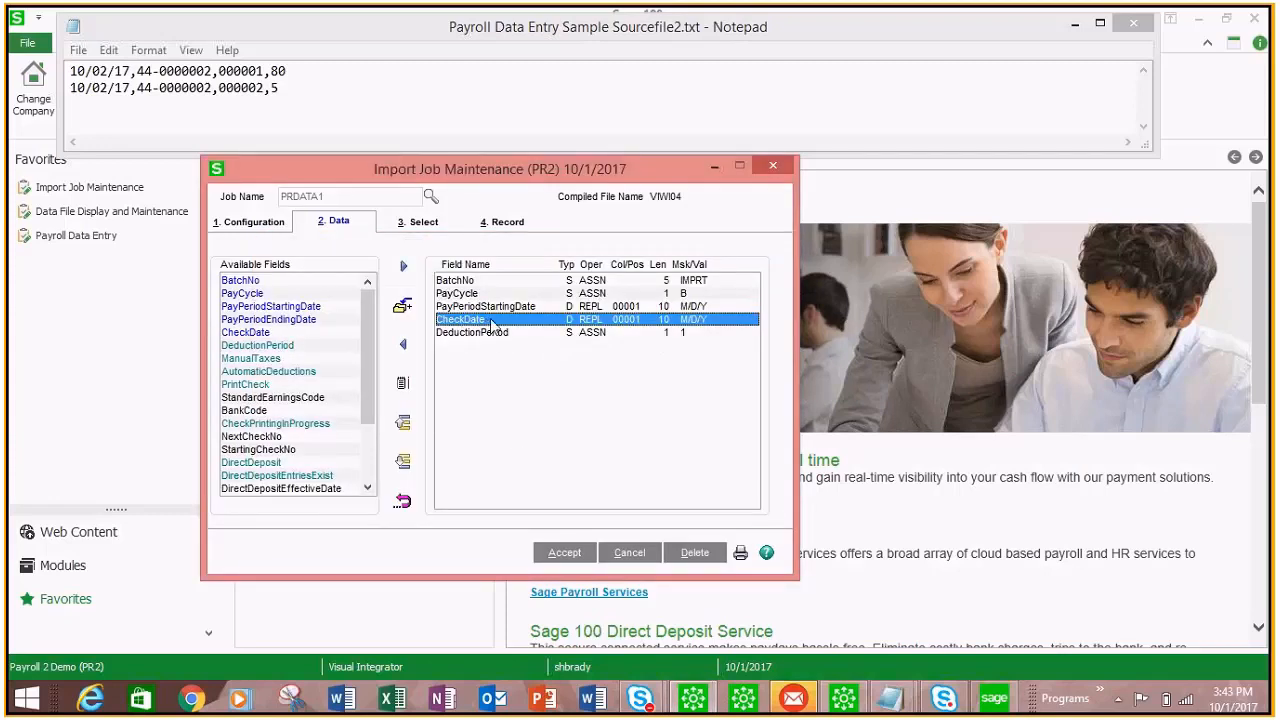
left_click(590, 333)
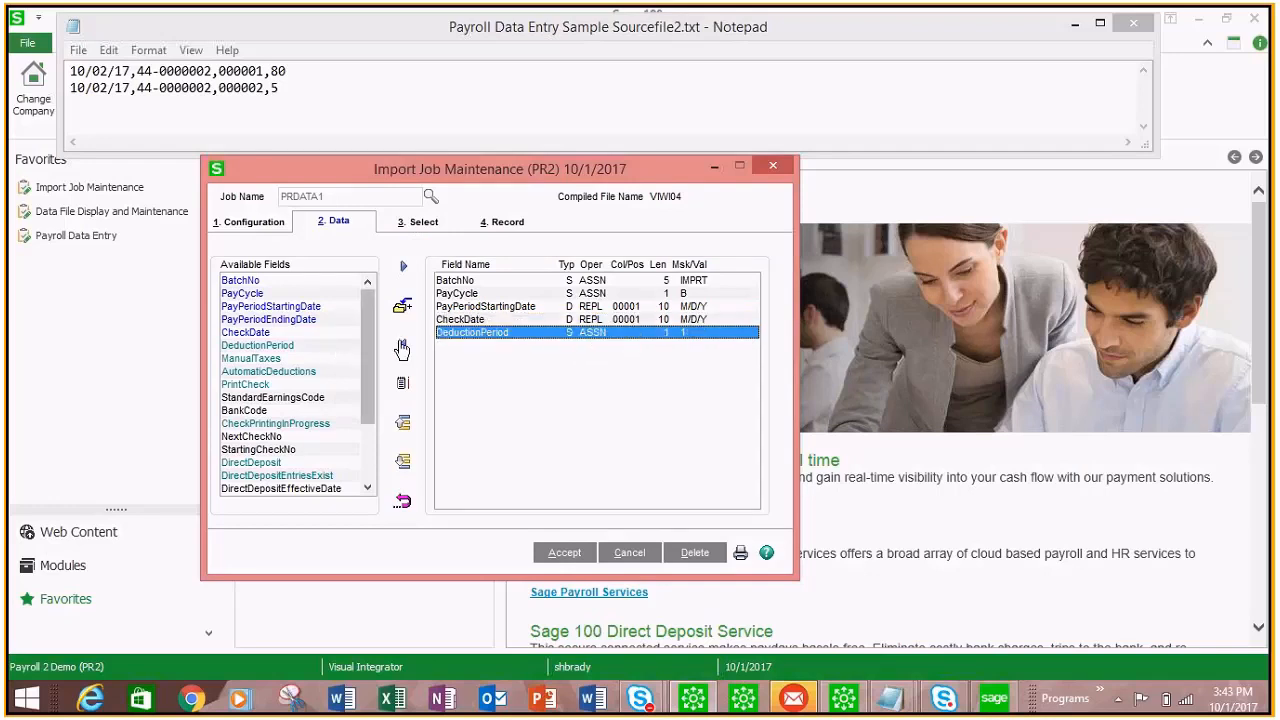
left_click(403, 345)
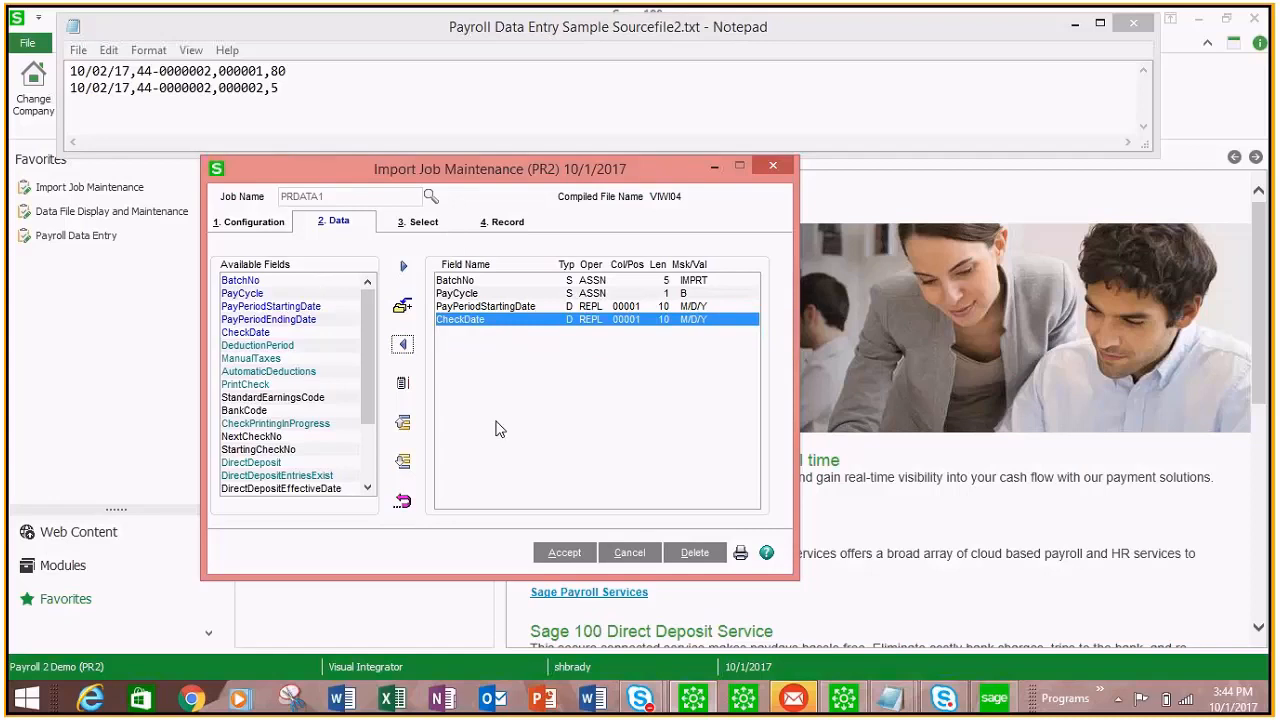
Step: Save the PRDATA1 import job without executing it
left_click(568, 555)
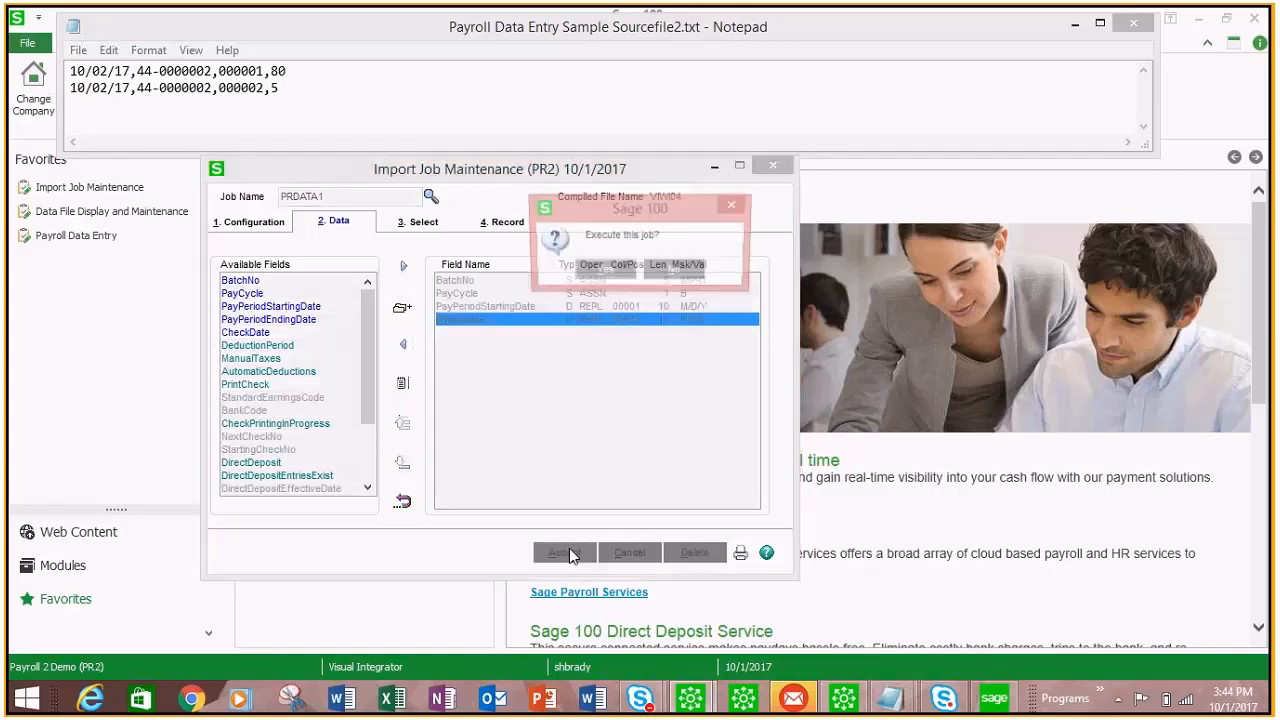
left_click(676, 272)
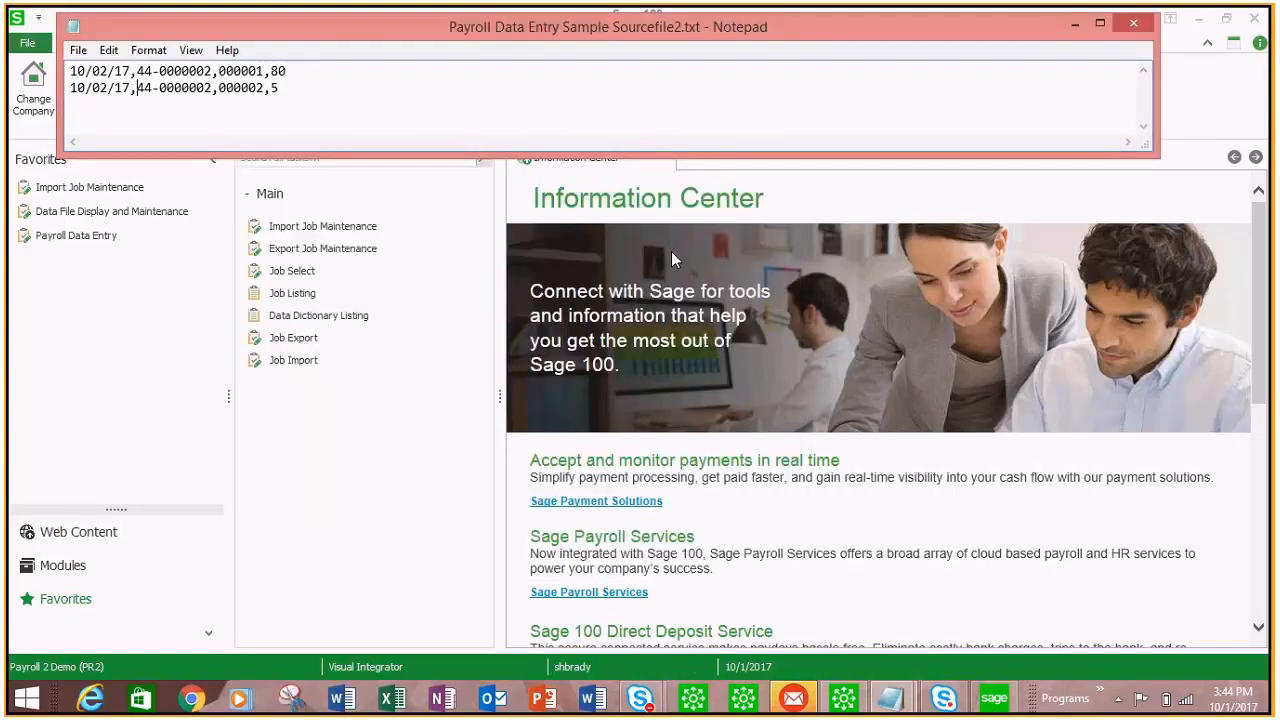
Step: Create a new import job named PRDATA2 on the PR_PayrollHeader table
left_click(303, 228)
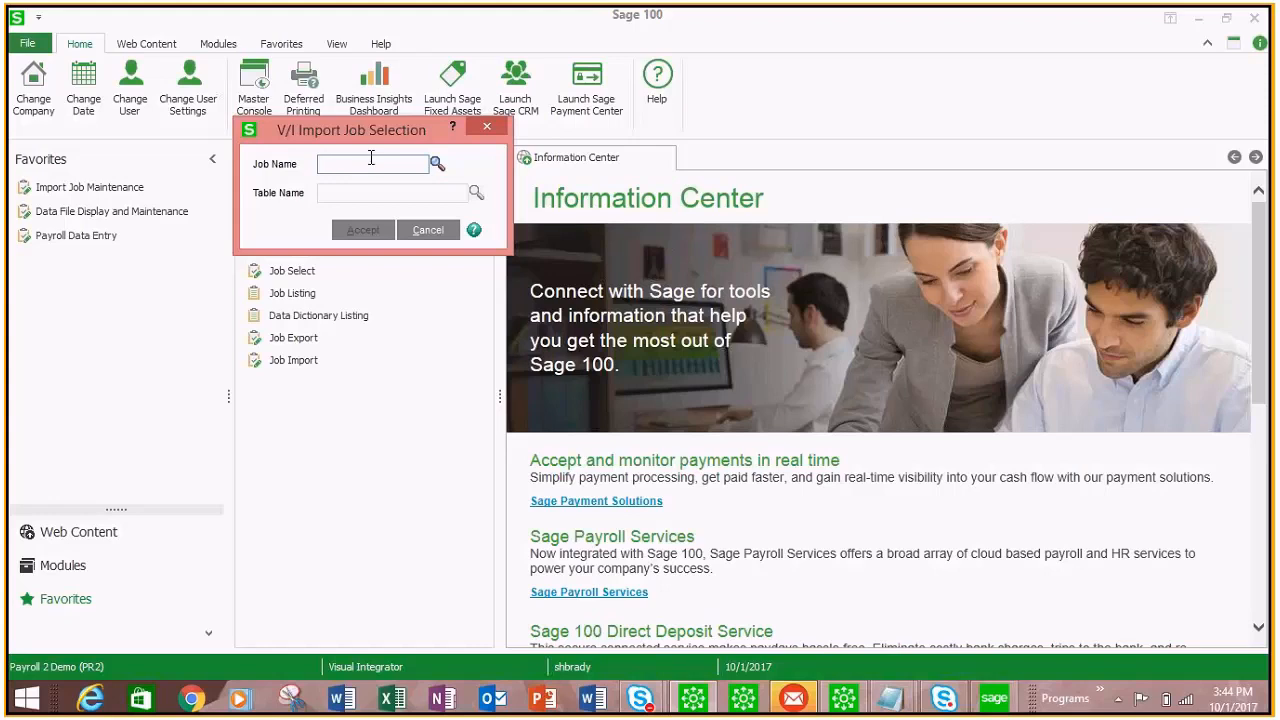
type("PRDATA2")
left_click(361, 193)
type("PR")
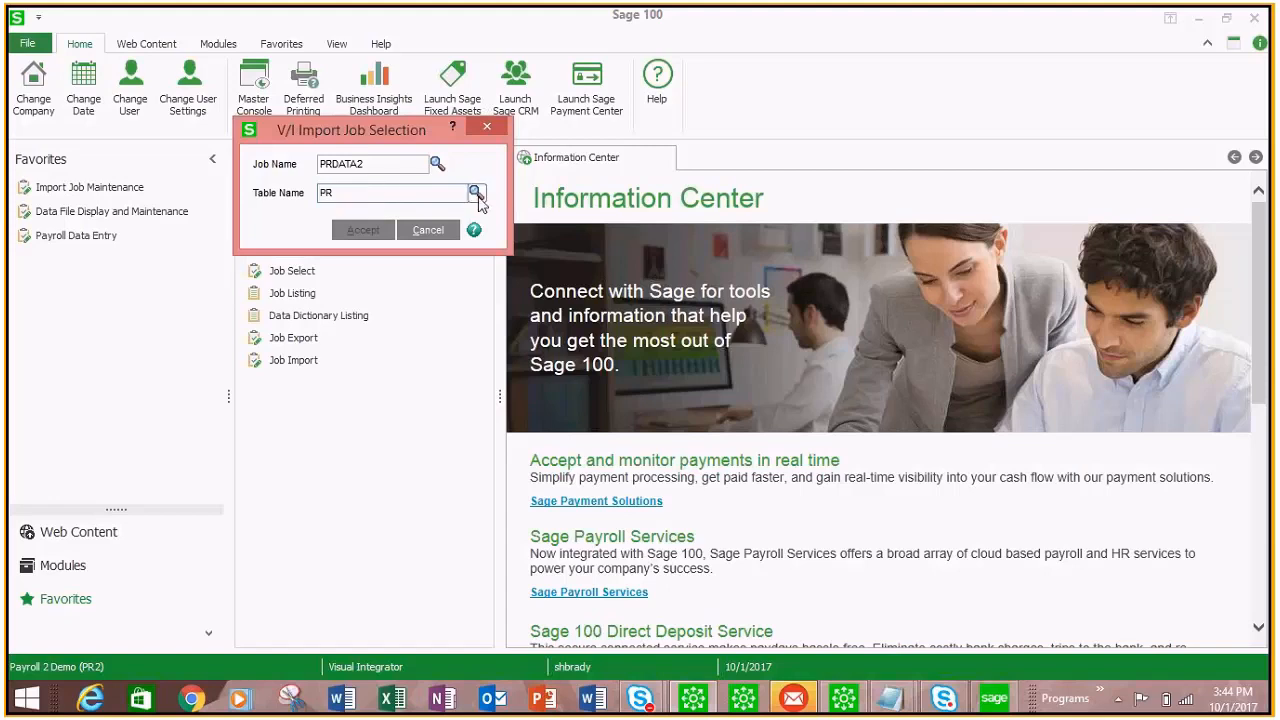
left_click(477, 193)
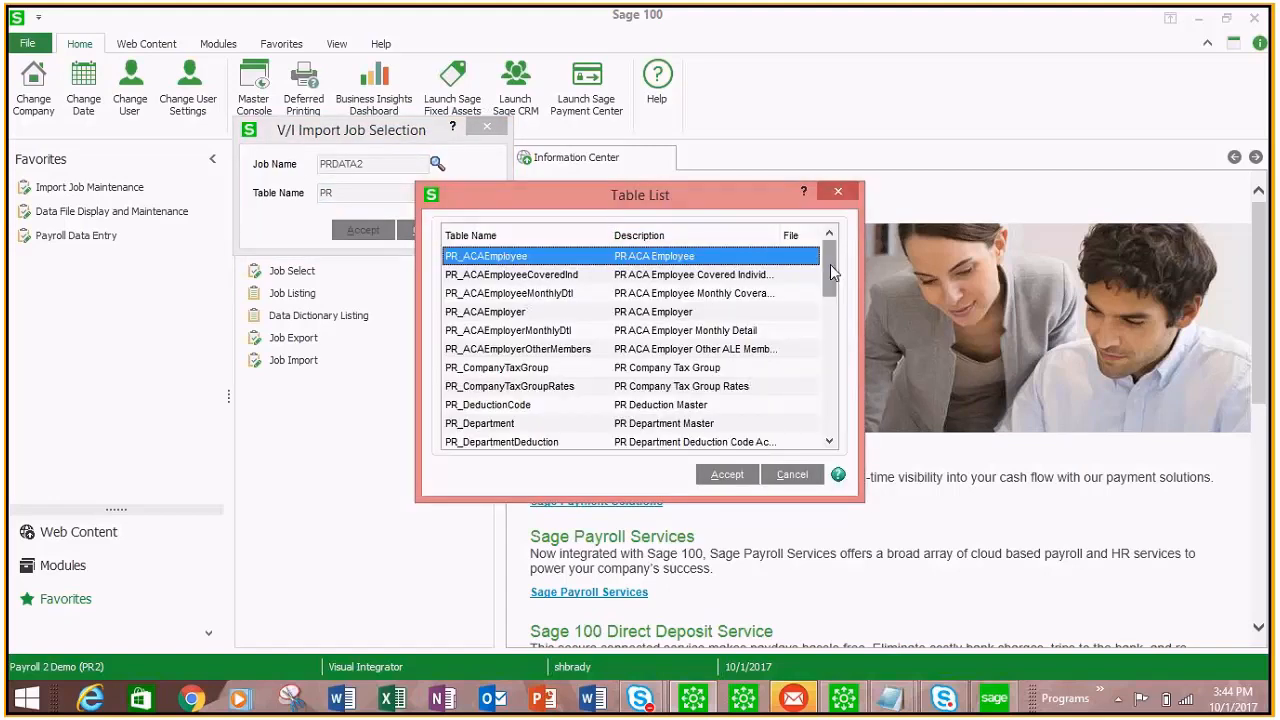
left_click_drag(830, 264, 840, 385)
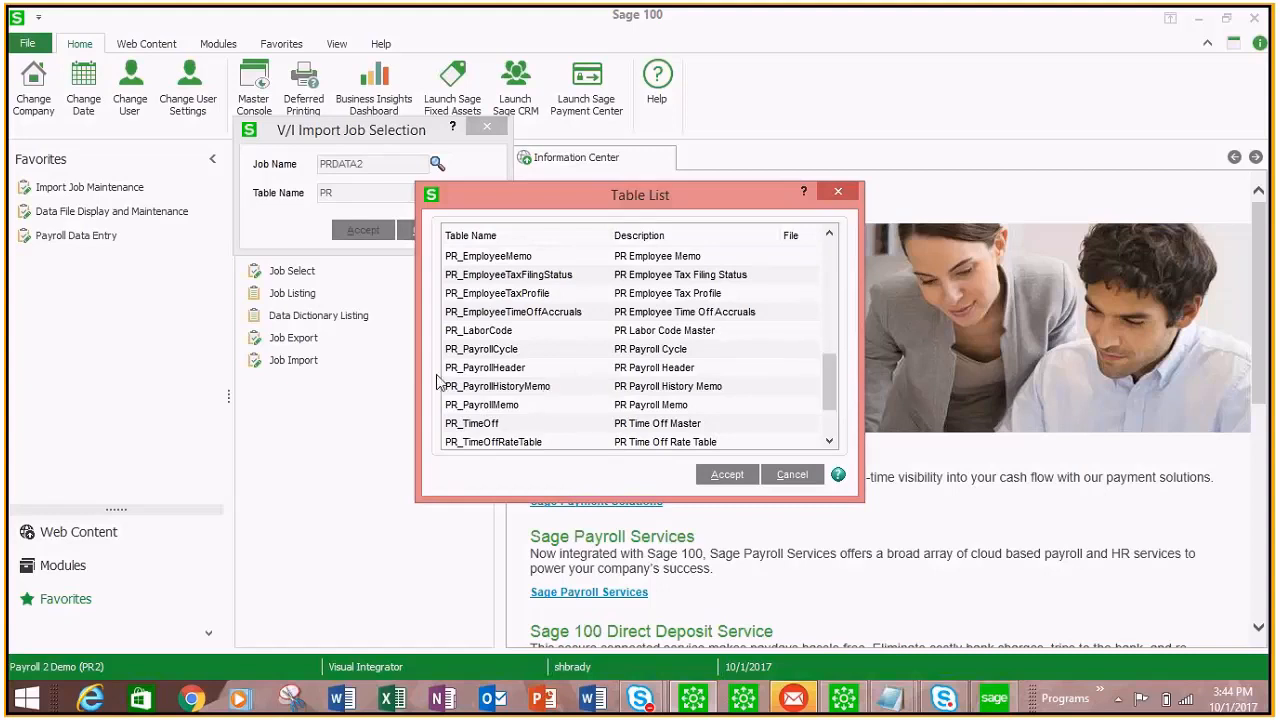
left_click(494, 370)
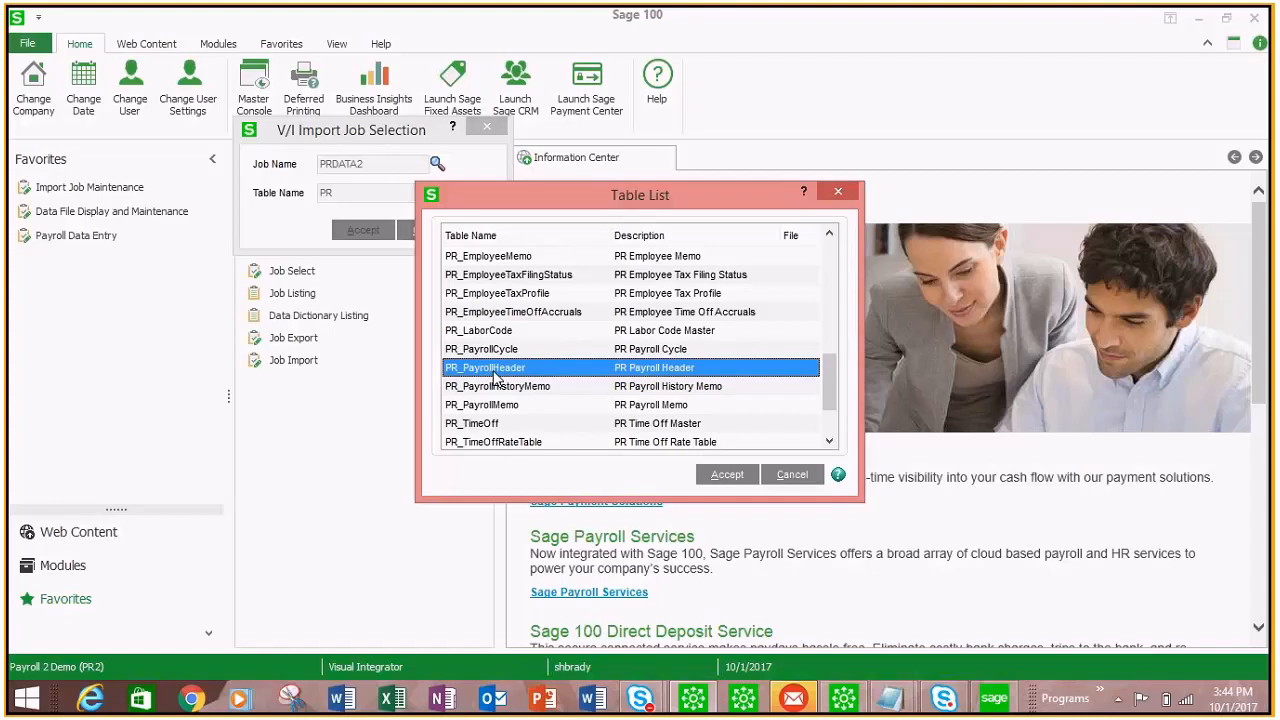
left_click(730, 478)
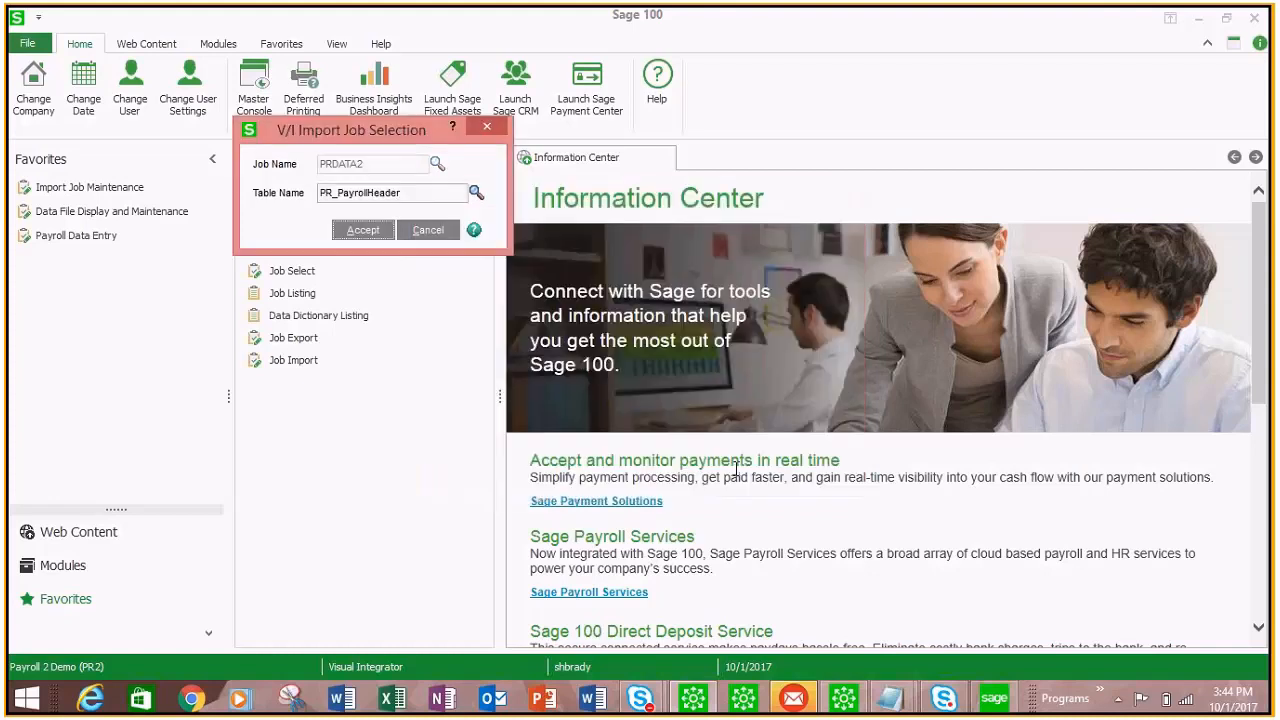
left_click(364, 231)
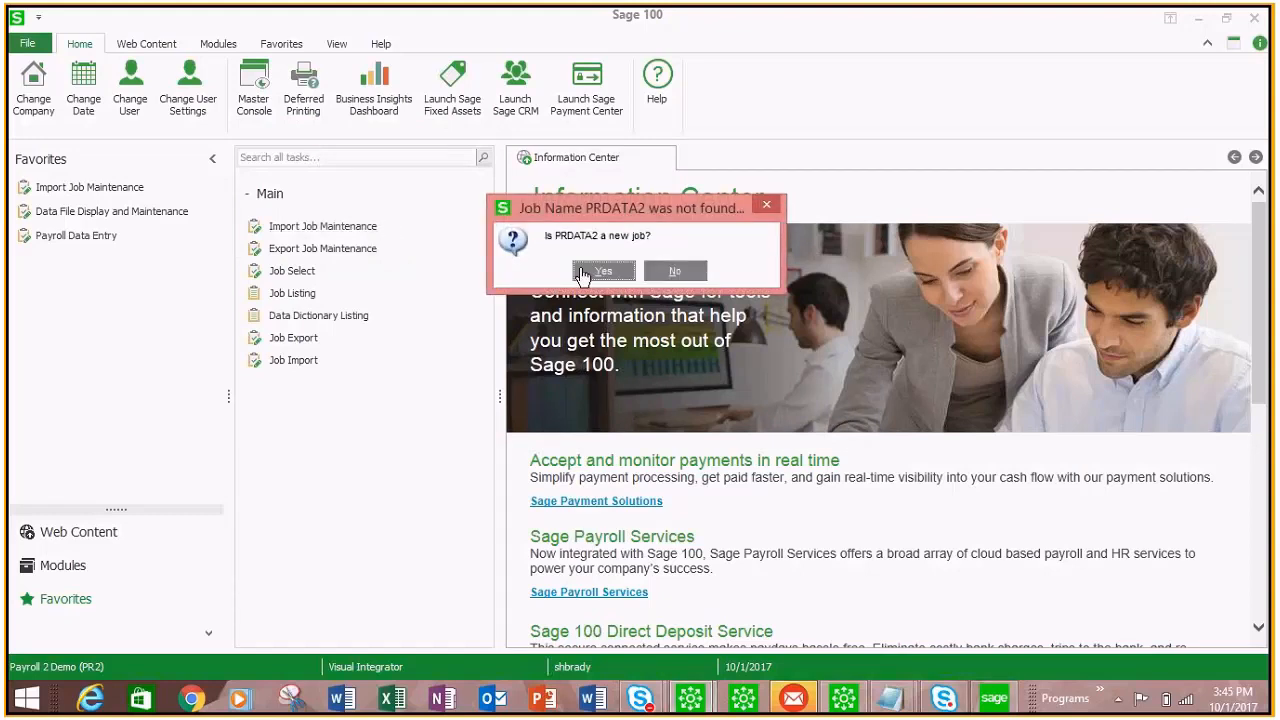
left_click(583, 275)
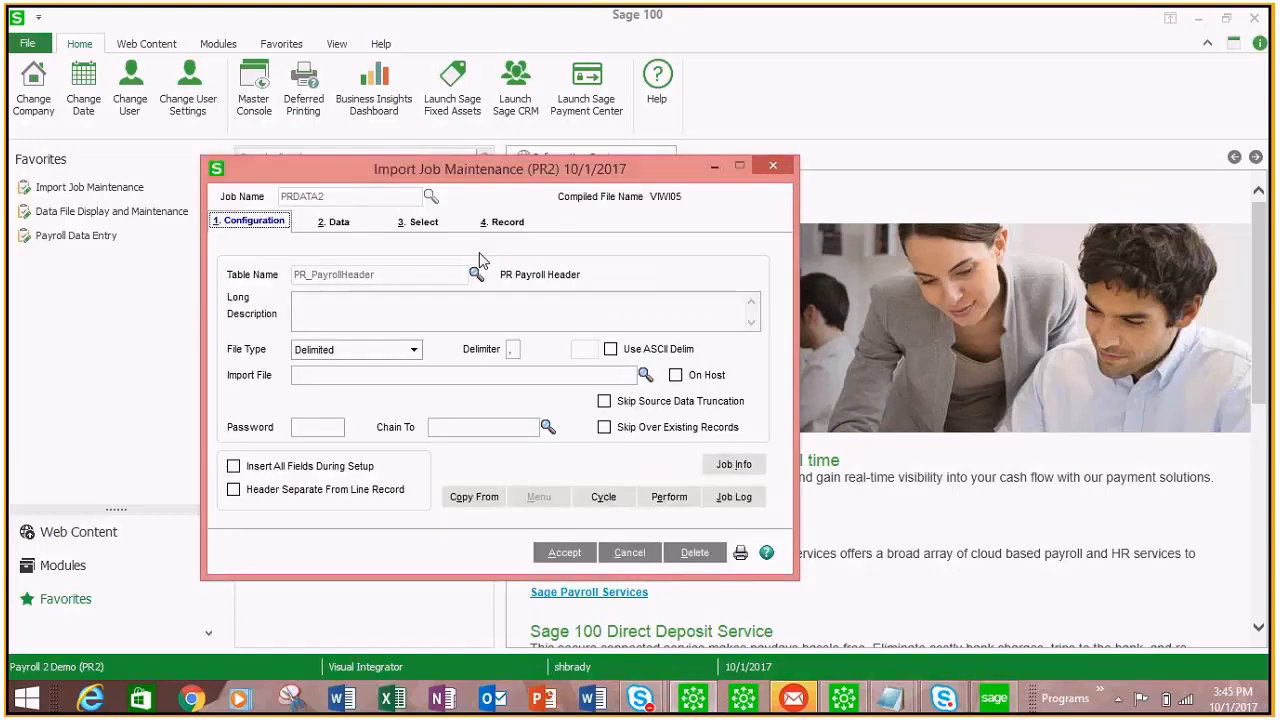
Step: Set the job's import file to Payroll Data Entry Sample Sourcefile.txt from the 2018 Imports\PR folder in Documents
left_click(645, 377)
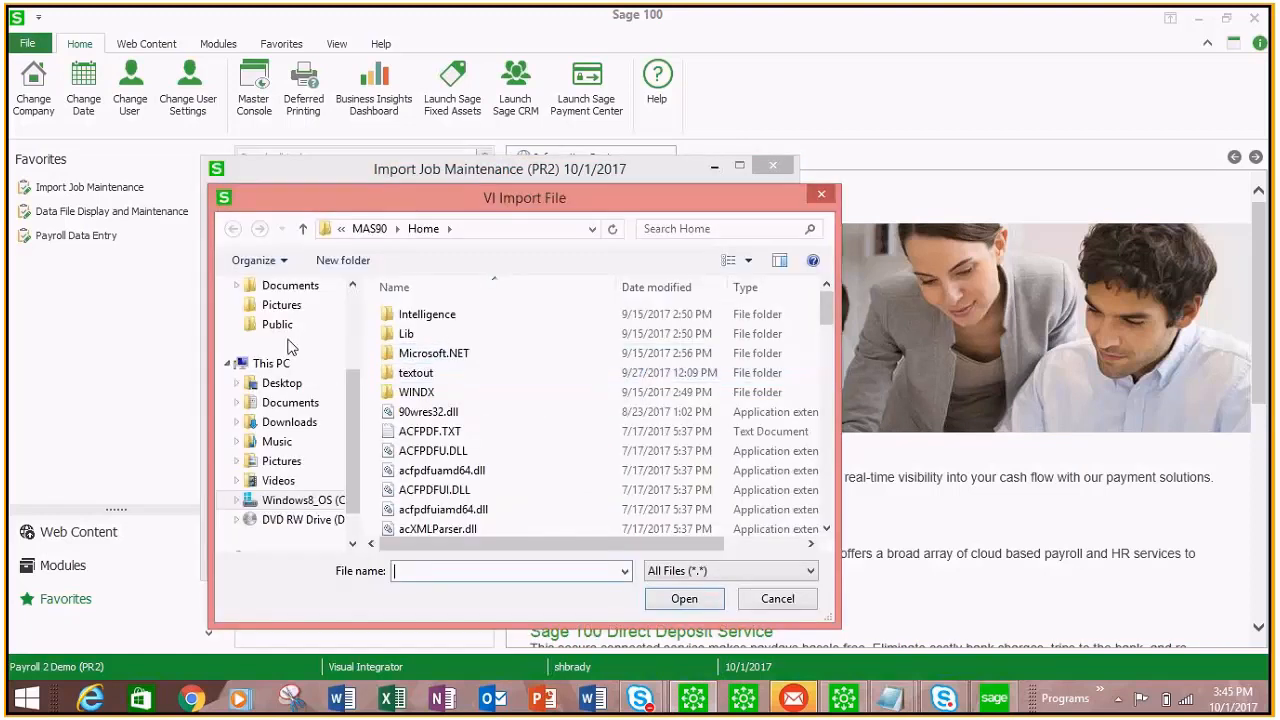
left_click(289, 287)
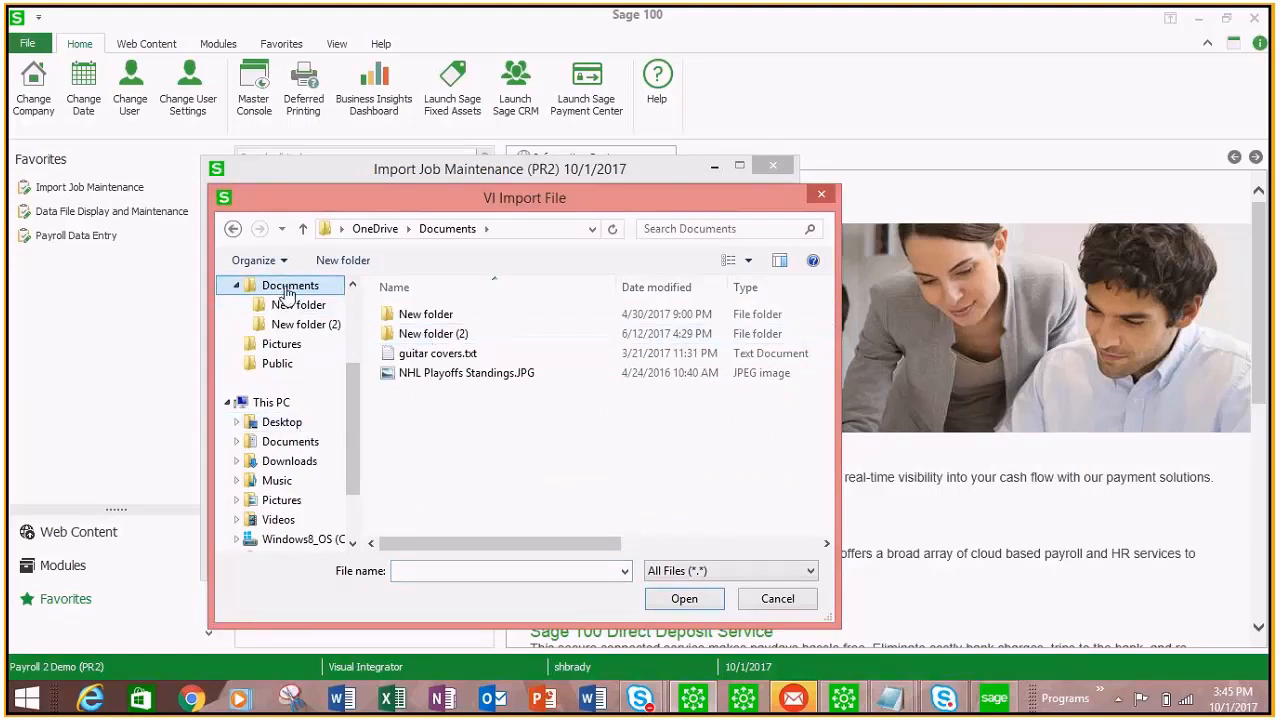
left_click(288, 442)
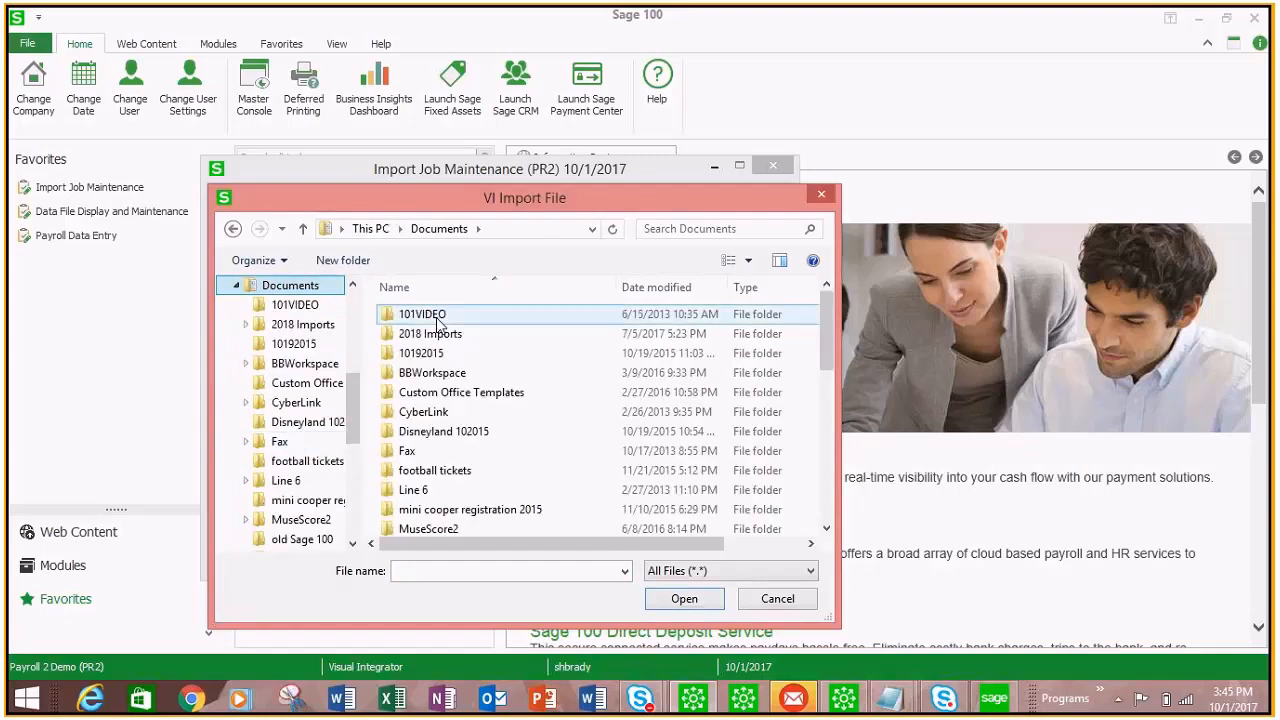
double_click(430, 333)
double_click(420, 314)
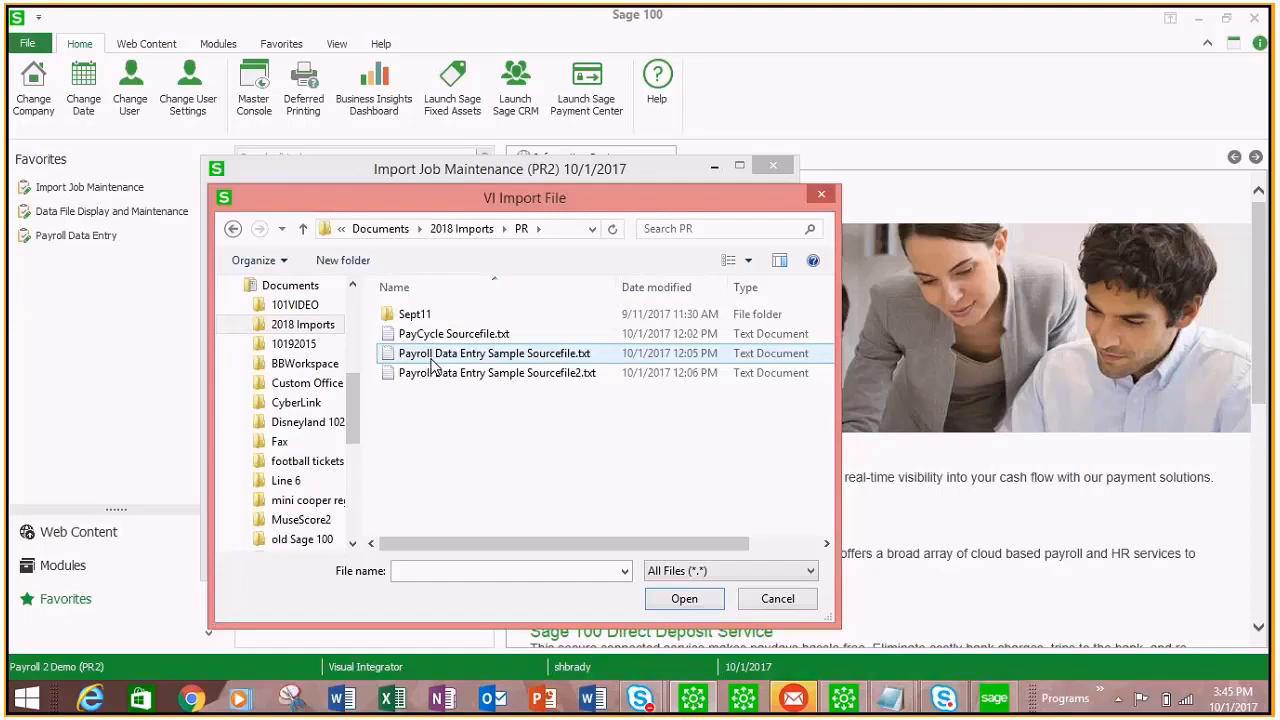
double_click(432, 358)
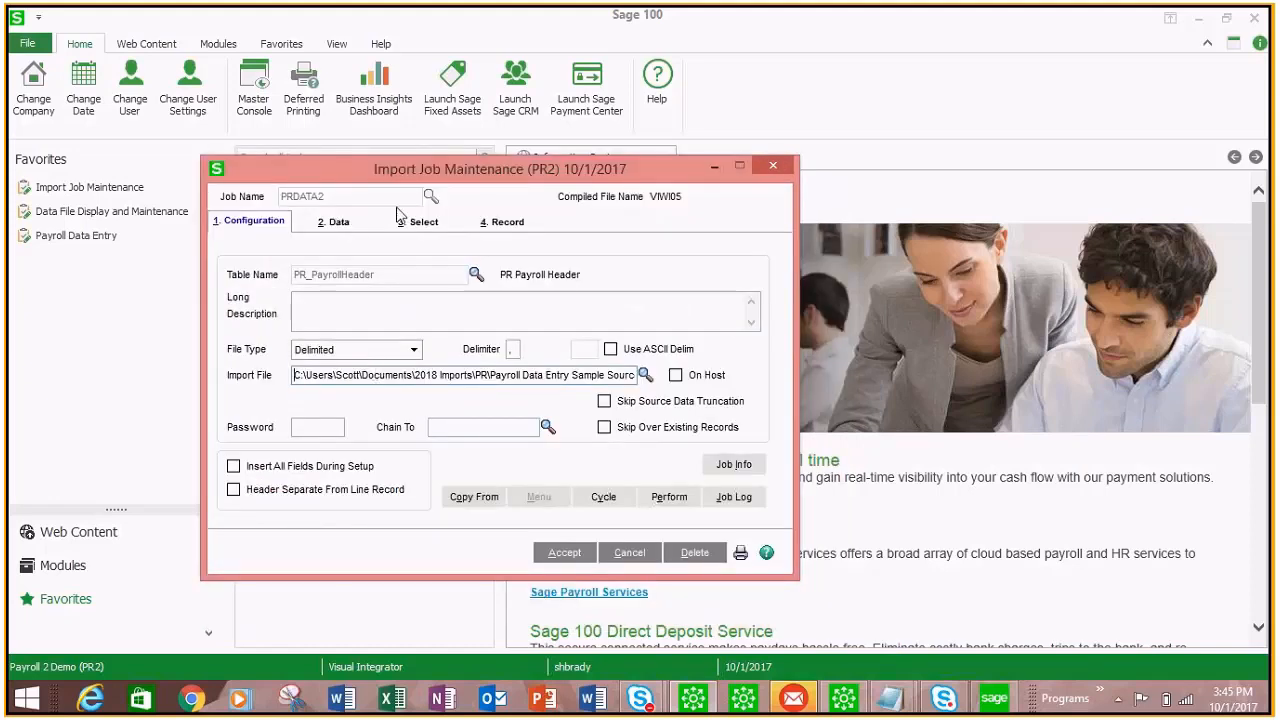
Step: Show PRDATA2's import field list together with the Payroll Data Entry Sample Sourcefile2.txt text in Notepad, keeping the file's lines readable
left_click(340, 223)
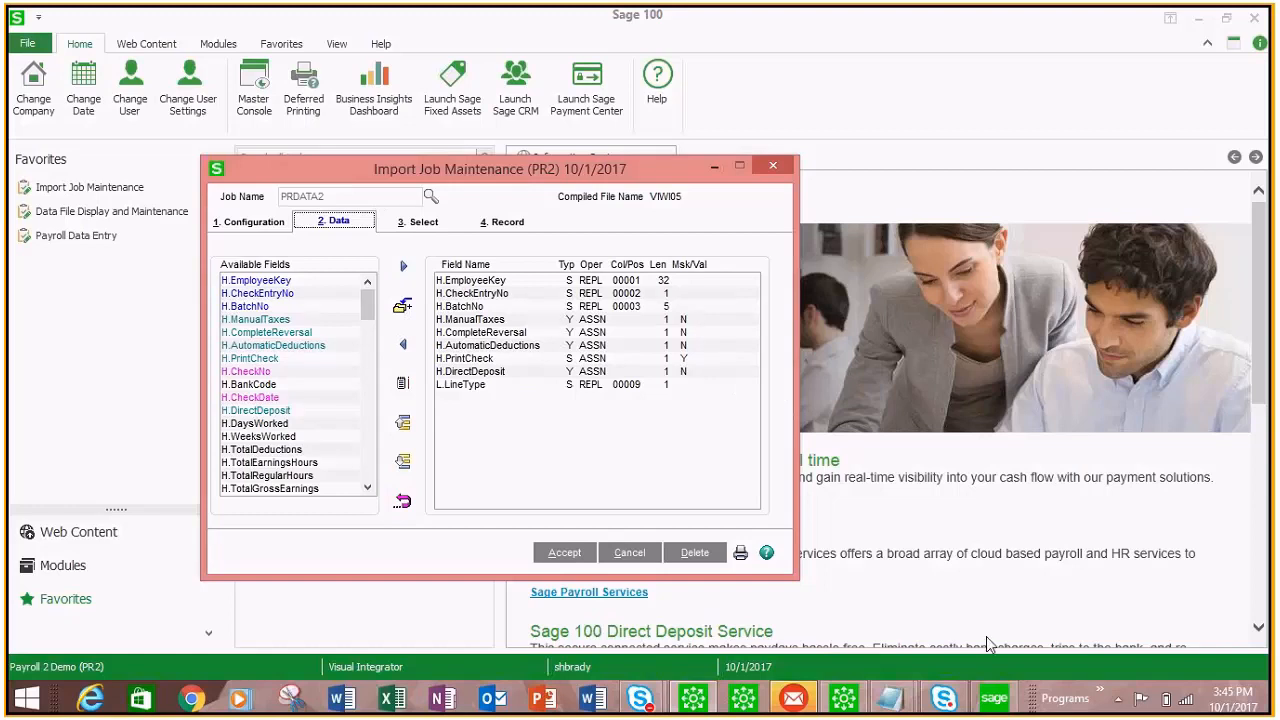
left_click(891, 698)
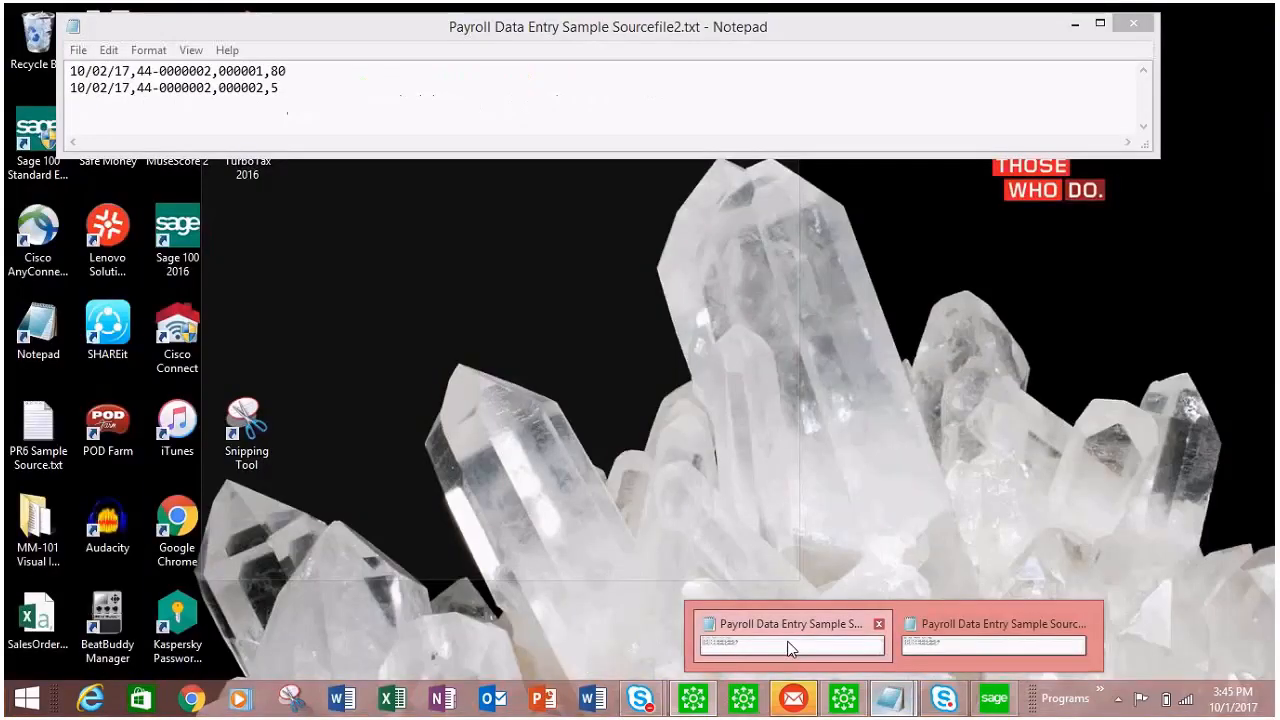
left_click(788, 648)
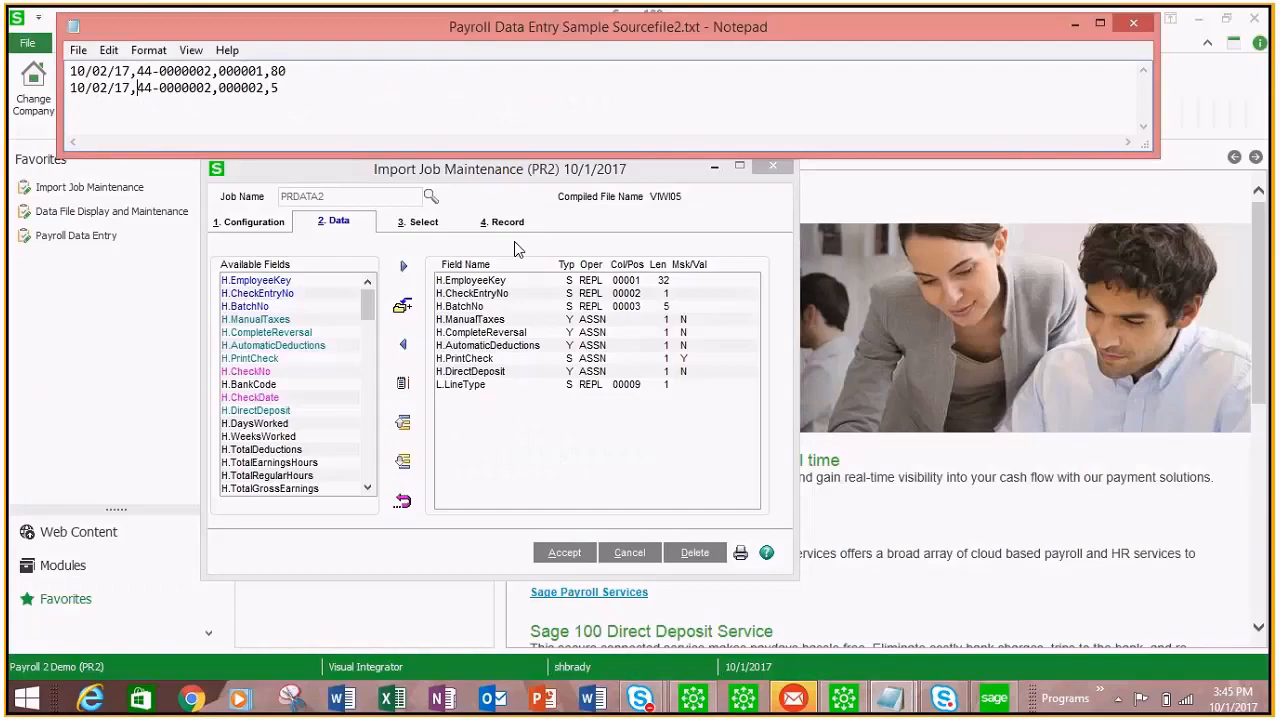
left_click_drag(309, 172, 211, 133)
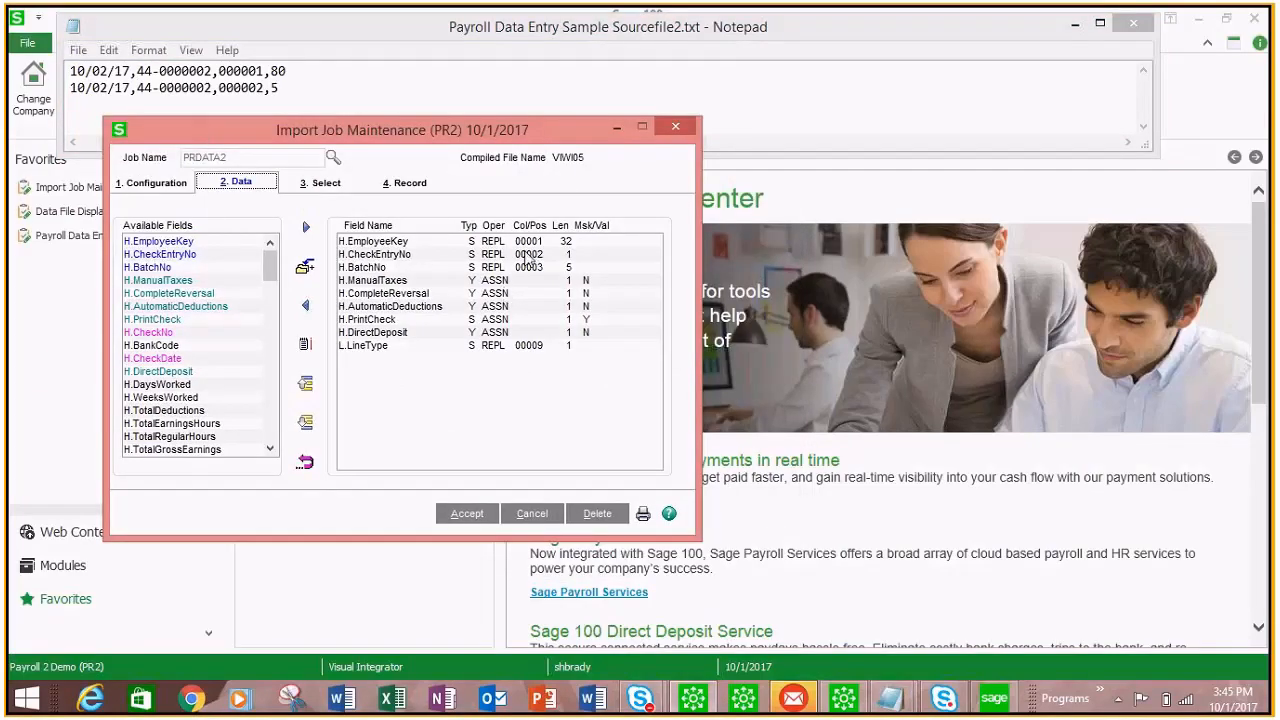
Step: Move the H.BatchNo field to the first position in the import field list and open its properties
left_click(380, 267)
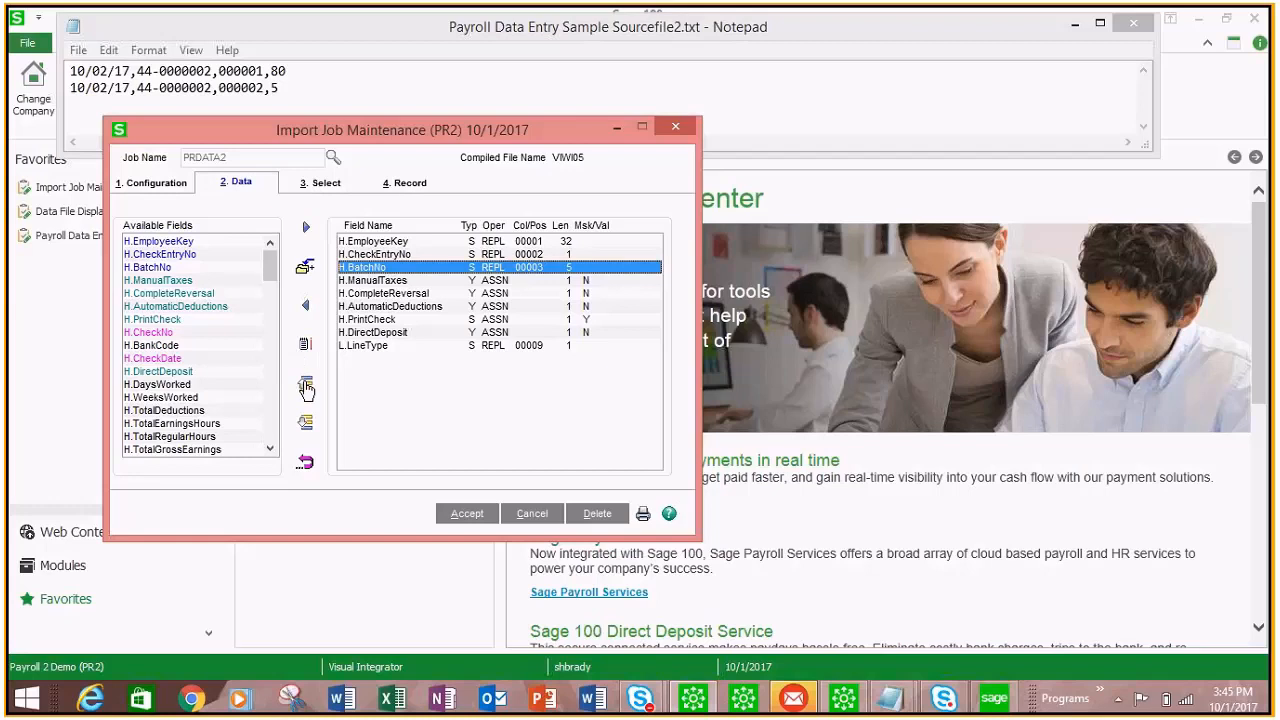
left_click(305, 384)
left_click(305, 386)
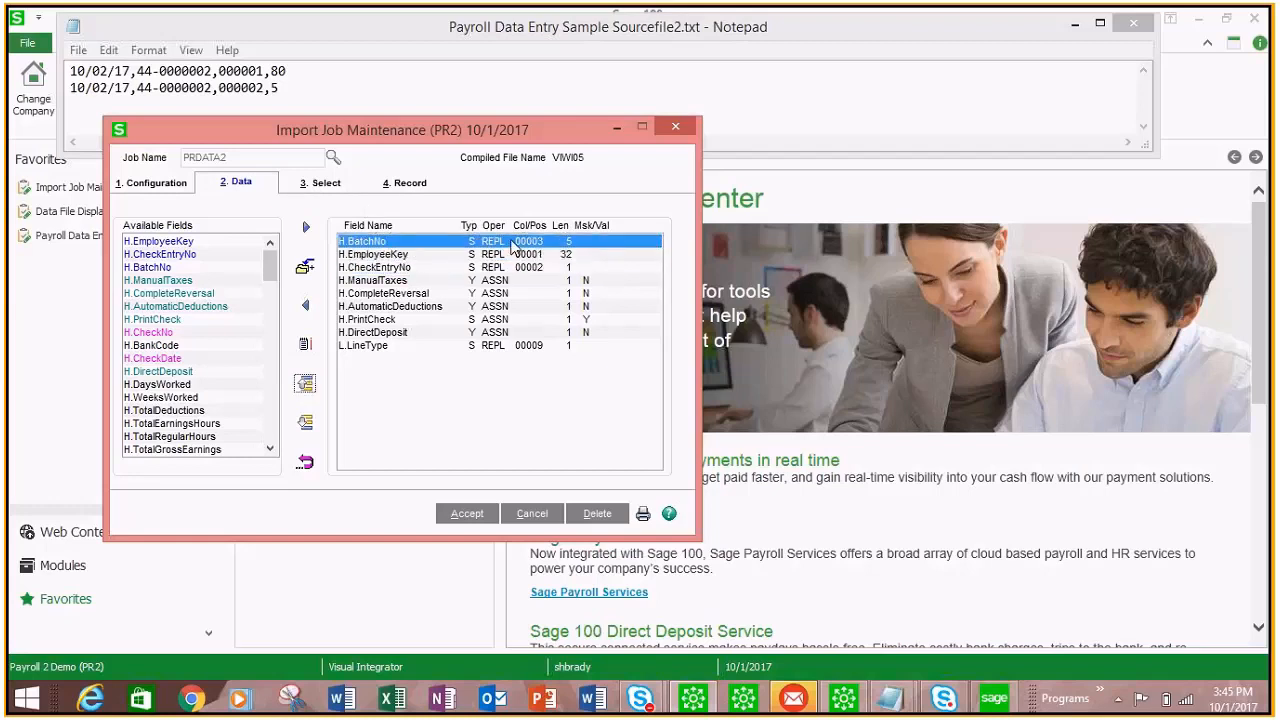
double_click(421, 248)
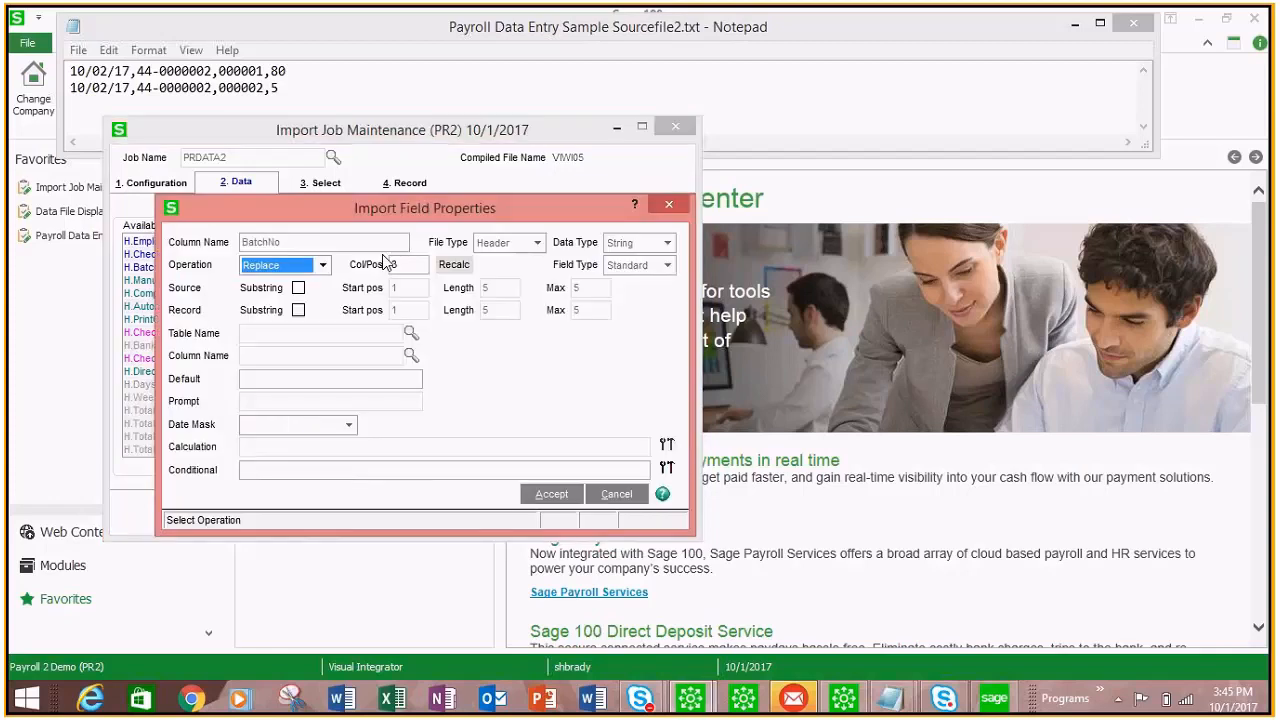
Step: Try the Assign operation and then the Next operation for the BatchNo field
left_click(323, 265)
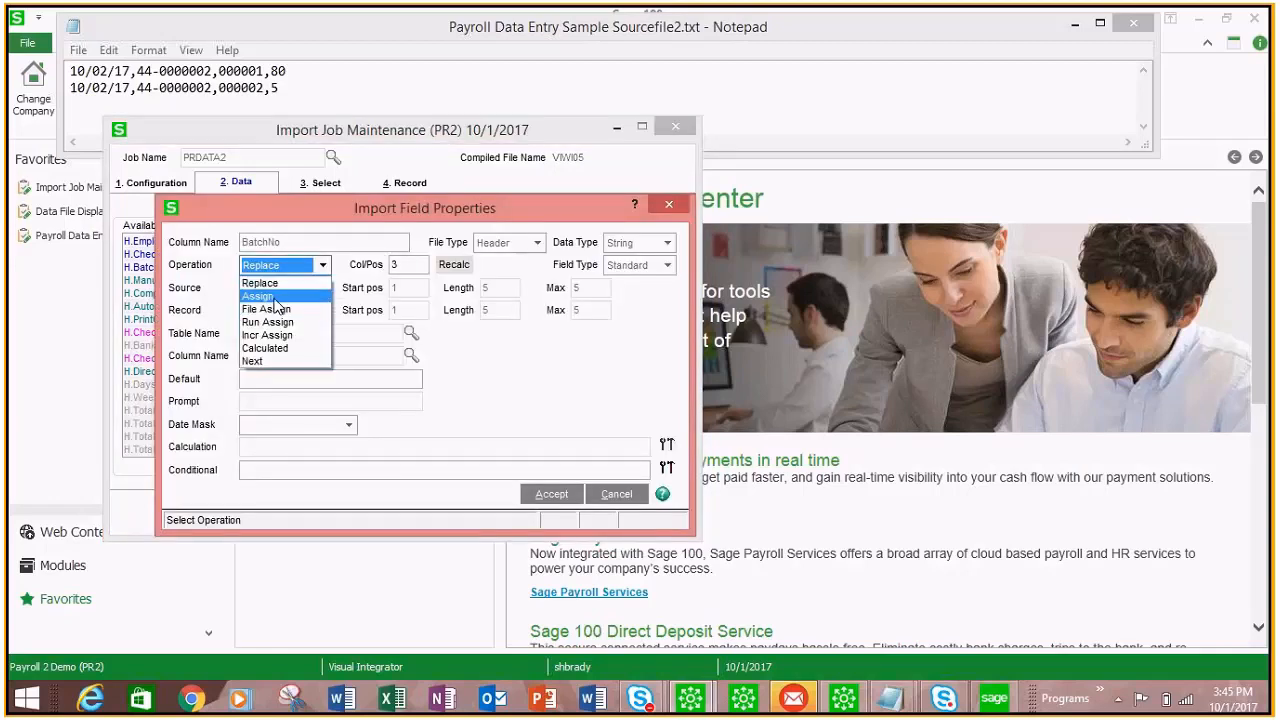
left_click(295, 295)
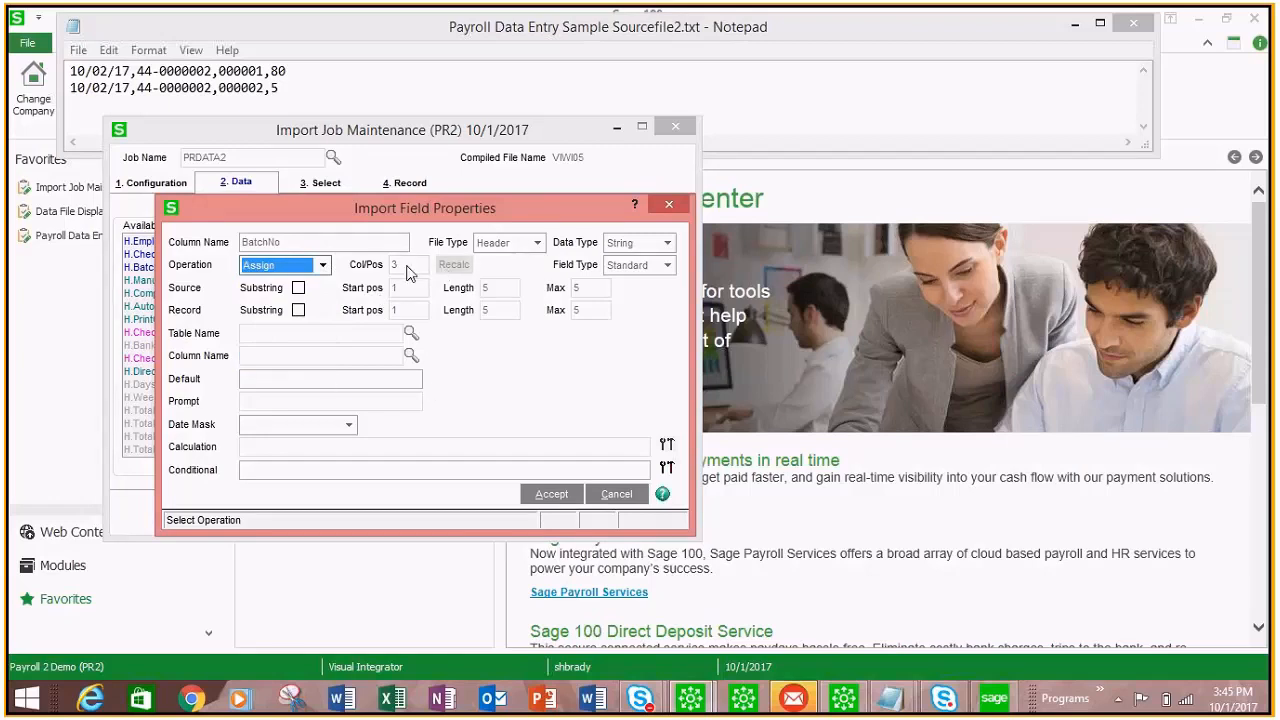
left_click(276, 379)
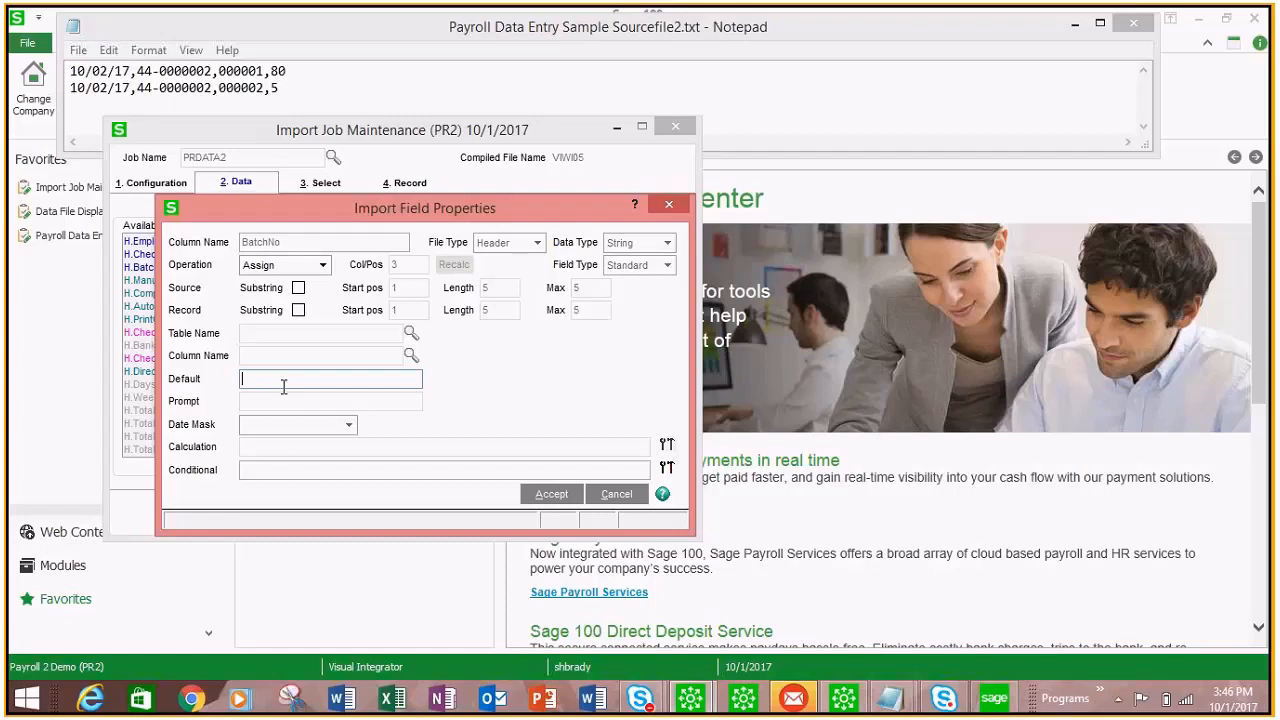
left_click(323, 265)
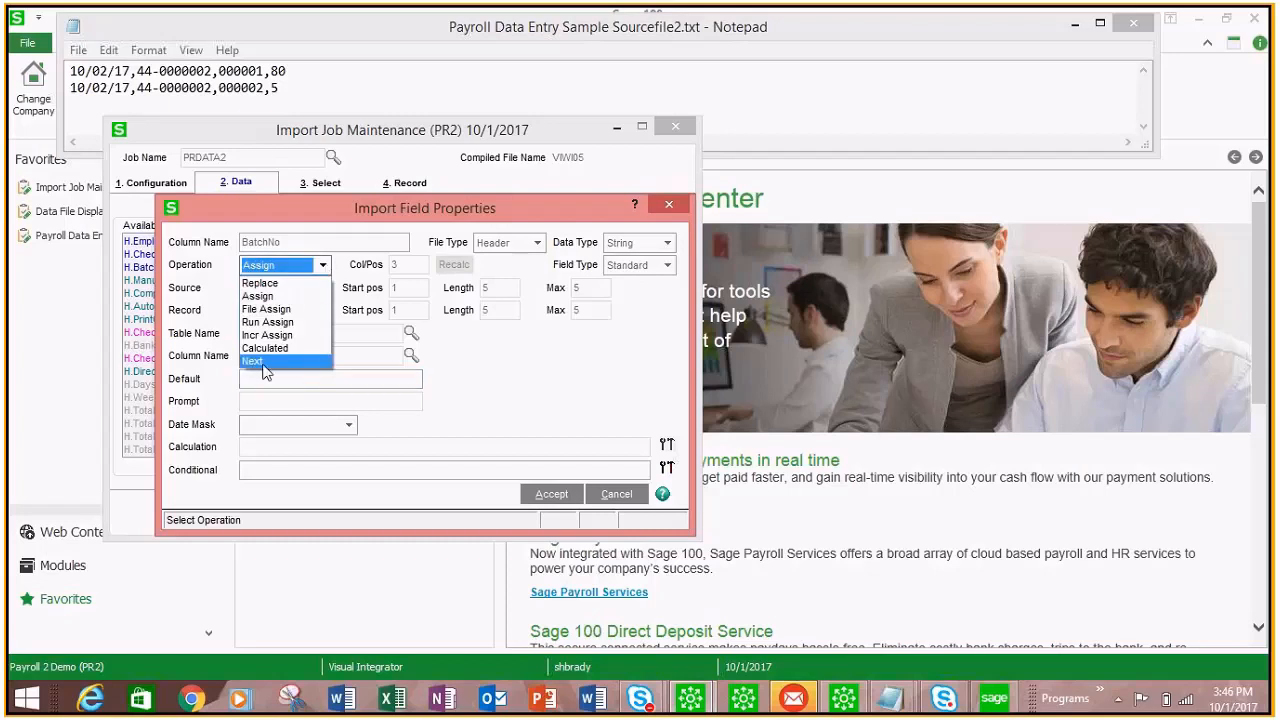
left_click(260, 366)
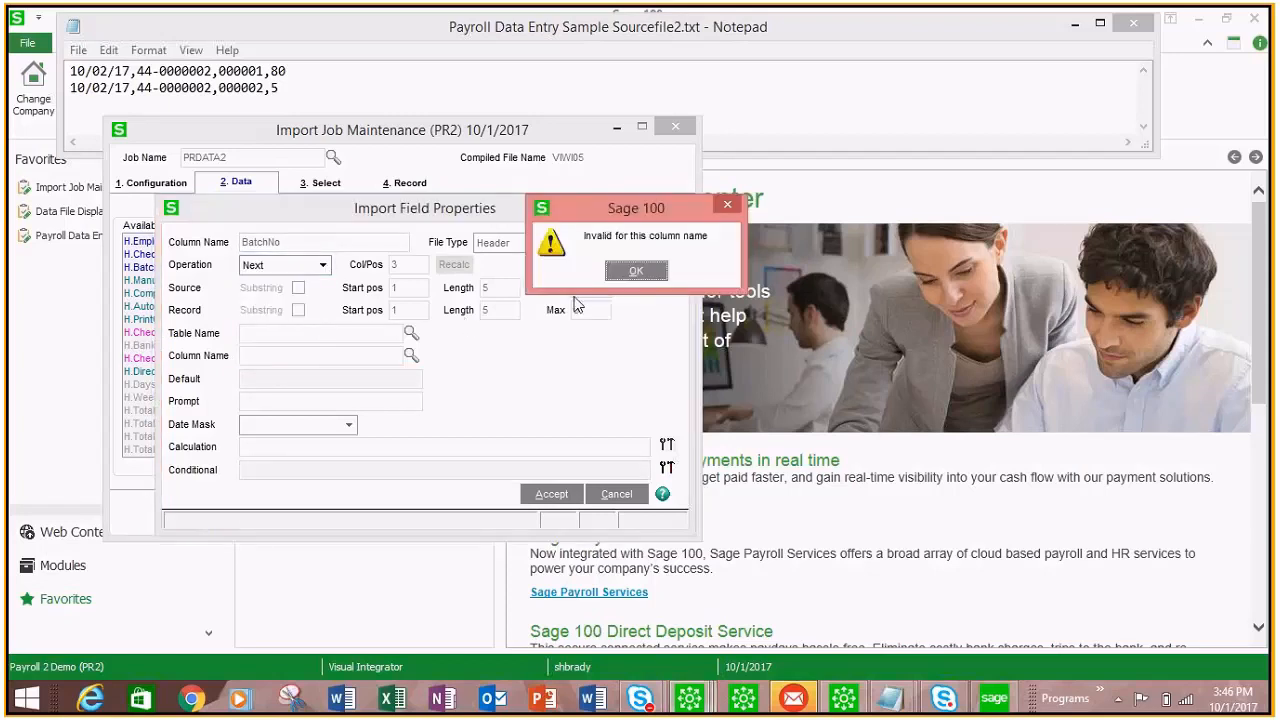
left_click(636, 270)
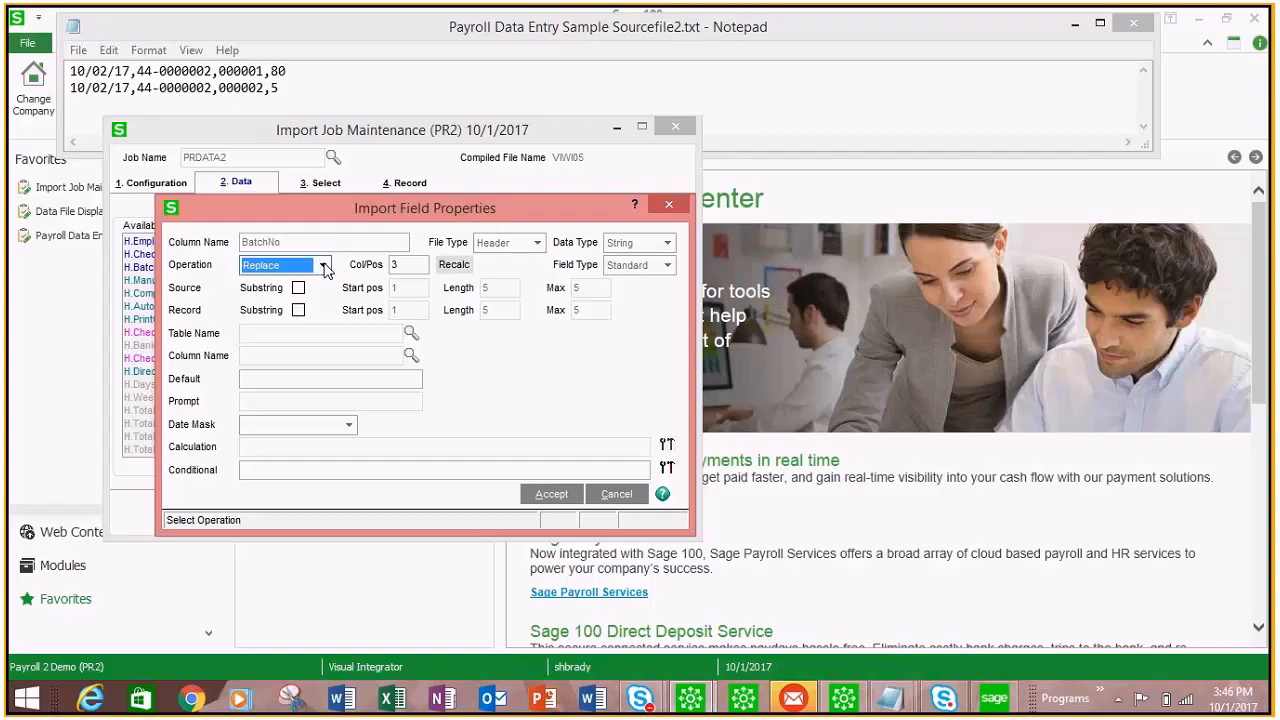
Step: Set the BatchNo field to the Assign operation with default value IMPRT
left_click(324, 266)
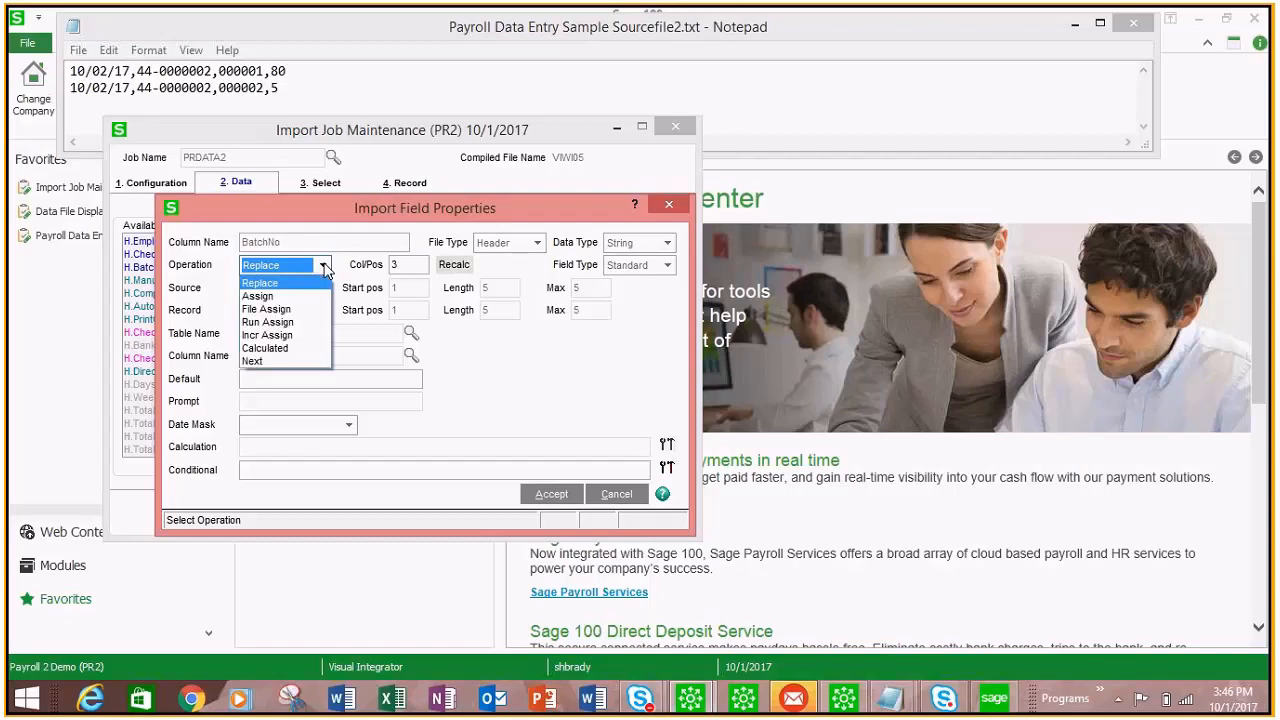
left_click(283, 297)
left_click(257, 380)
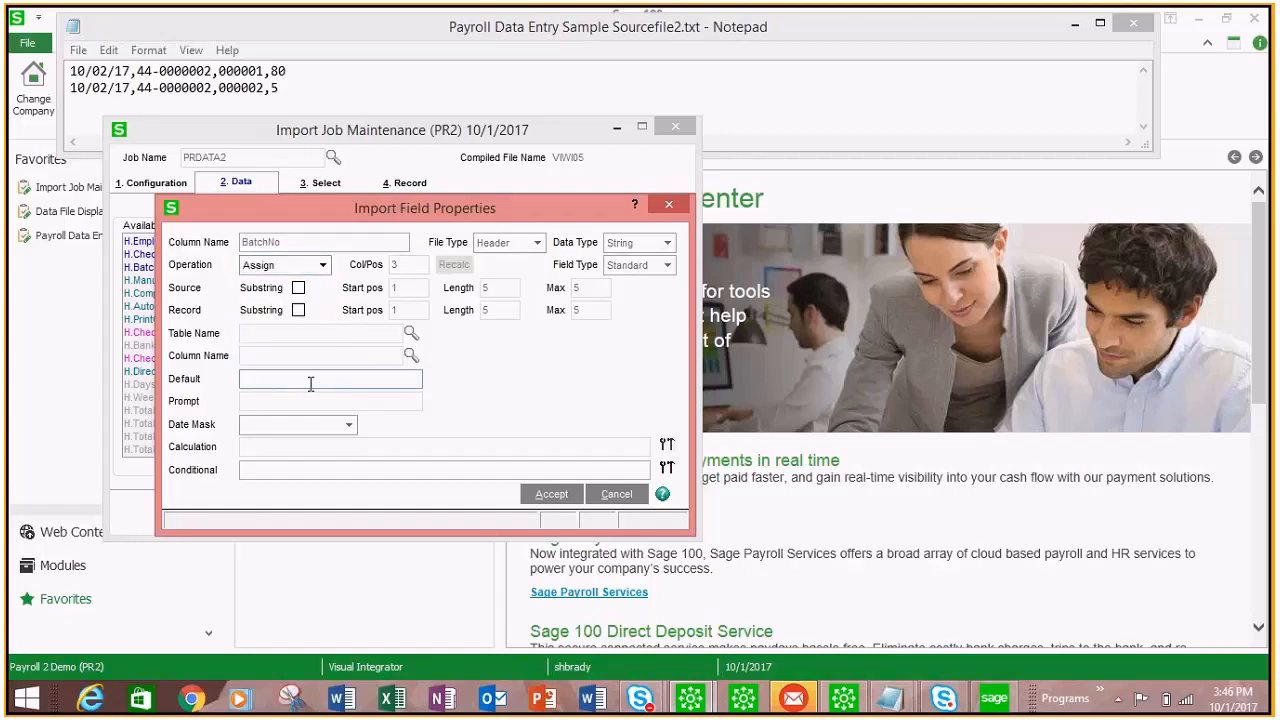
type("IMPRT")
left_click(550, 494)
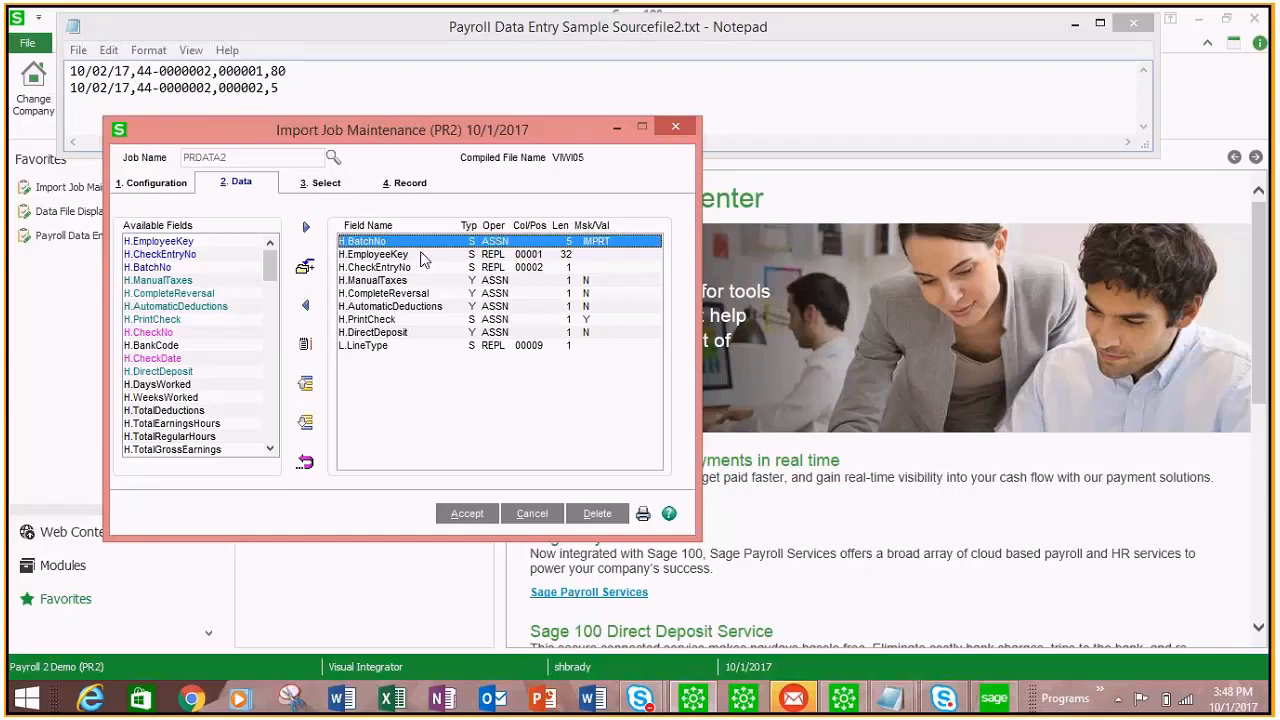
Step: Set the EmployeeKey field's column position to 2
double_click(512, 260)
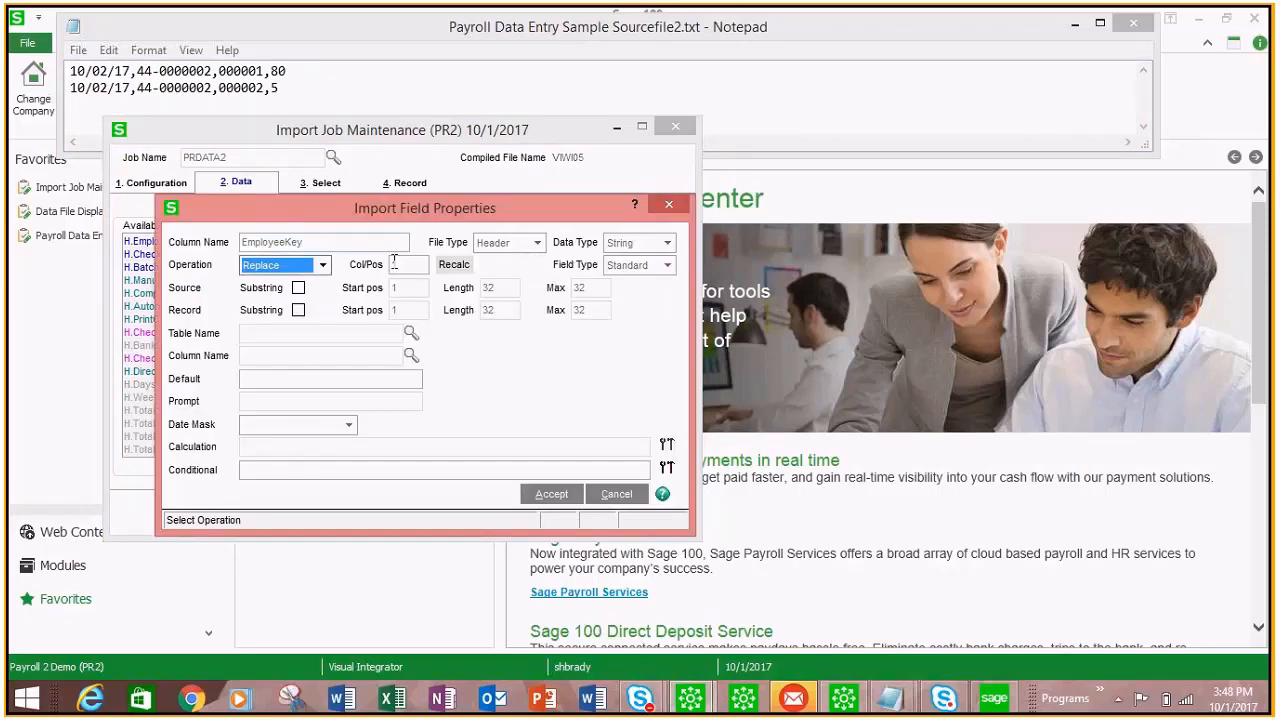
left_click(394, 264)
type("2")
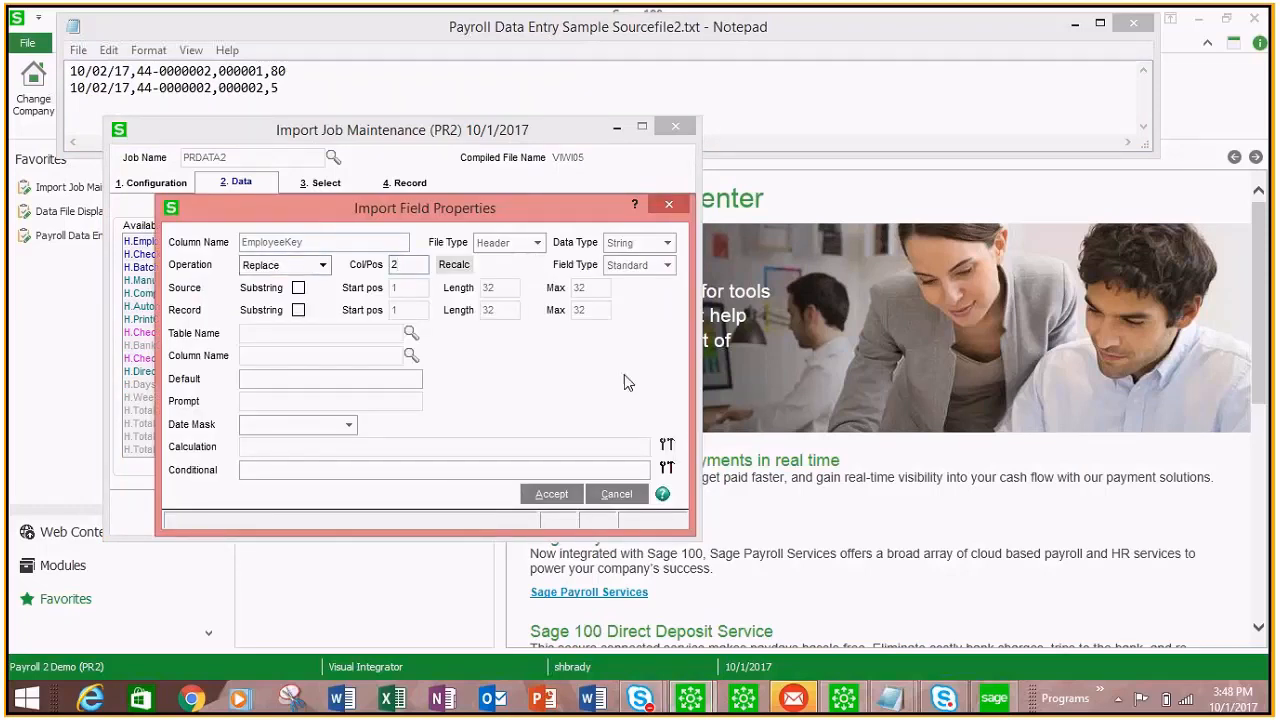
left_click(552, 495)
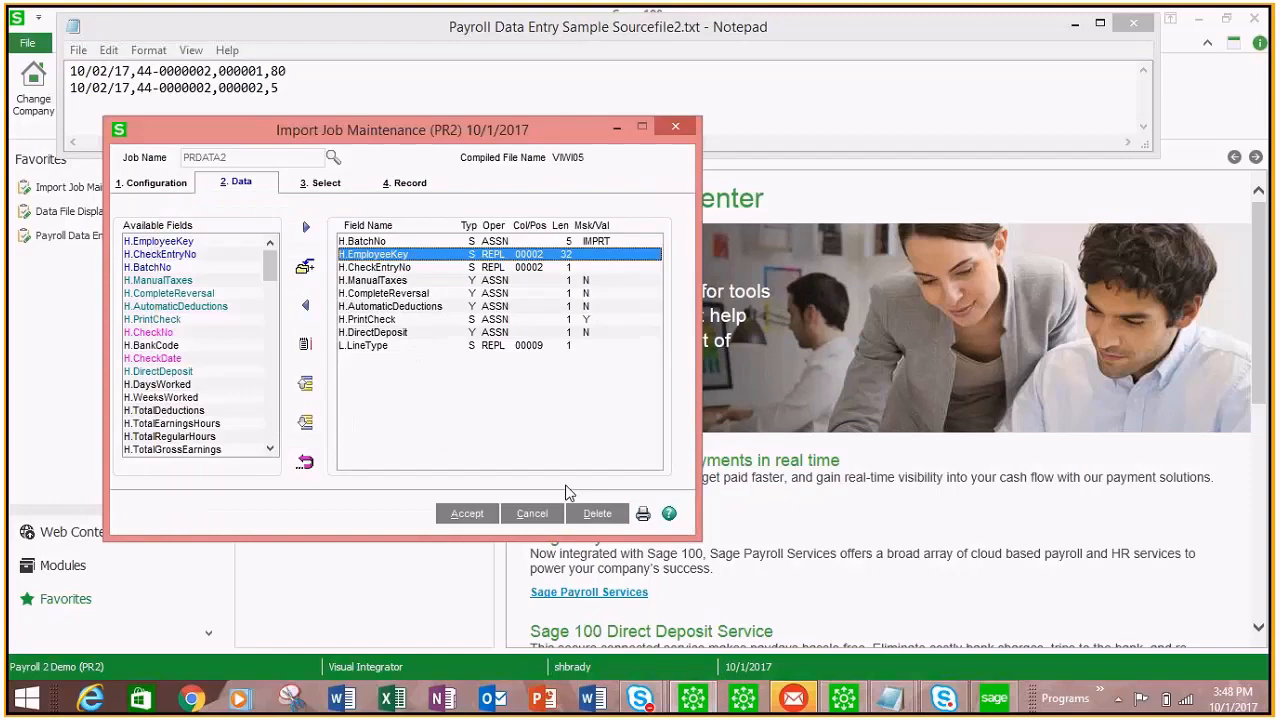
Step: Set the CheckEntryNo field to the Assign operation with default value 1
double_click(403, 270)
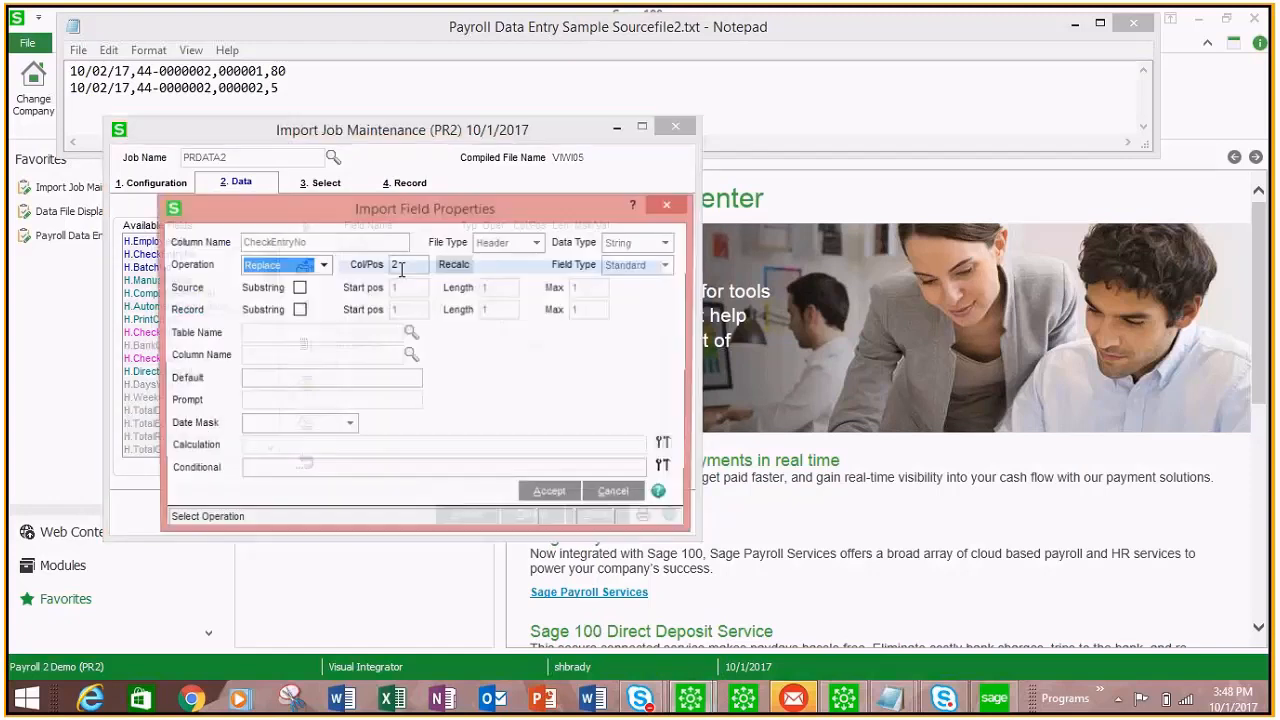
left_click(323, 265)
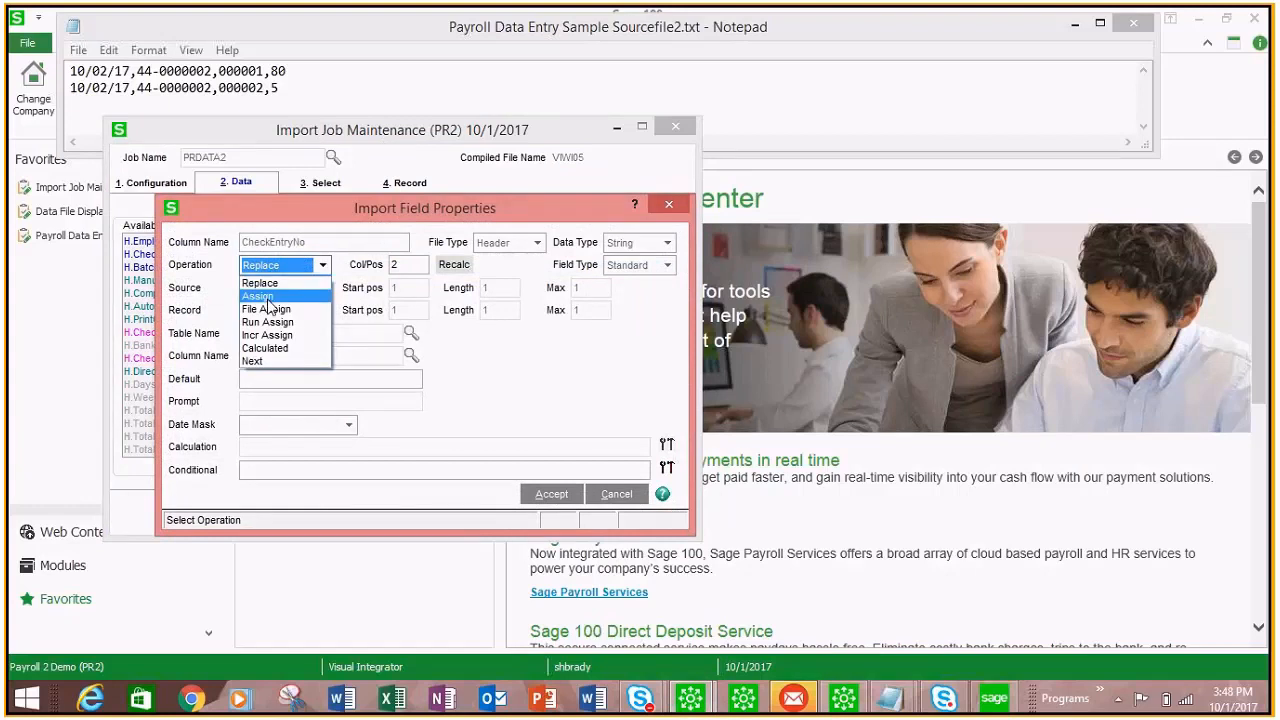
left_click(268, 297)
type("1")
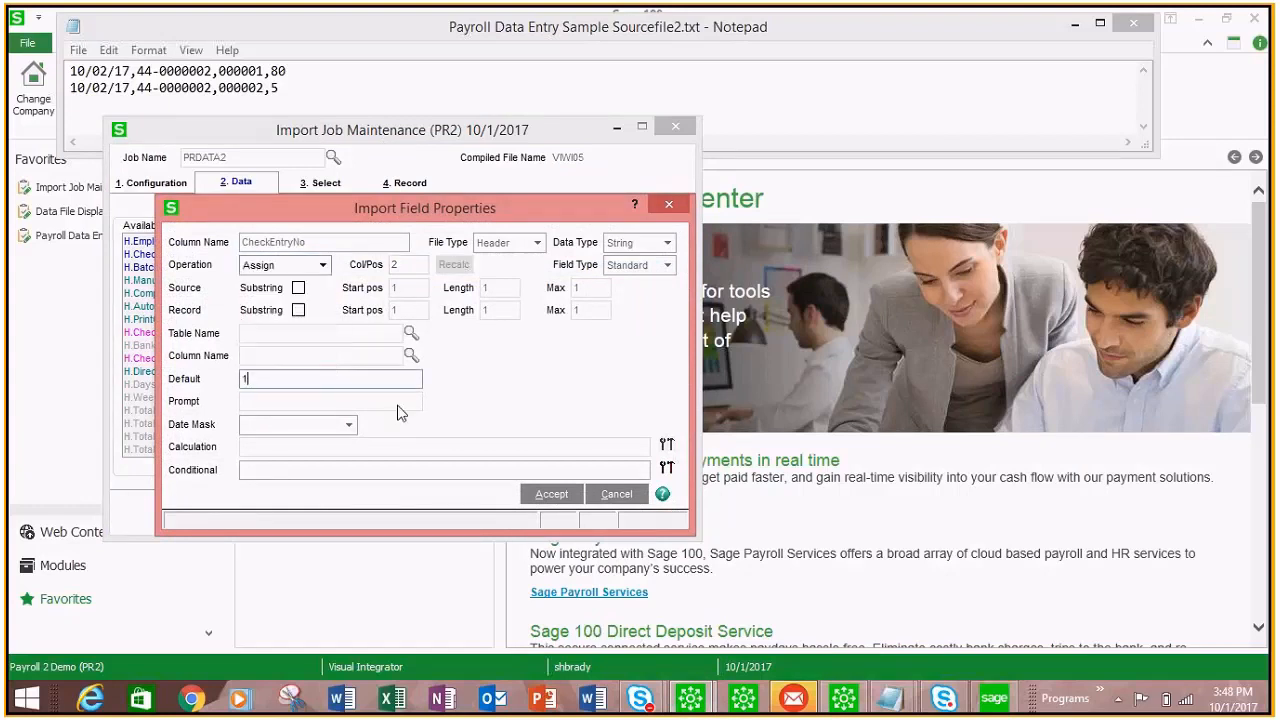
left_click(552, 496)
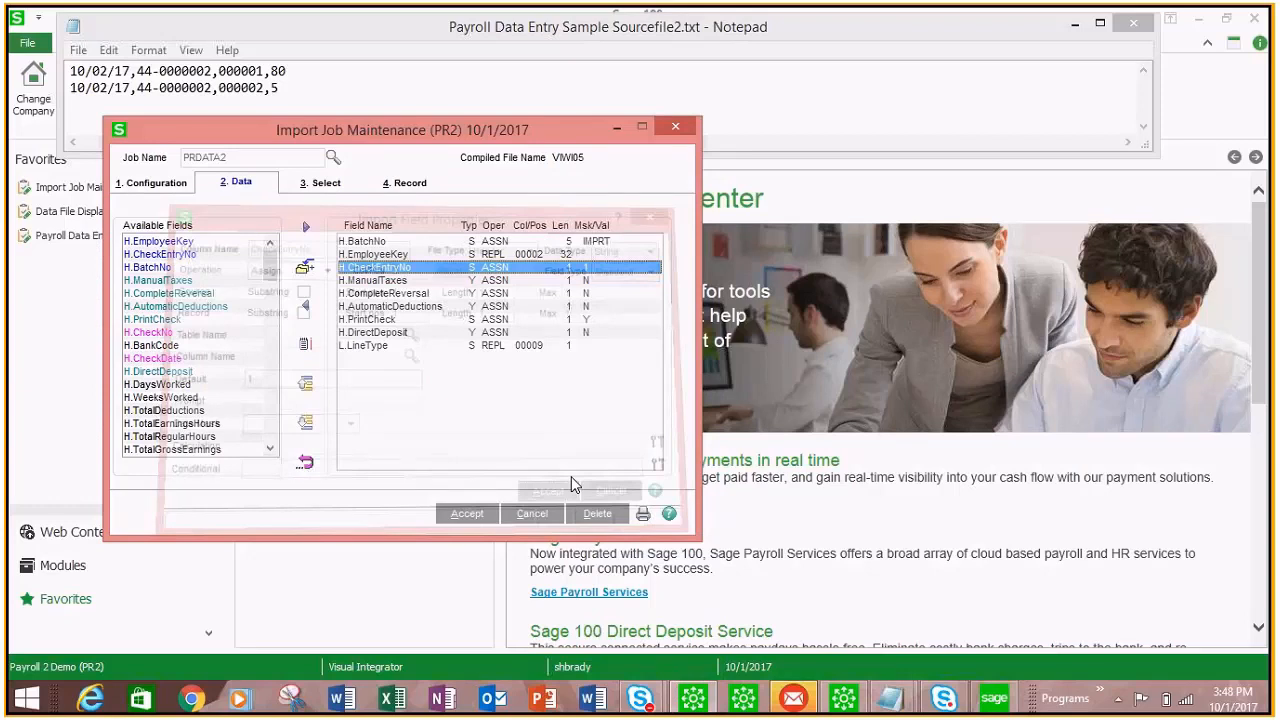
Step: Remove the ManualTaxes, CompleteReversal, AutomaticDeductions, PrintCheck and DirectDeposit fields from the import field list
left_click(460, 280)
left_click(306, 306)
left_click(310, 315)
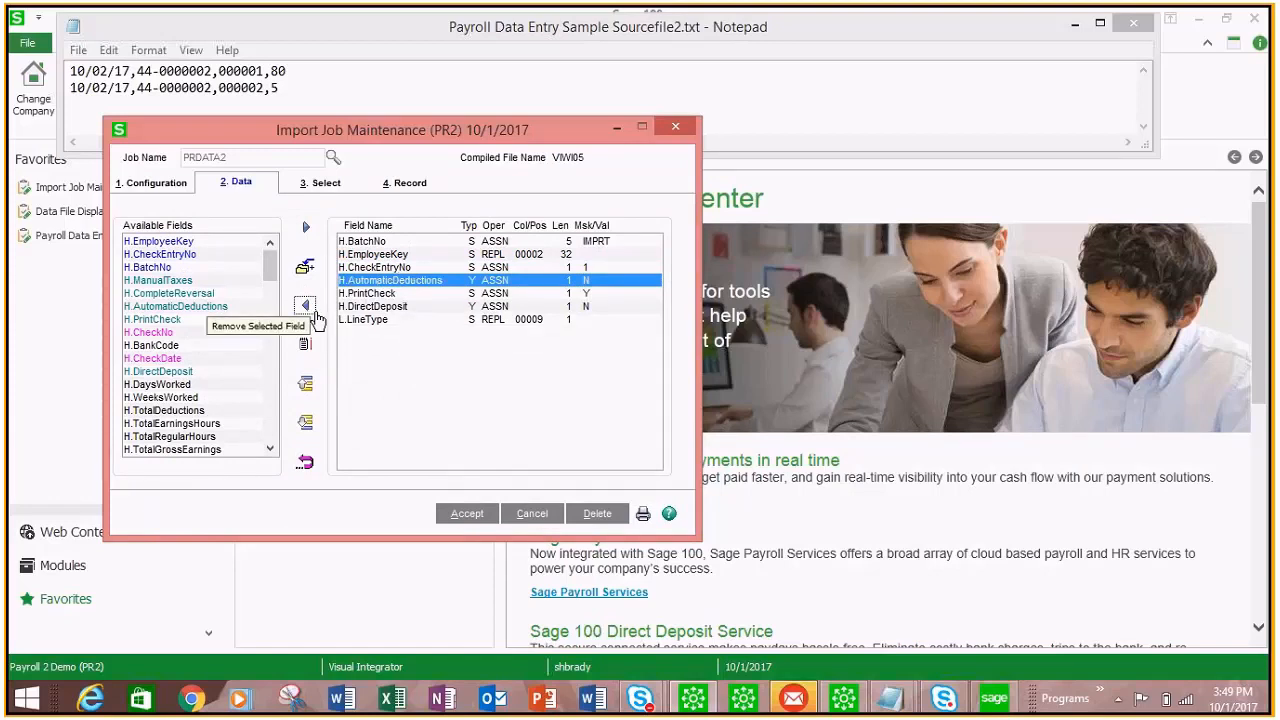
left_click(310, 312)
left_click(307, 308)
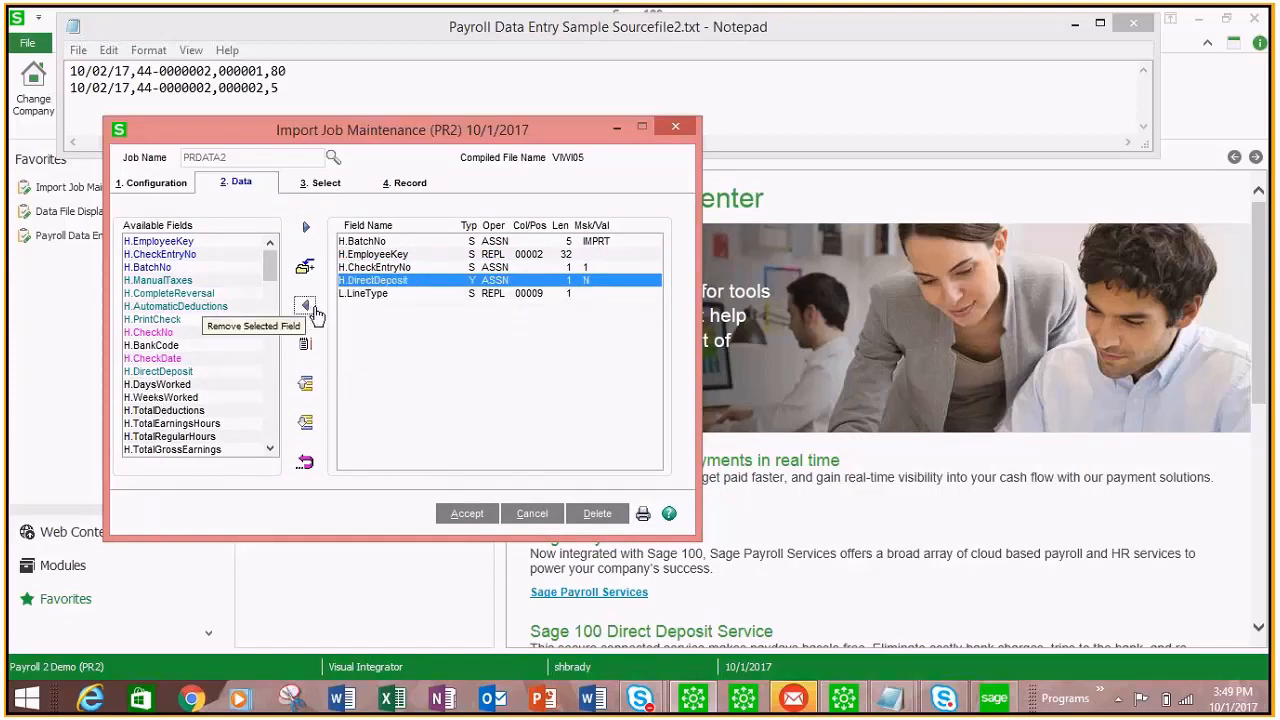
left_click(306, 308)
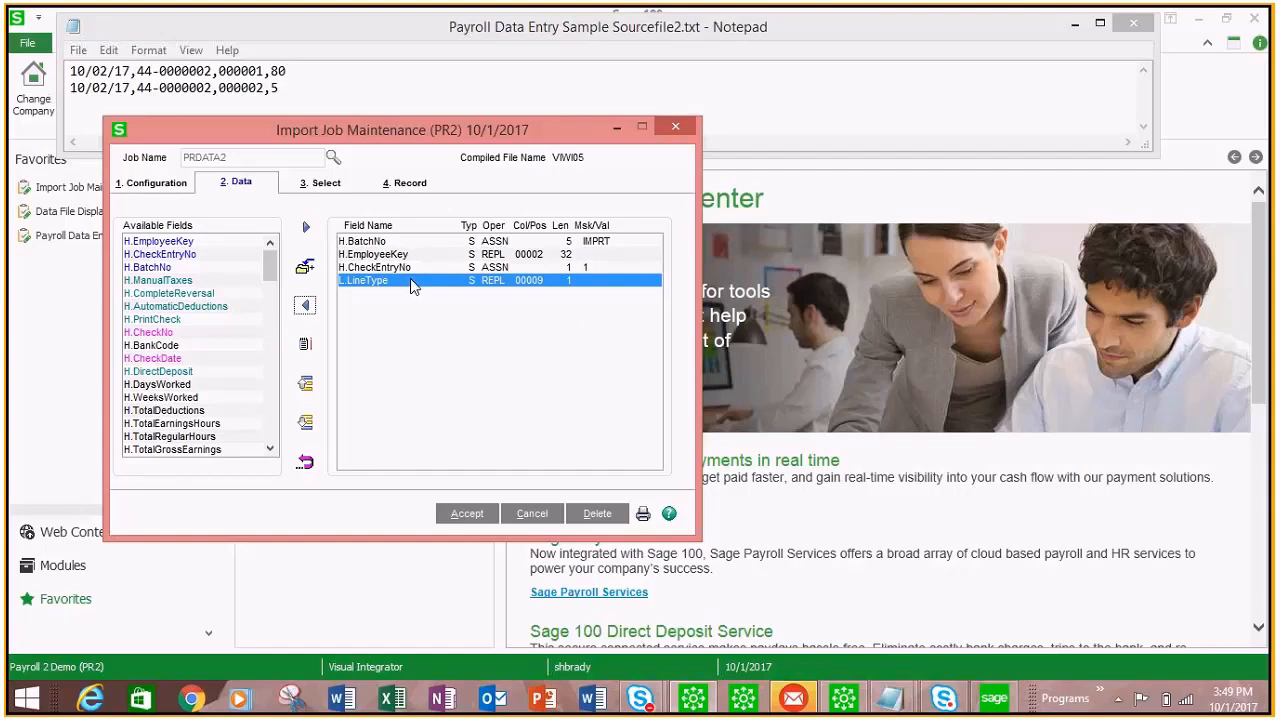
Step: Set the LineType field to the Assign operation with default value E
double_click(410, 281)
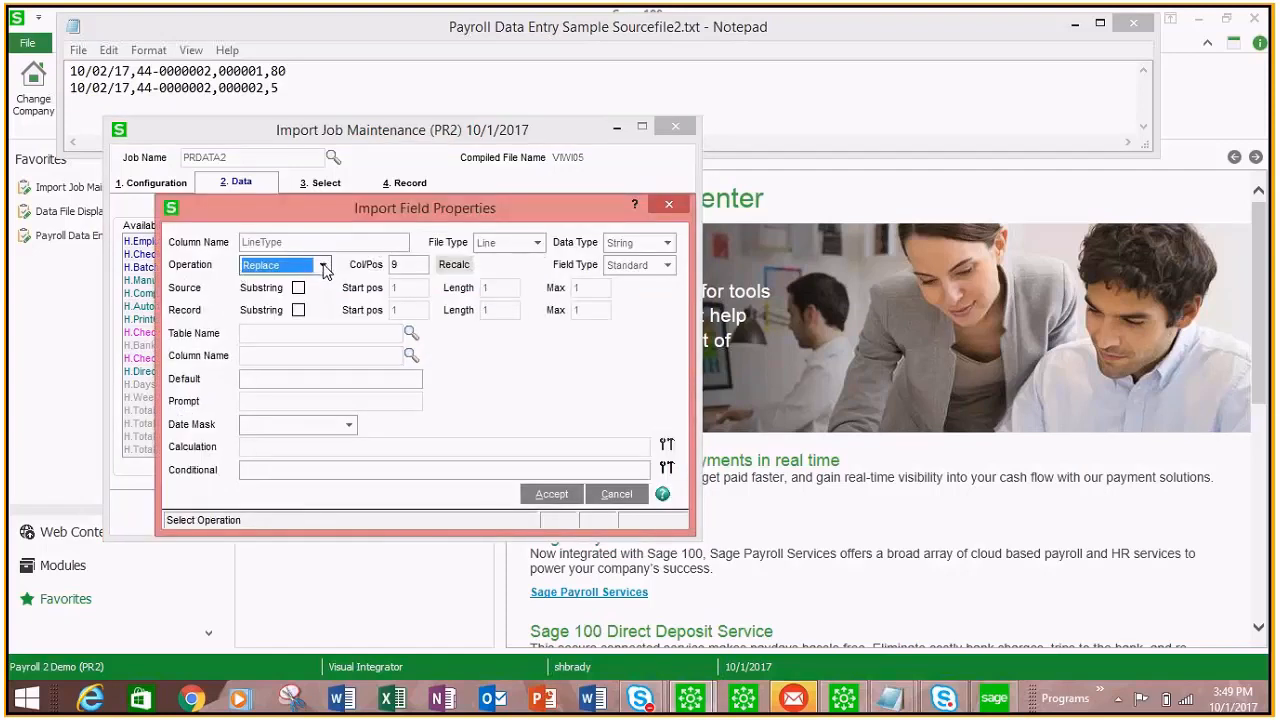
left_click(323, 266)
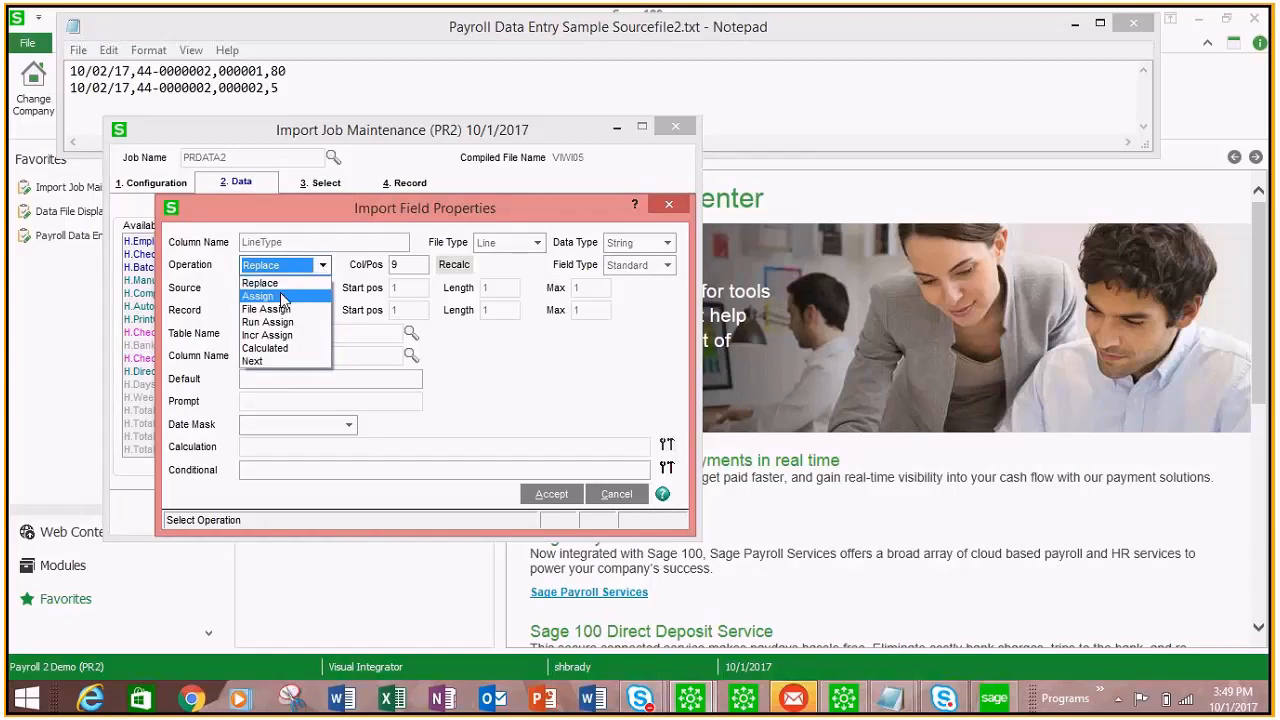
left_click(282, 300)
left_click(263, 378)
type("E")
left_click(552, 495)
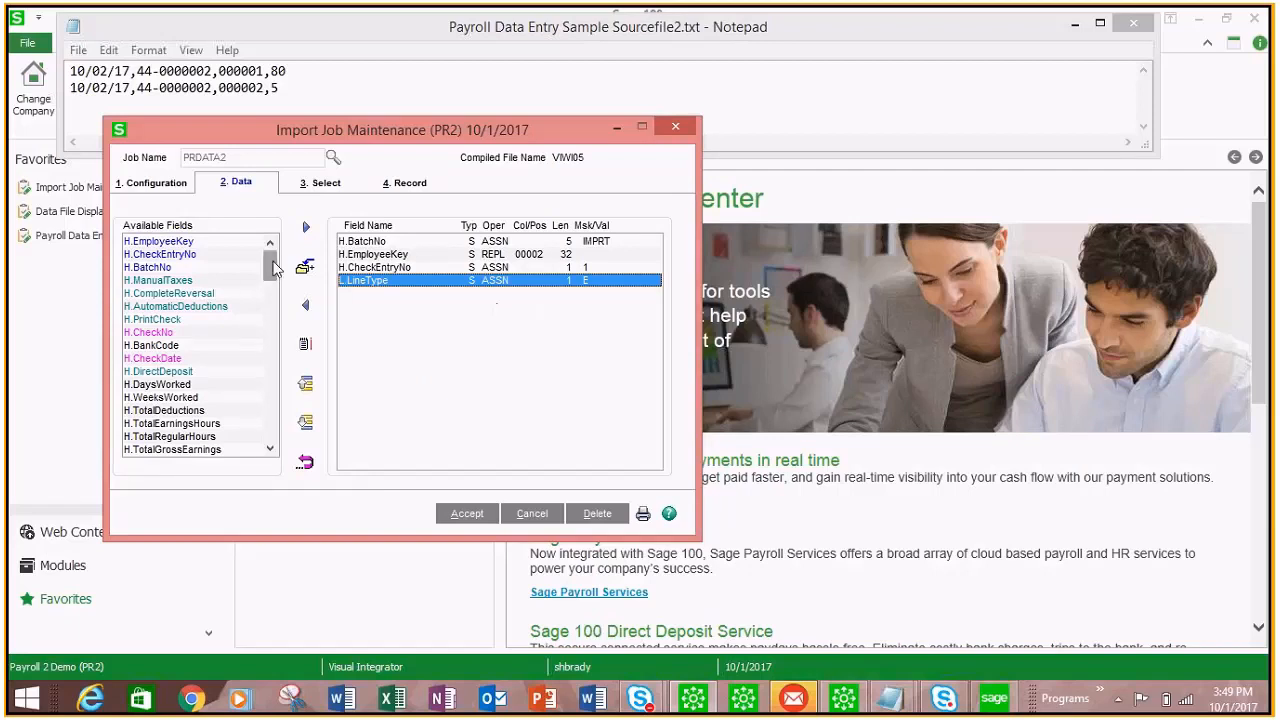
Step: Add the L.EarningsCode field to the import list and set its column position to 3
scroll(278, 272, "down", 5)
scroll(285, 280, "up", 5)
scroll(130, 300, "down", 8)
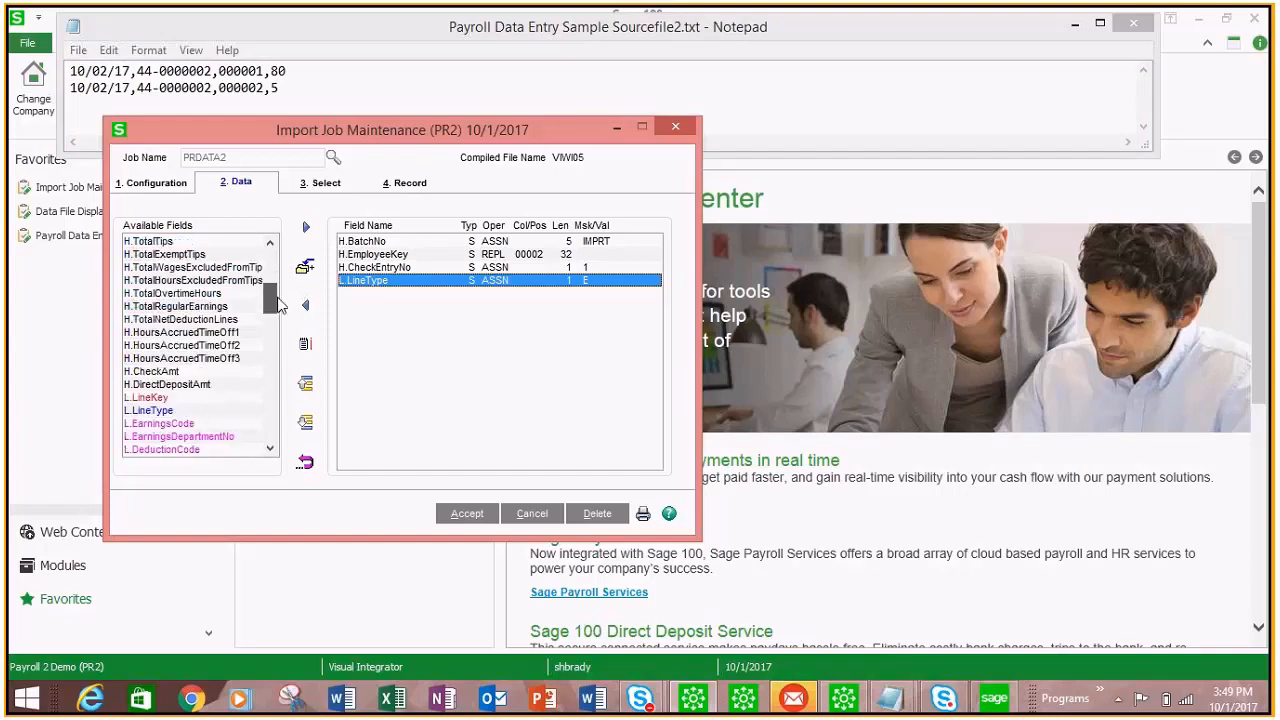
scroll(145, 350, "up", 2)
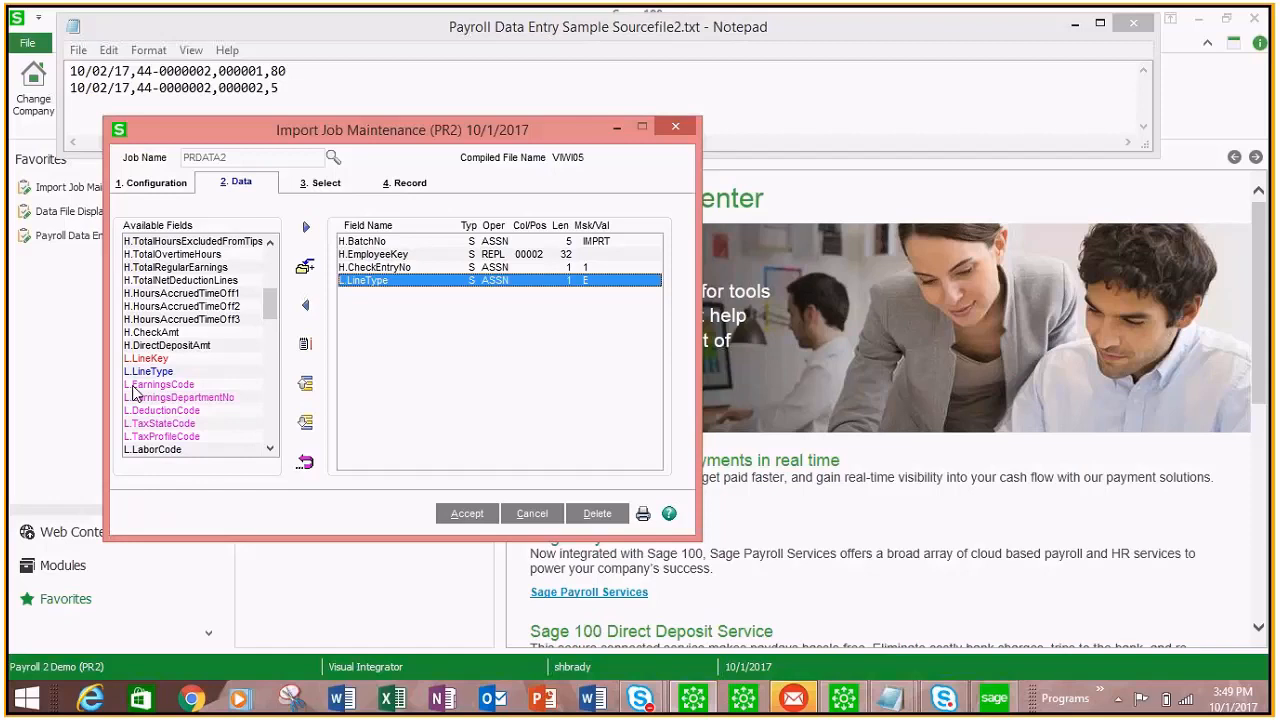
double_click(140, 386)
double_click(537, 294)
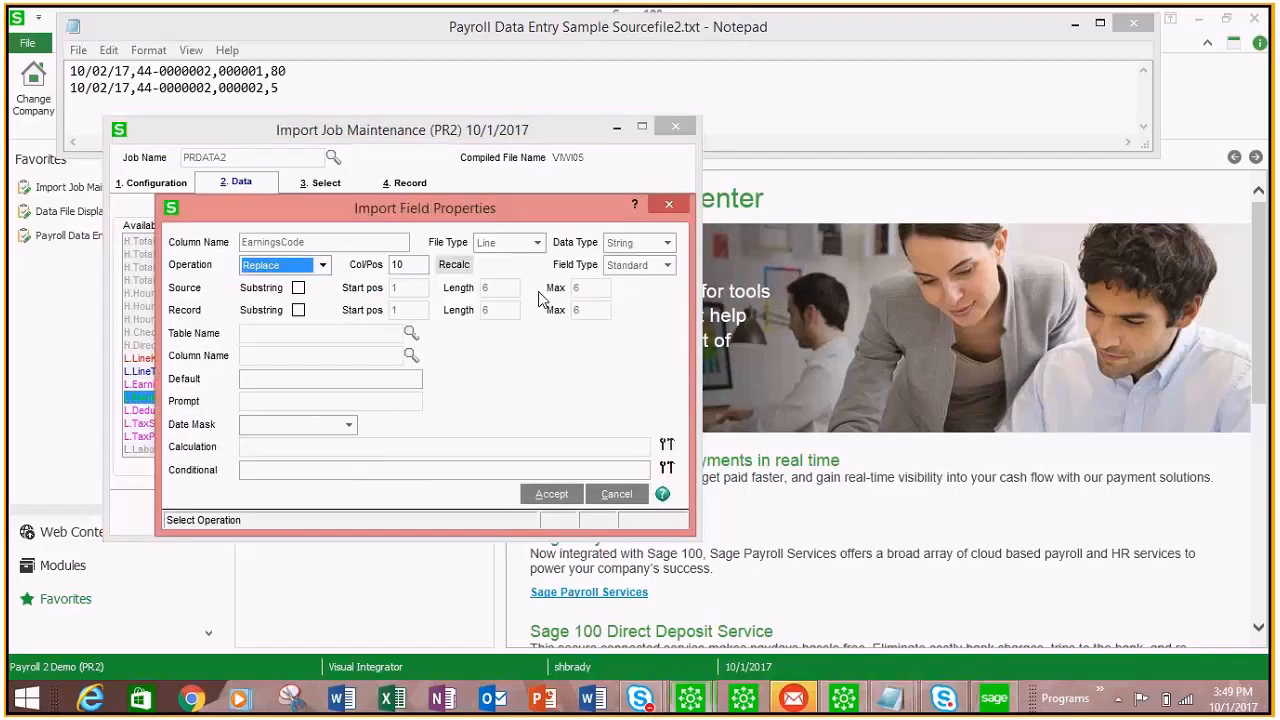
left_click(404, 265)
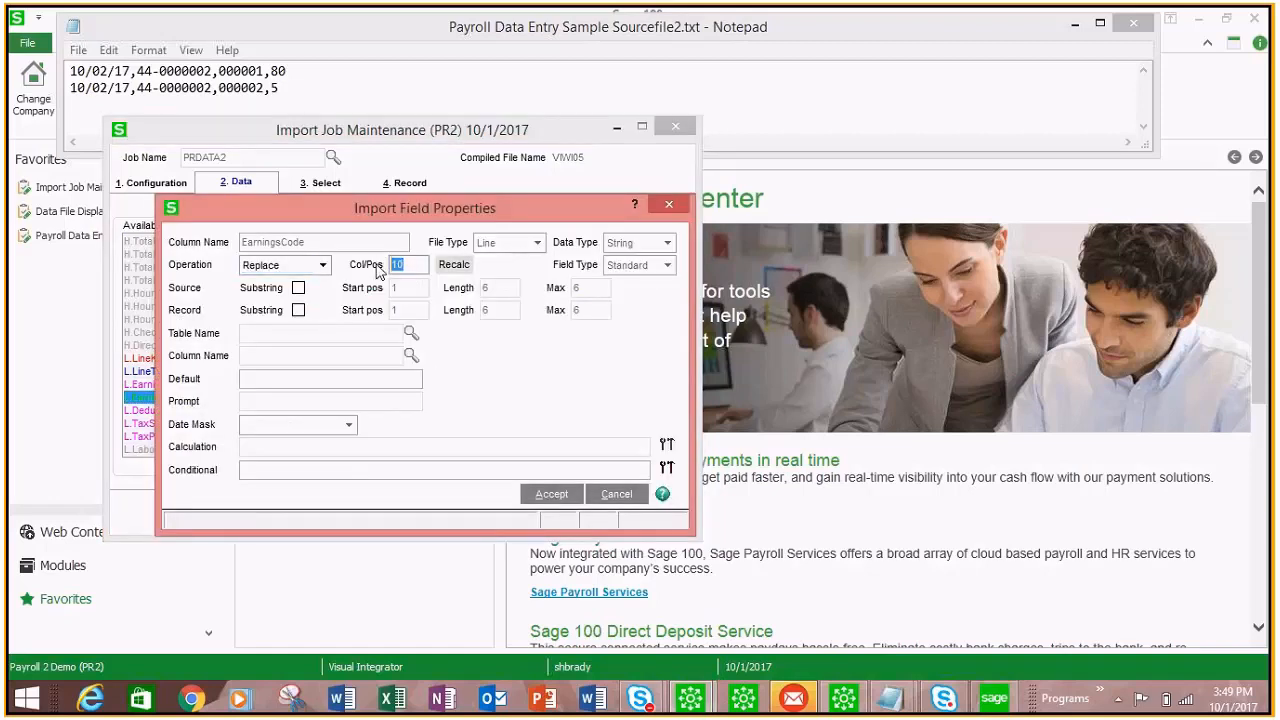
type("3")
left_click(551, 494)
Step: Add the L.Hours field to the import list and save job PRDATA2 without executing it
scroll(272, 318, "down", 3)
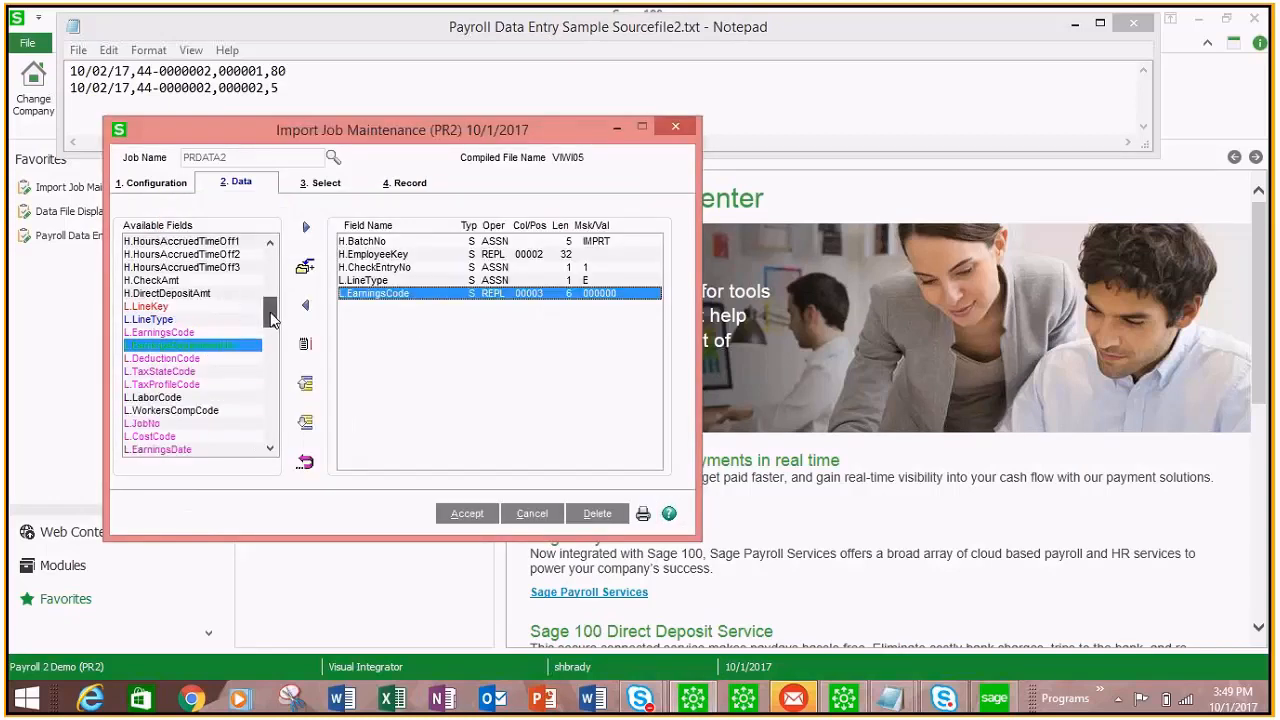
left_click_drag(272, 318, 275, 328)
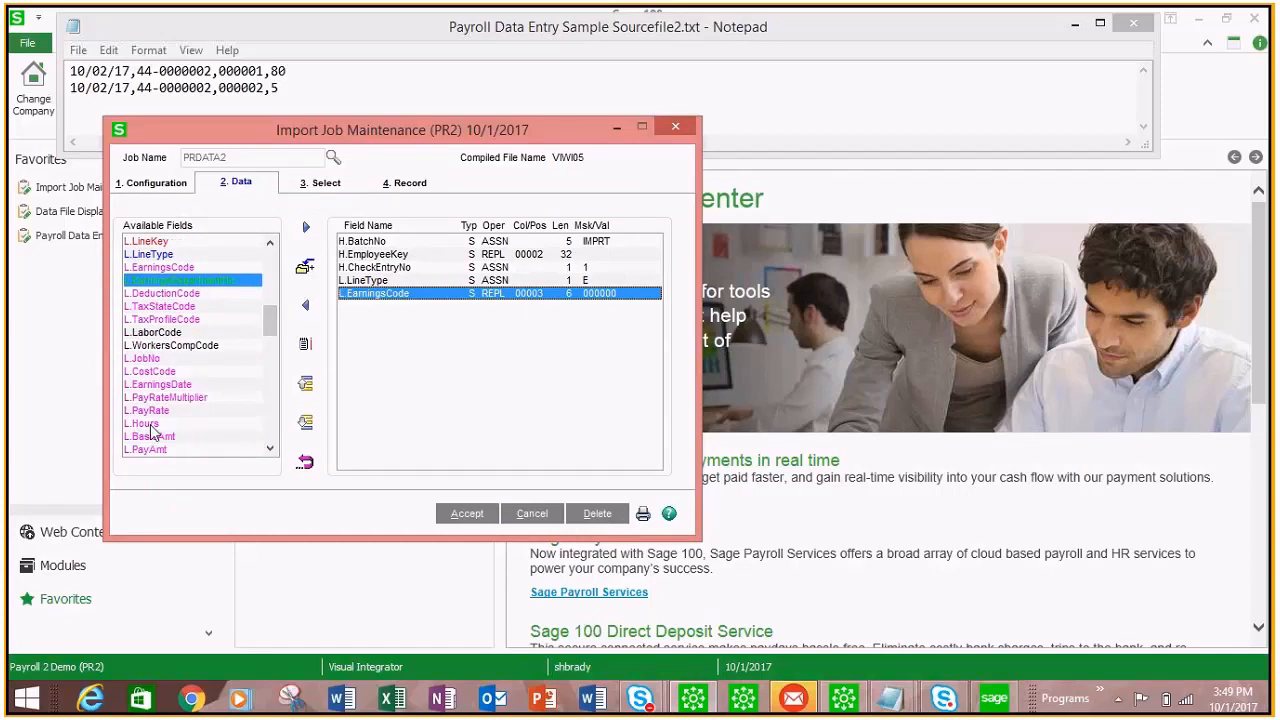
double_click(200, 423)
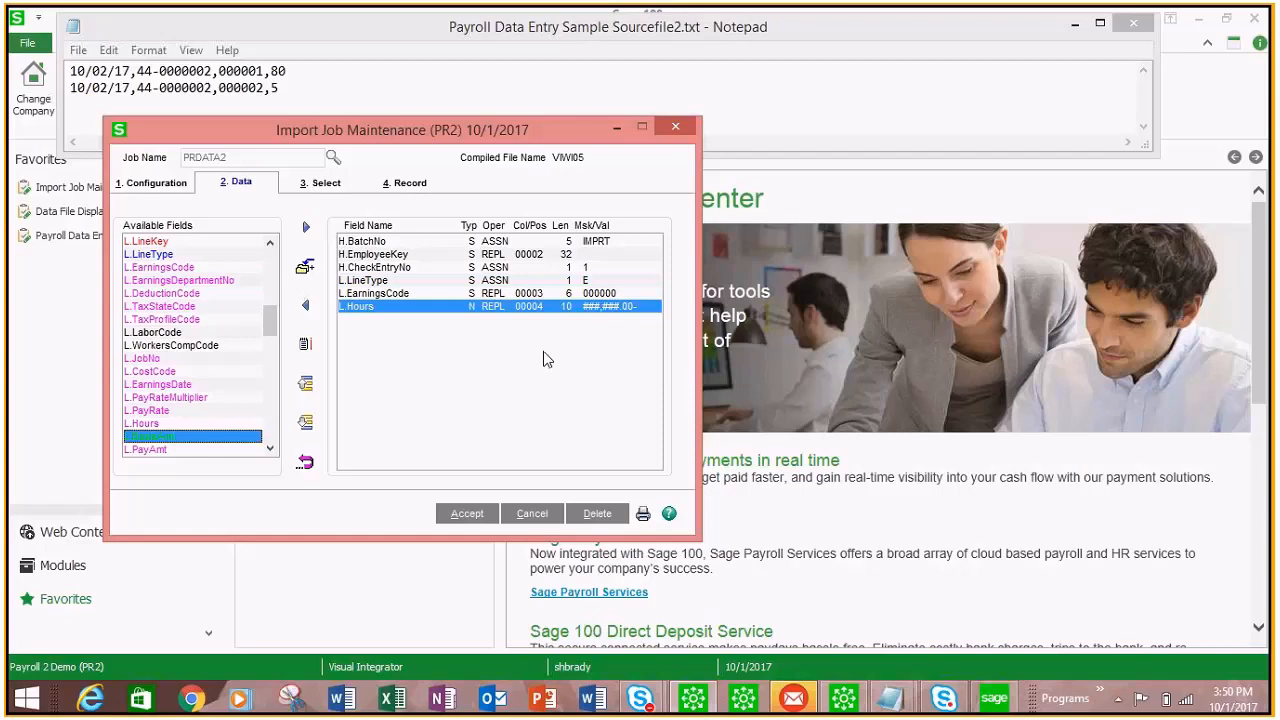
left_click(482, 516)
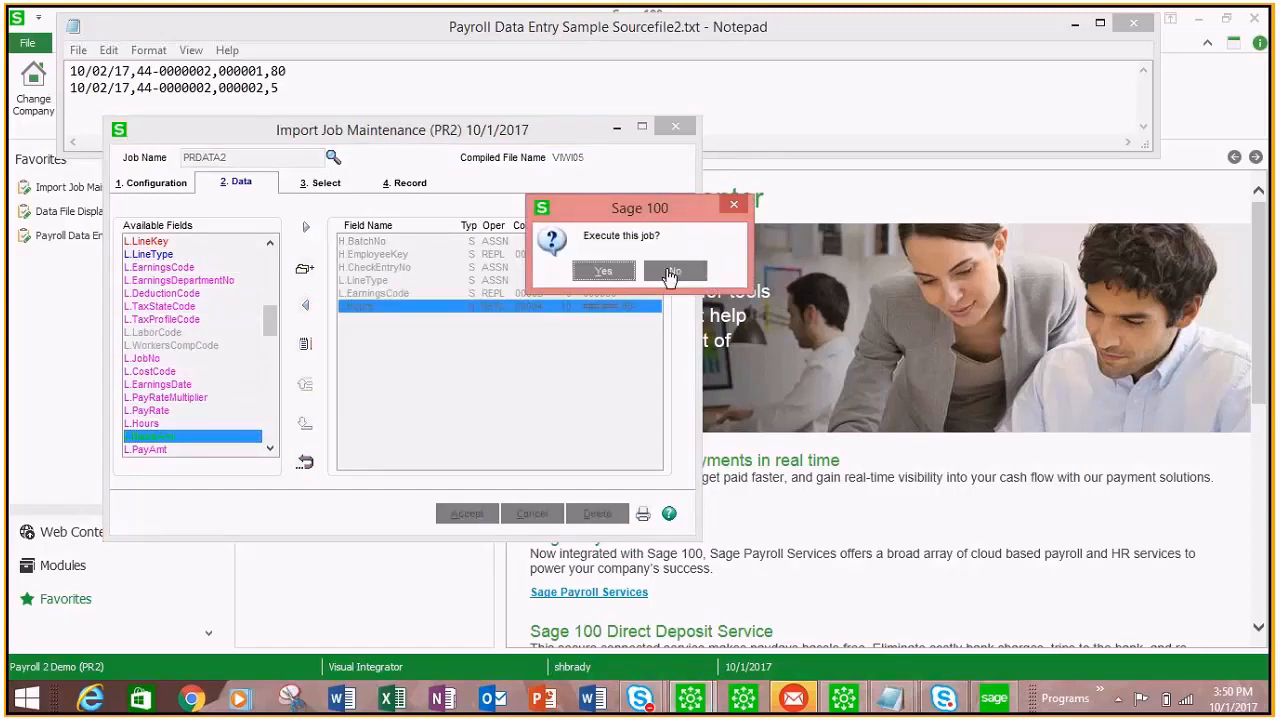
left_click(672, 272)
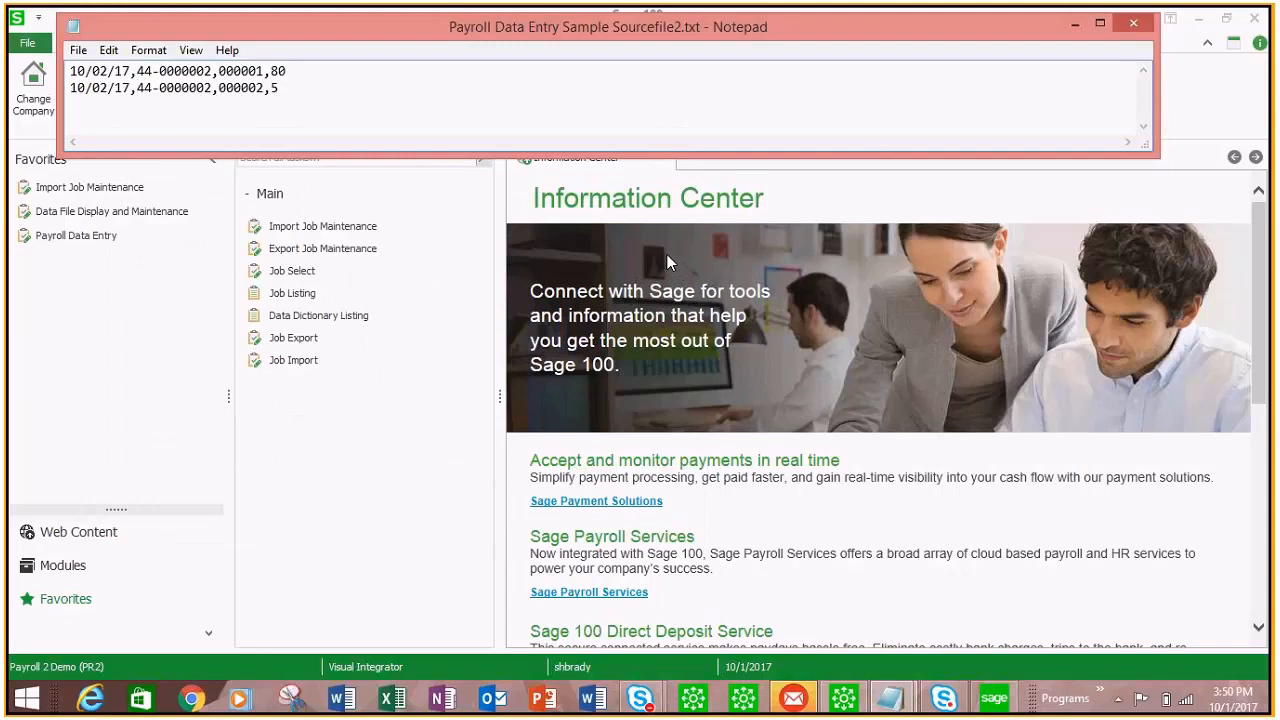
Step: Open the existing import job PRDATA1 in Import Job Maintenance
left_click(307, 236)
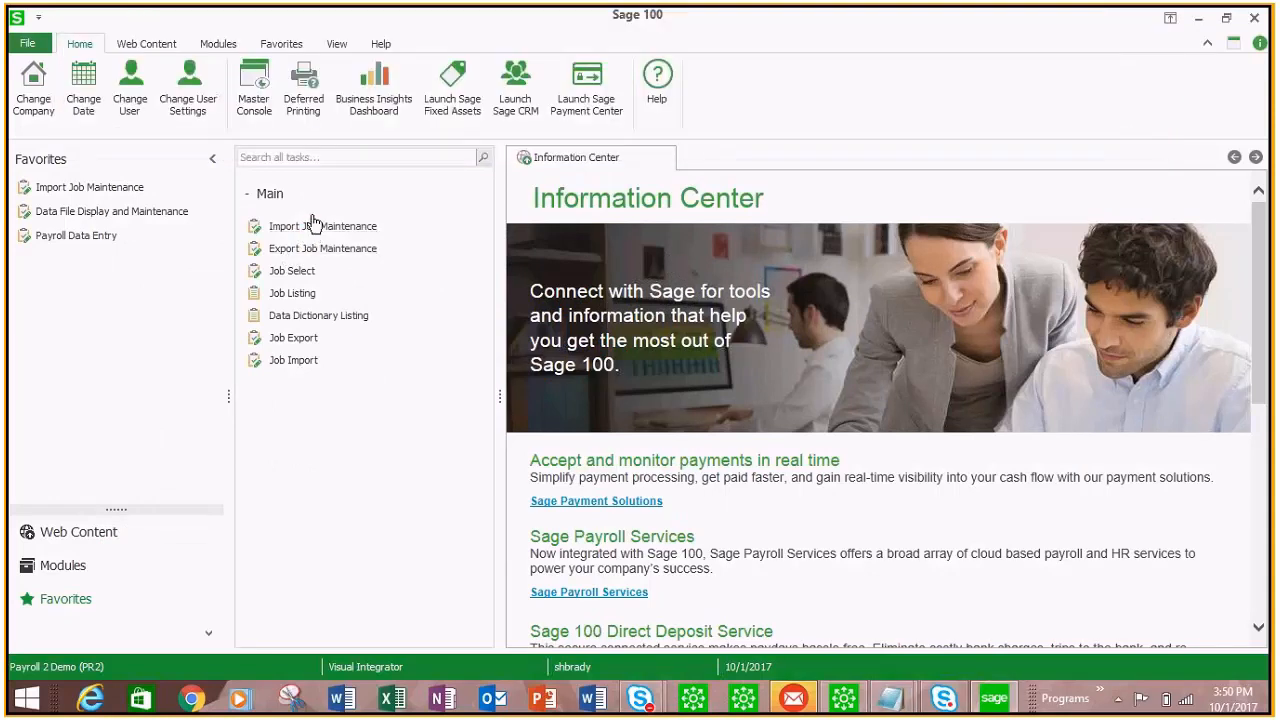
left_click(313, 226)
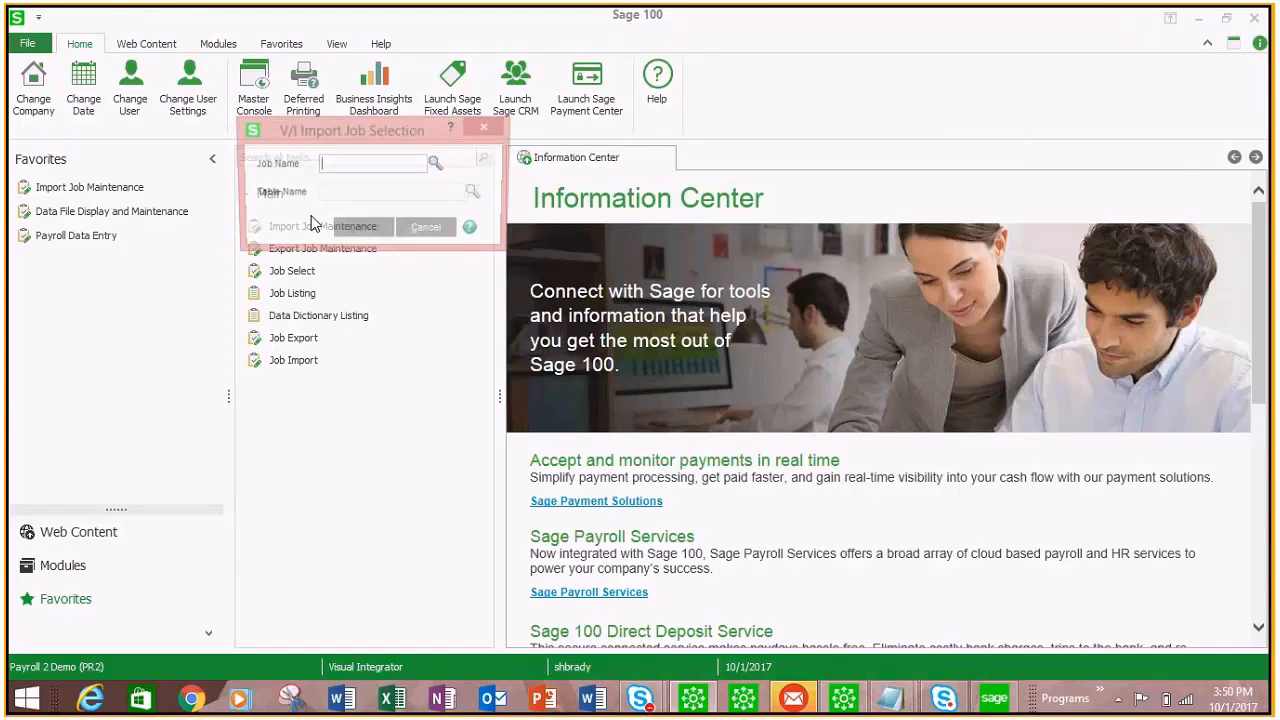
left_click(436, 163)
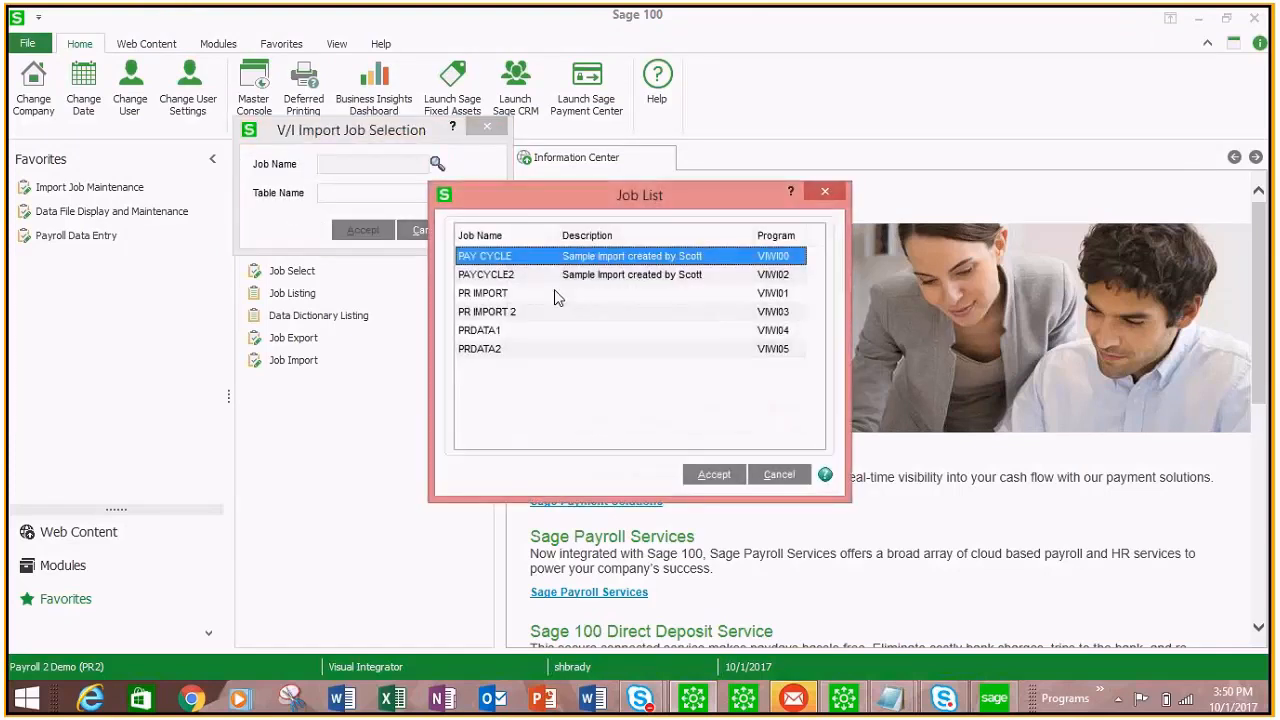
left_click(490, 332)
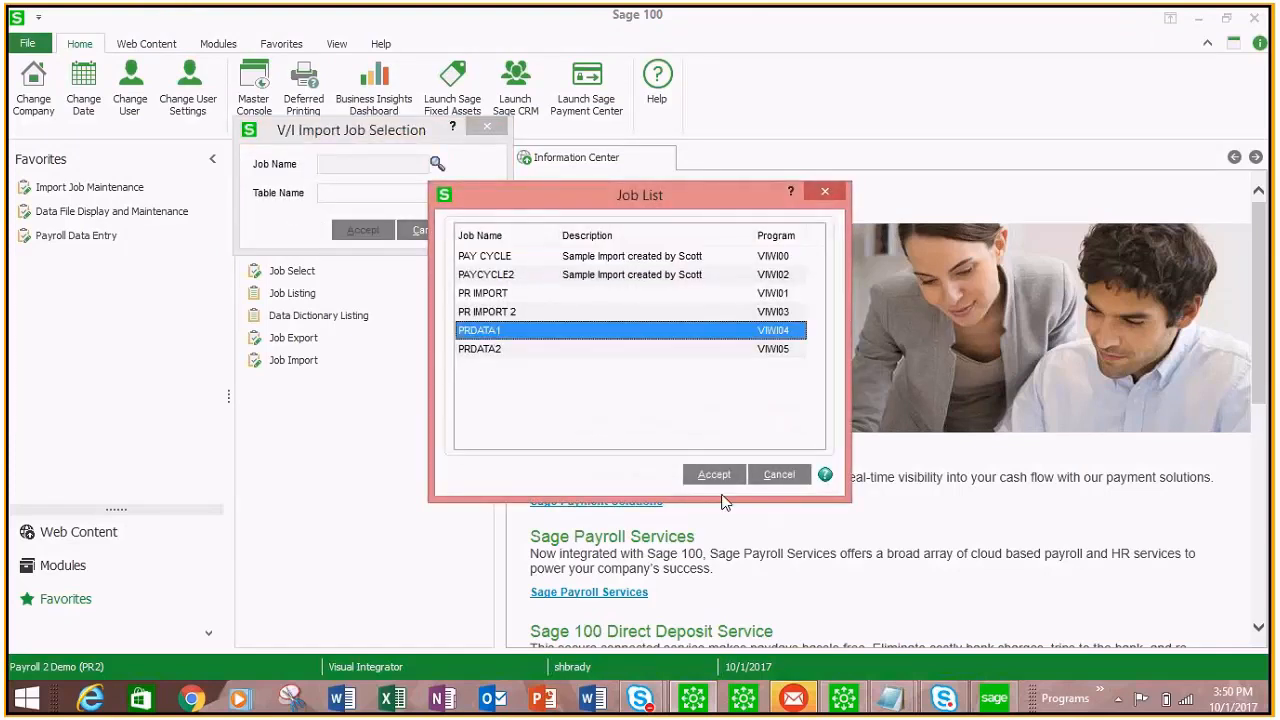
left_click(735, 474)
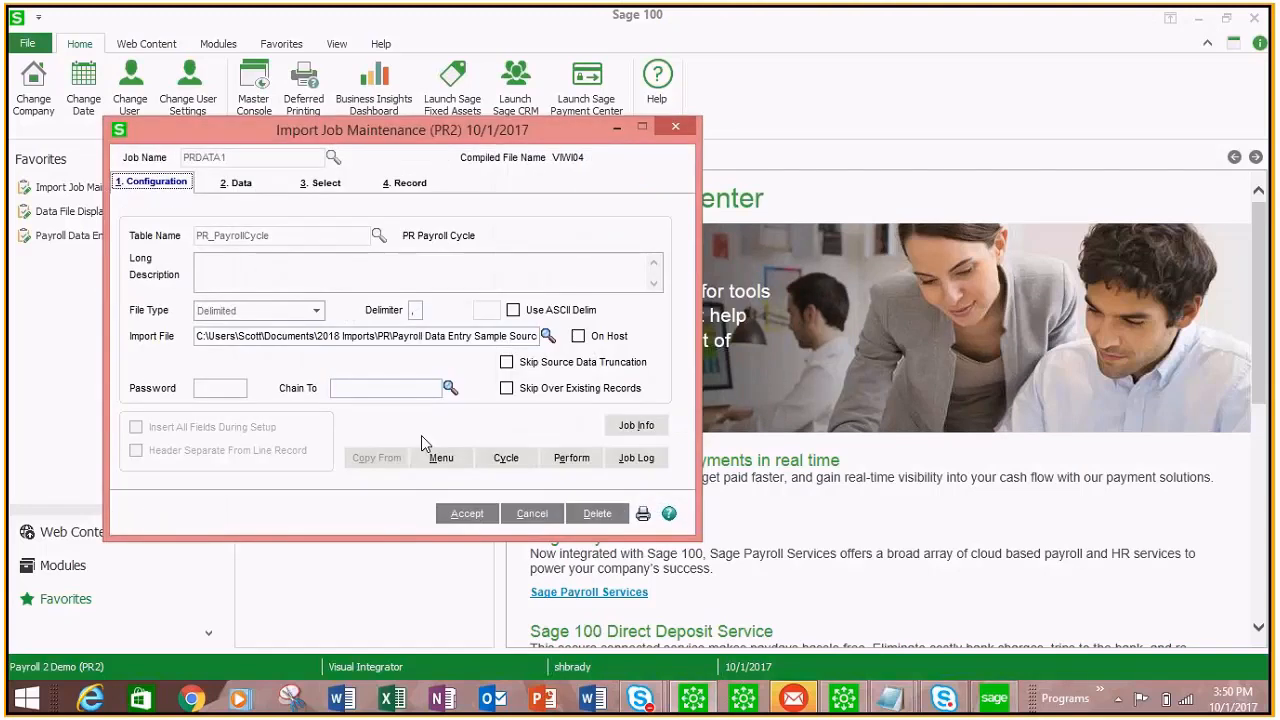
Step: Chain job PRDATA1 to PRDATA2 and save the job
left_click(449, 388)
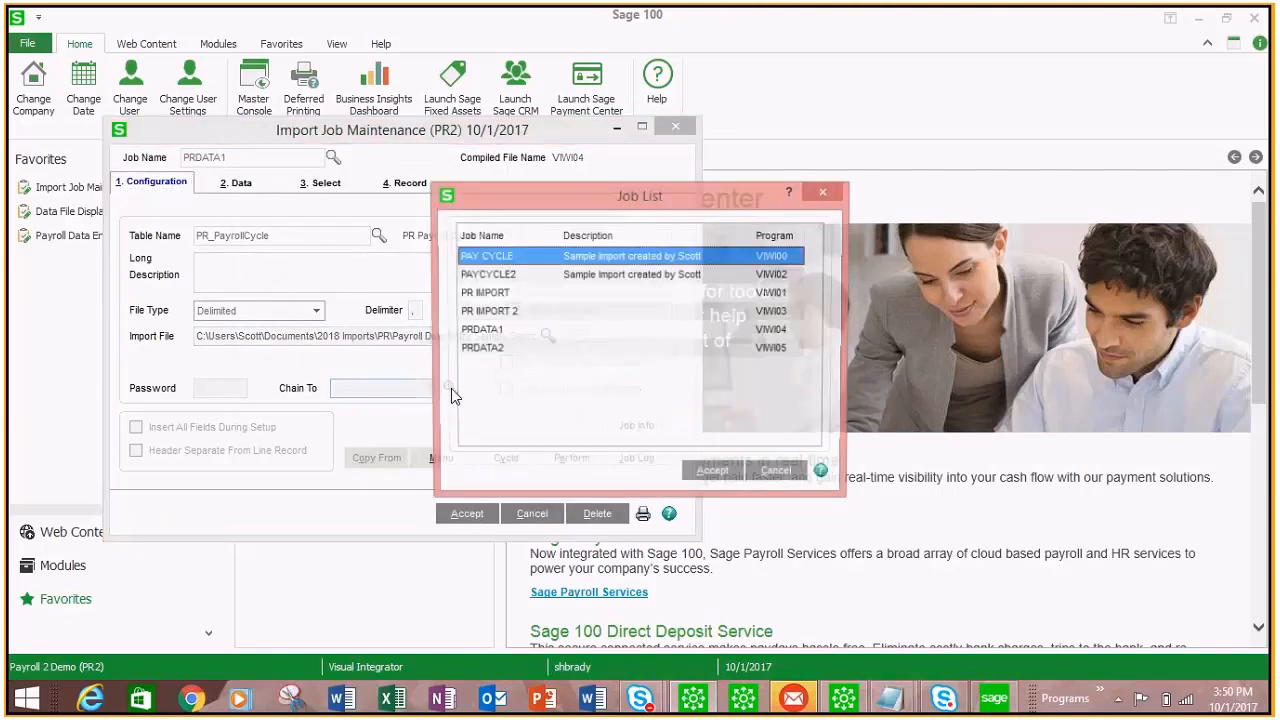
left_click(600, 348)
left_click(718, 472)
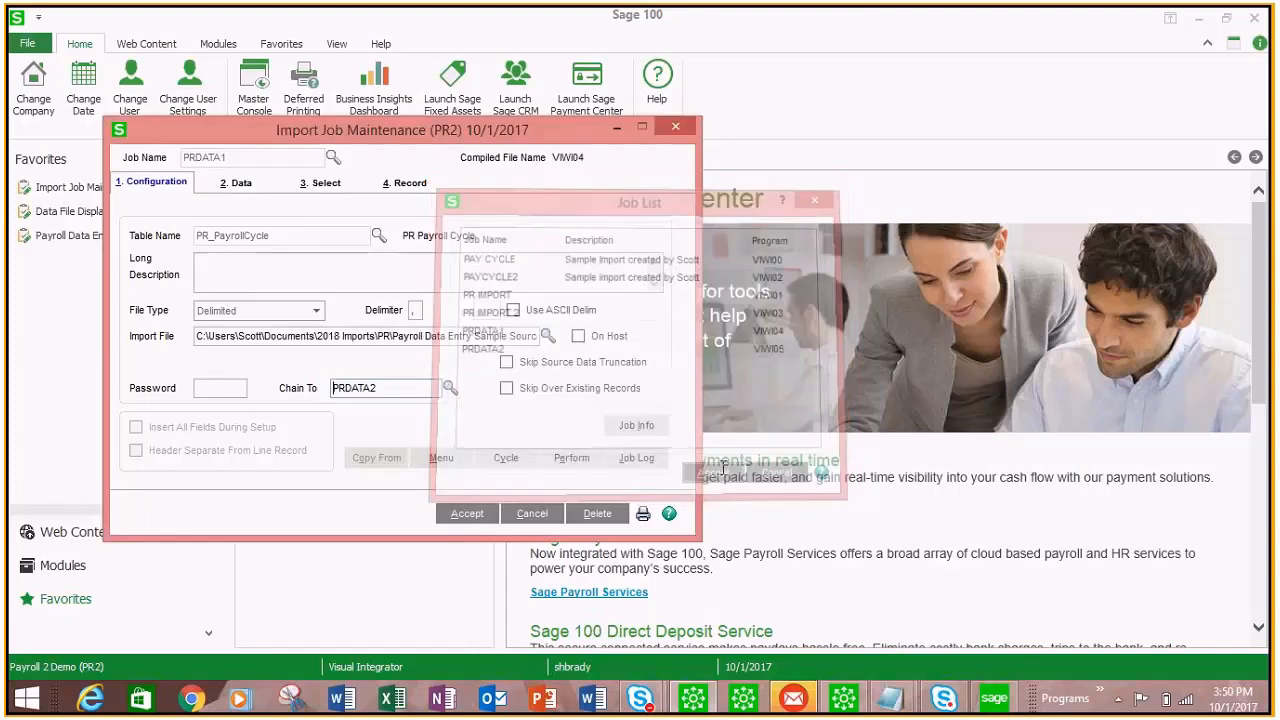
left_click(482, 516)
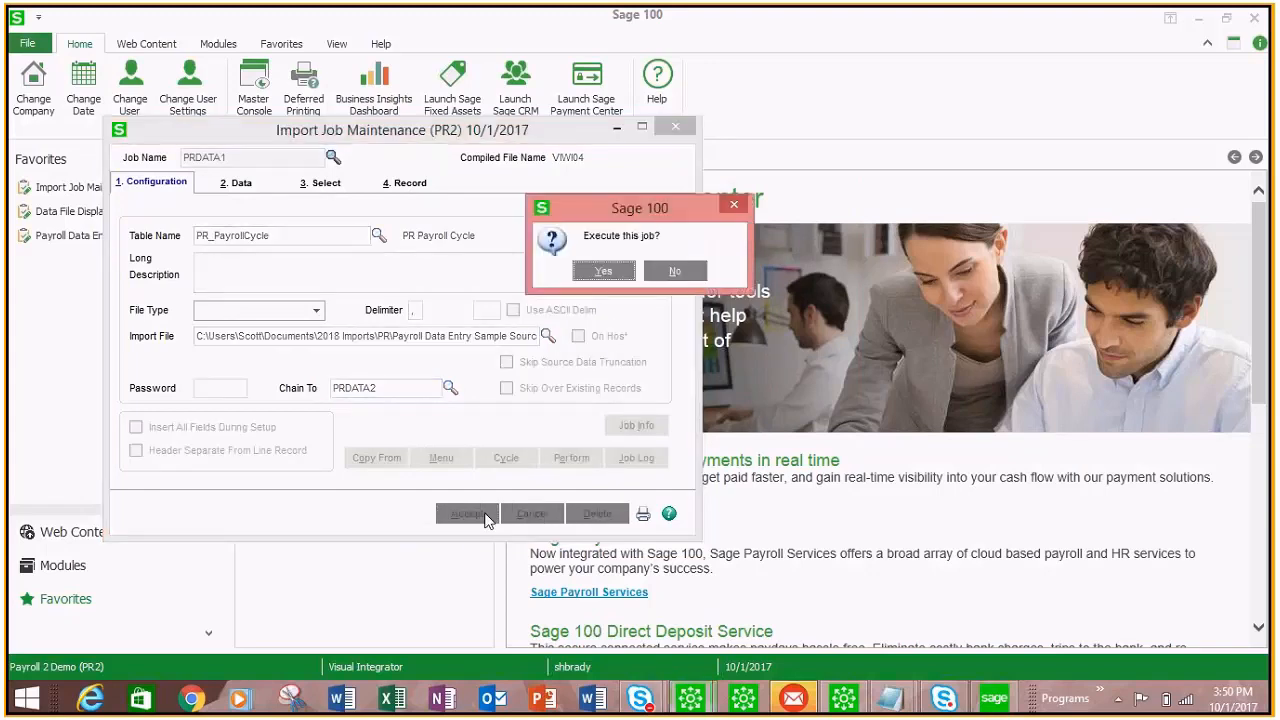
Step: Execute job PRDATA1 to import its records into company PR2, and skip its job log
left_click(628, 273)
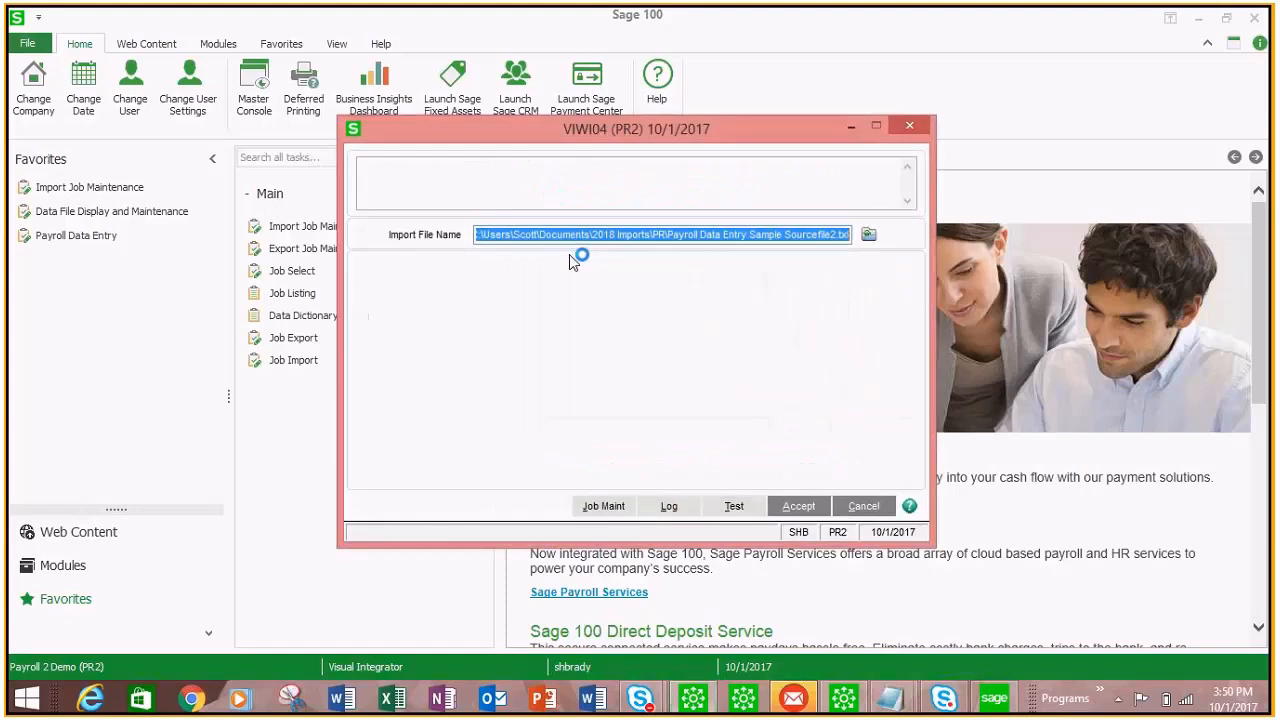
left_click(799, 506)
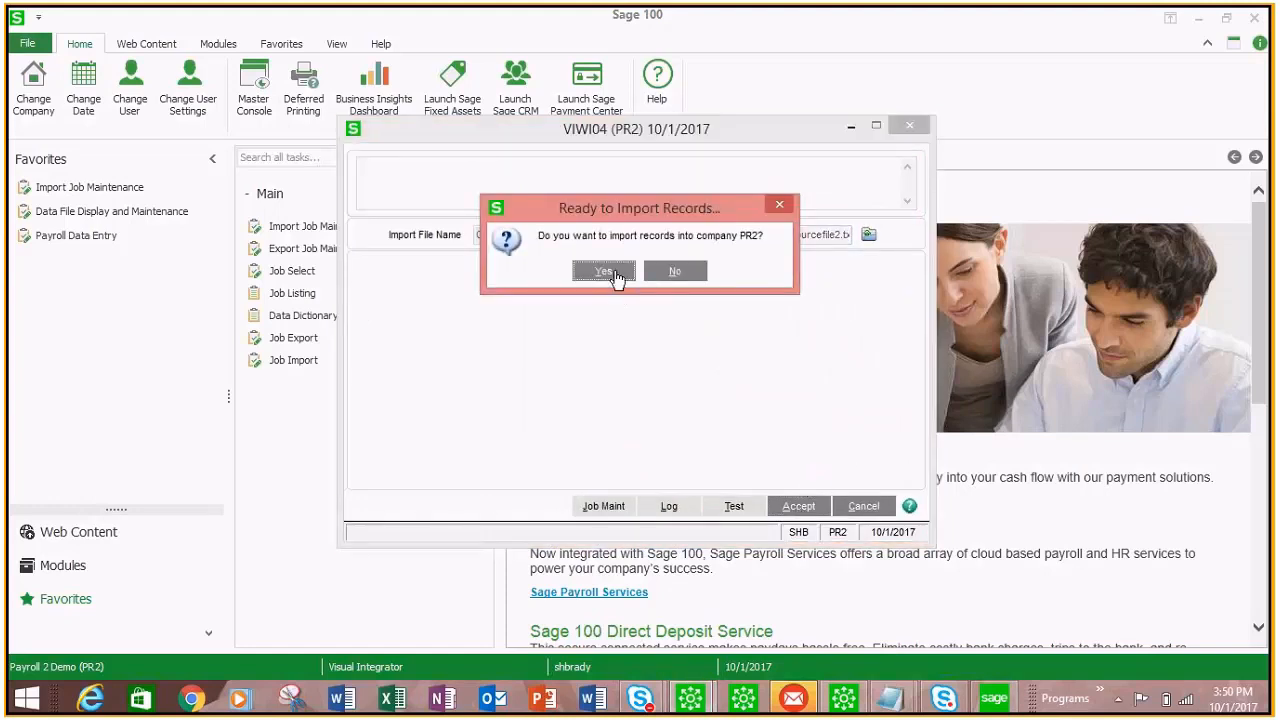
left_click(616, 276)
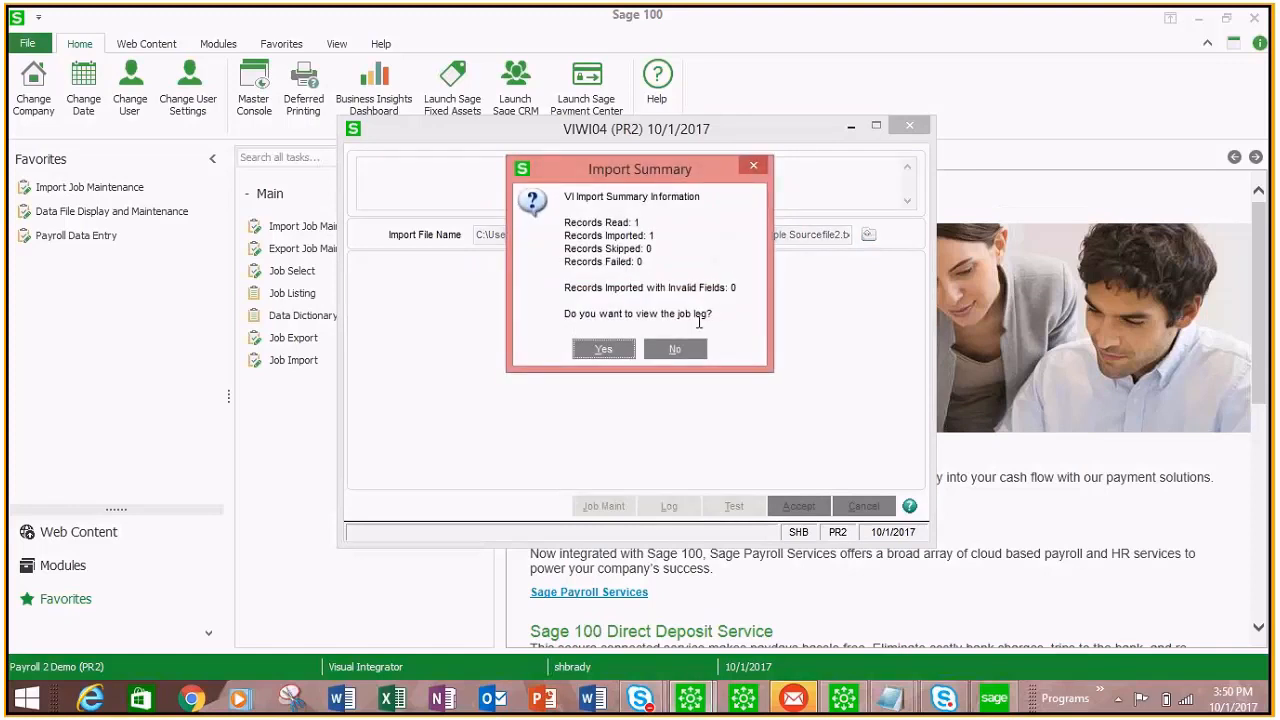
left_click(675, 349)
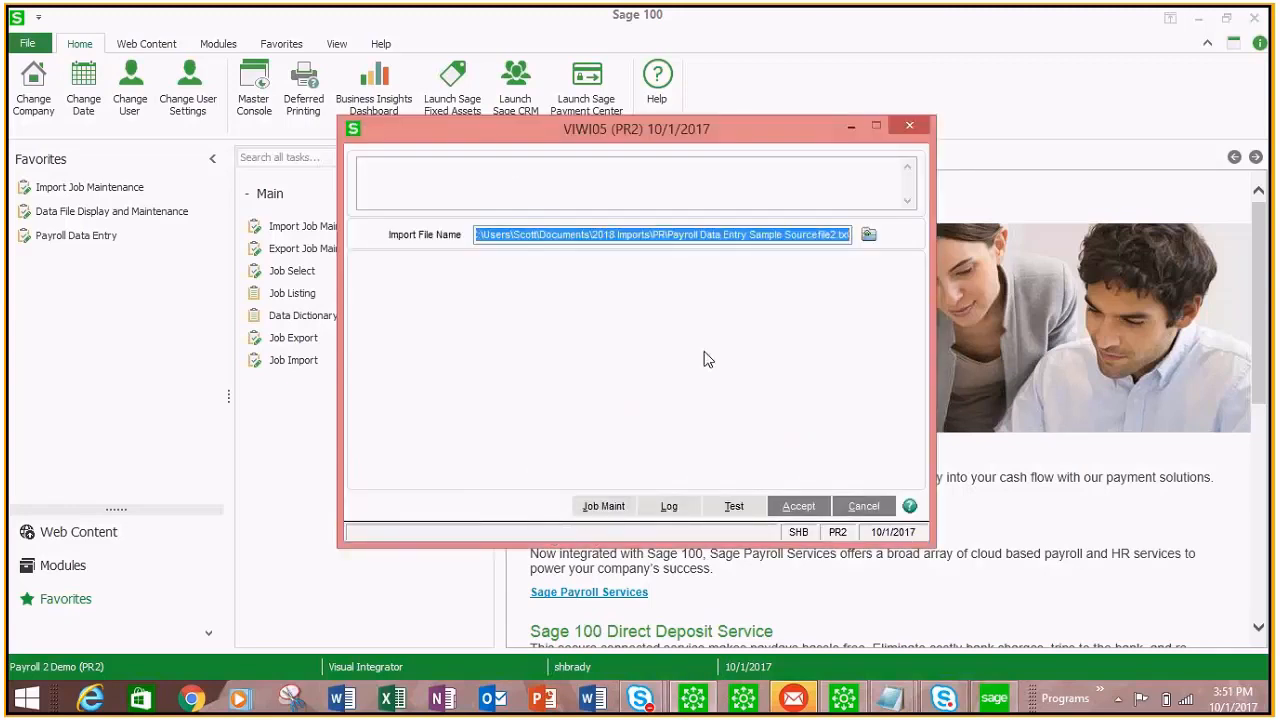
Step: Run the chained PRDATA2 import and view the details of the first record in its job log
left_click(804, 508)
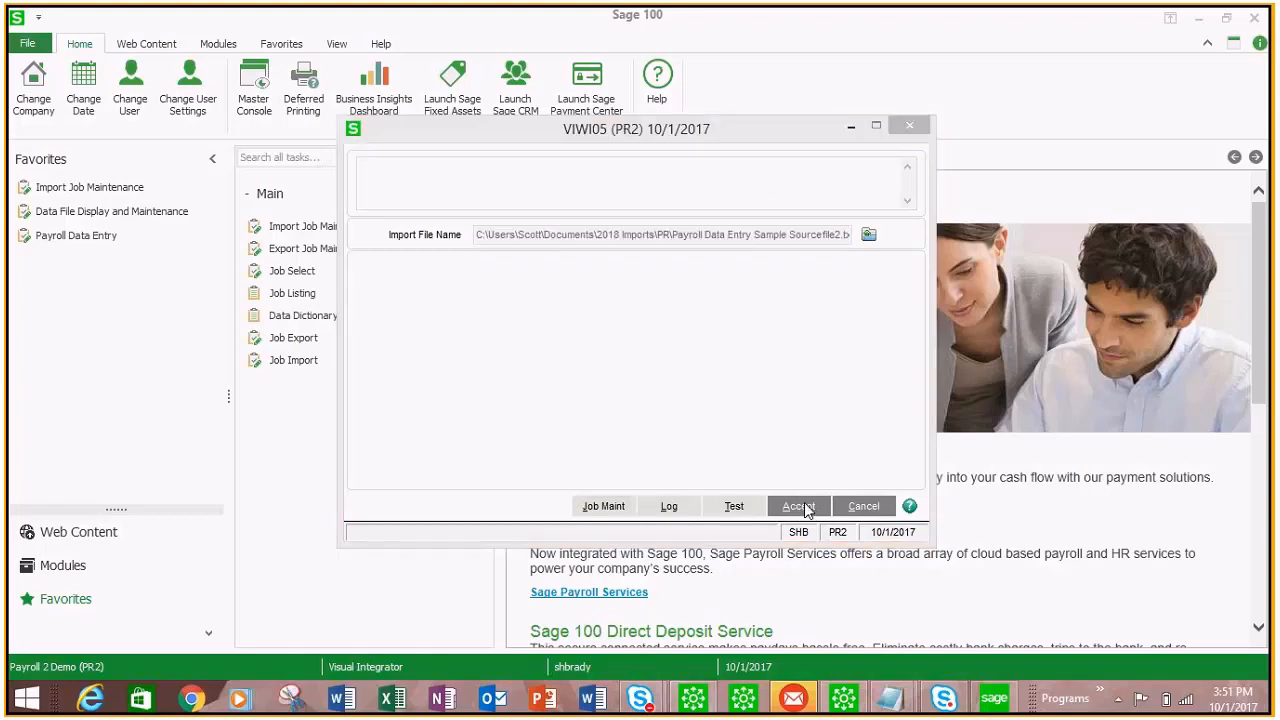
left_click(612, 272)
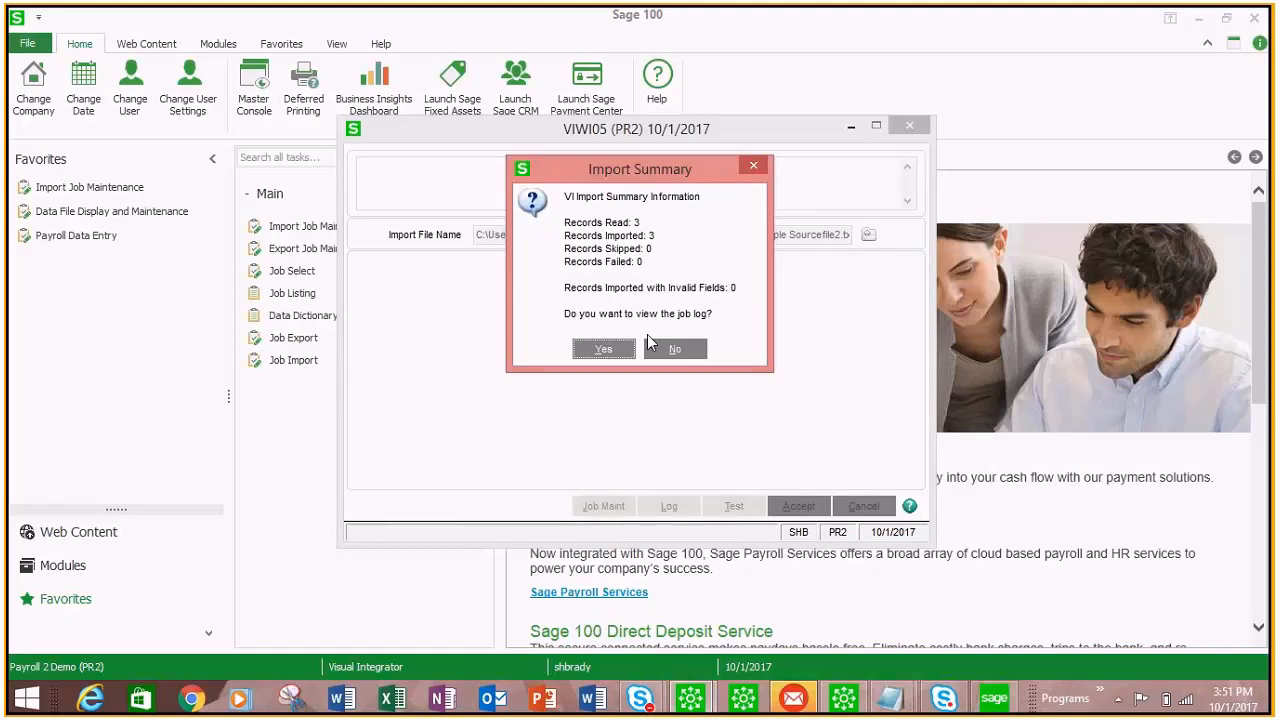
key("Return")
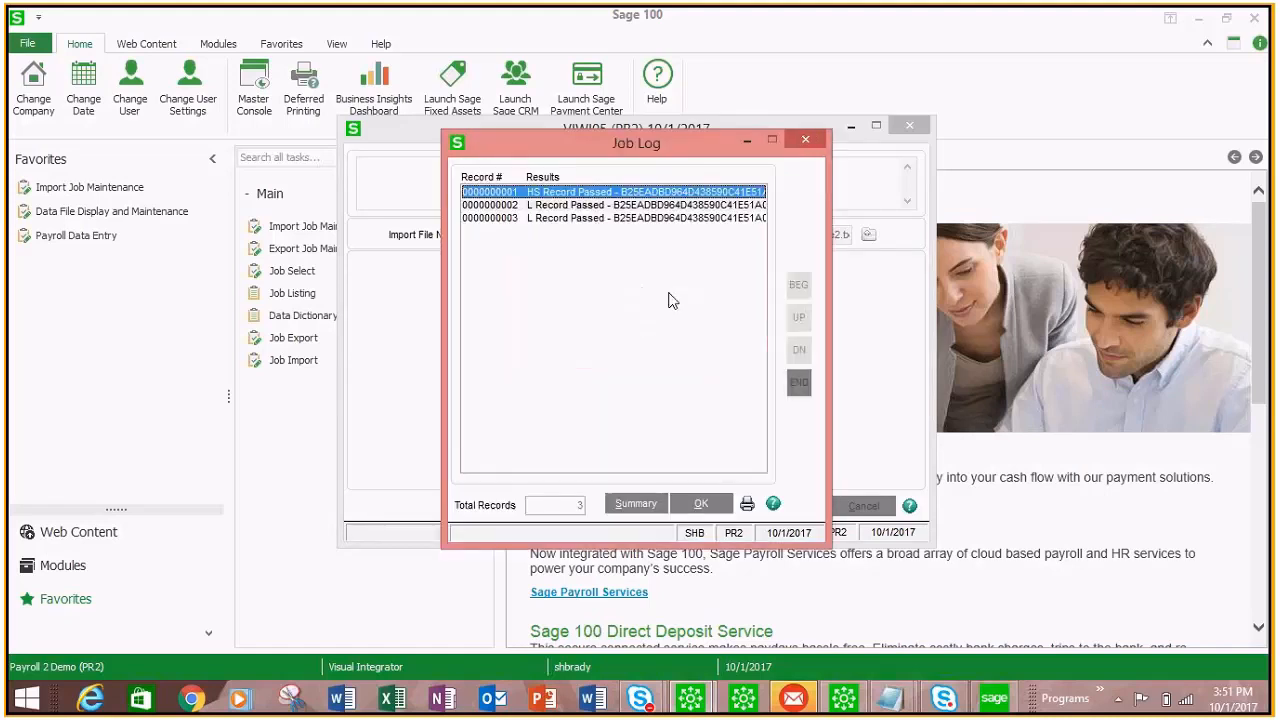
double_click(636, 195)
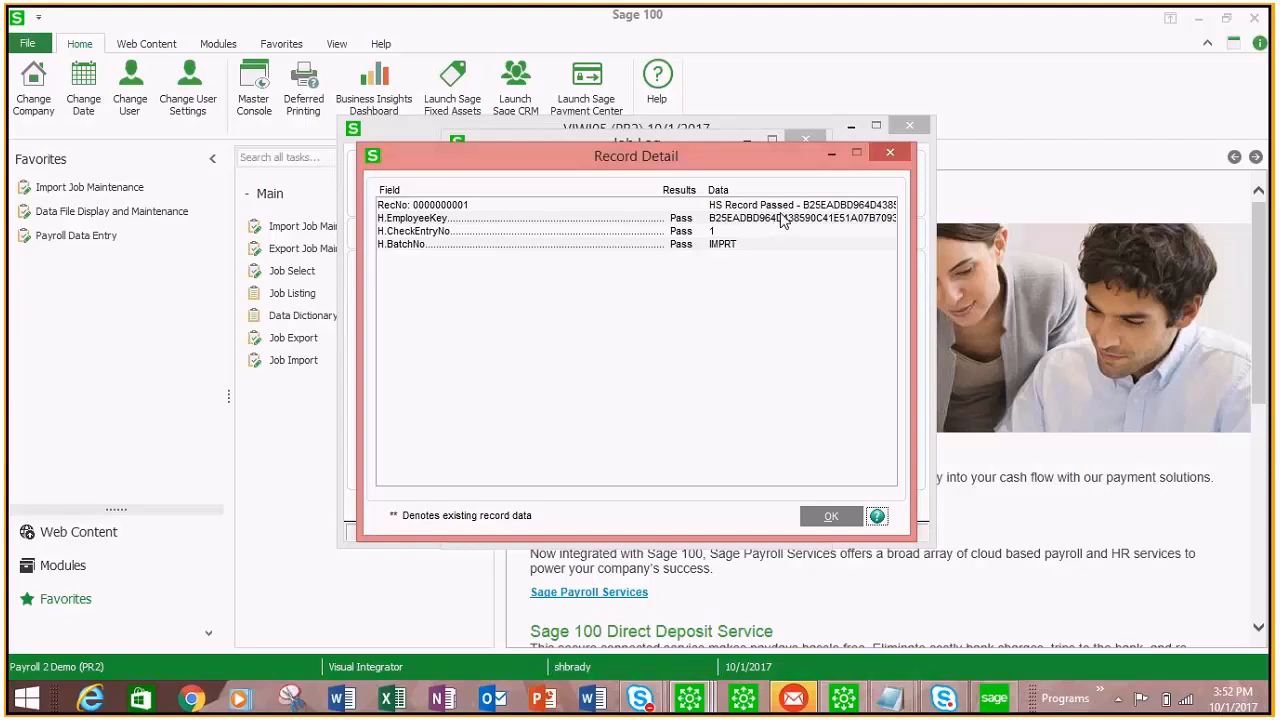
Step: View the details of the second and third records in the PRDATA2 job log, and close the log
left_click(831, 515)
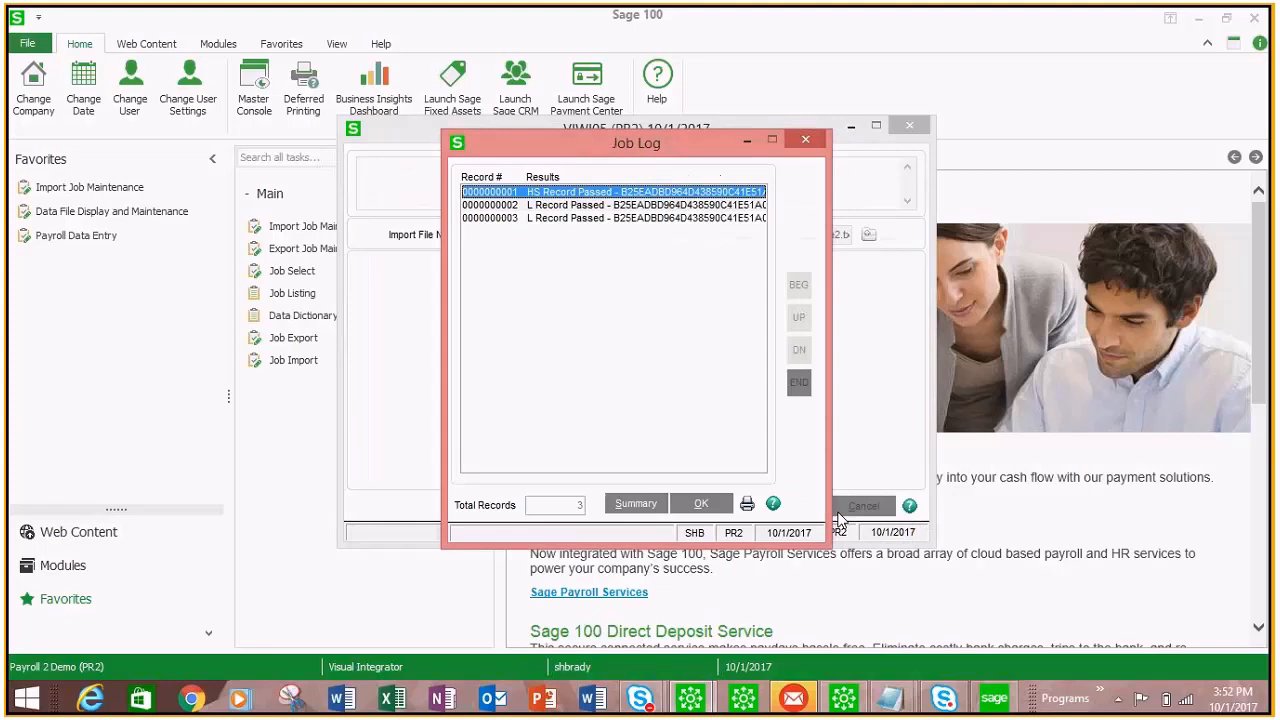
left_click(631, 206)
double_click(631, 208)
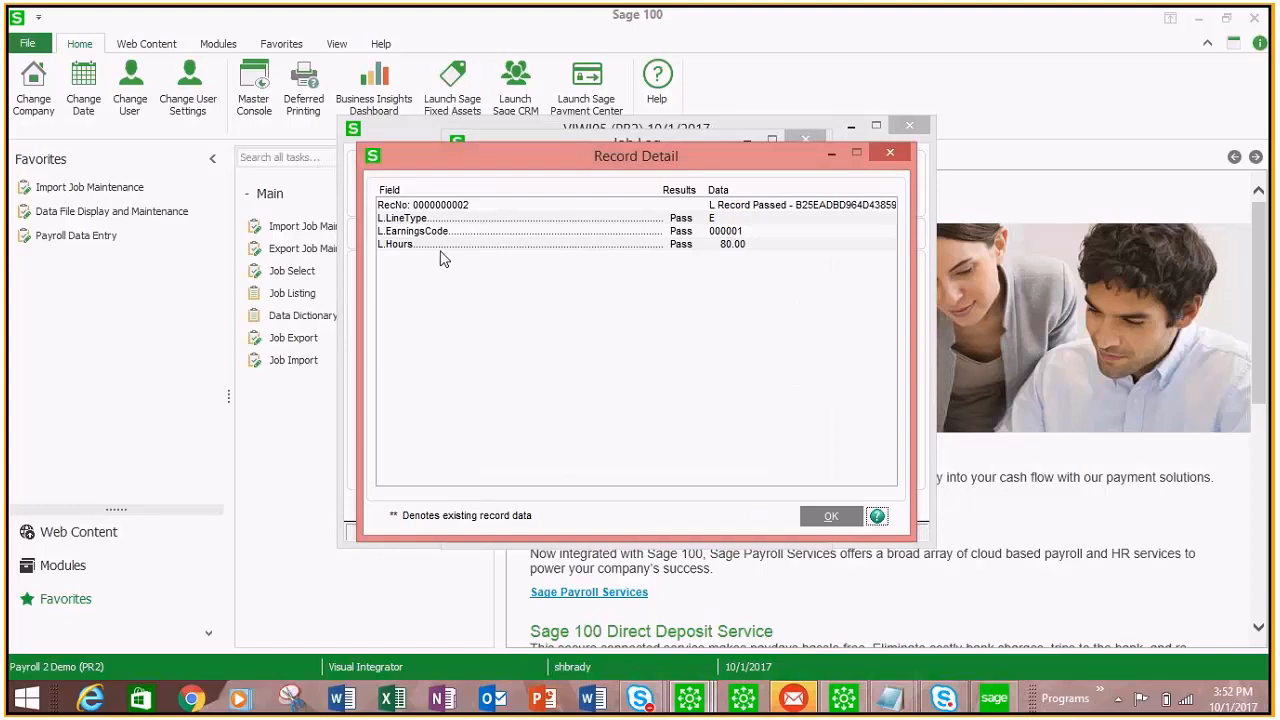
left_click(831, 512)
left_click(697, 223)
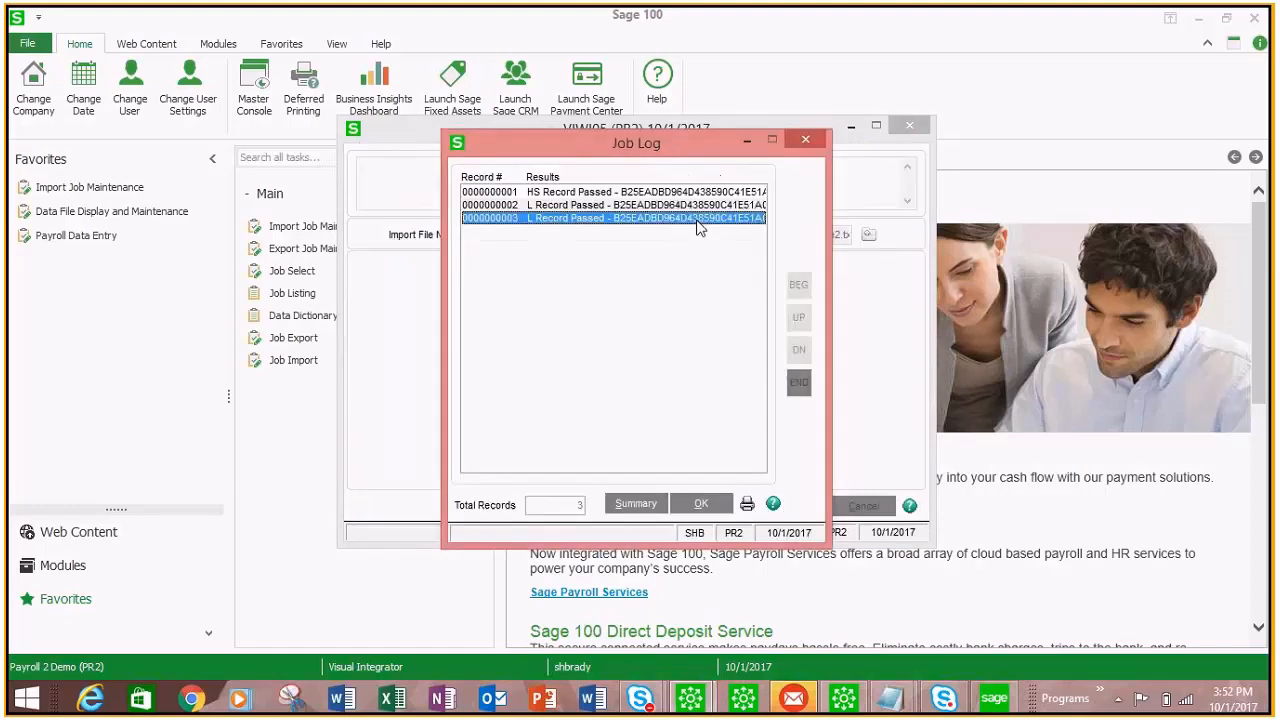
double_click(703, 229)
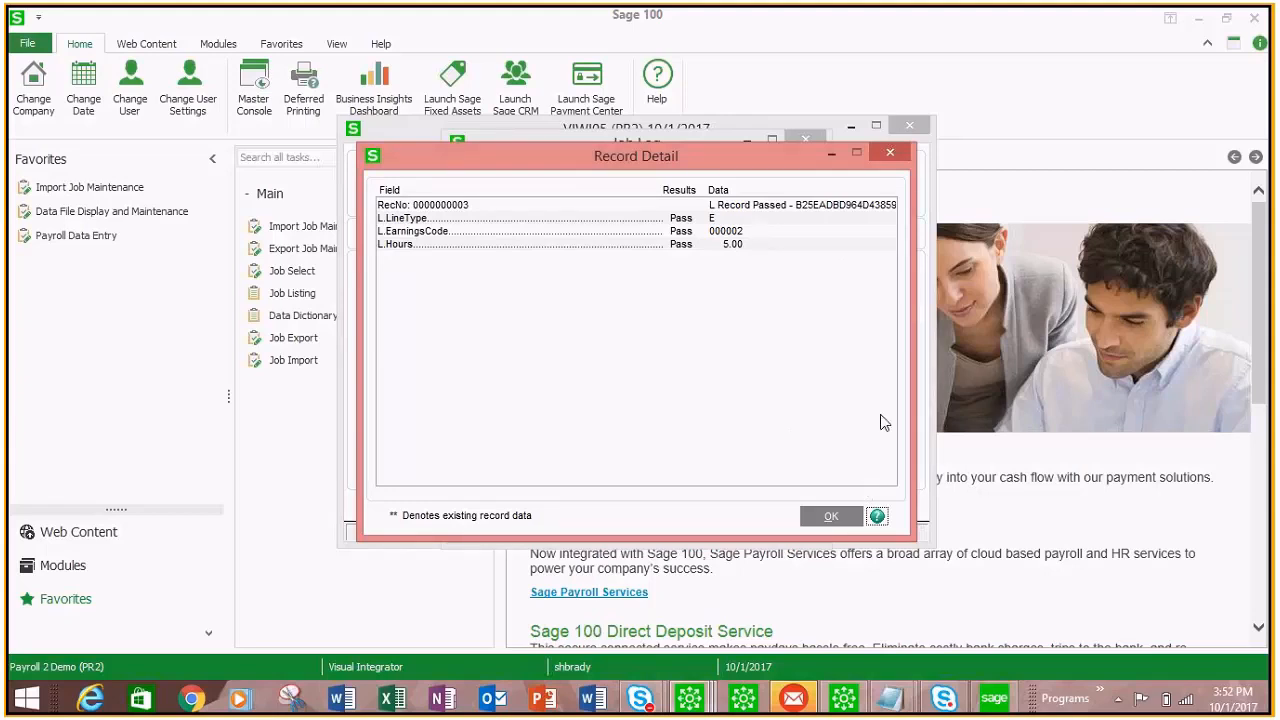
left_click(838, 516)
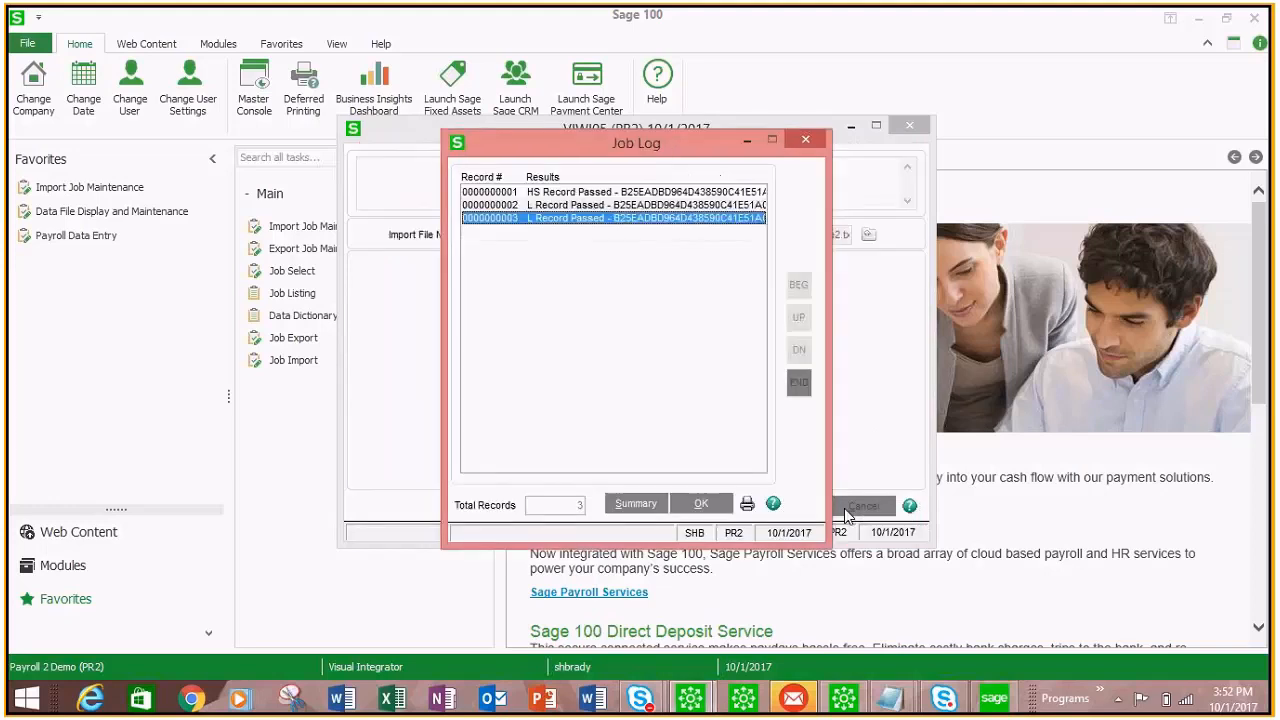
left_click(709, 509)
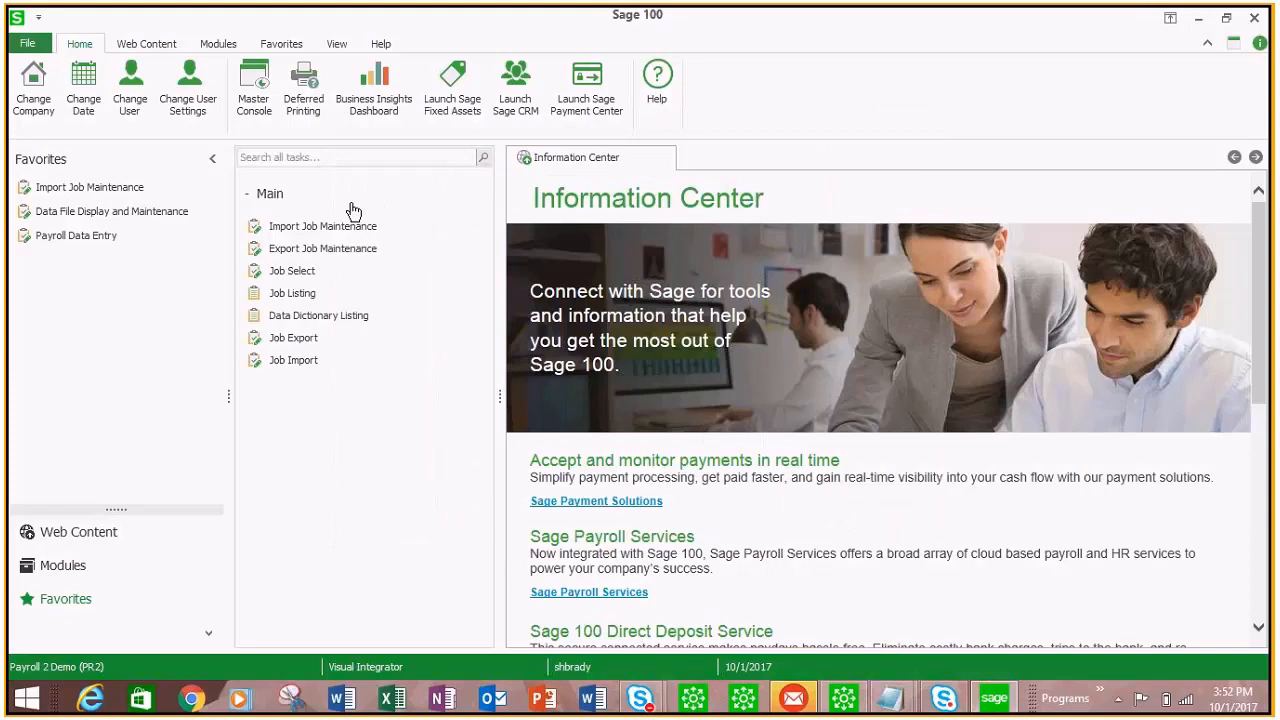
Step: Open Payroll Data Entry for batch IMPRT and accept the biweekly pay cycle settings
left_click(75, 240)
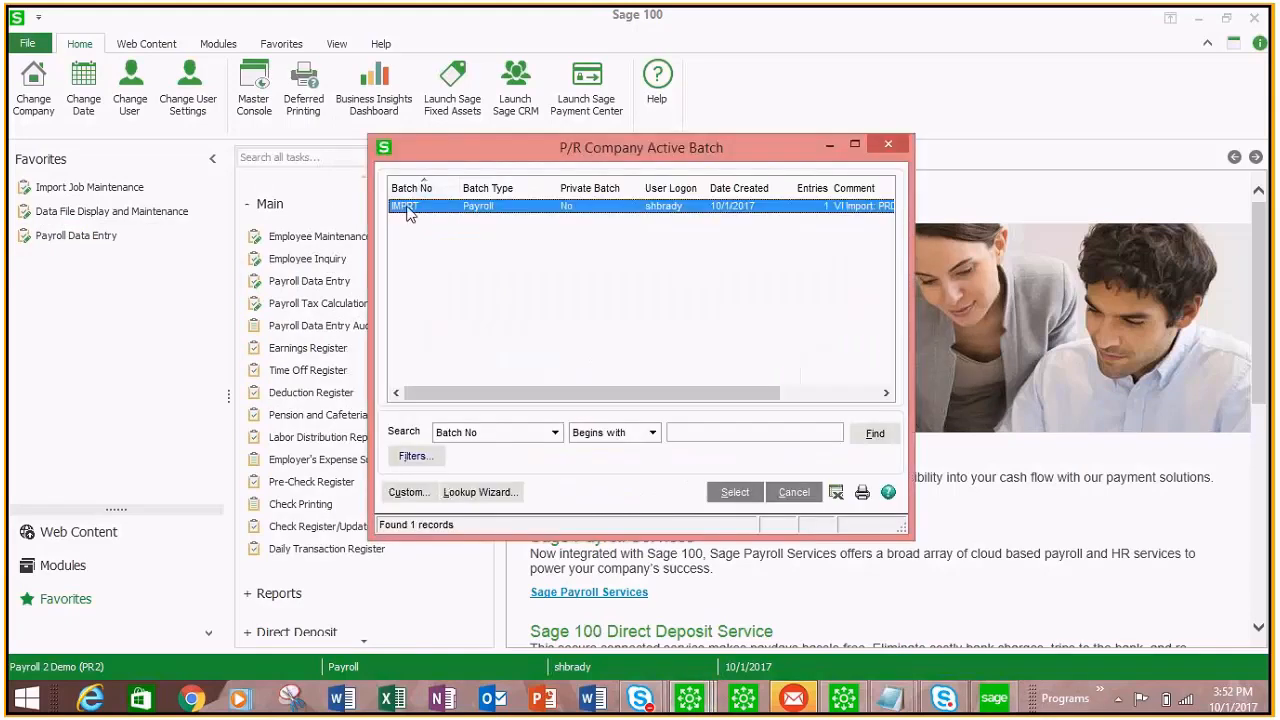
left_click(735, 493)
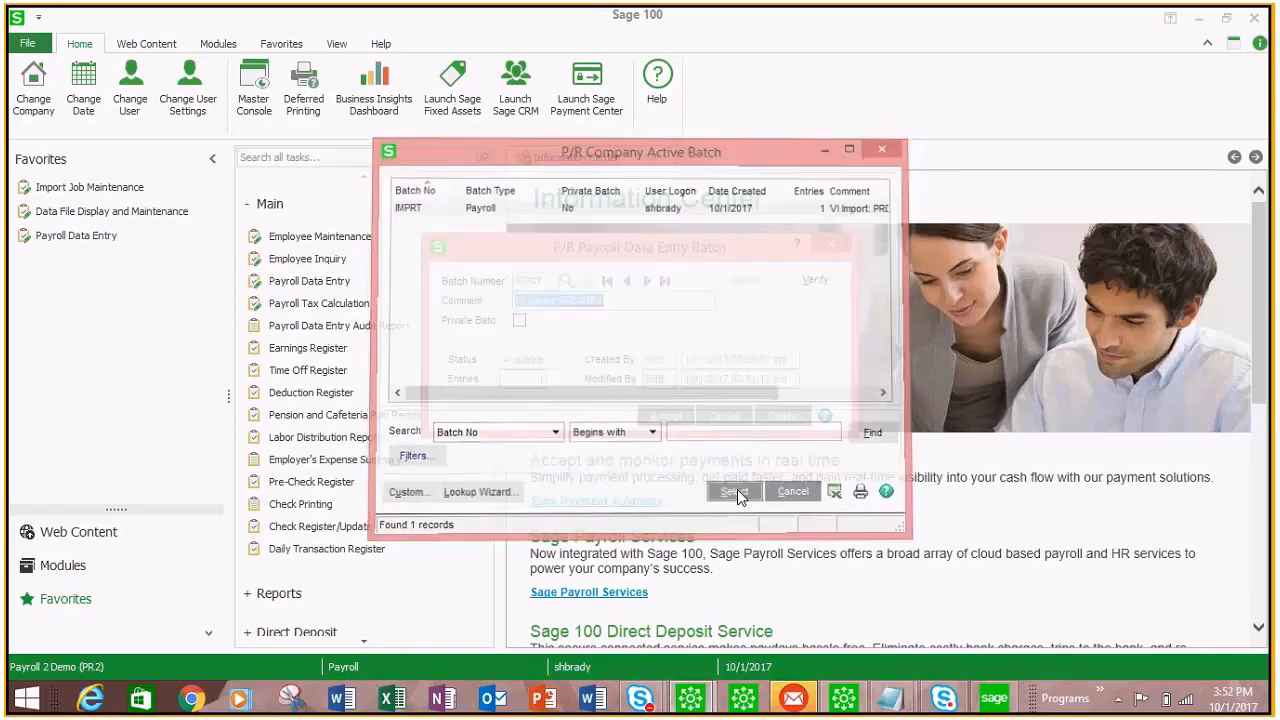
left_click(677, 425)
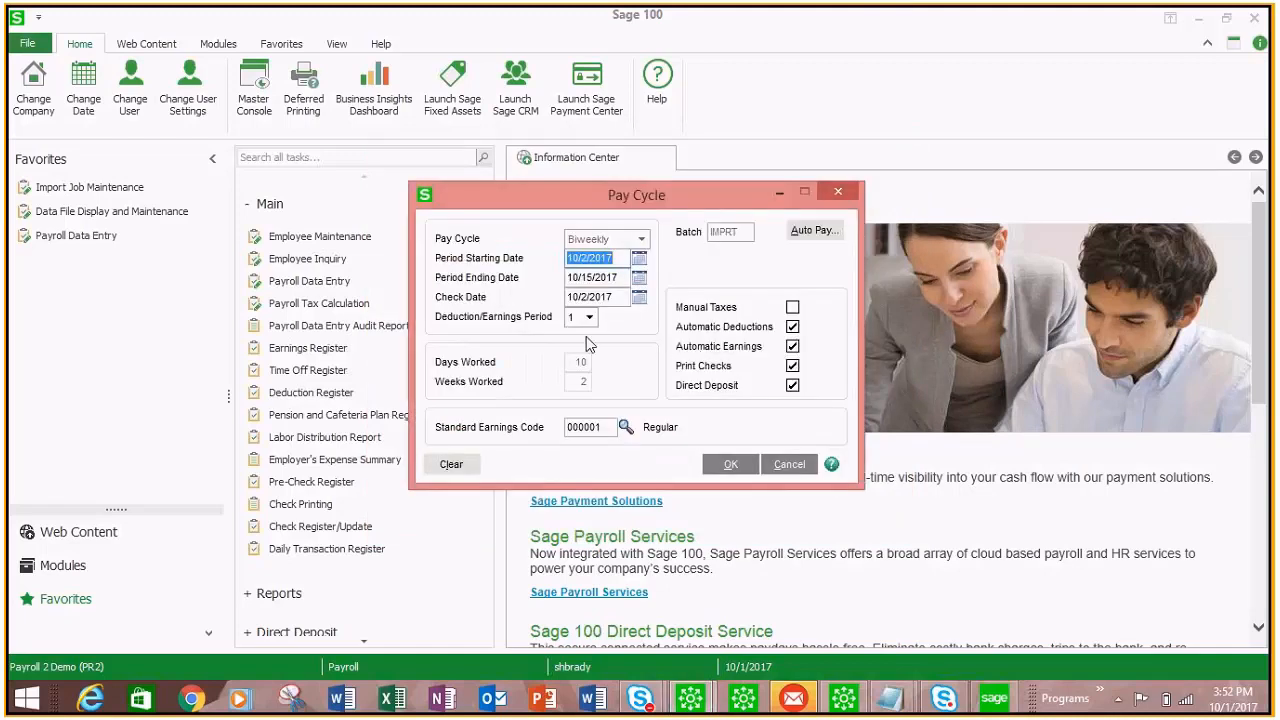
left_click(731, 465)
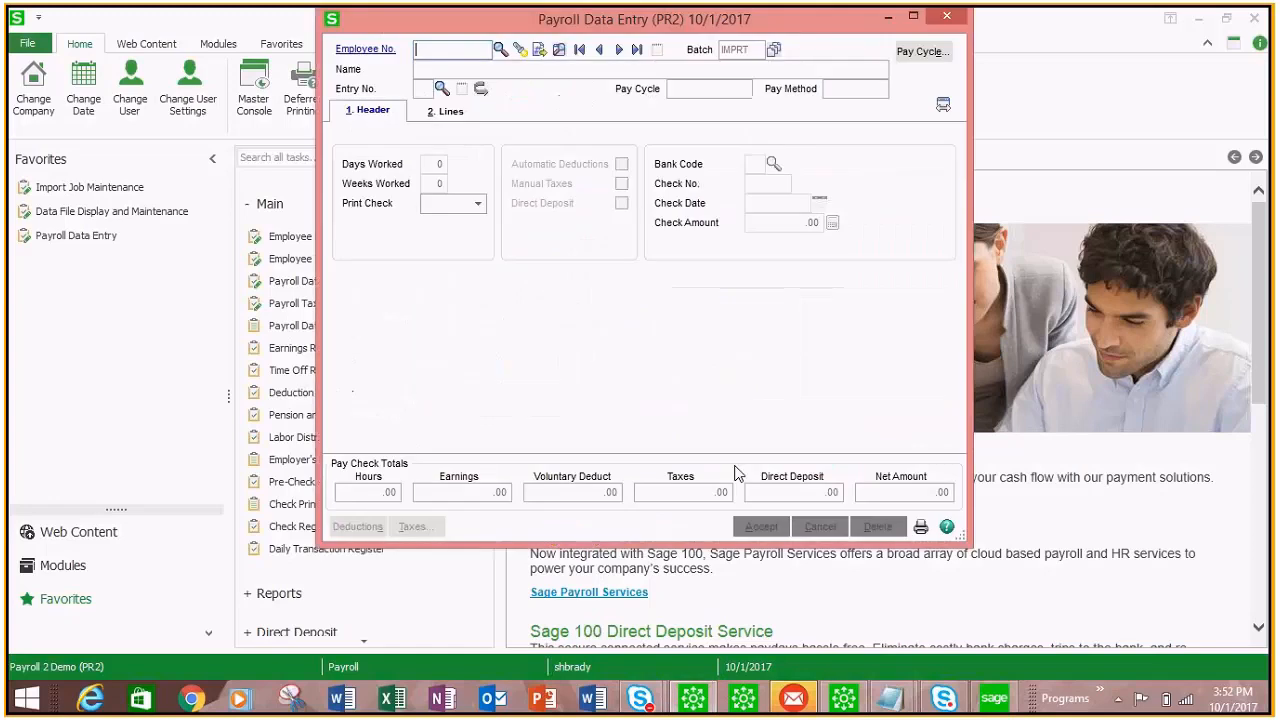
Step: Look up the imported employee entry, review its header and earnings lines, and close Payroll Data Entry
left_click(520, 52)
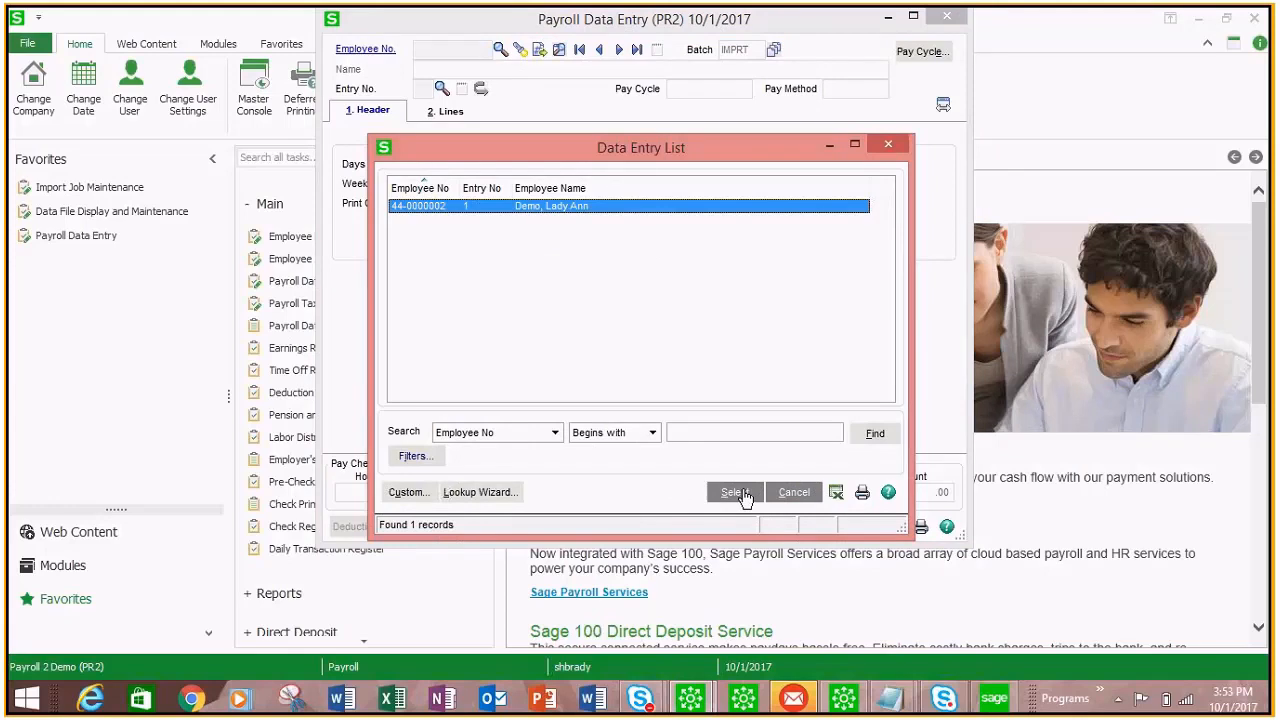
left_click(738, 493)
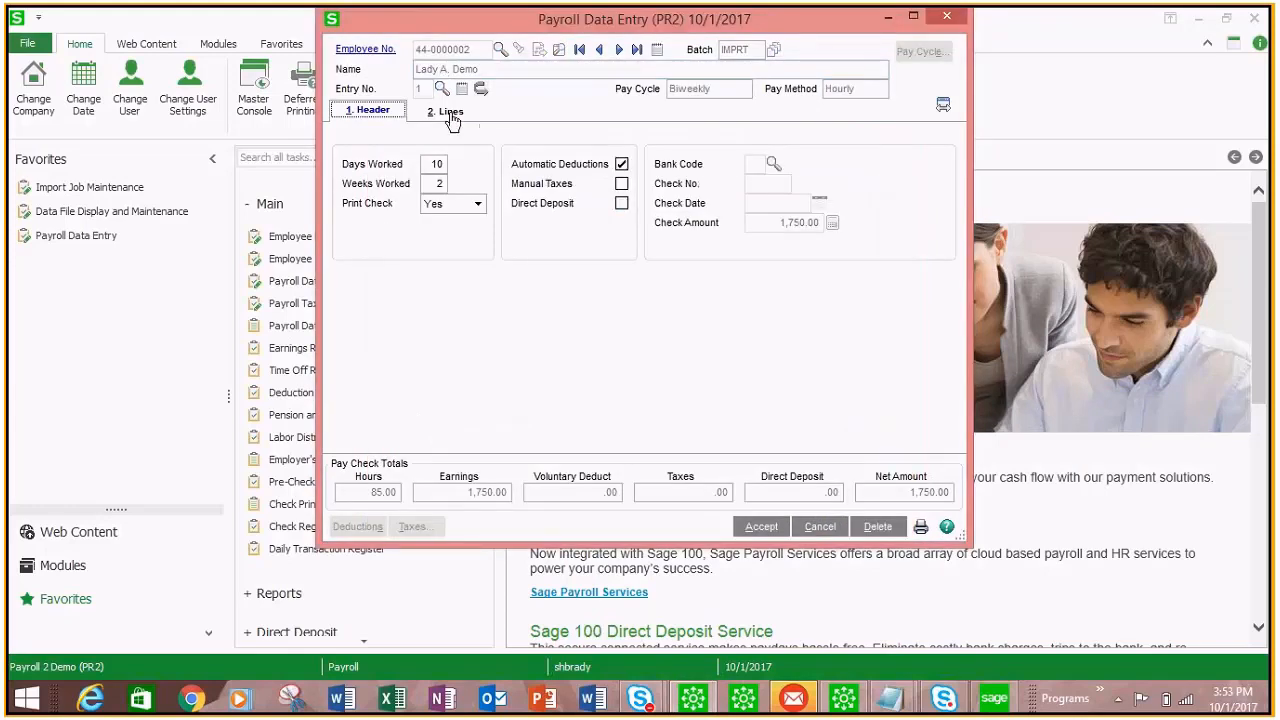
left_click(452, 115)
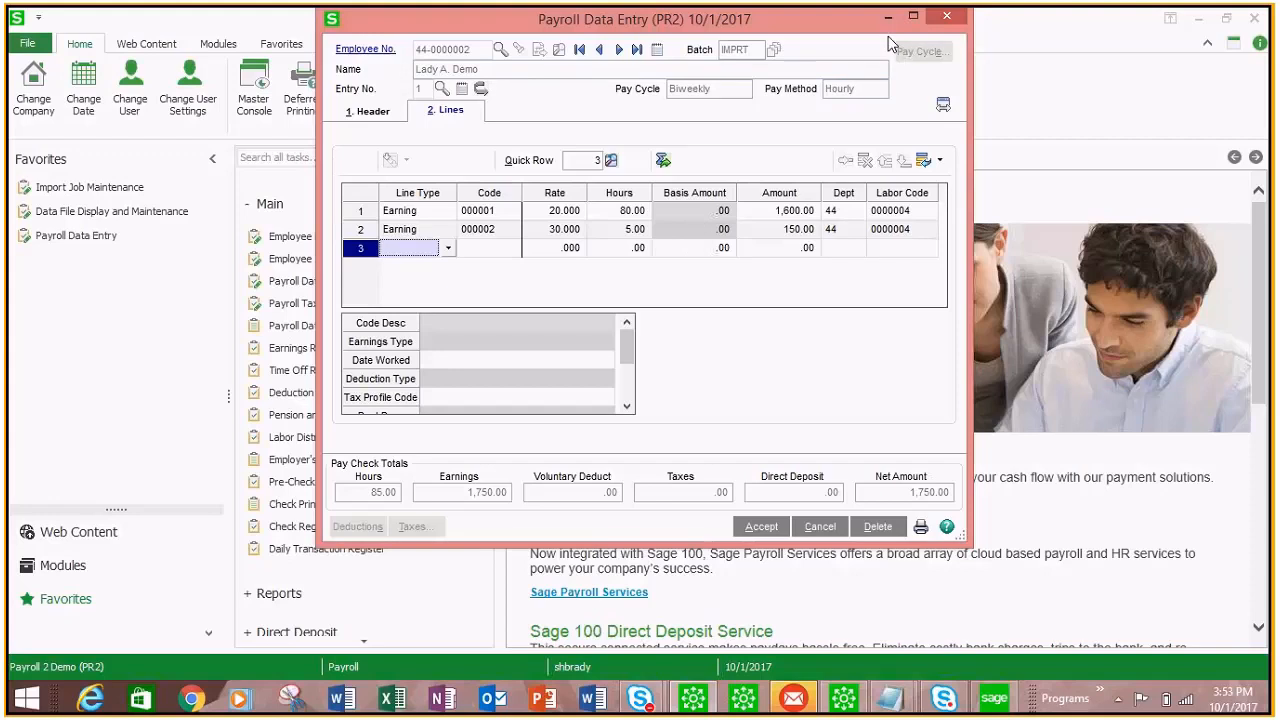
left_click(950, 19)
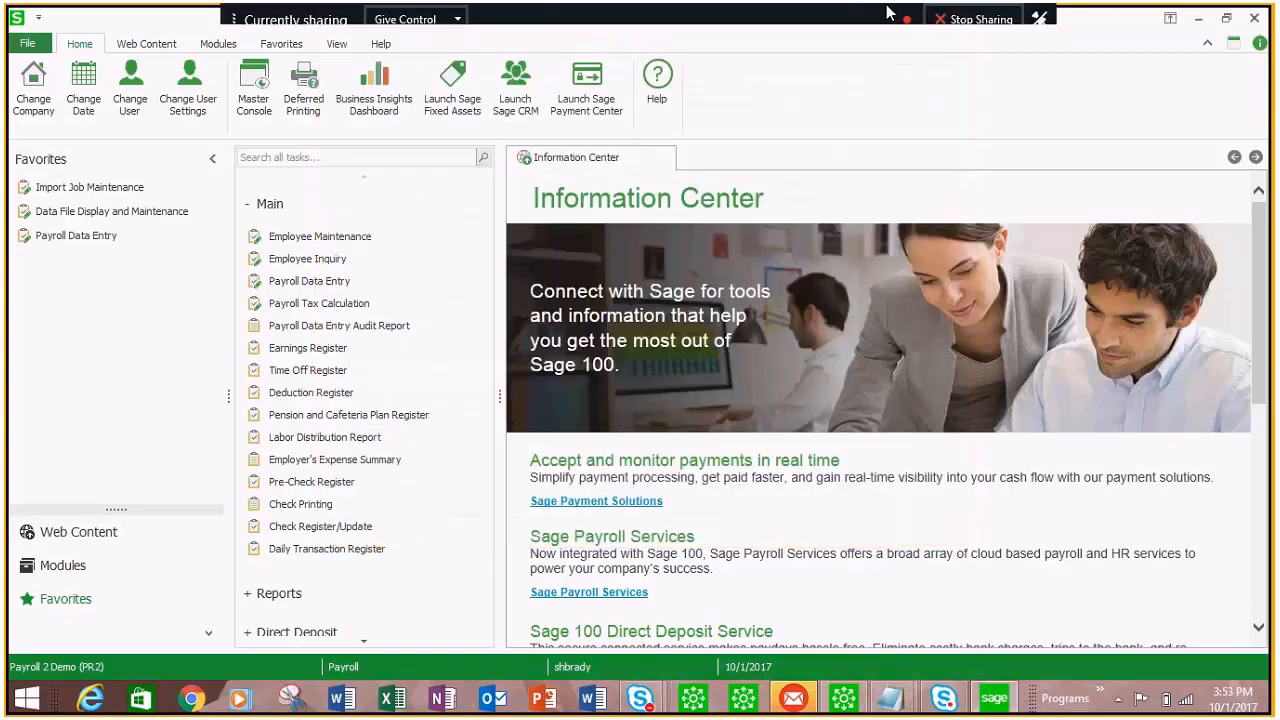
Step: Delete the IMPRT batch from Payroll Data Entry and close the batch window
left_click(300, 285)
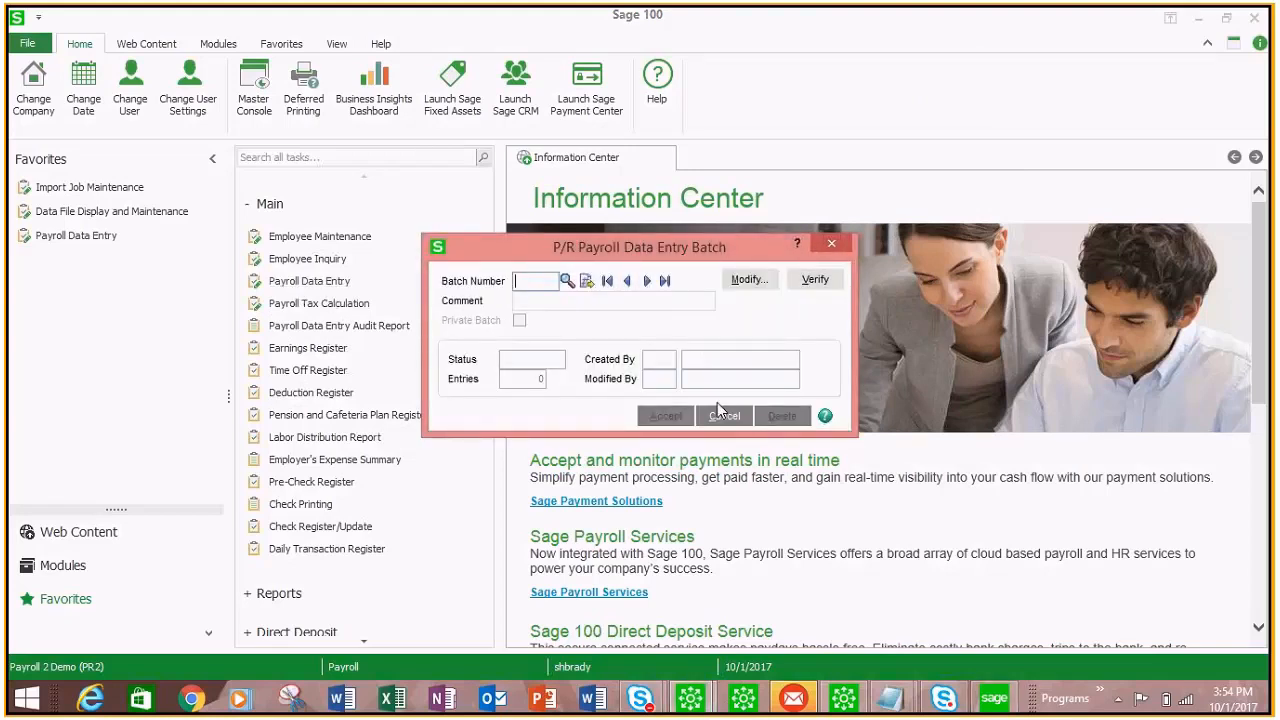
left_click(568, 281)
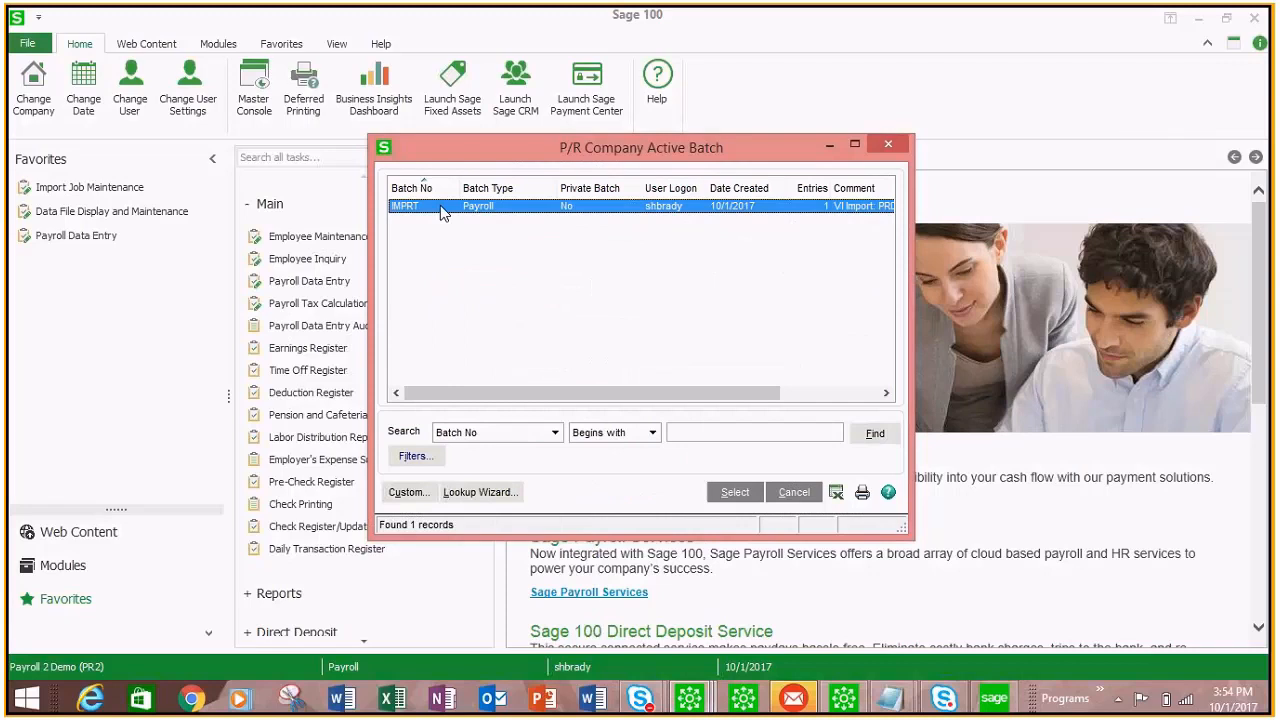
left_click(736, 493)
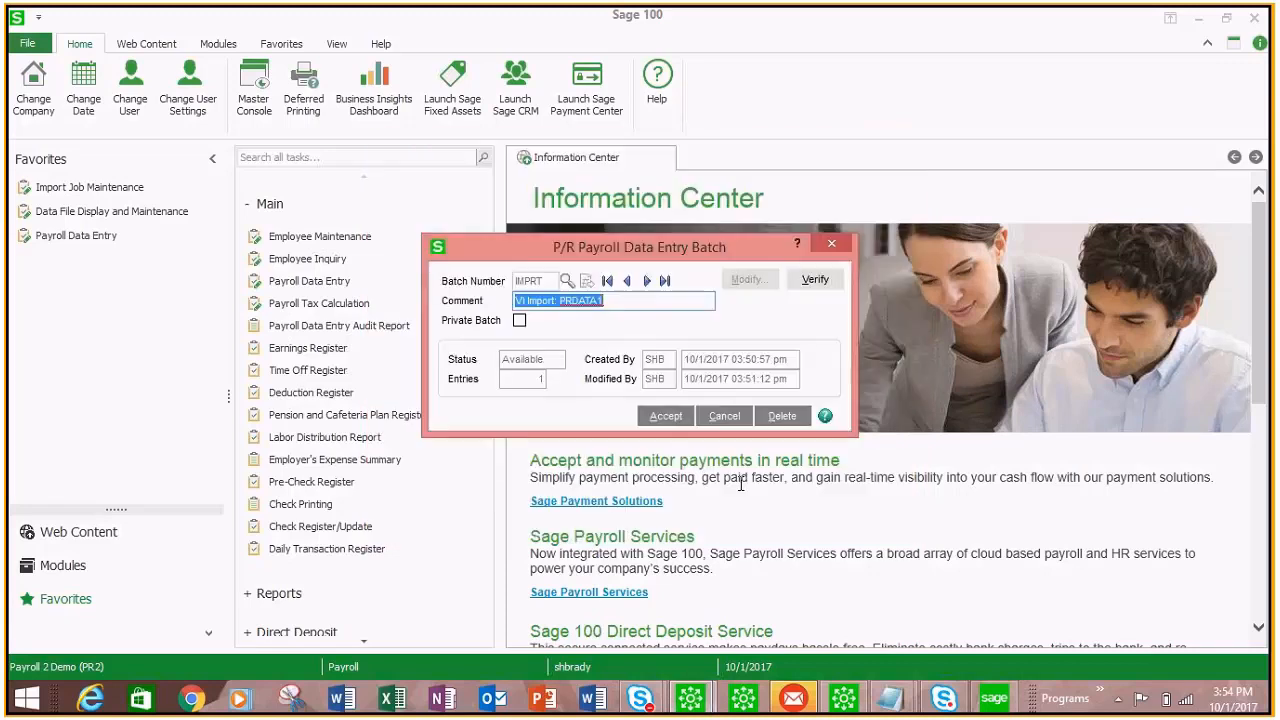
left_click(779, 418)
left_click(606, 273)
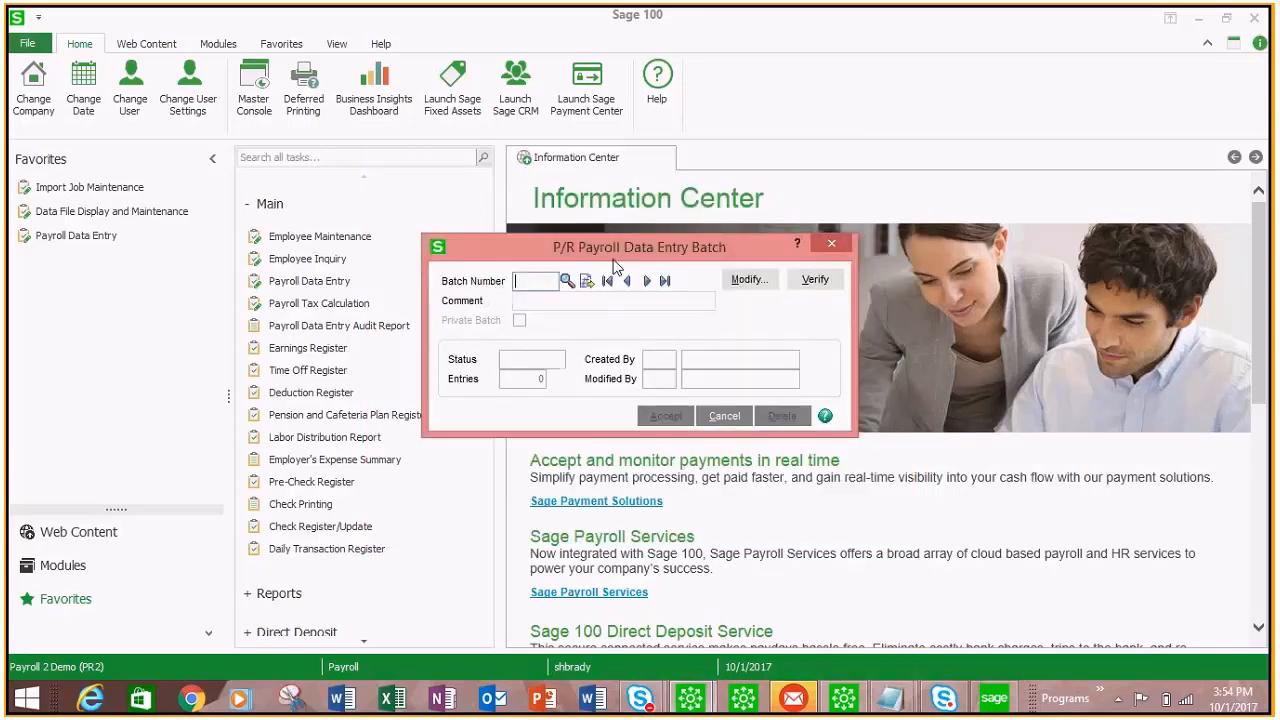
left_click(831, 244)
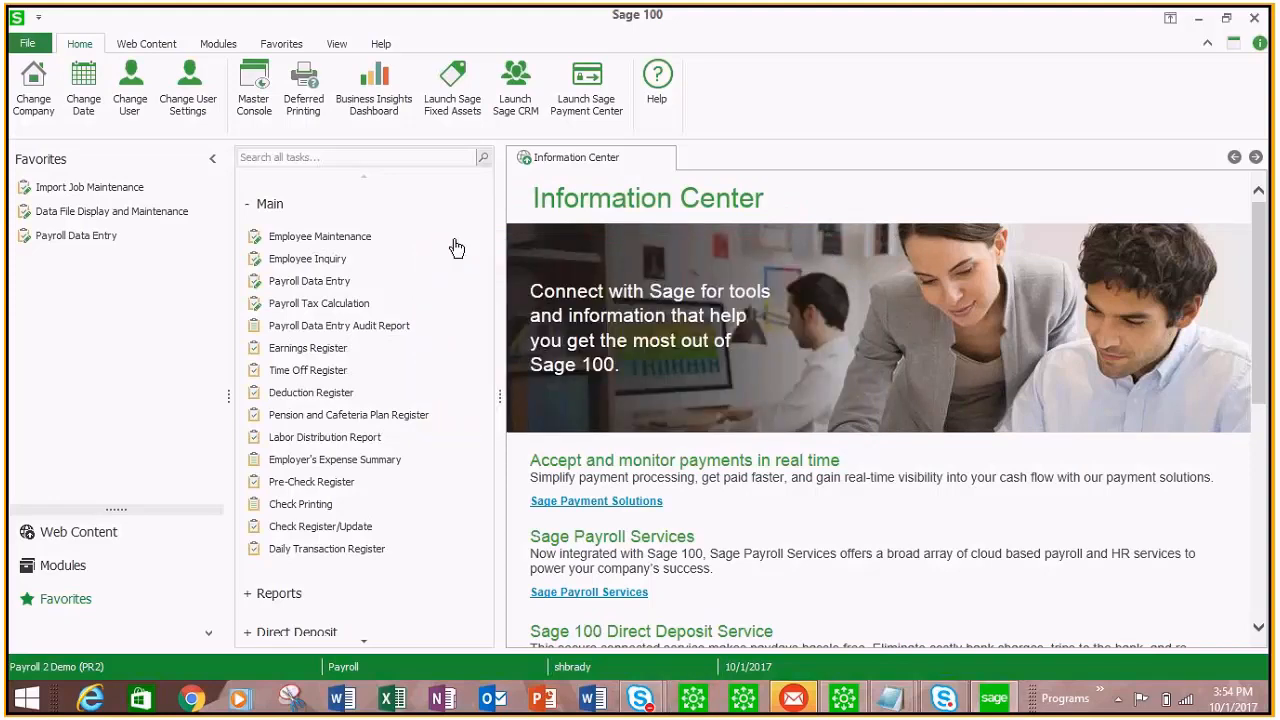
Step: Open the existing import job PRDATA2 in Import Job Maintenance
left_click(86, 187)
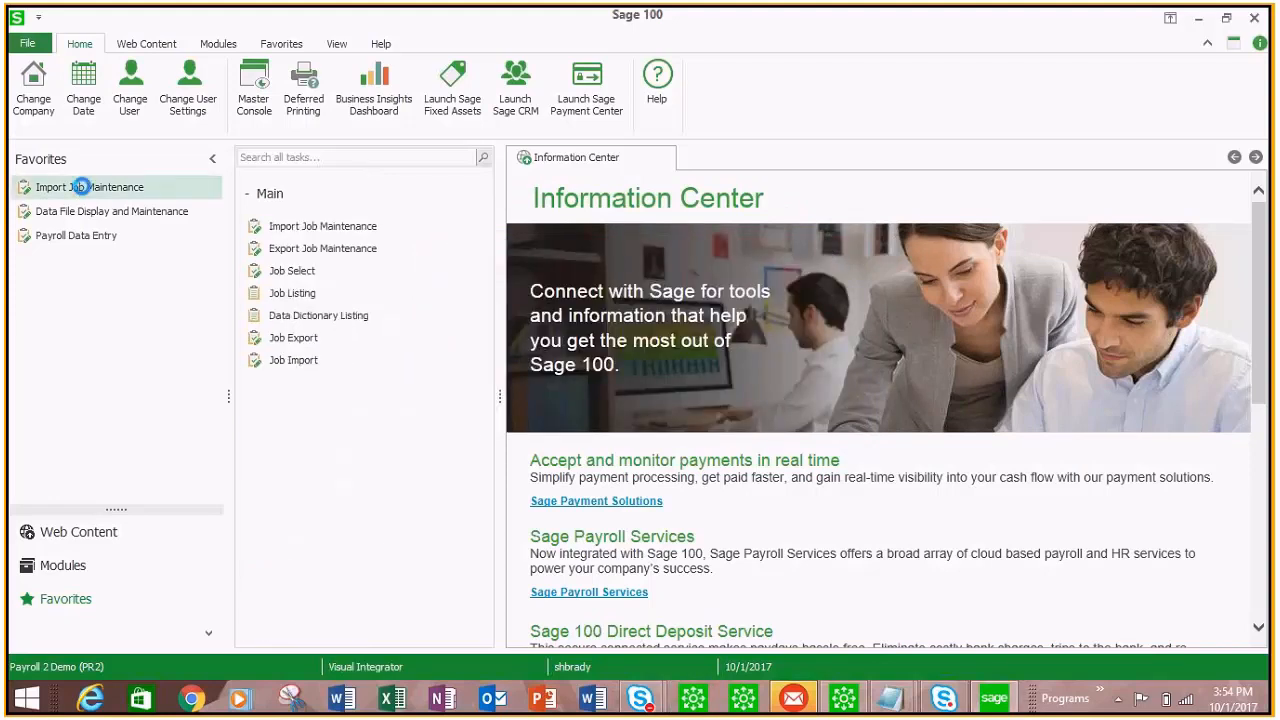
left_click(283, 222)
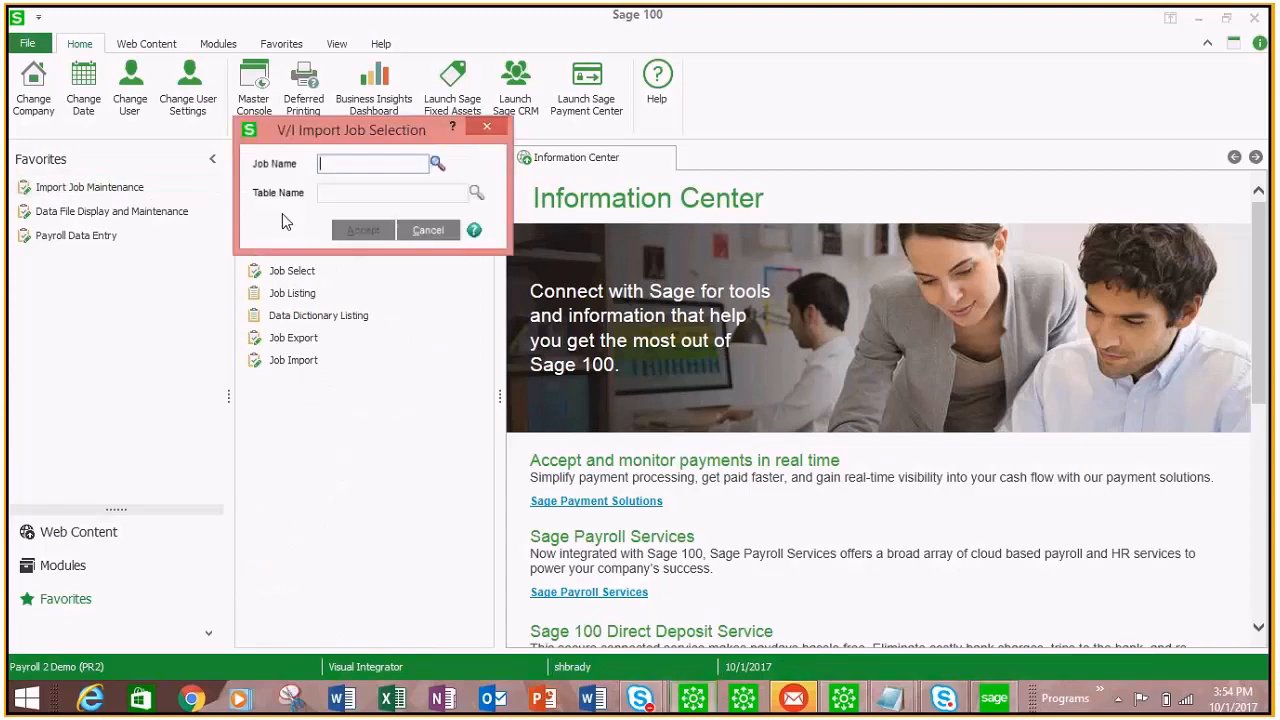
left_click(438, 164)
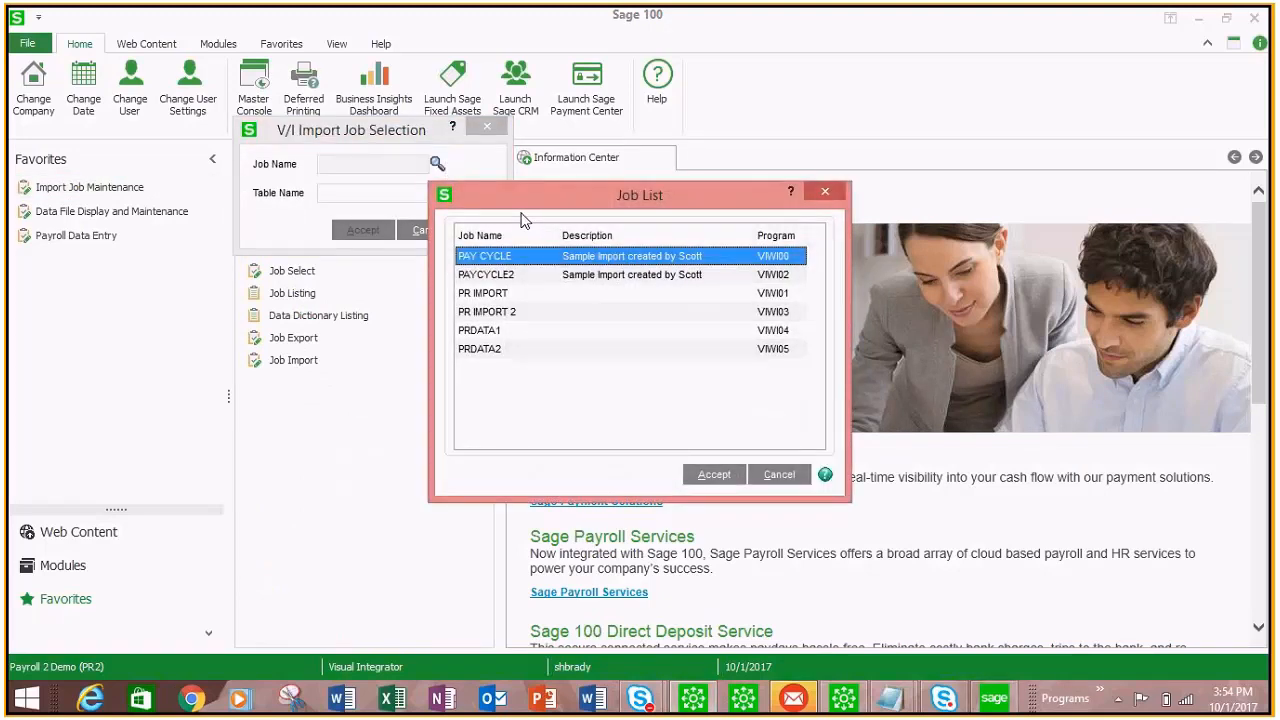
left_click(497, 349)
left_click(712, 474)
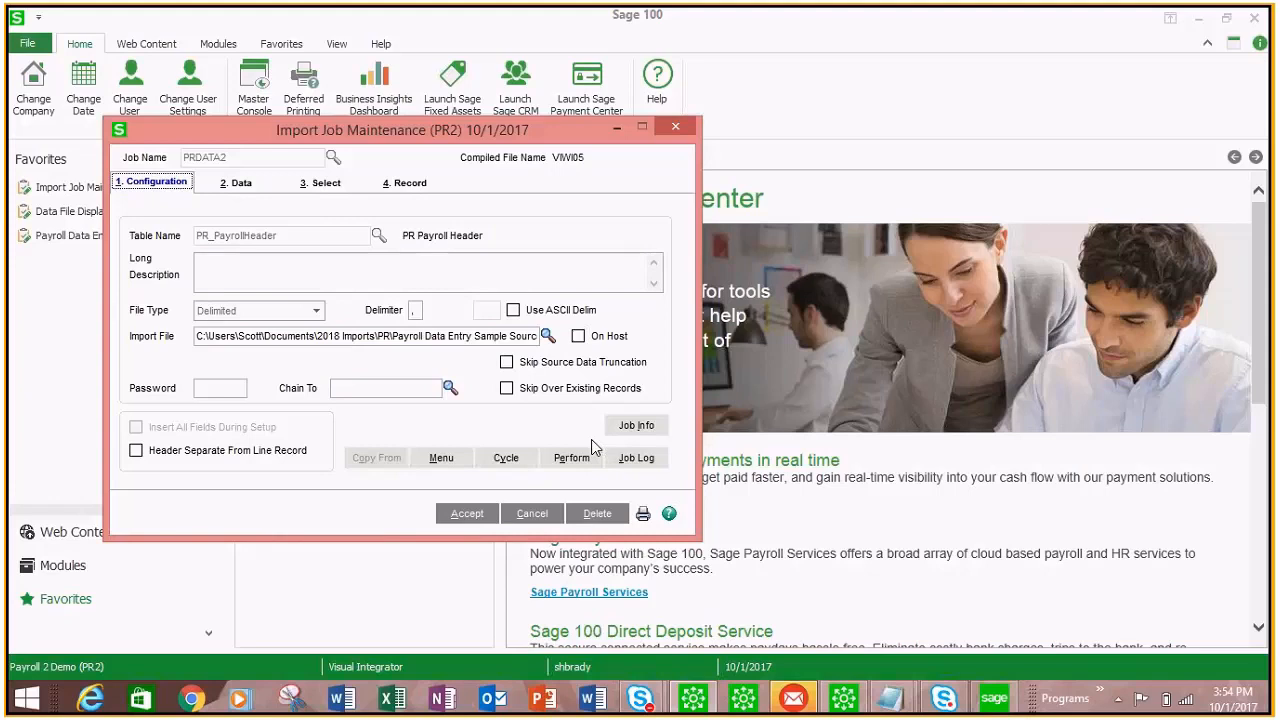
Step: Change the command of PRDATA2's Before Write header perform to tmp = coBusiness'PreWrite( 1 )
left_click(574, 458)
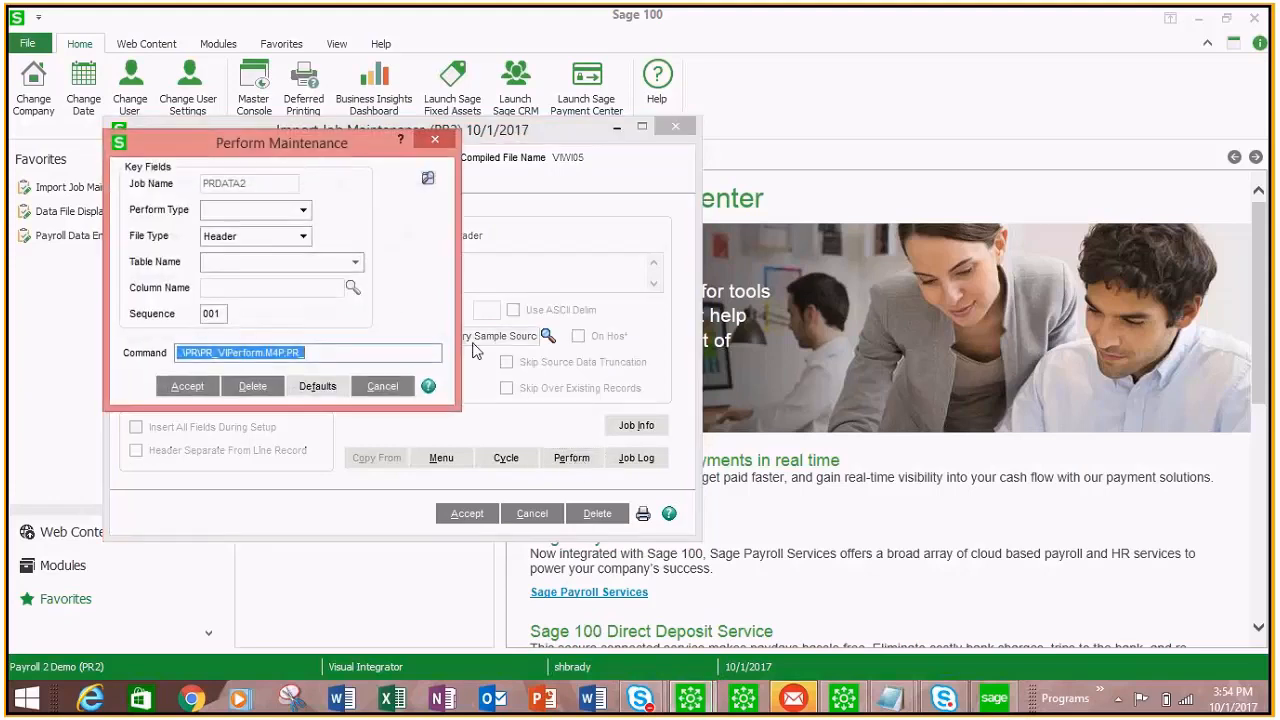
left_click(428, 181)
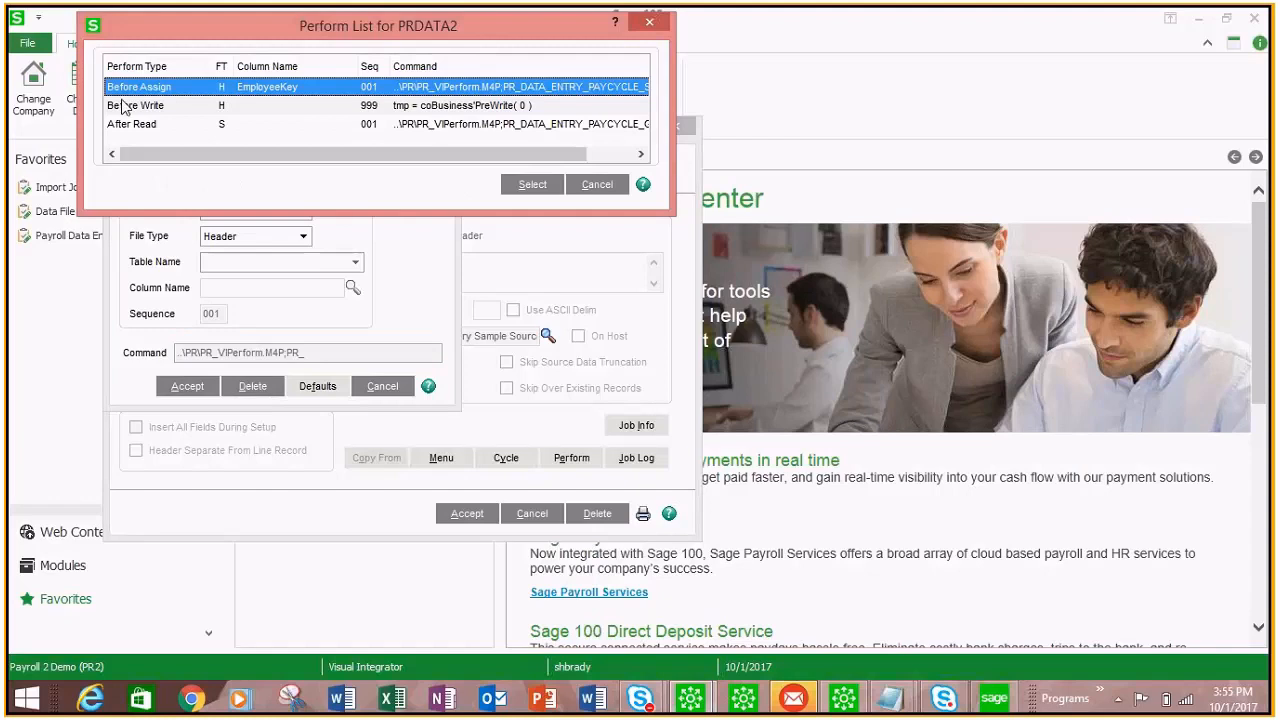
left_click(505, 106)
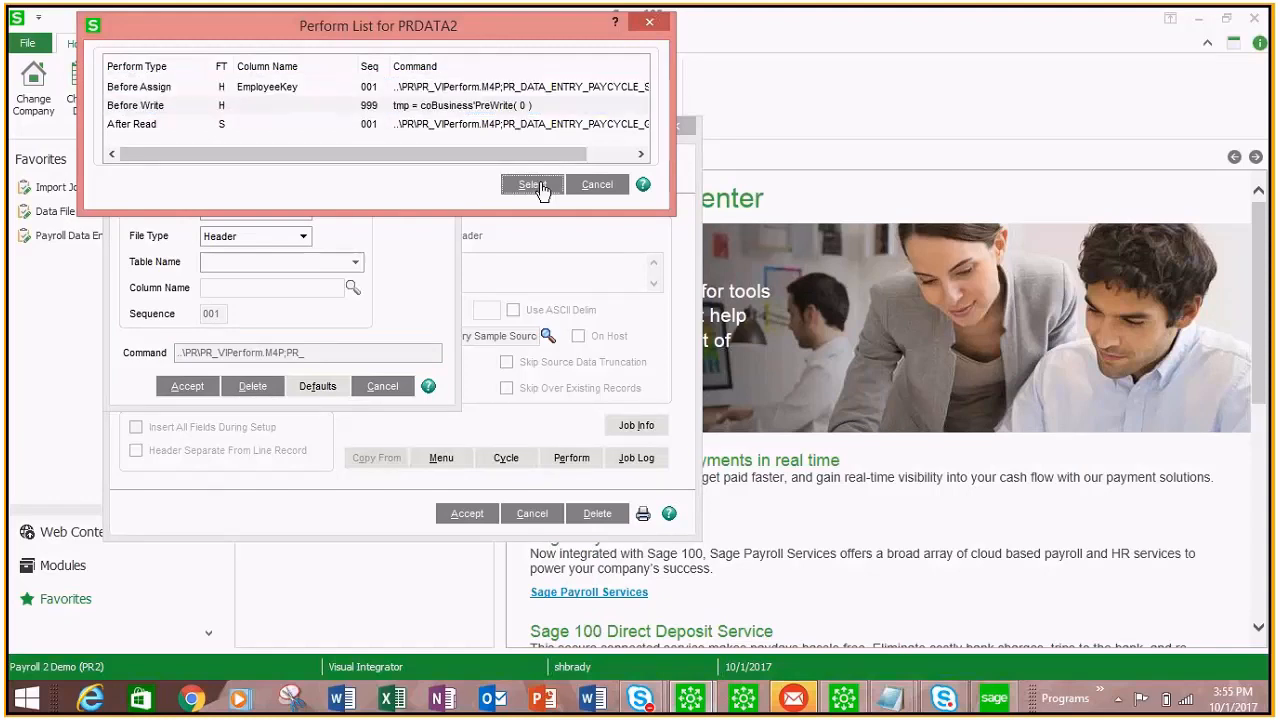
left_click(537, 186)
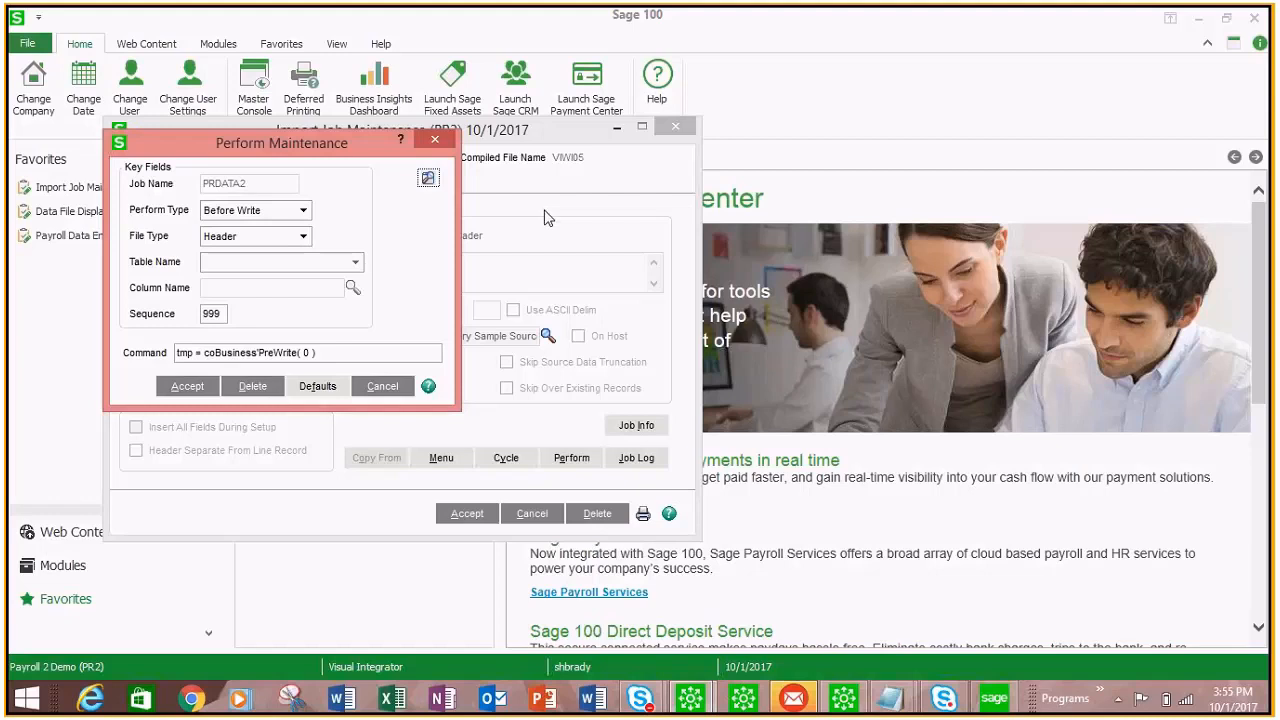
left_click(307, 352)
type("0")
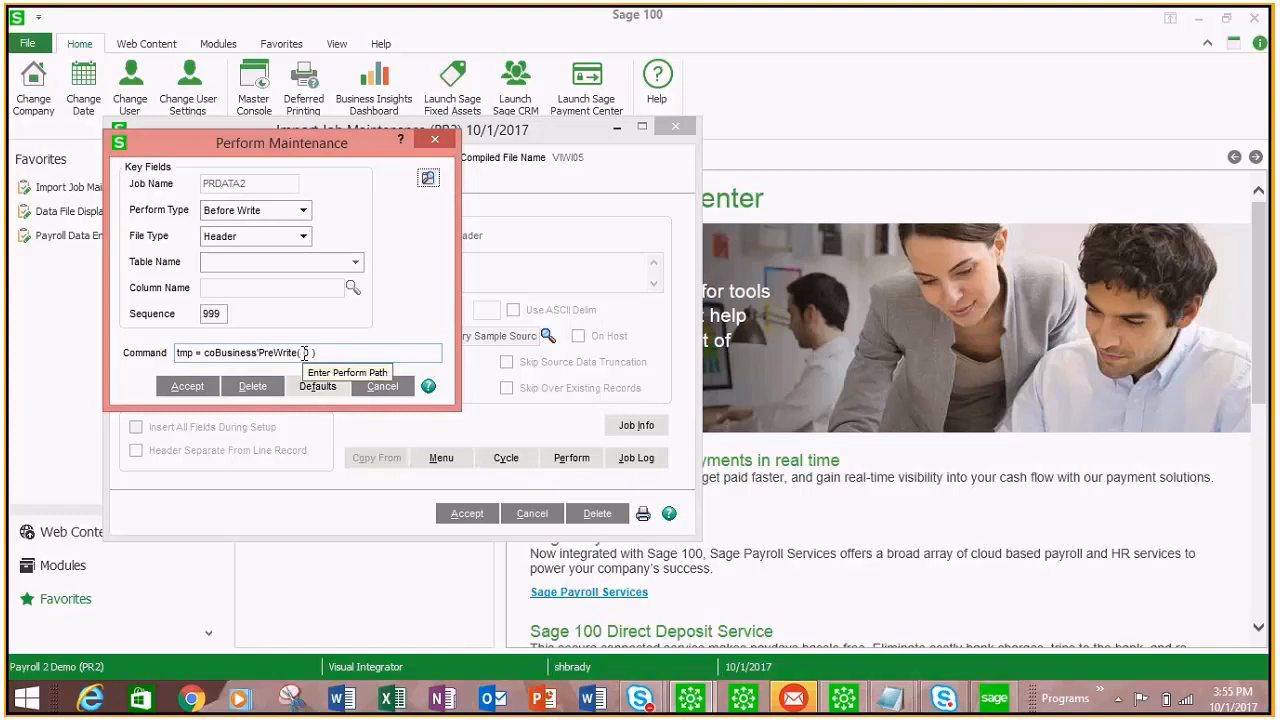
double_click(307, 352)
type("1")
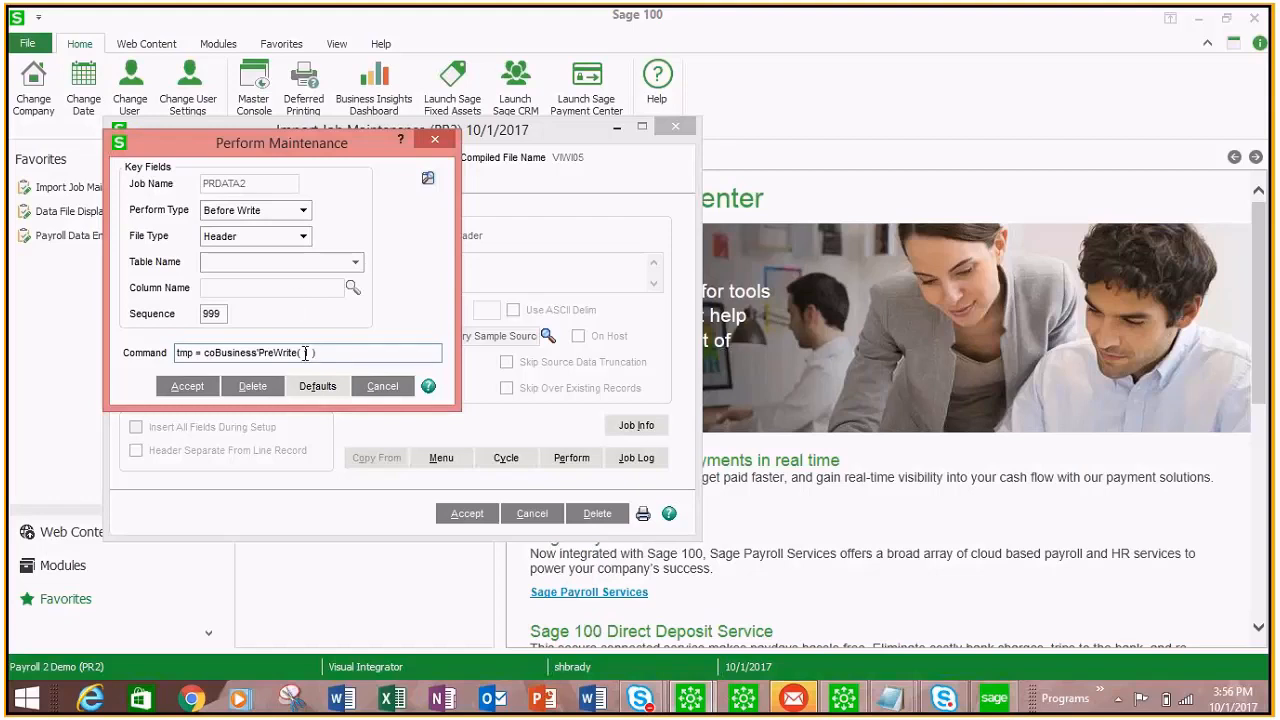
type(")")
left_click(187, 388)
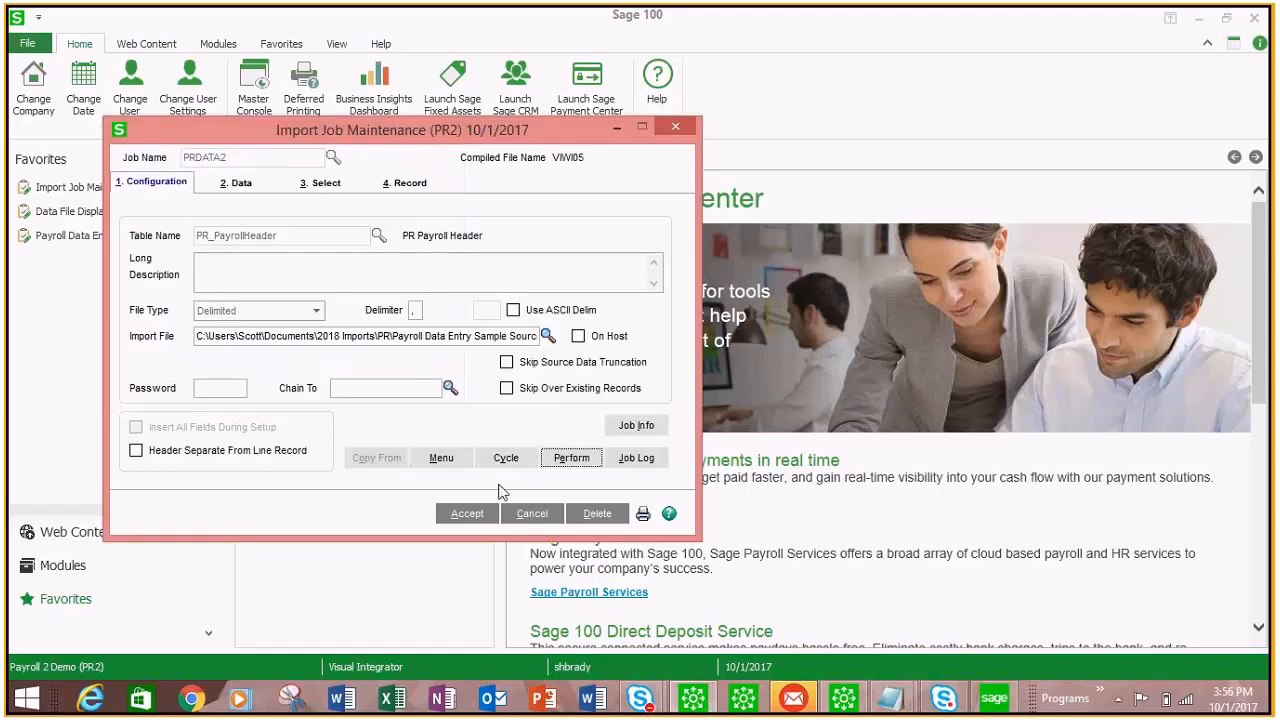
Step: Review the list of perform commands for PRDATA2, and save the job without executing it
left_click(570, 459)
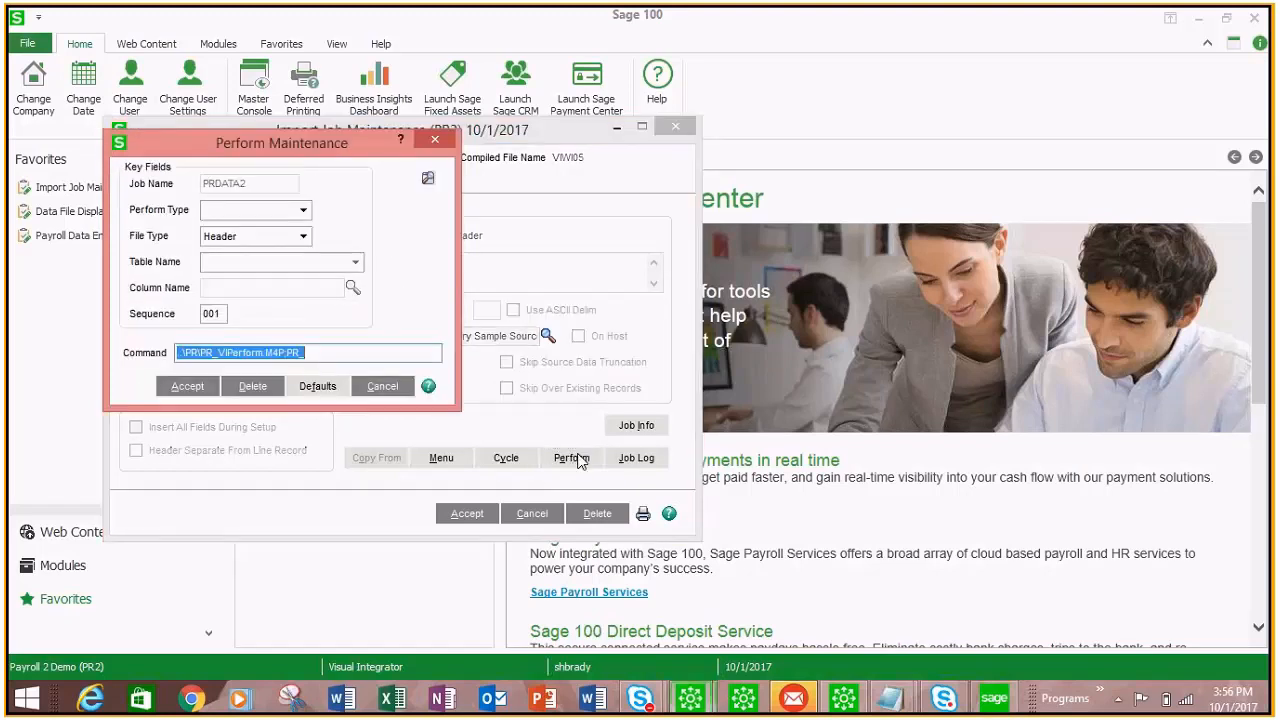
left_click(428, 178)
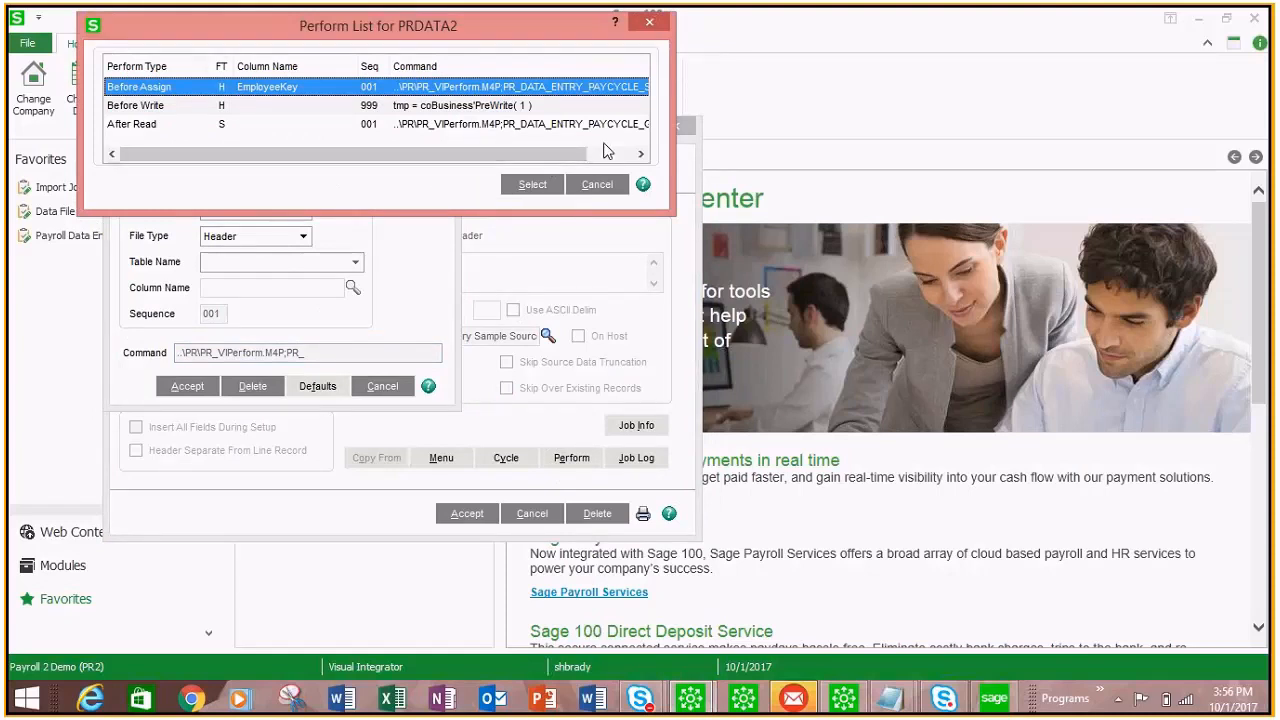
left_click(652, 20)
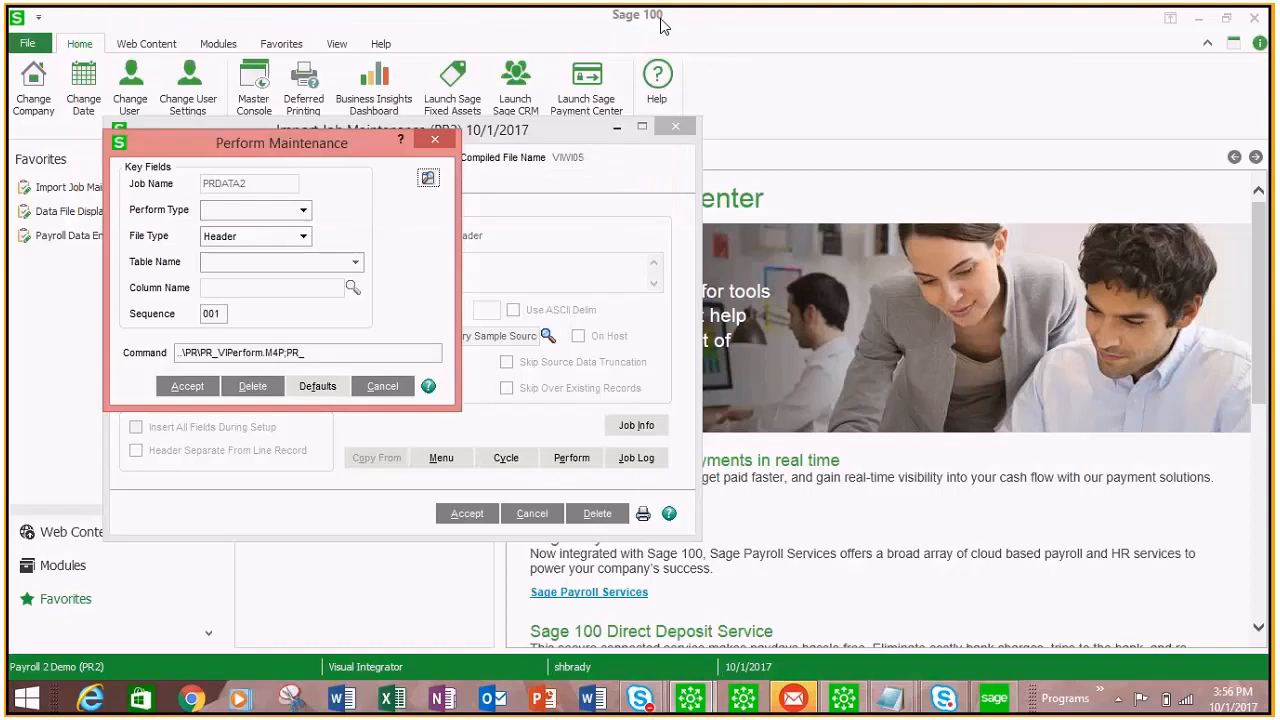
left_click(437, 143)
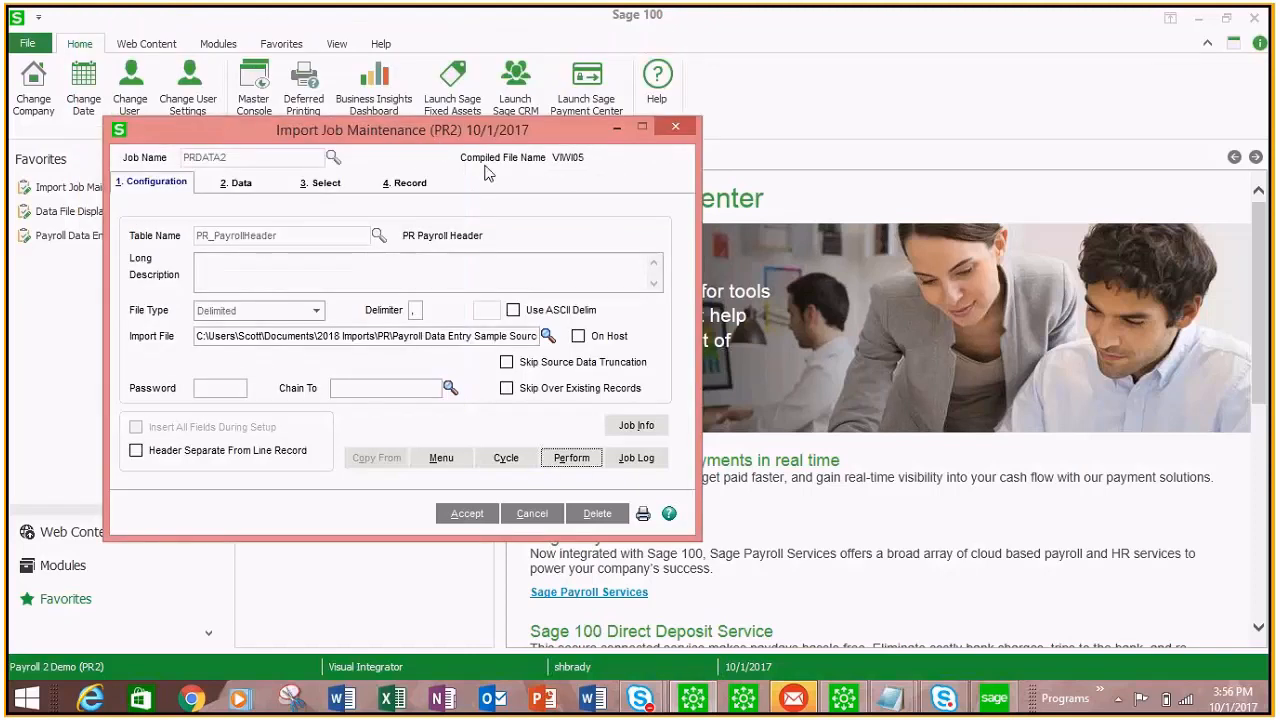
left_click(562, 455)
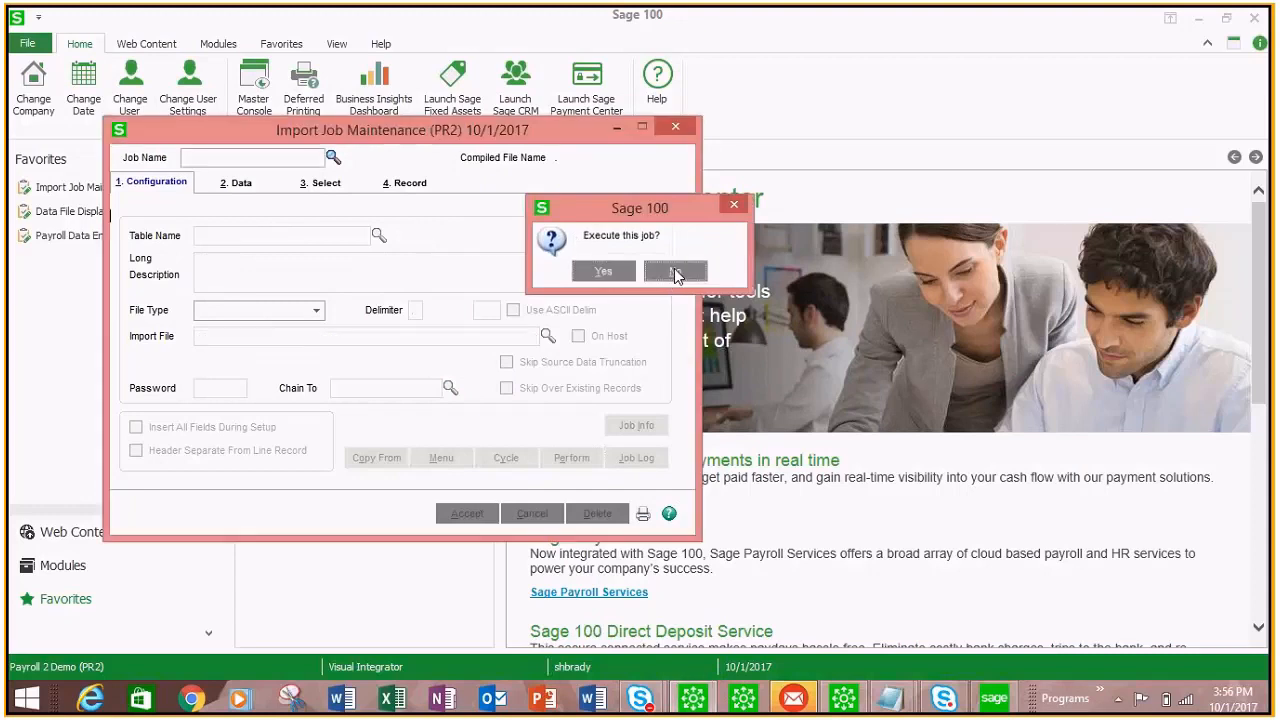
left_click(676, 272)
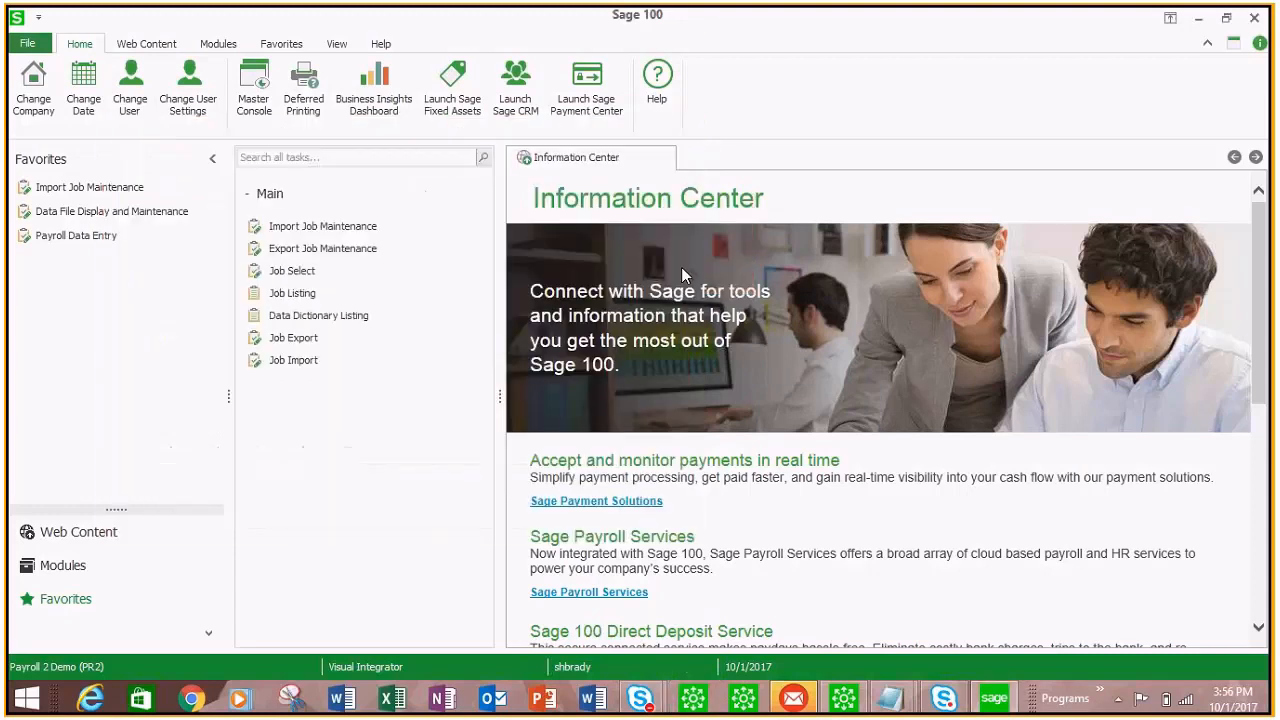
Step: Open the import job PRDATA1 in Import Job Maintenance, accept it and choose to execute it
left_click(326, 235)
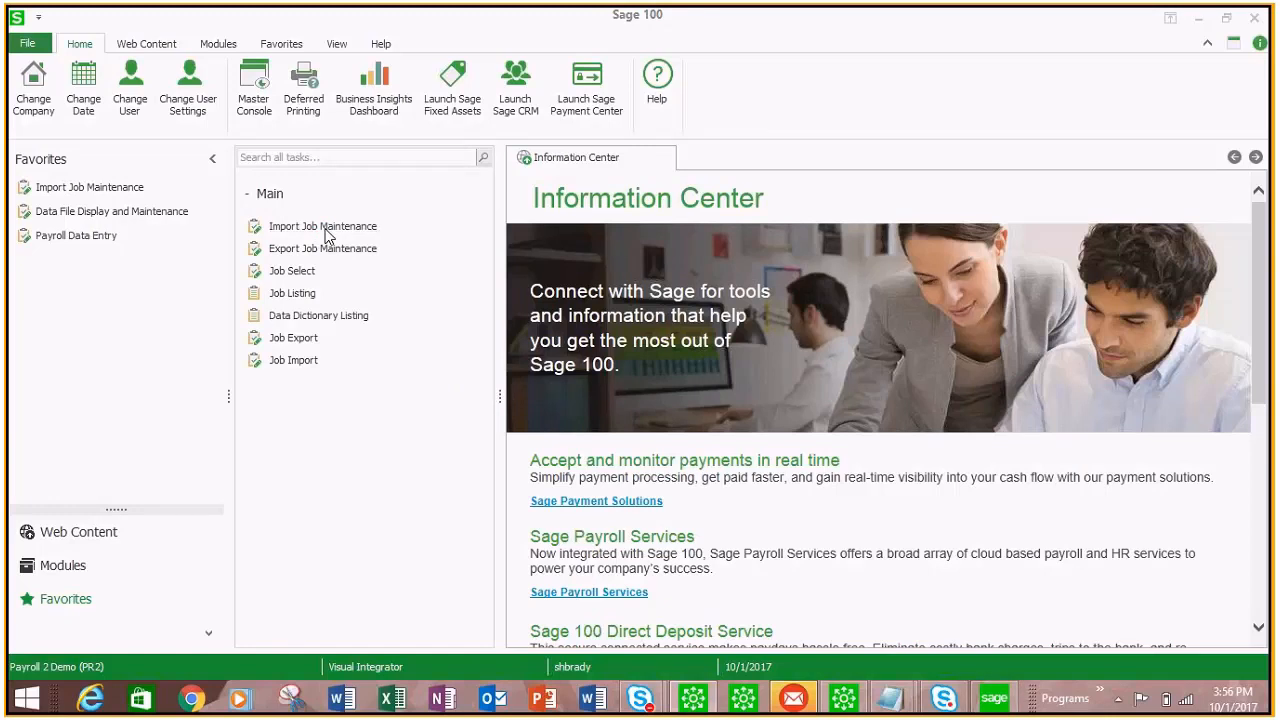
left_click(500, 333)
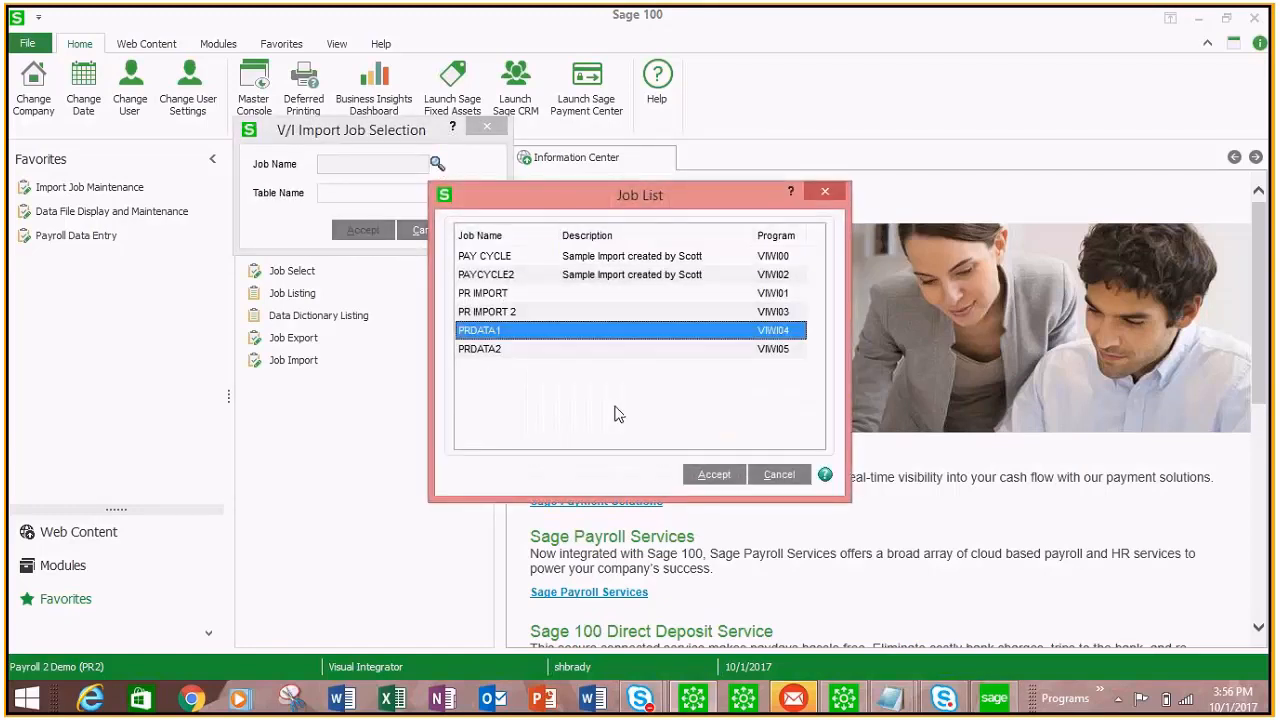
left_click(709, 475)
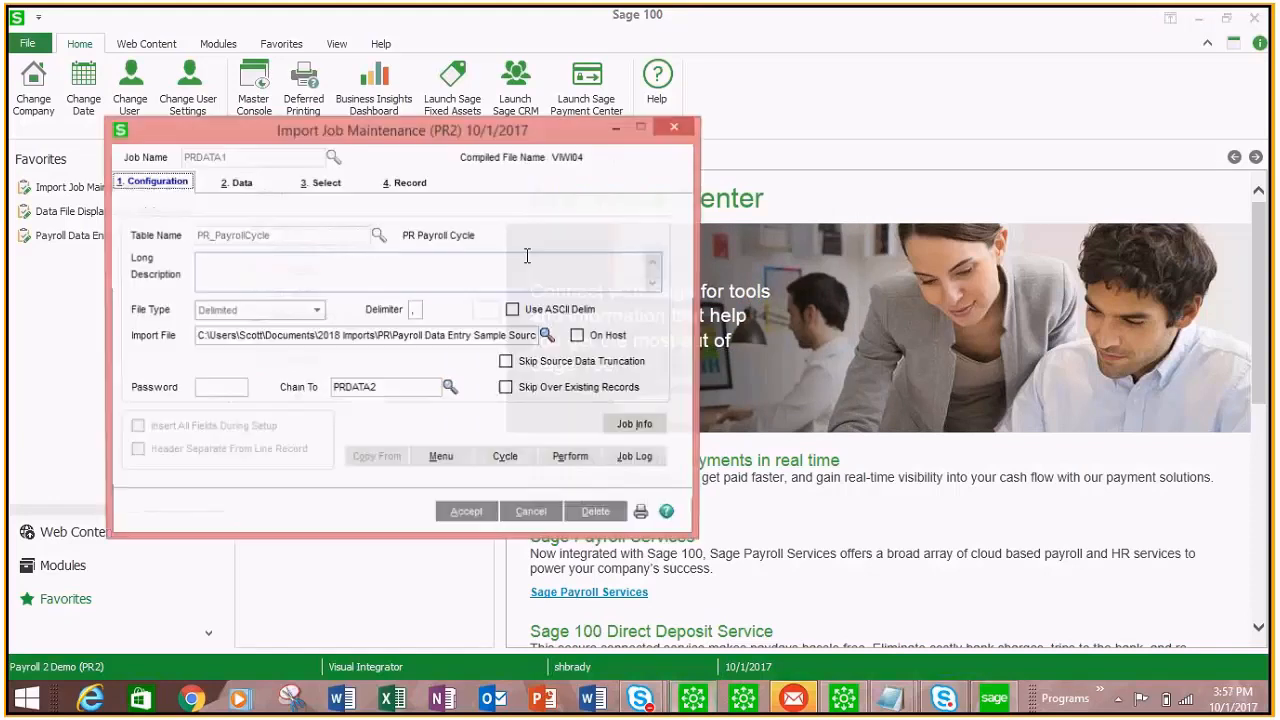
left_click(467, 514)
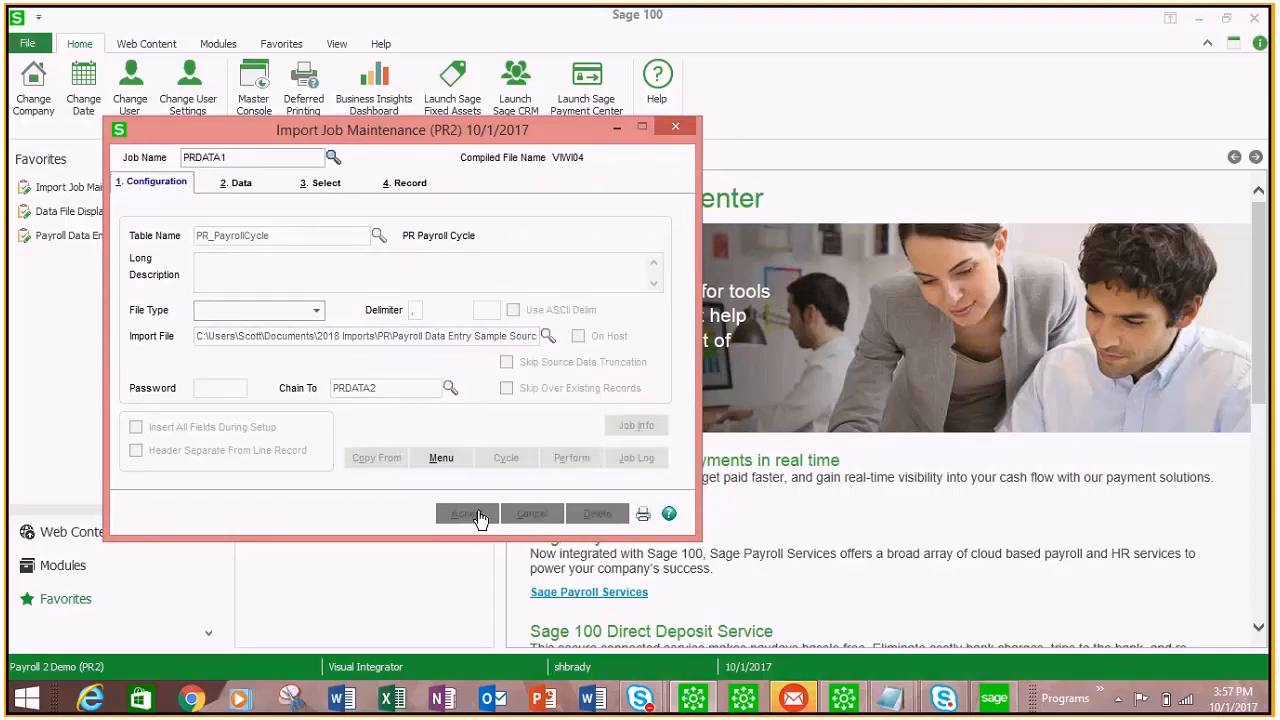
left_click(608, 270)
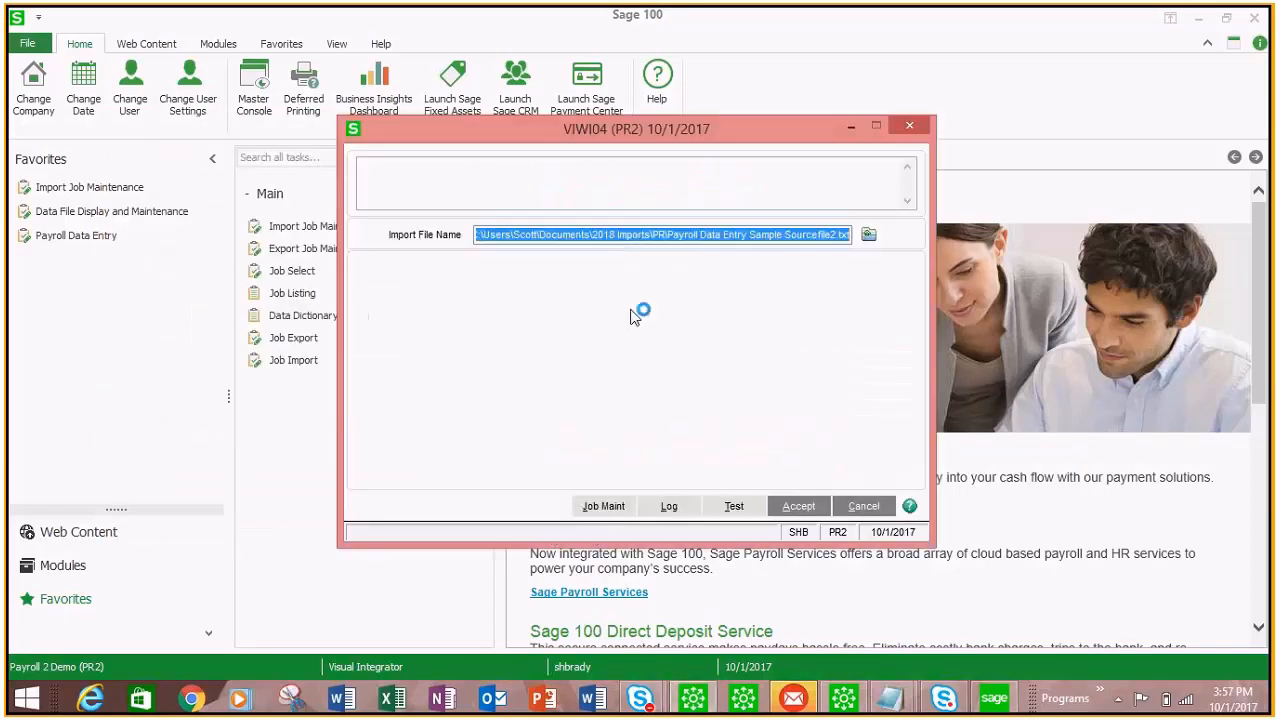
Step: Import the records of PRDATA1 and its chained job PRDATA2 into company PR2, declining to view either job log
left_click(798, 506)
left_click(625, 272)
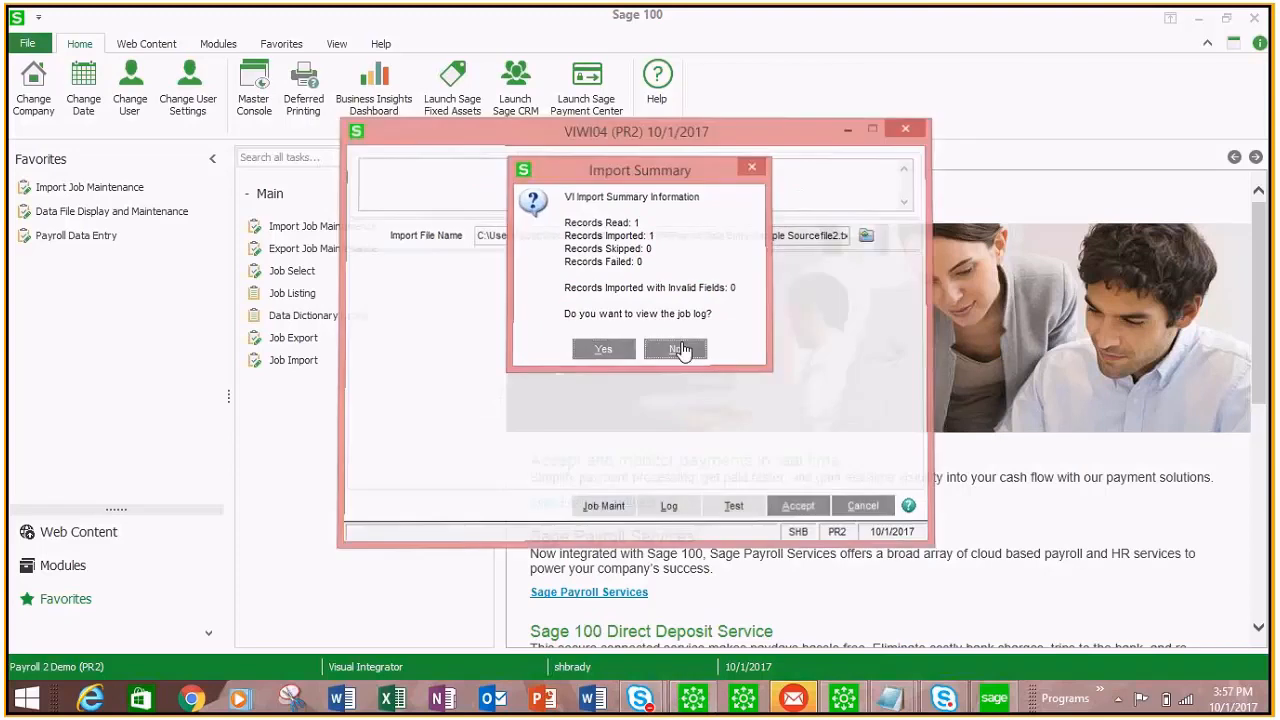
left_click(676, 350)
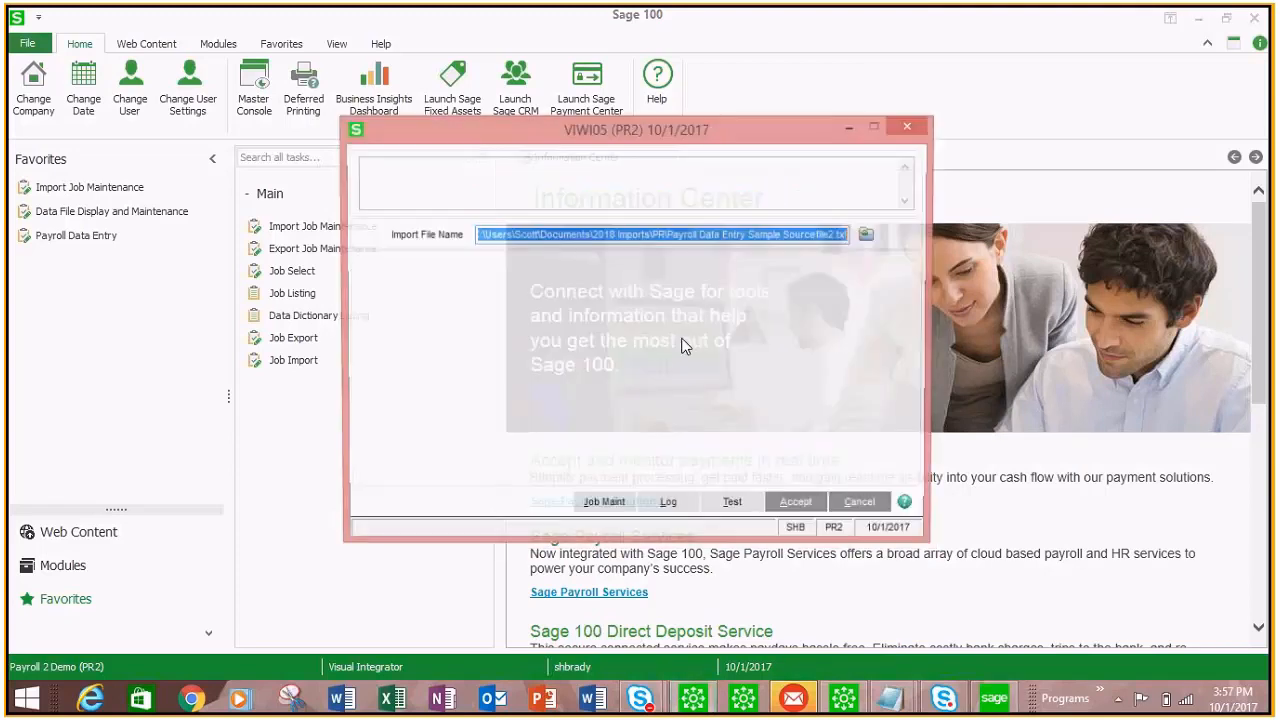
left_click(799, 506)
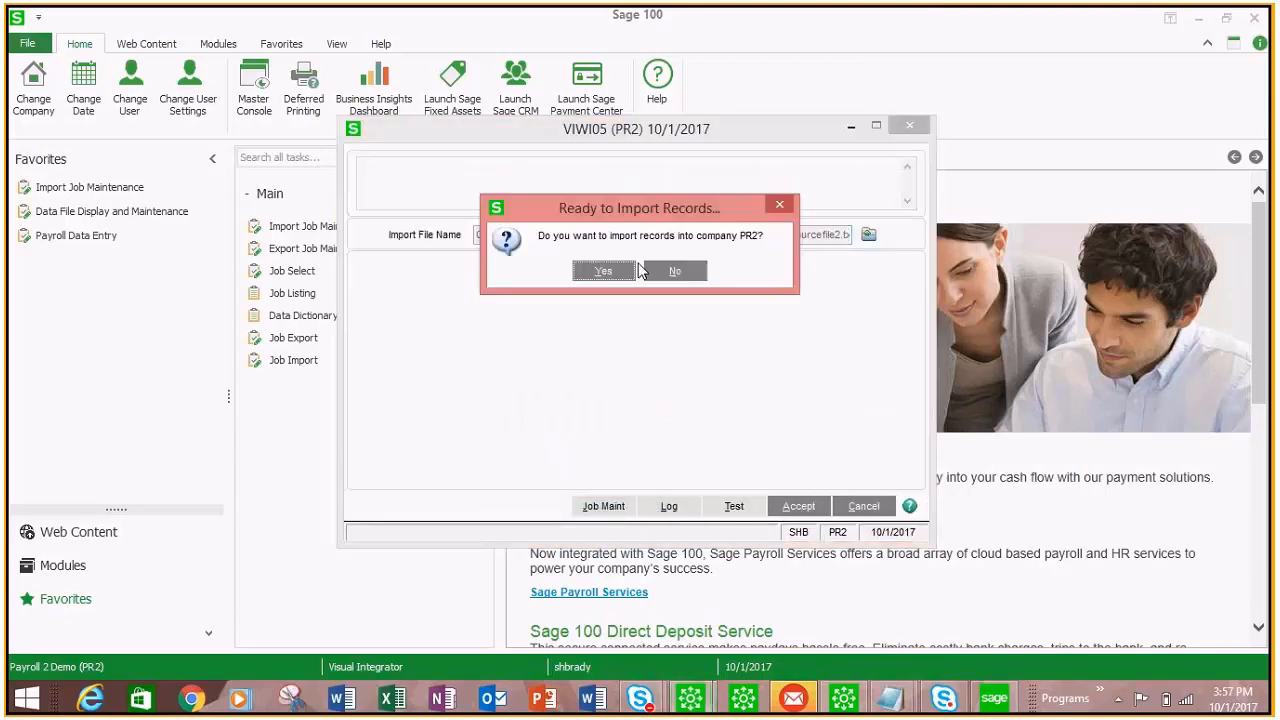
left_click(618, 274)
left_click(690, 350)
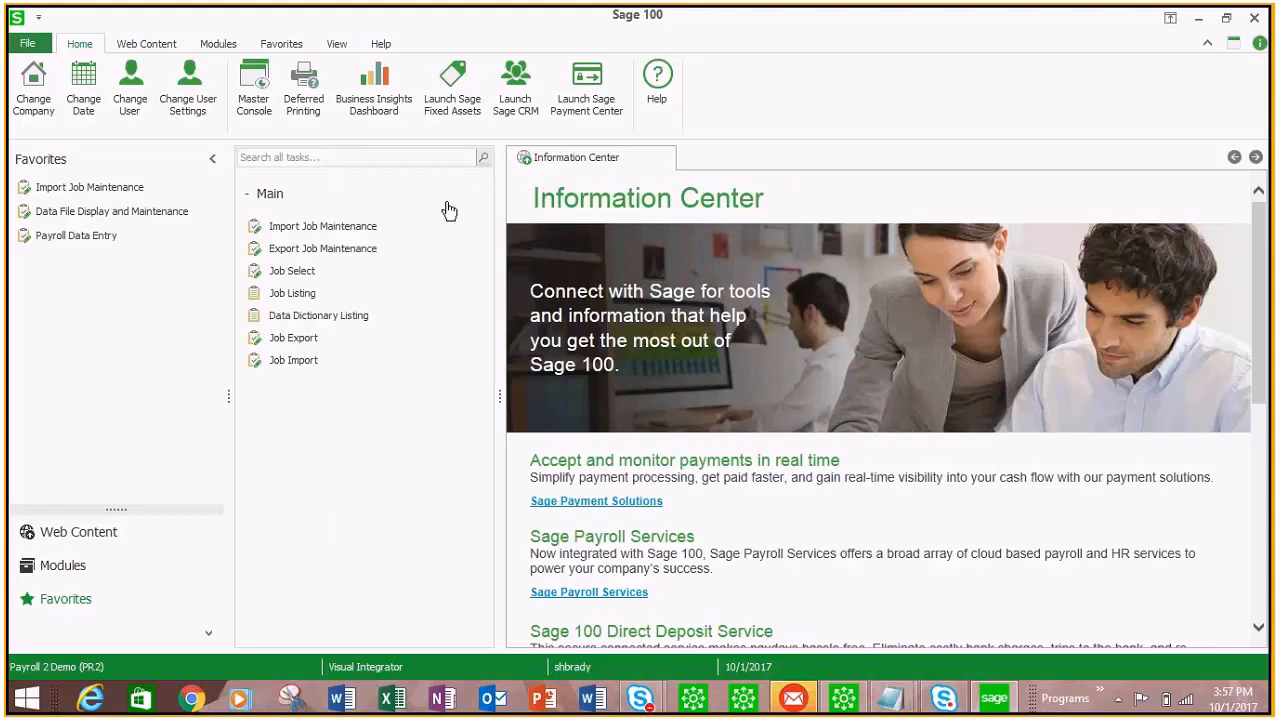
Step: Open the IMPRT batch in Payroll Data Entry and accept its Biweekly pay cycle settings
left_click(72, 238)
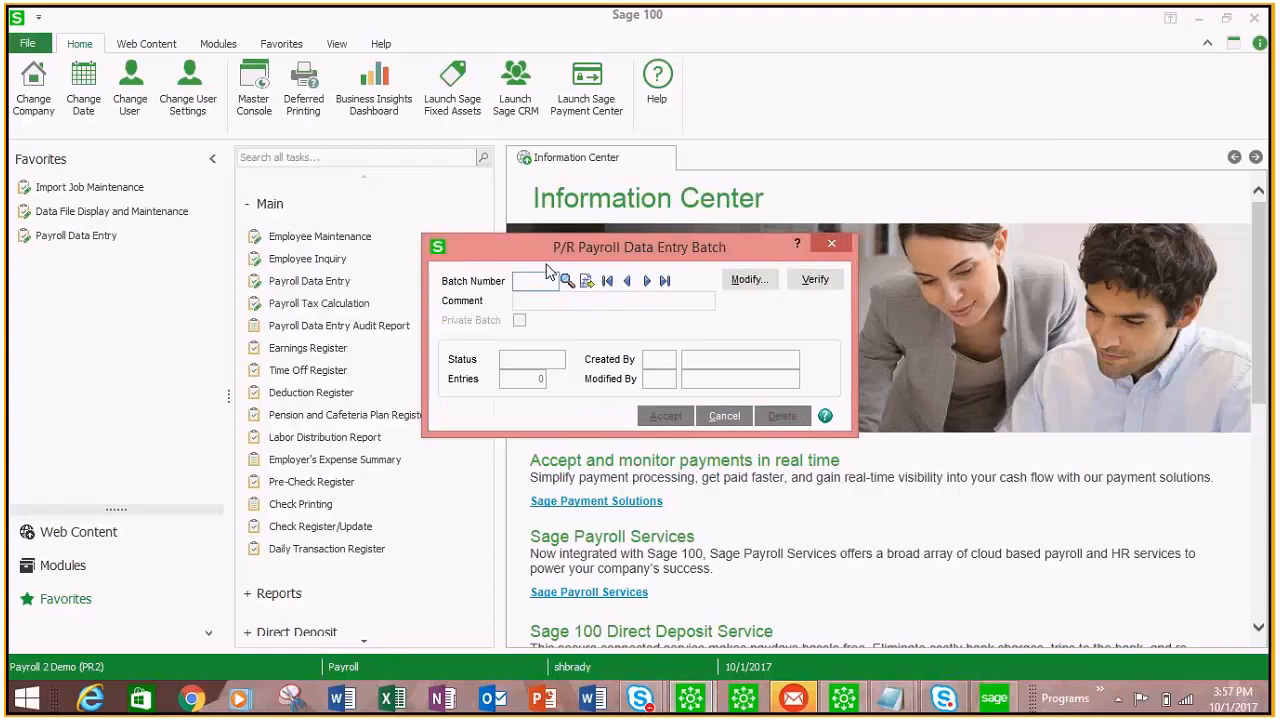
left_click(567, 281)
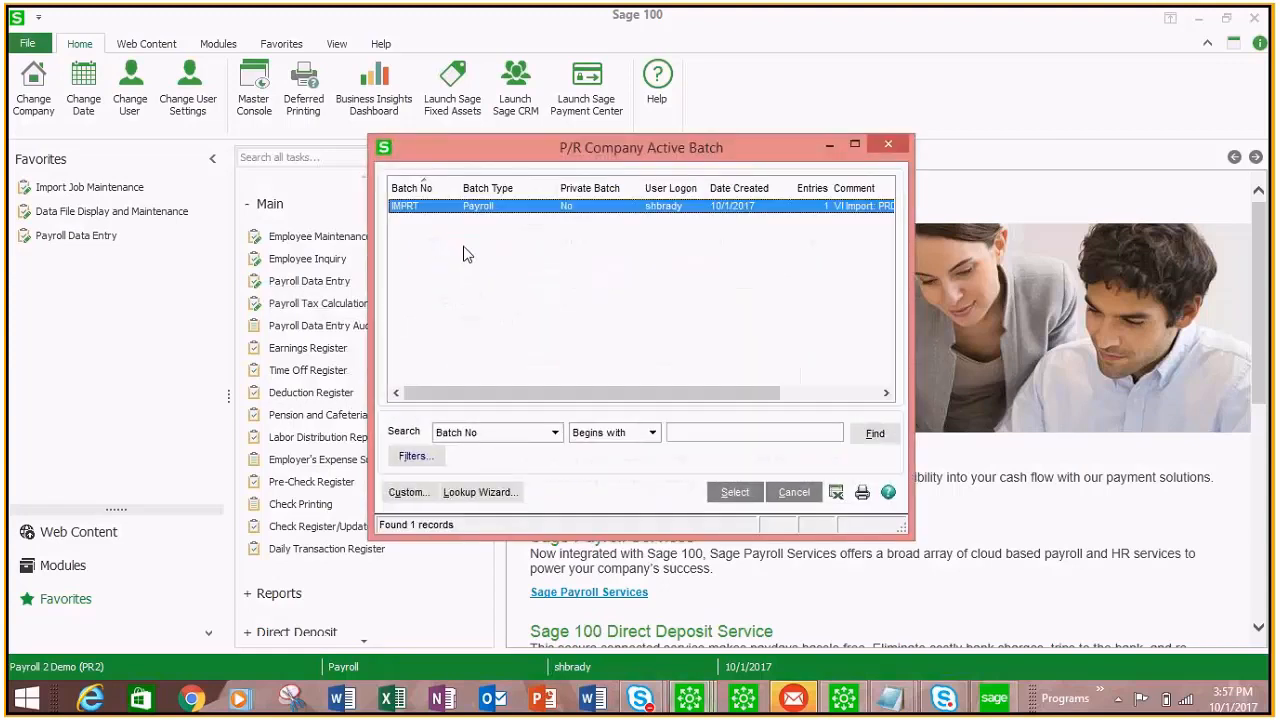
left_click(732, 488)
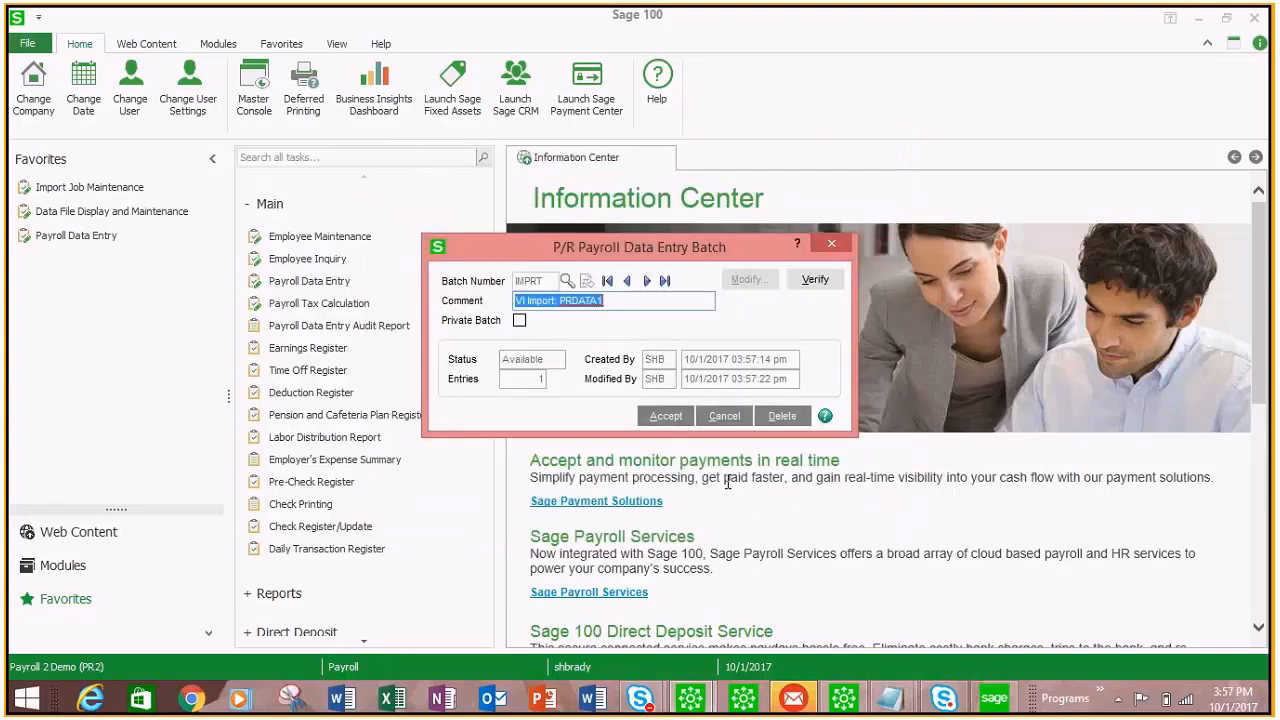
left_click(665, 415)
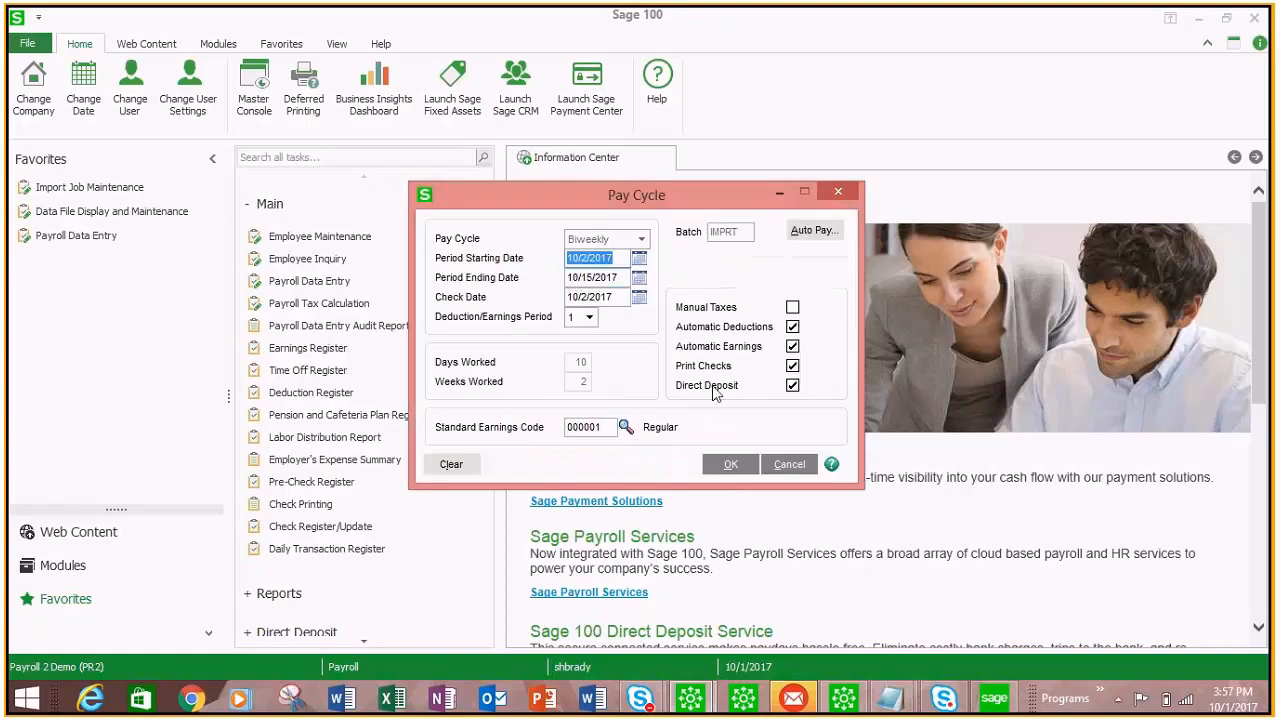
left_click(731, 465)
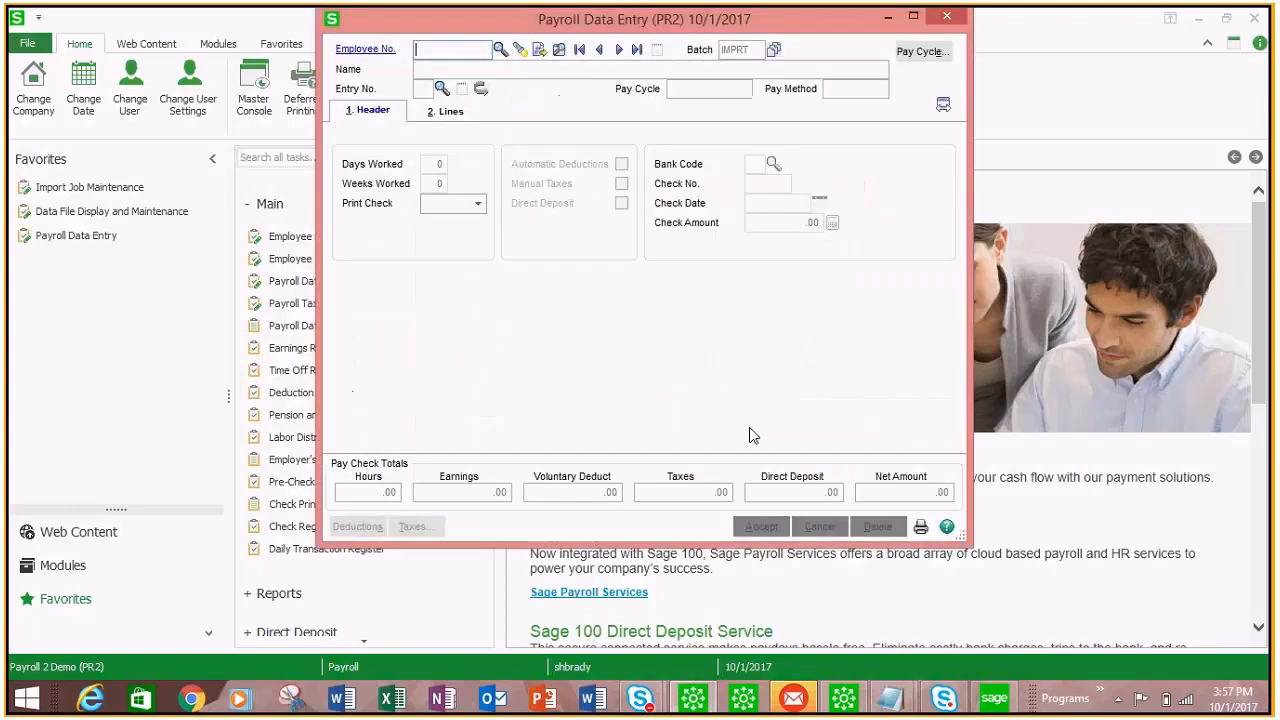
Step: Look up the imported employee entry, review its earnings and deduction lines, and close Payroll Data Entry
left_click(520, 51)
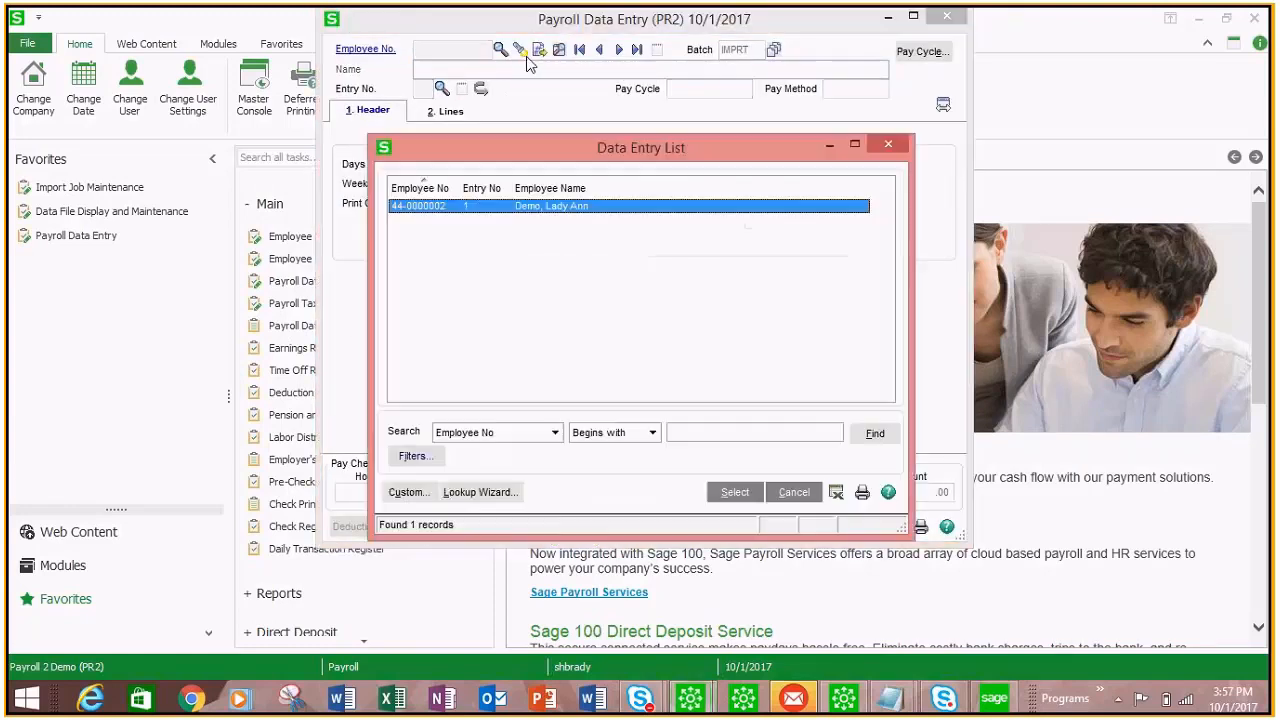
left_click(735, 494)
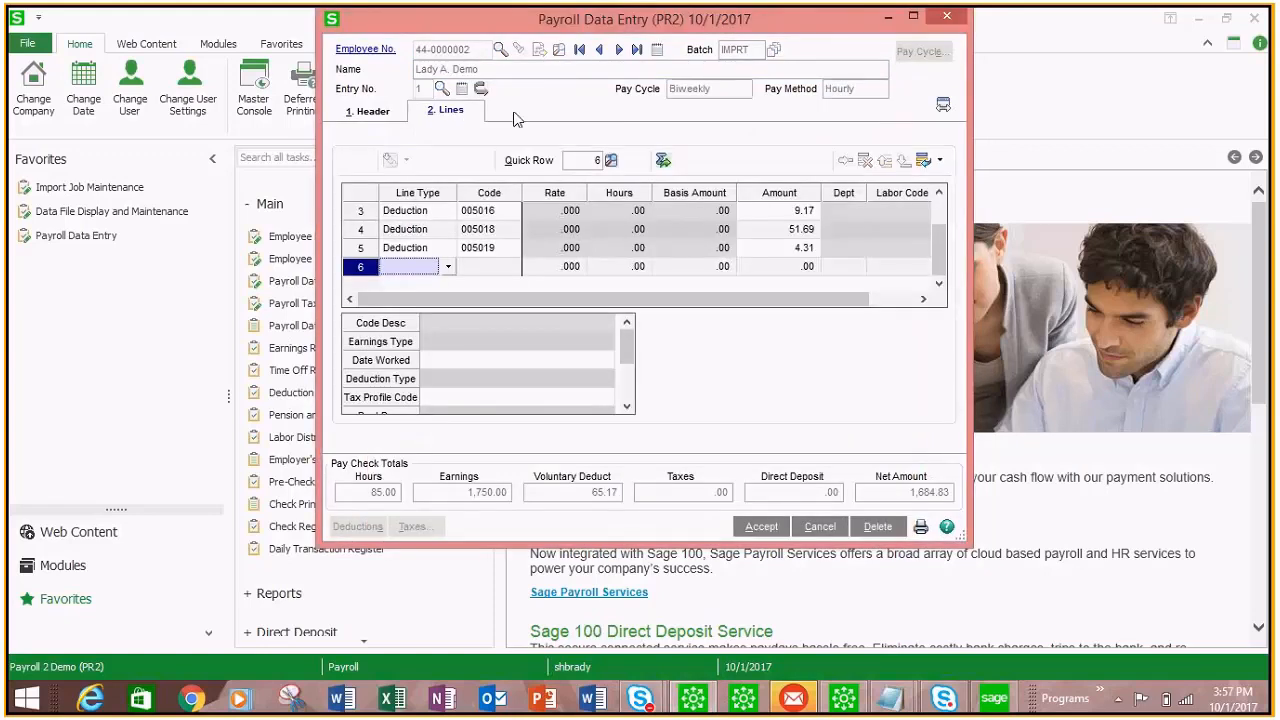
left_click(940, 194)
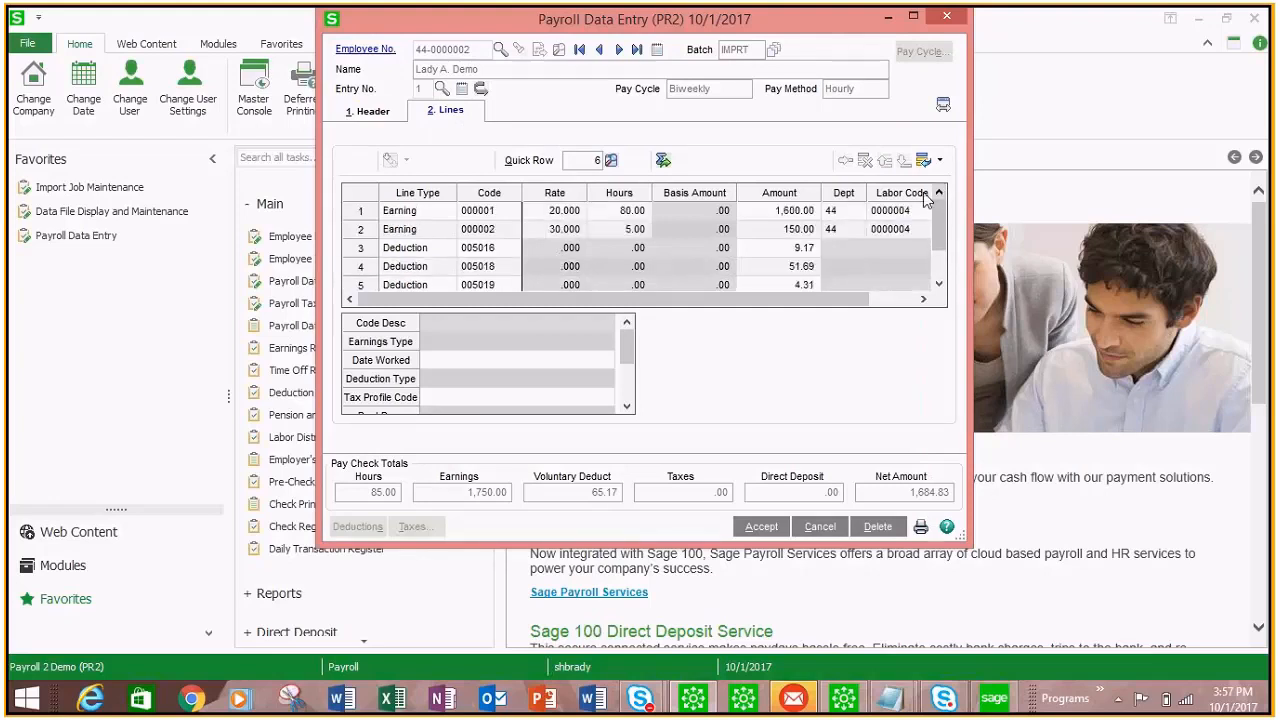
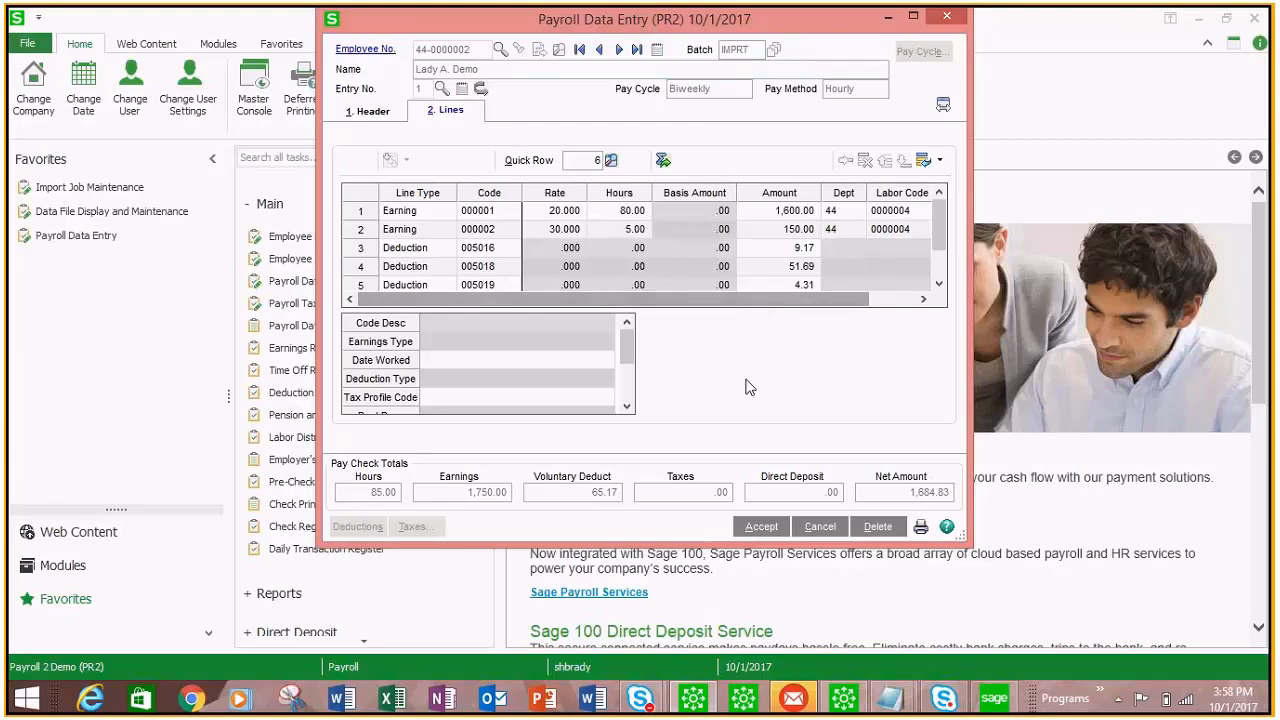
left_click(819, 527)
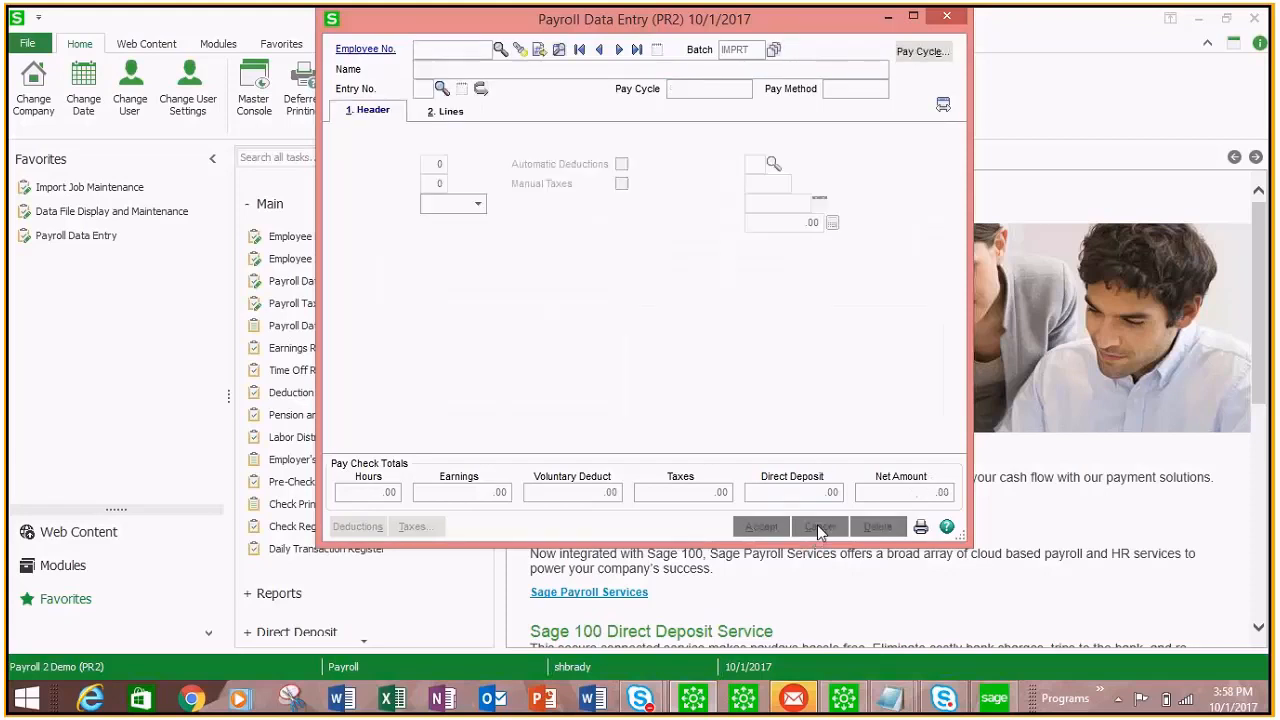
left_click(948, 19)
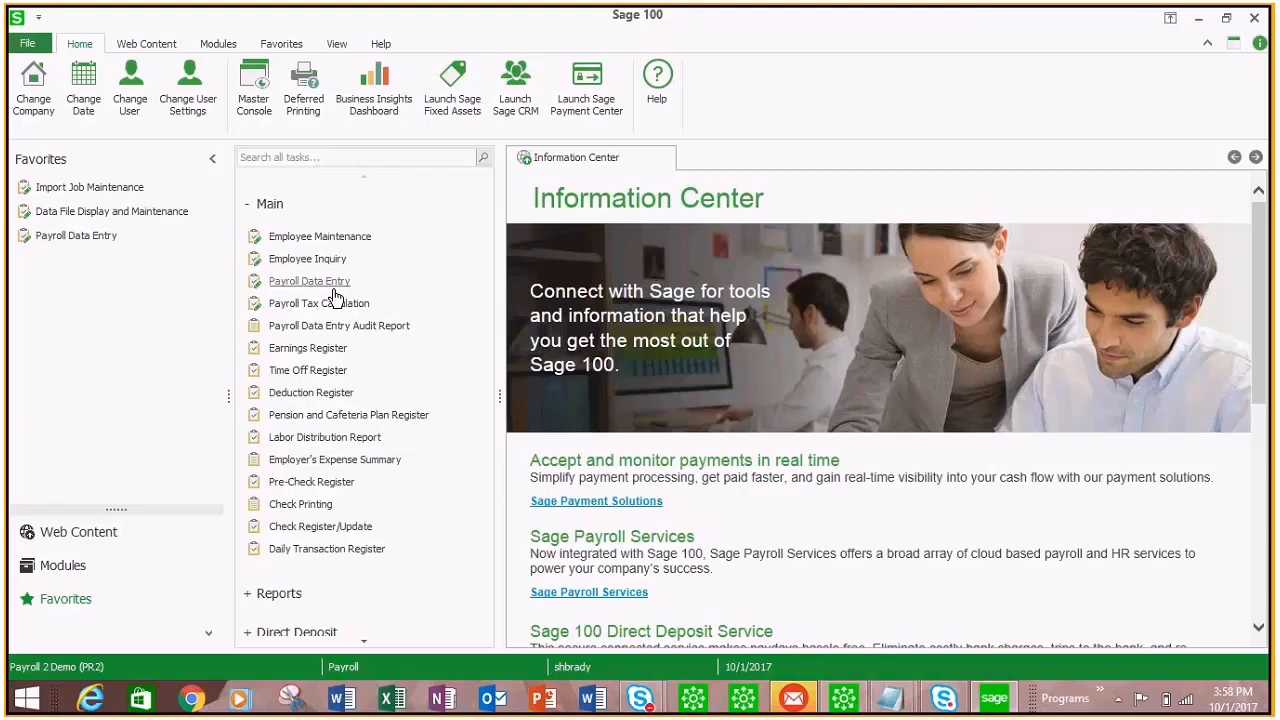
Step: Select the IMPRT batch in Payroll Data Entry, delete it and close the batch window
left_click(333, 289)
left_click(566, 282)
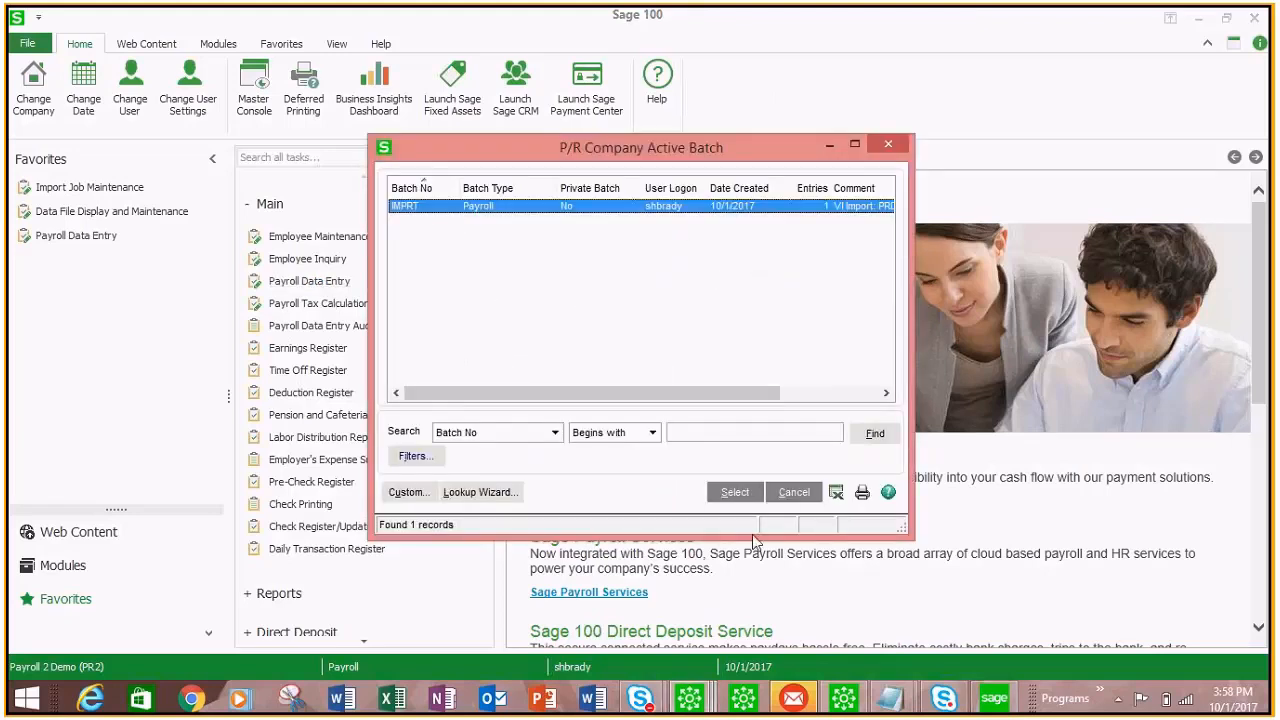
left_click(735, 492)
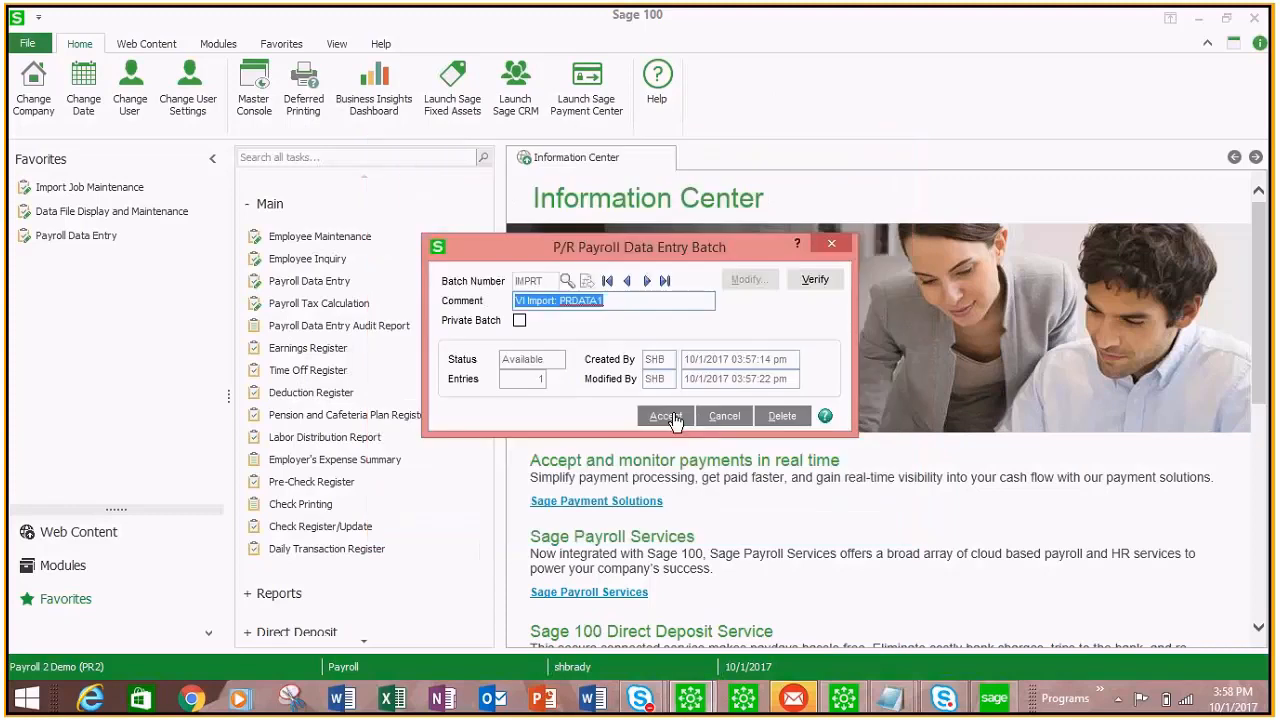
left_click(784, 416)
left_click(612, 268)
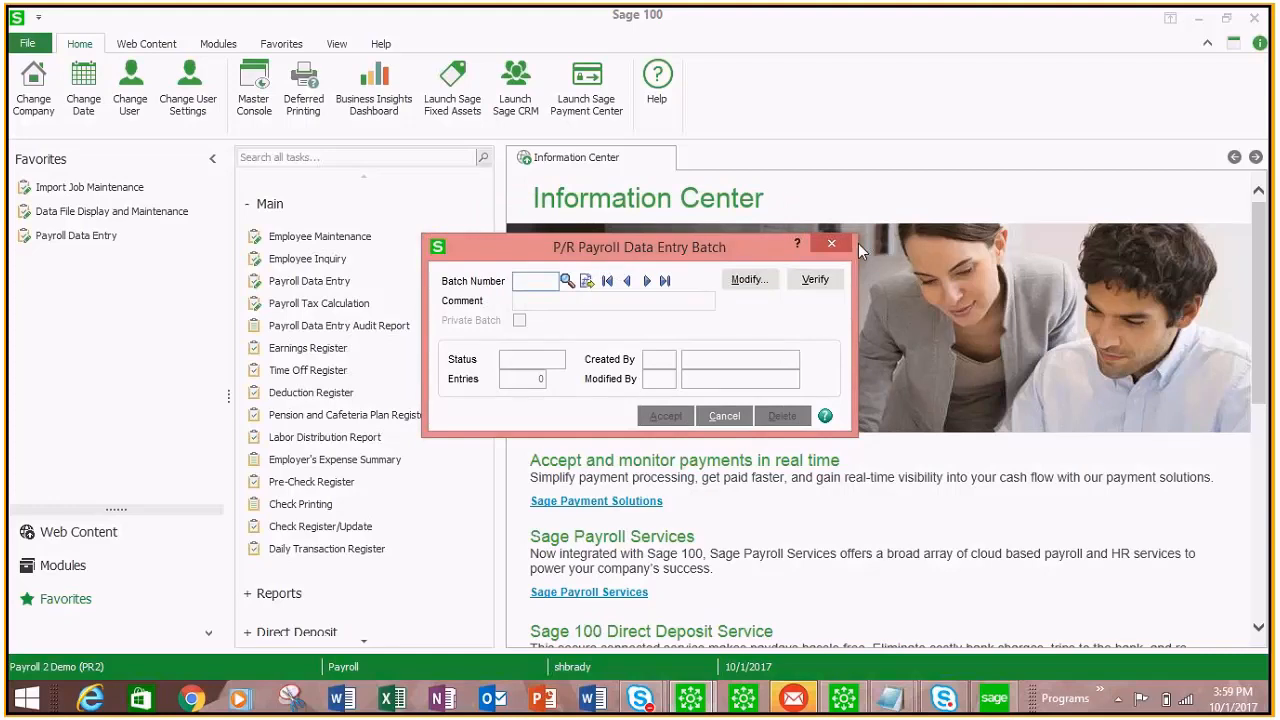
left_click(831, 243)
left_click(307, 284)
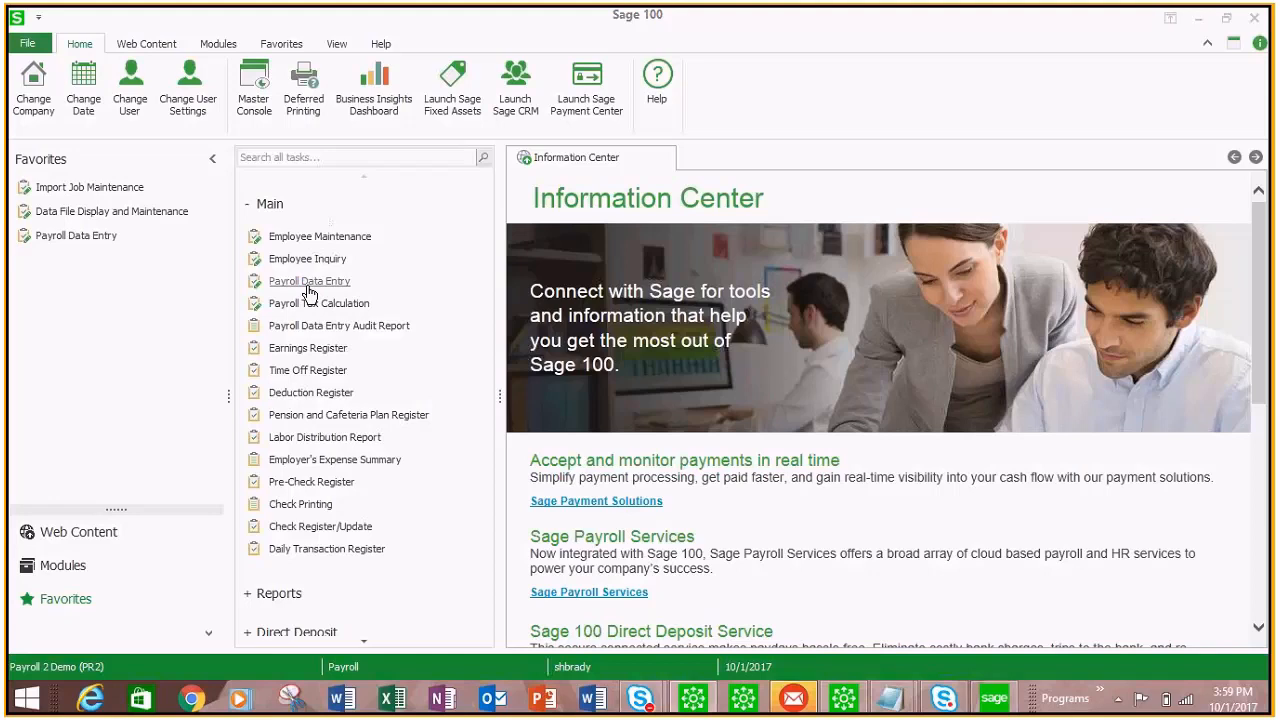
left_click(831, 245)
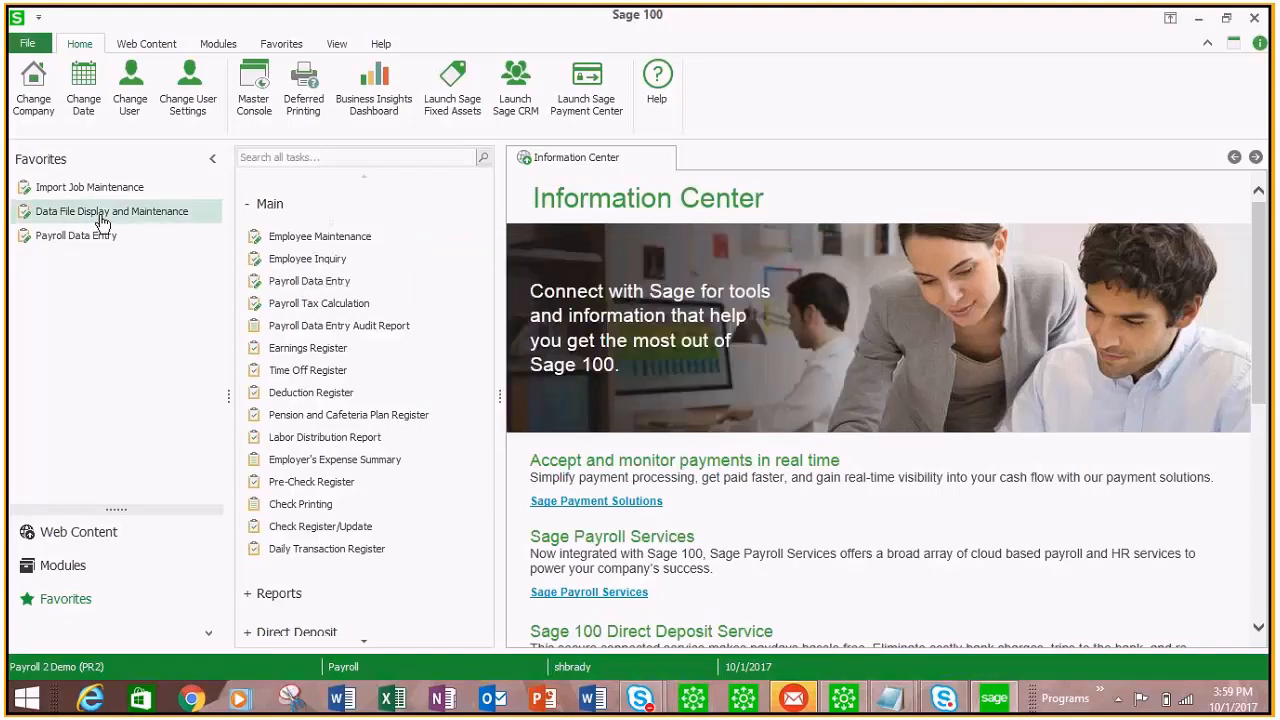
Step: Open the import job PR IMPORT in Import Job Maintenance and bring up Payroll Data Entry Sample Sourcefile.txt in Notepad
left_click(82, 189)
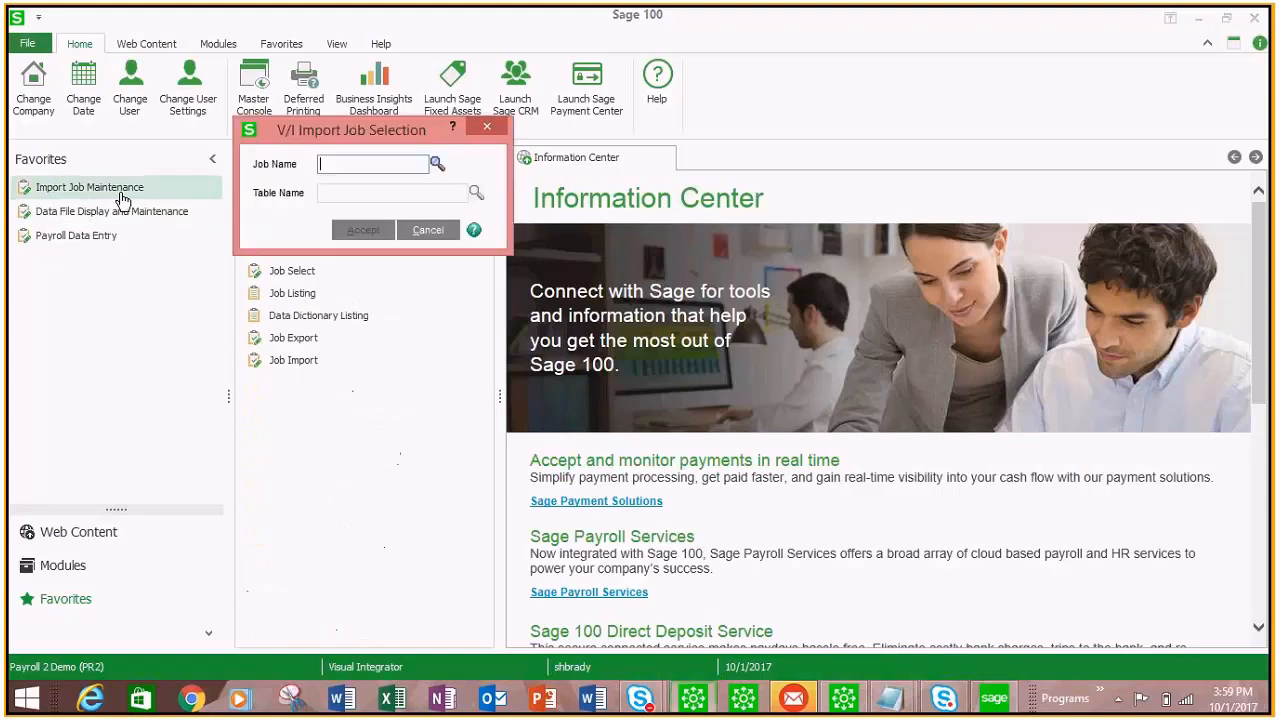
left_click(437, 165)
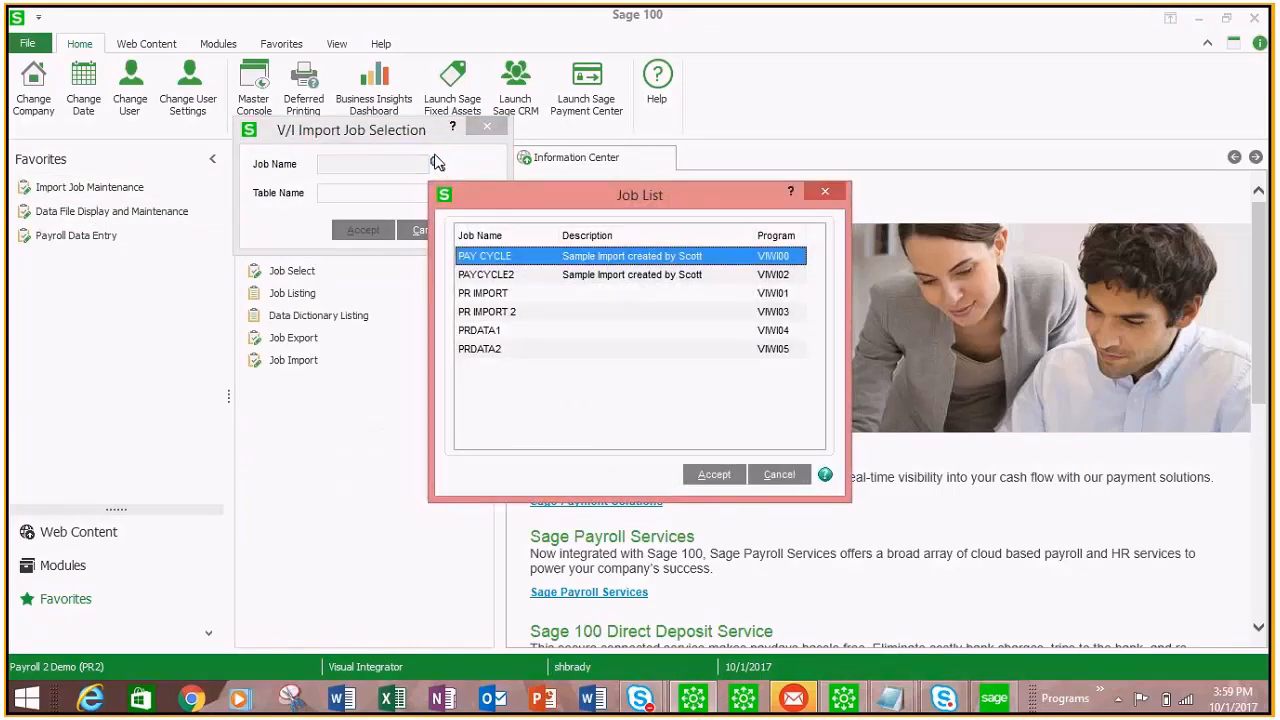
double_click(490, 293)
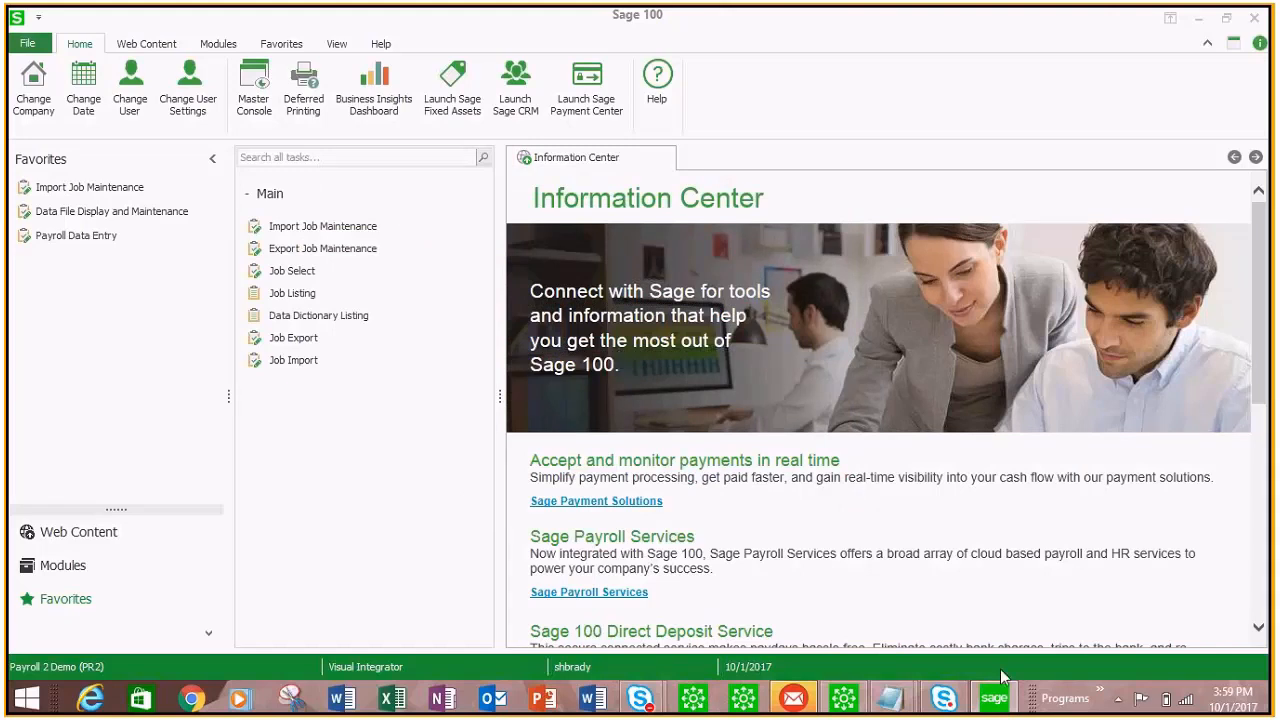
mouse_move(905, 695)
left_click(1030, 620)
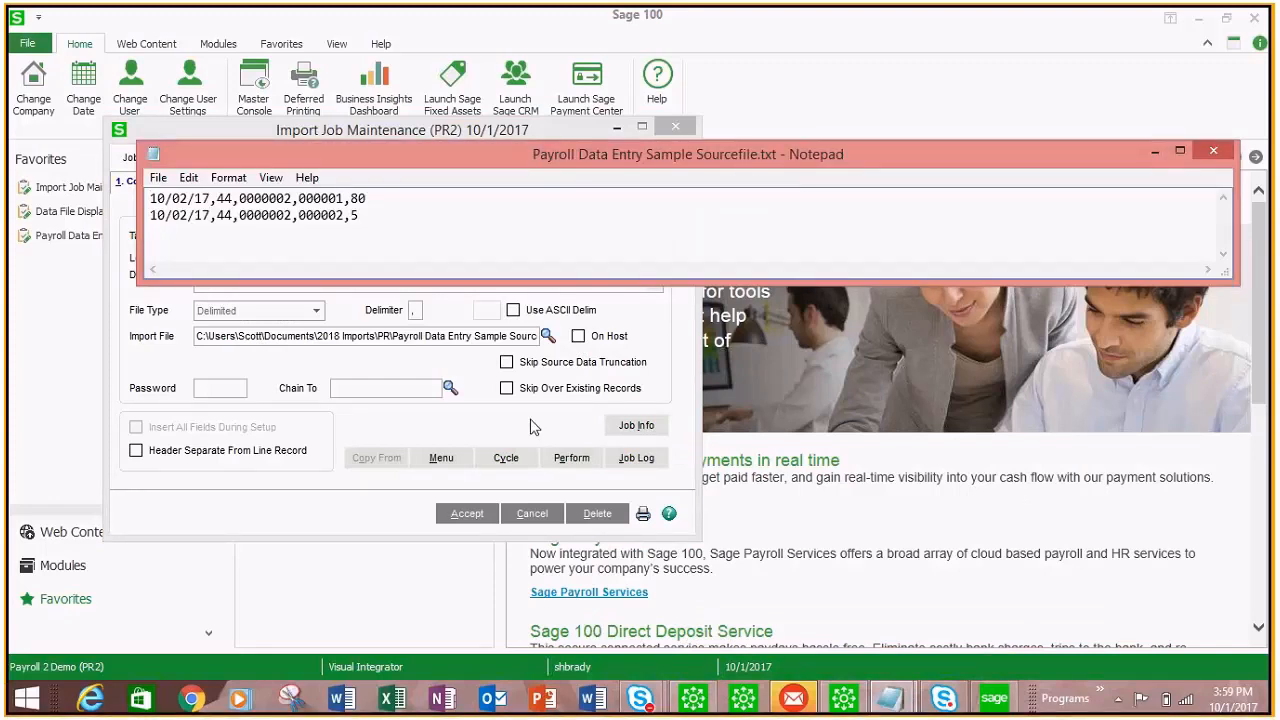
Step: Arrange the Notepad source file and the PR IMPORT job window so both are readable, and display the job's data fields
left_click_drag(880, 154, 809, 35)
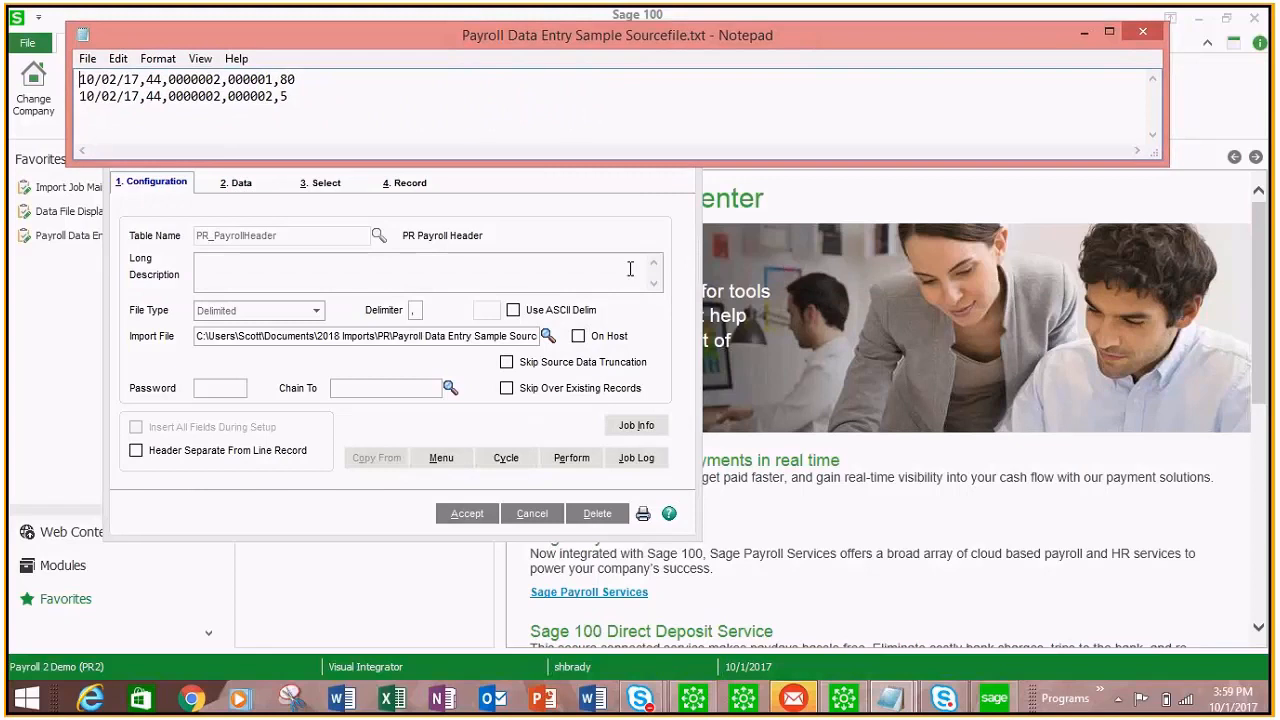
left_click(636, 196)
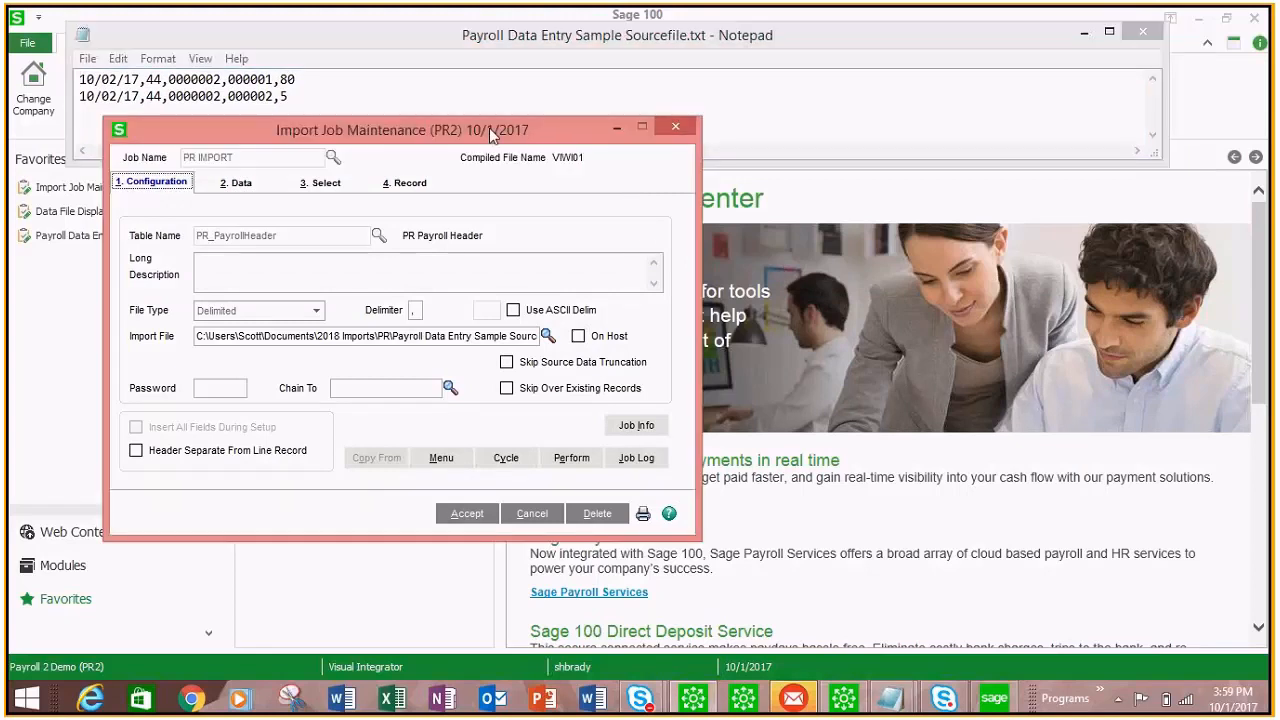
left_click_drag(490, 135, 555, 139)
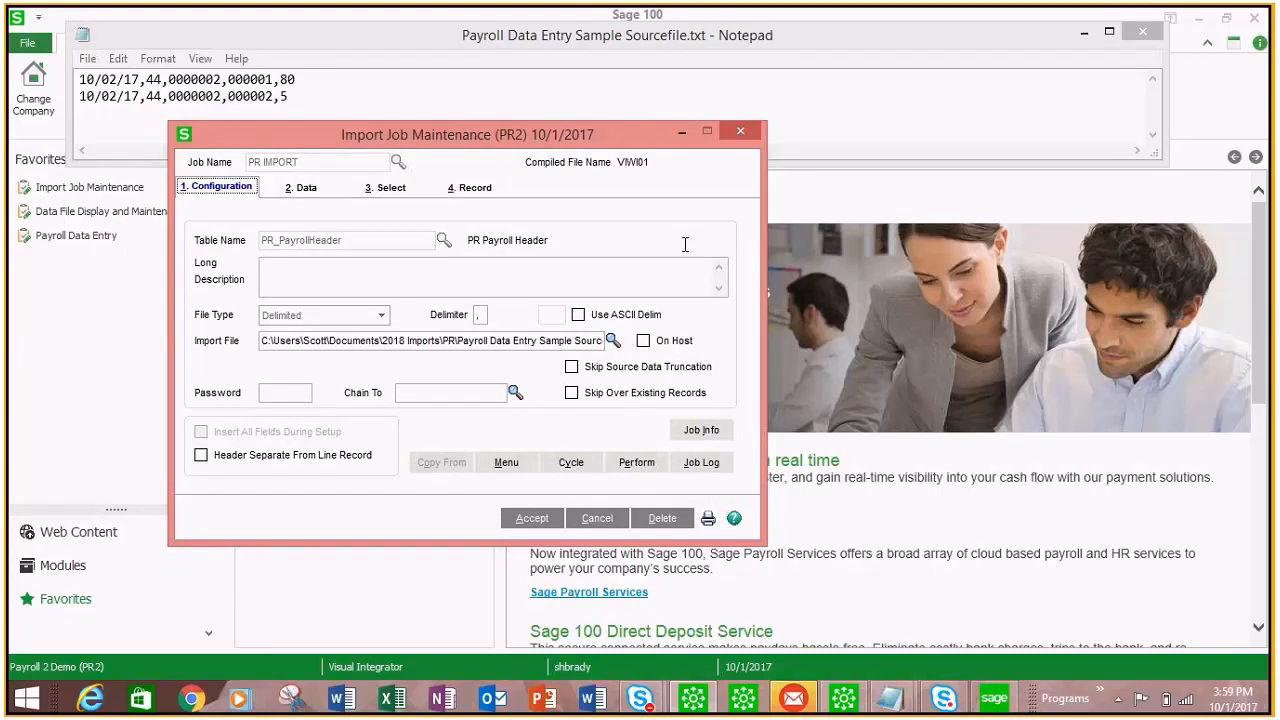
left_click(305, 194)
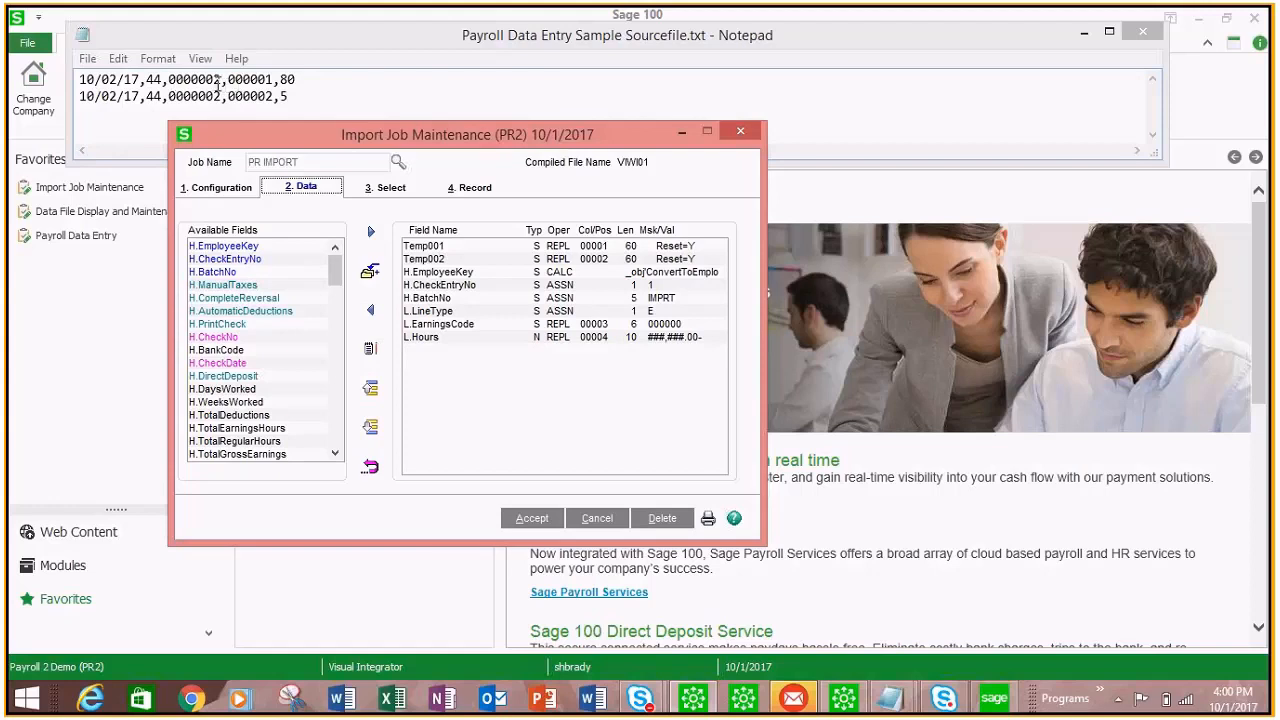
Step: Set the source column position of the Temp001 field to 2 and accept its field properties
left_click(444, 249)
double_click(444, 249)
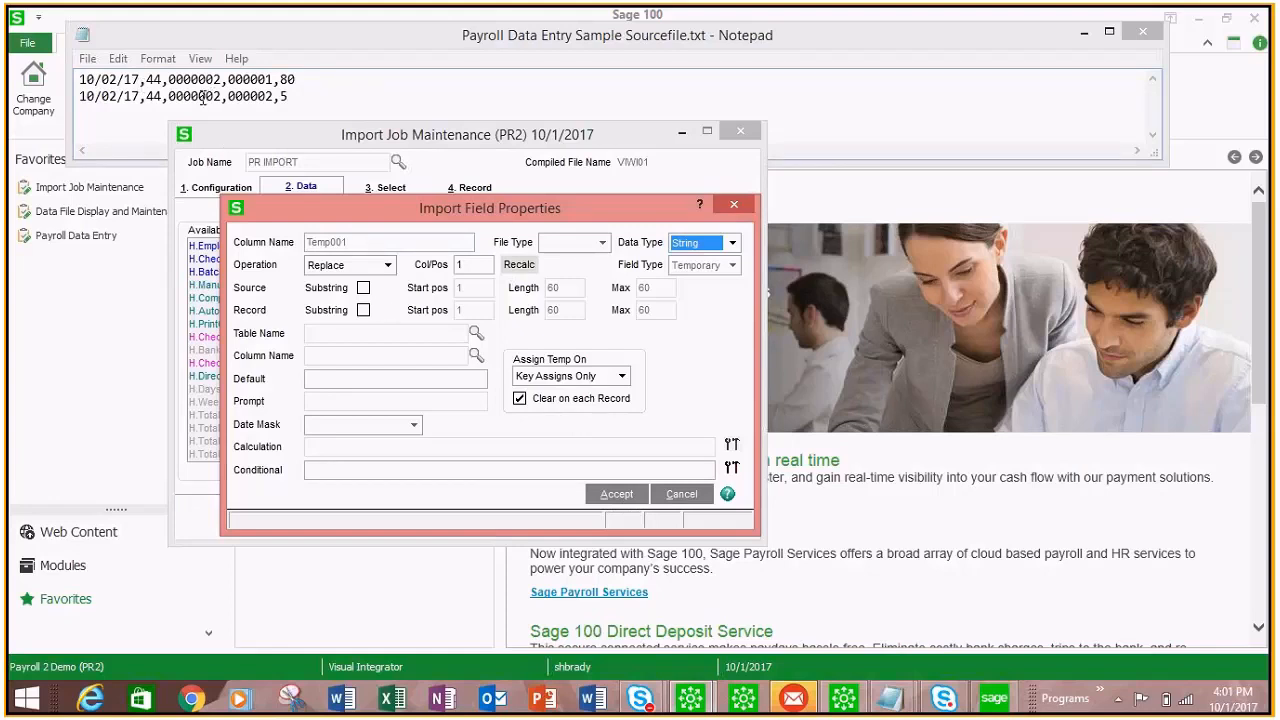
left_click(458, 263)
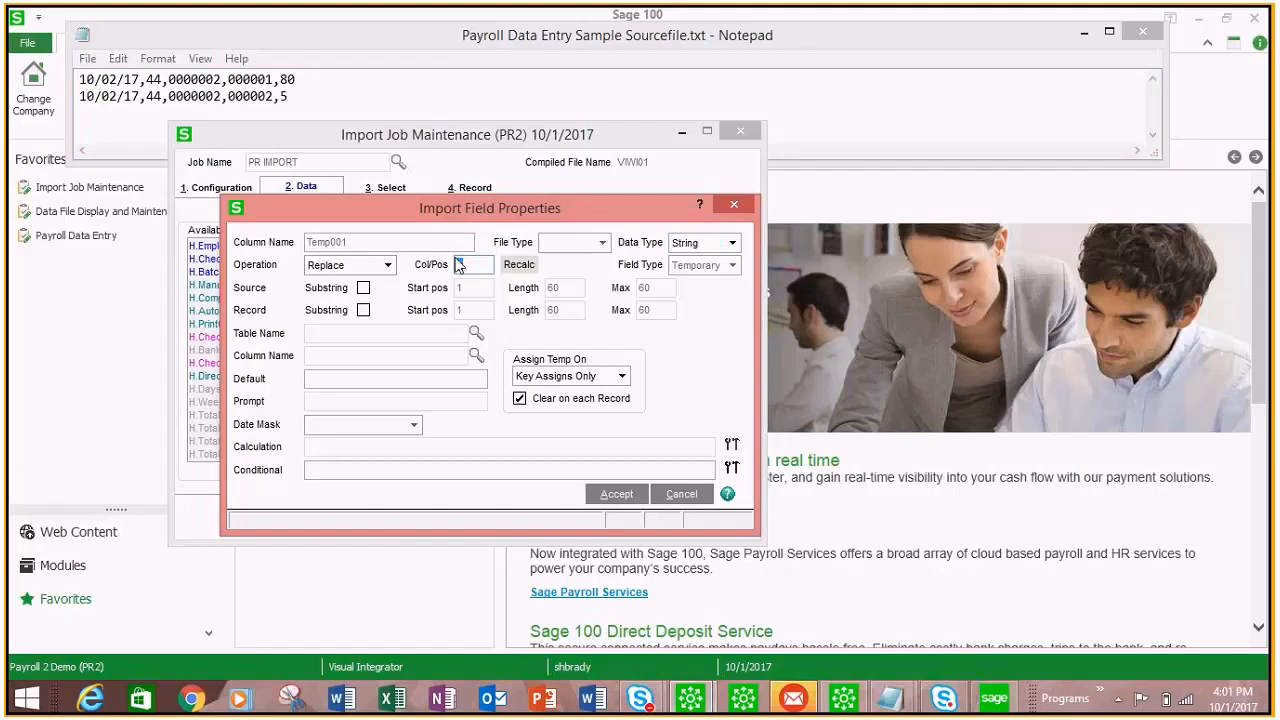
type("2")
left_click(633, 489)
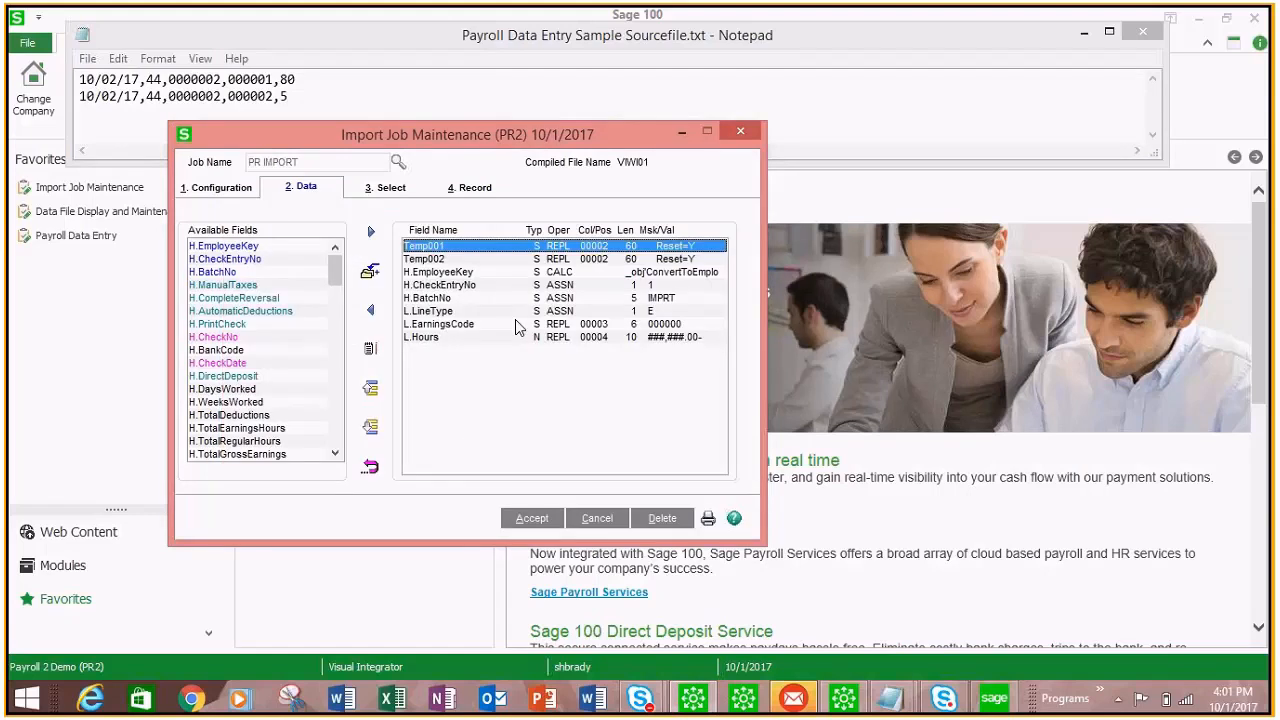
double_click(464, 248)
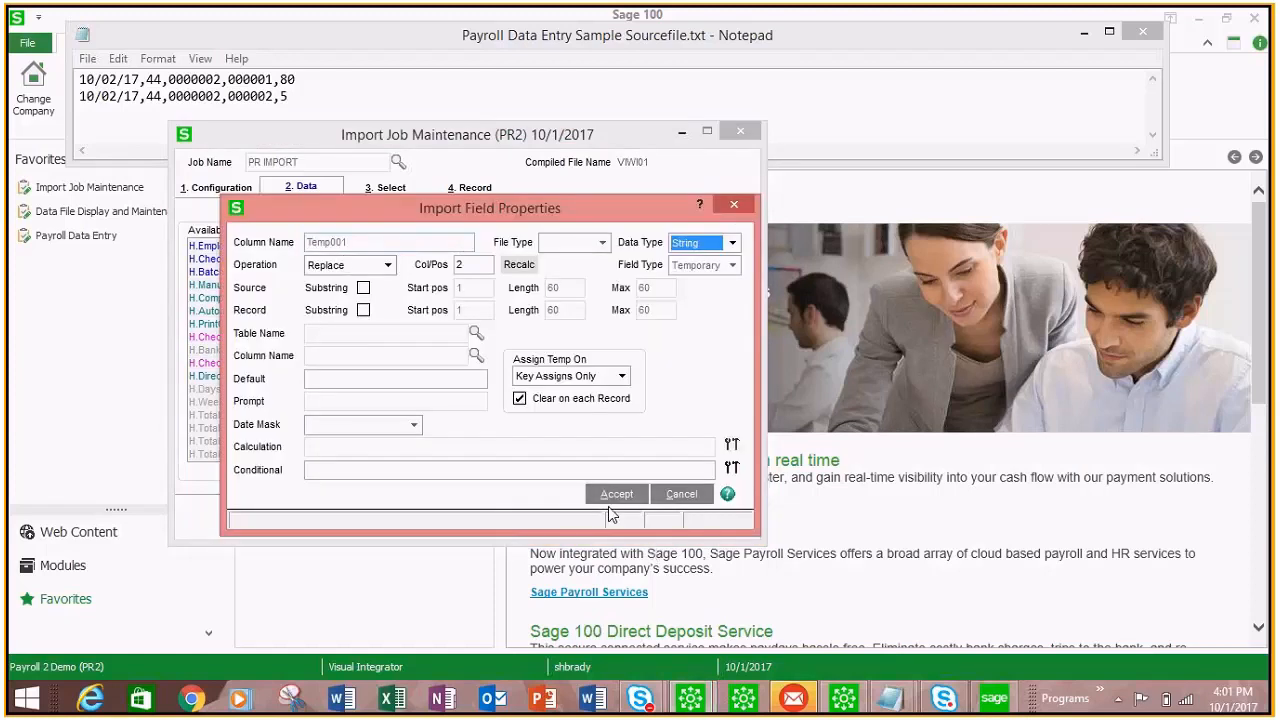
left_click(616, 494)
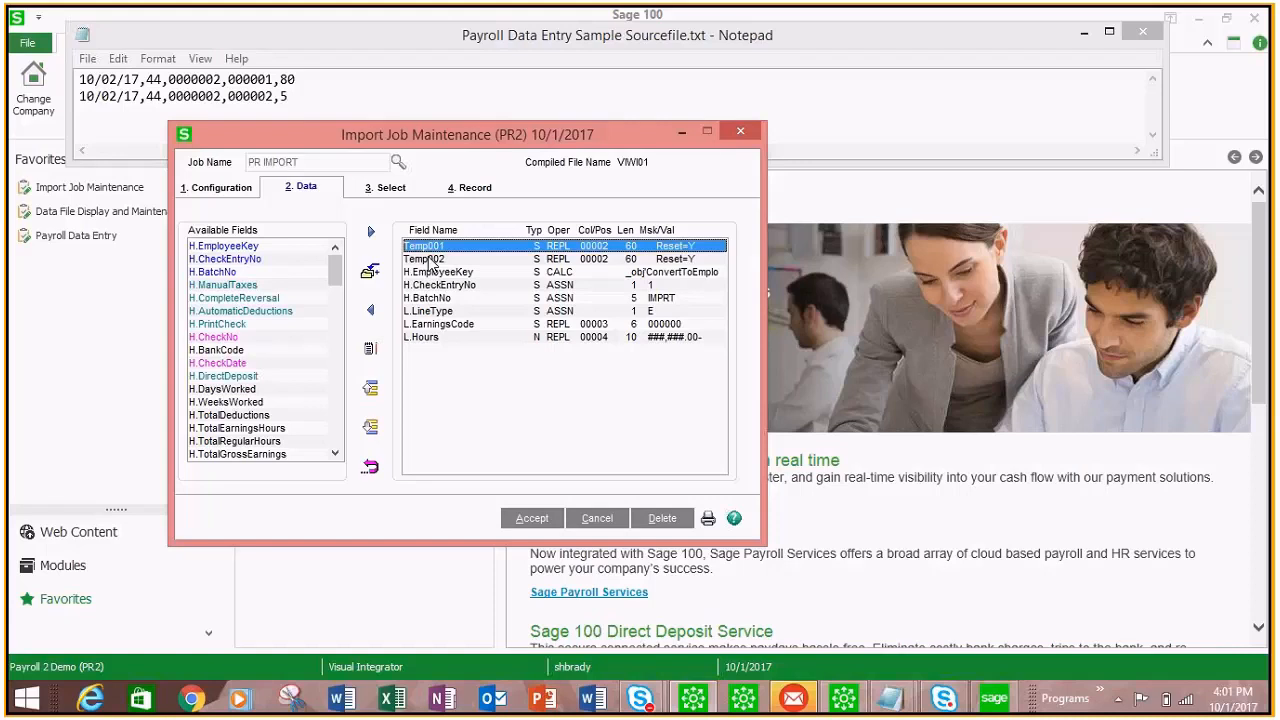
Step: Set the source column position of the Temp002 field to 3 and accept its field properties
left_click(516, 260)
double_click(516, 260)
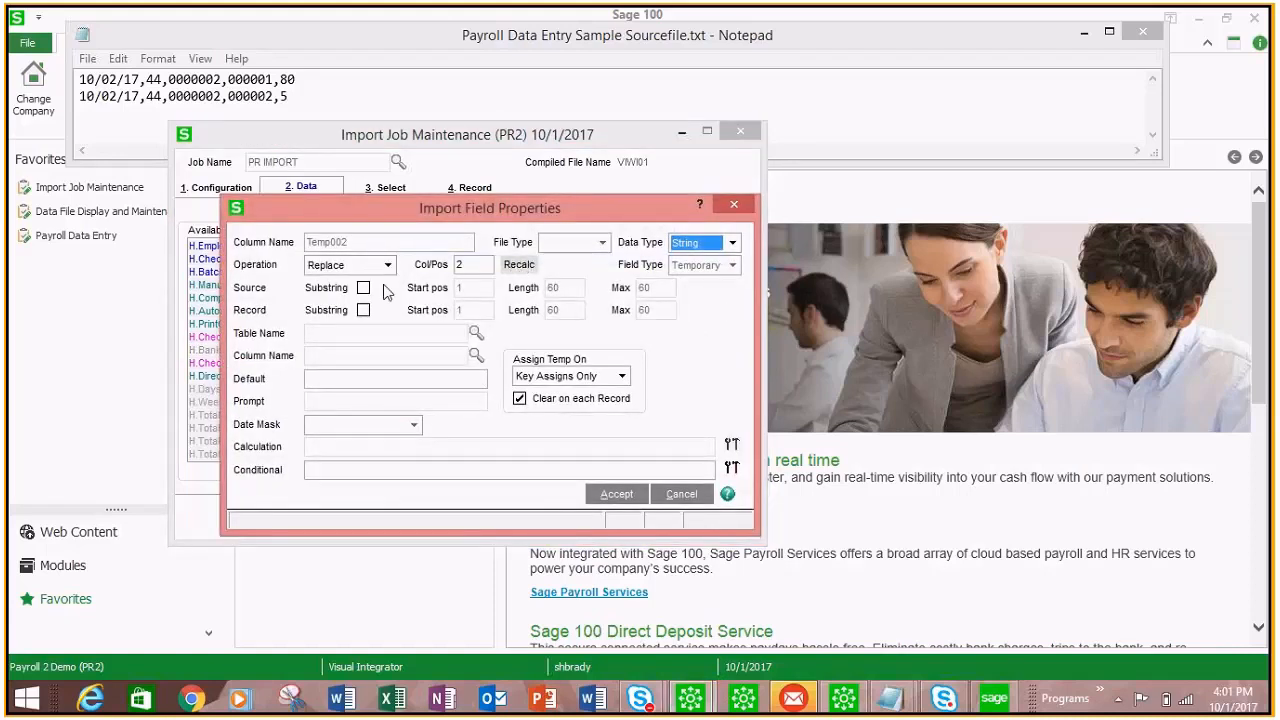
left_click(470, 265)
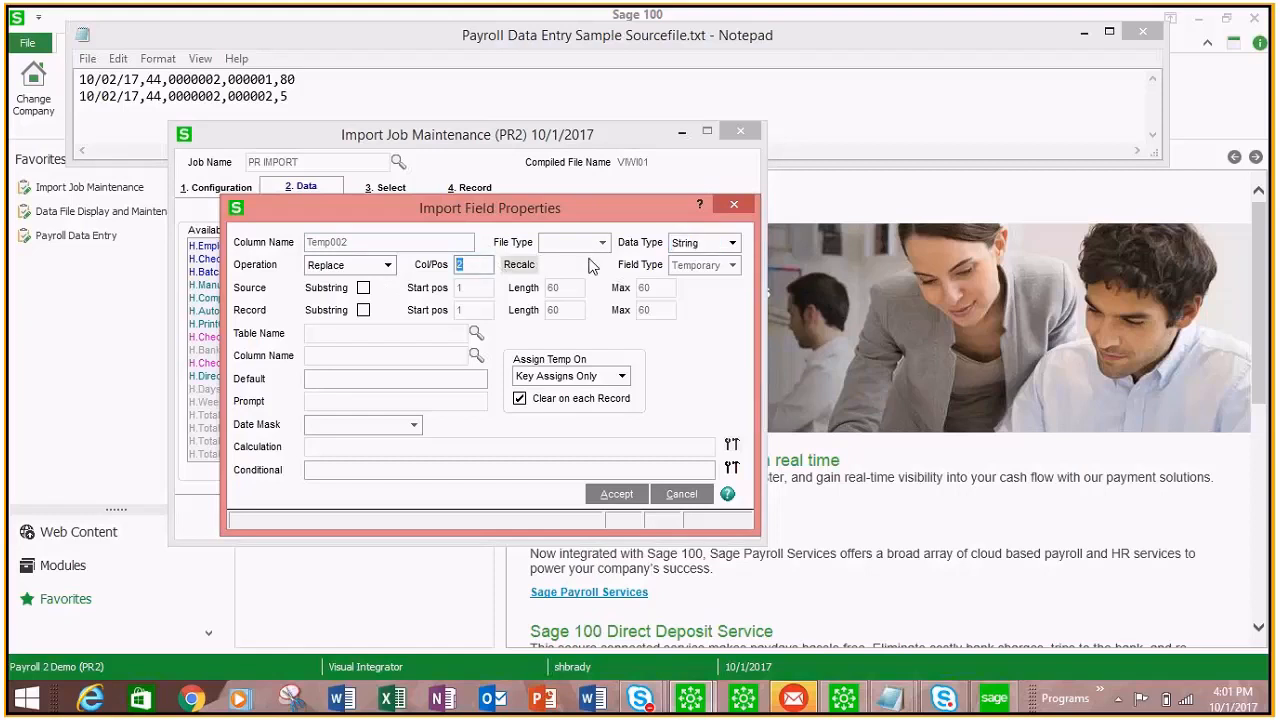
type("3")
left_click(636, 494)
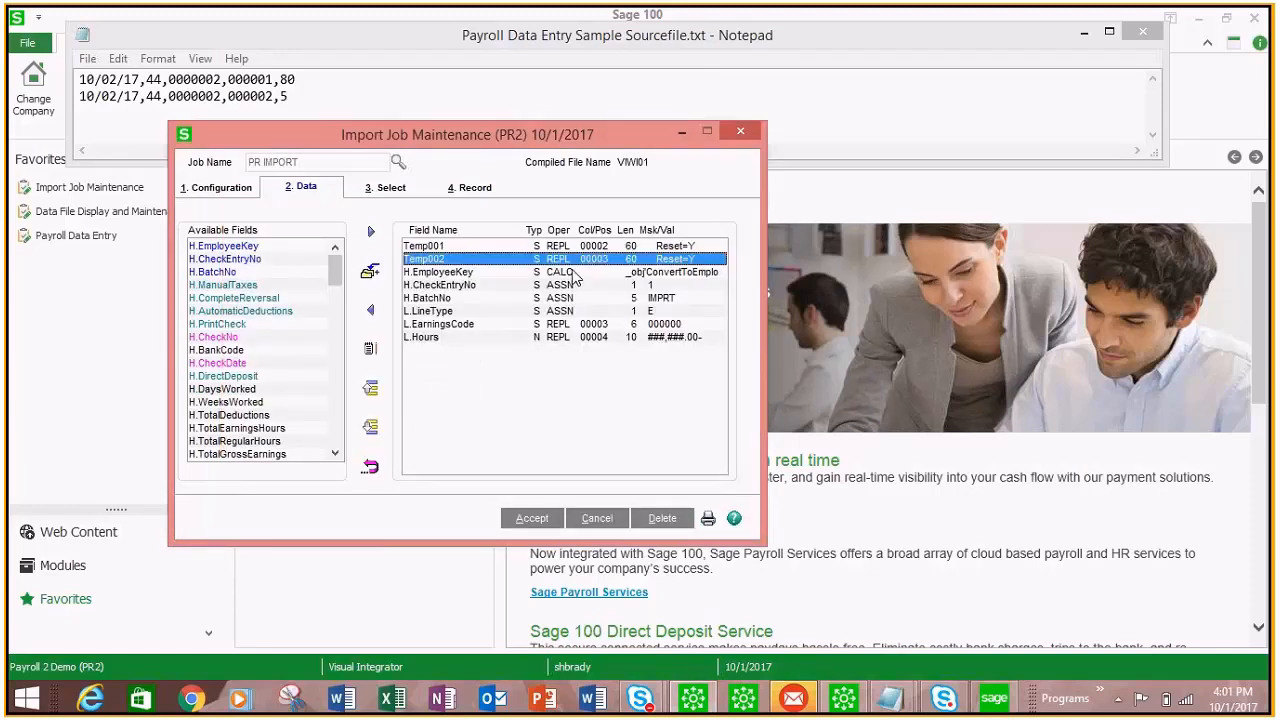
Step: Examine the H.EmployeeKey calculation in the Expression Builder, then compare the employee number format in Payroll Data Entry Sample Sourcefile2.txt
double_click(573, 273)
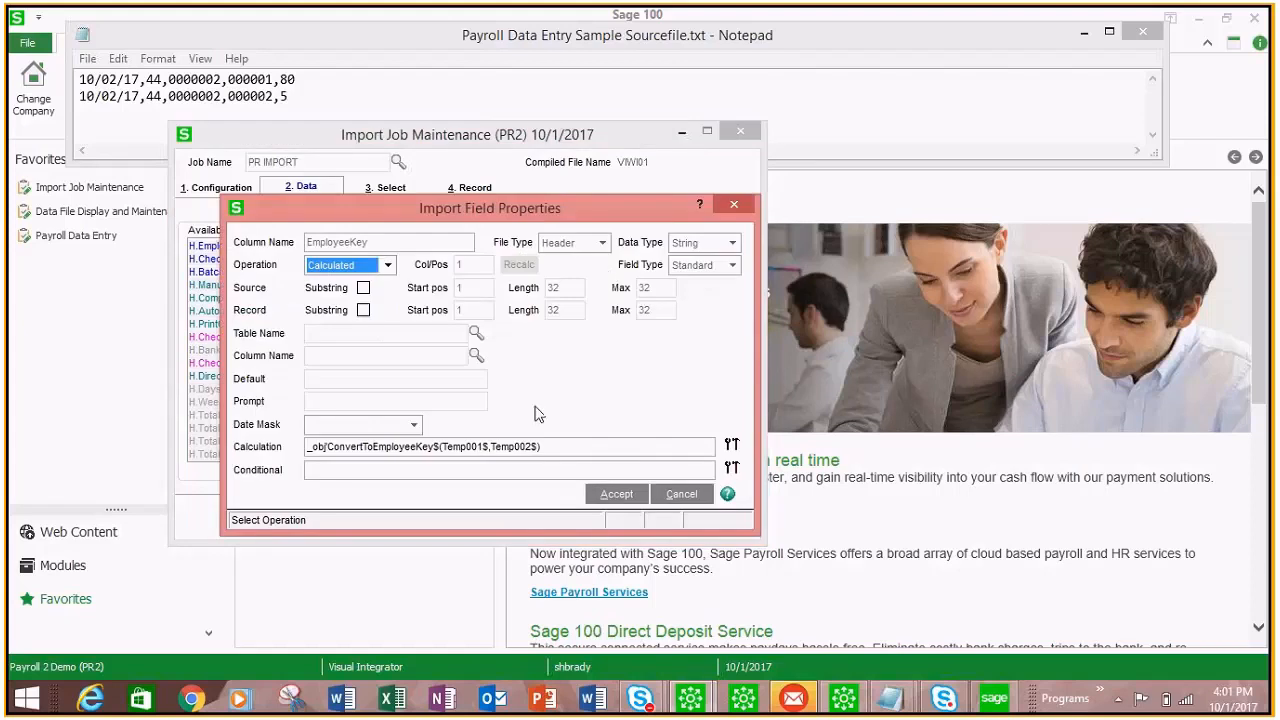
left_click(732, 447)
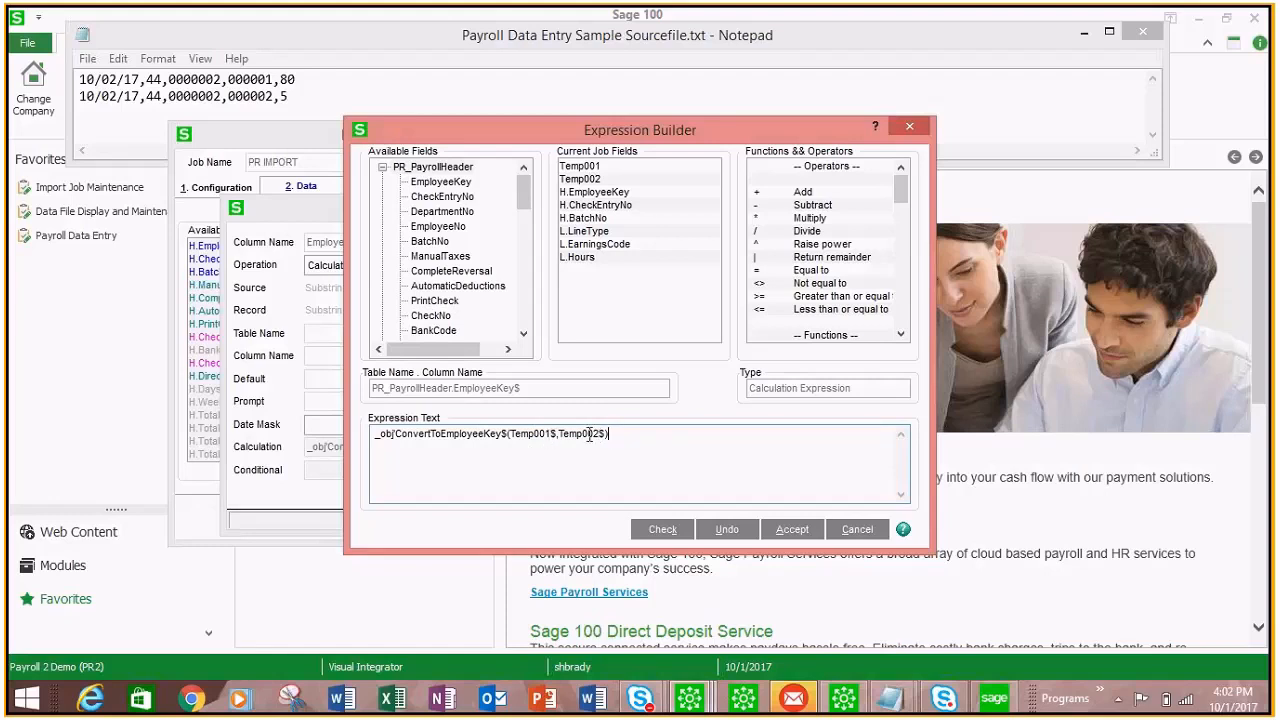
left_click(797, 530)
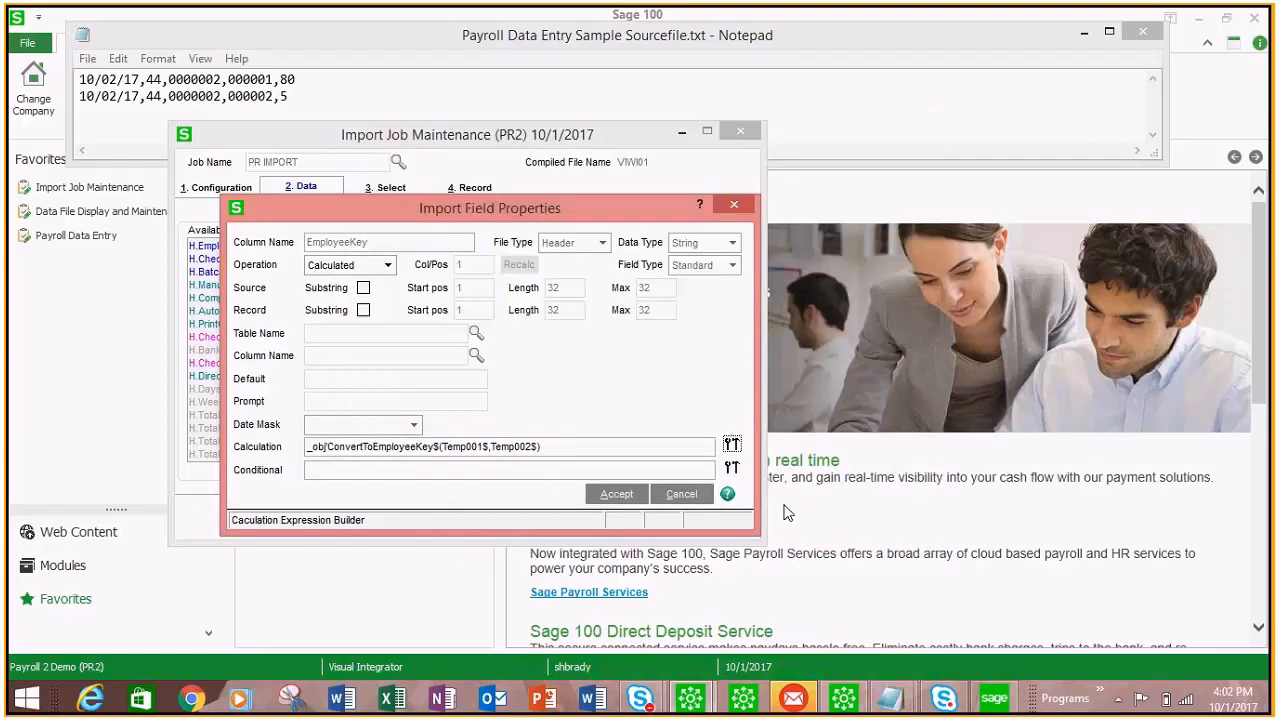
left_click(616, 495)
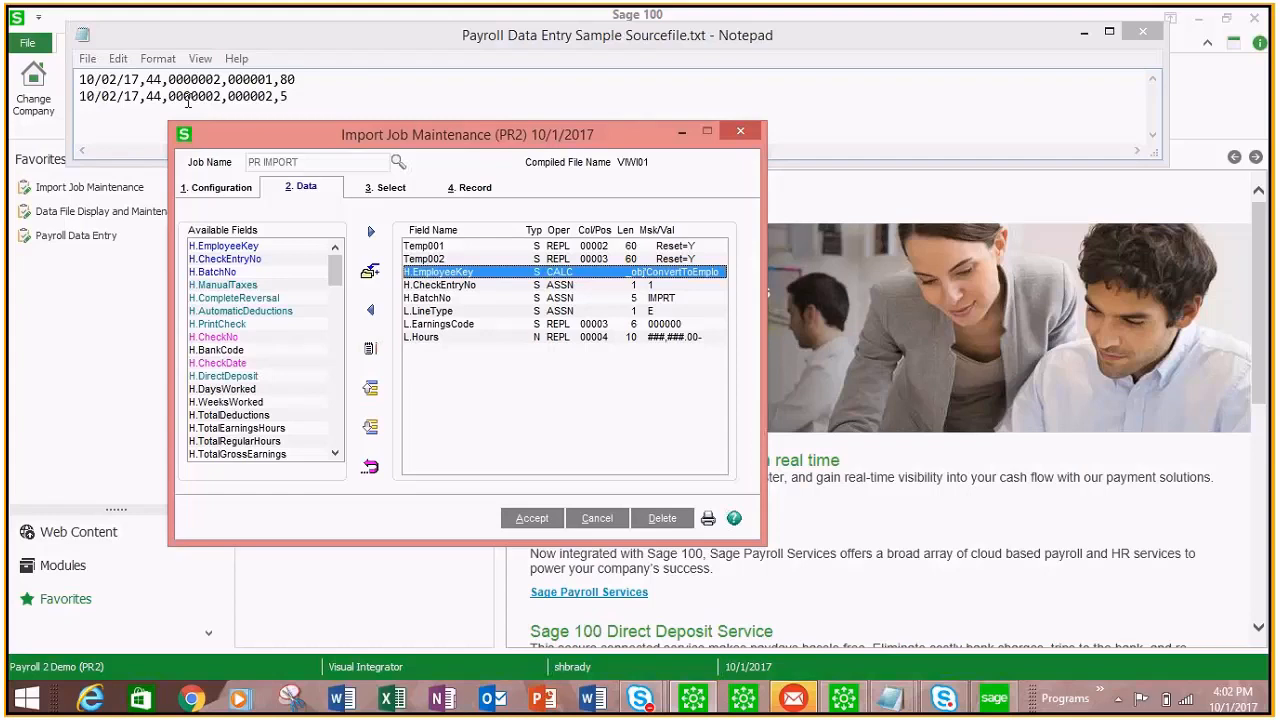
left_click(897, 705)
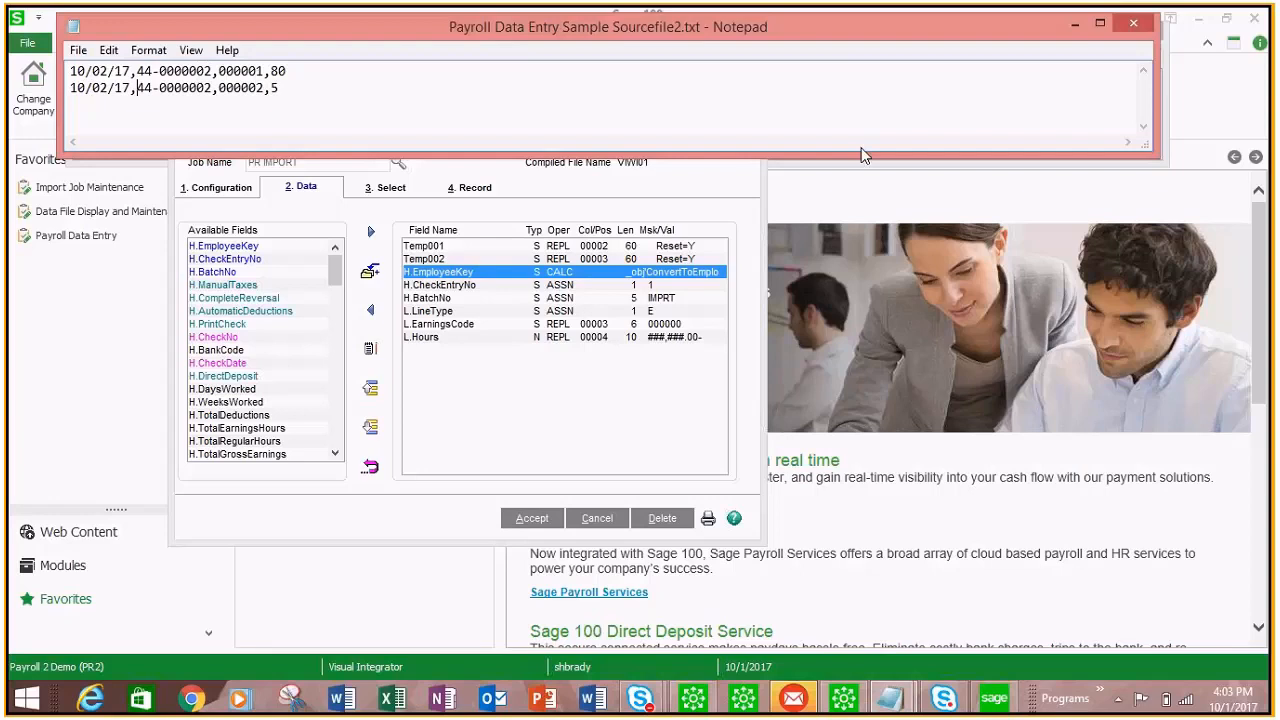
left_click(1073, 25)
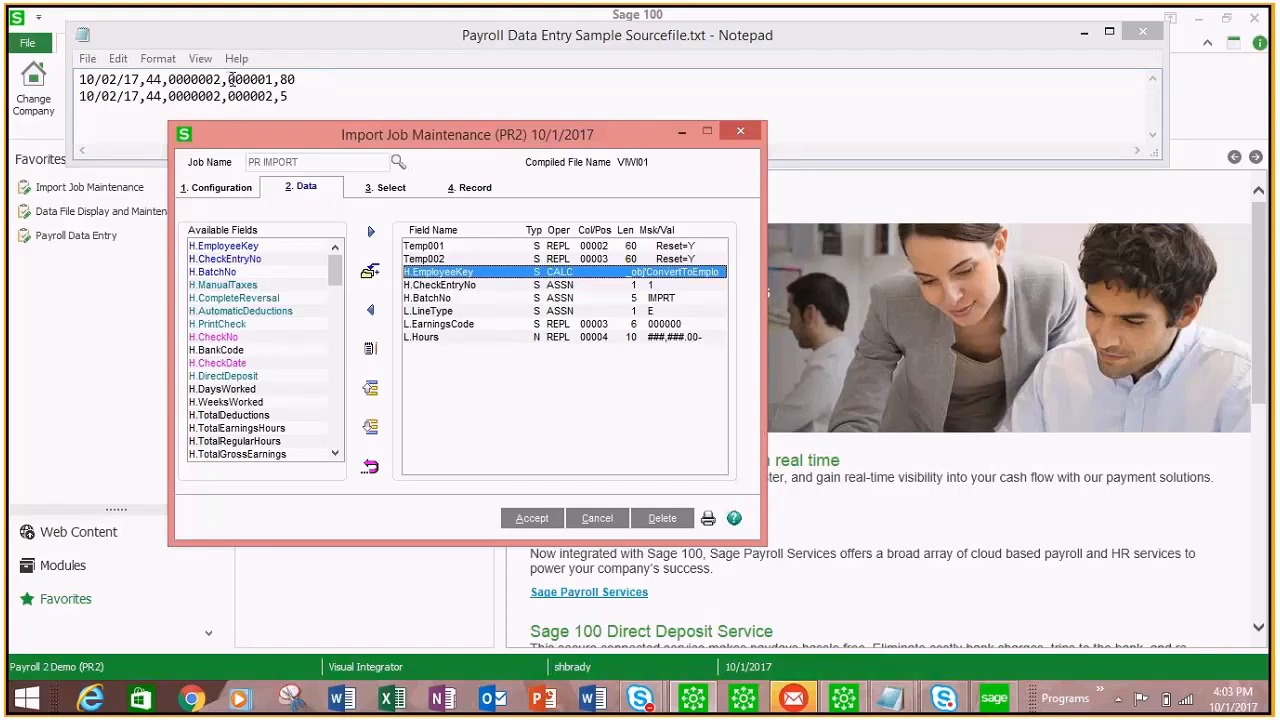
Step: Set the source column position of the L.EarningsCode field to 4 and accept its field properties
double_click(602, 326)
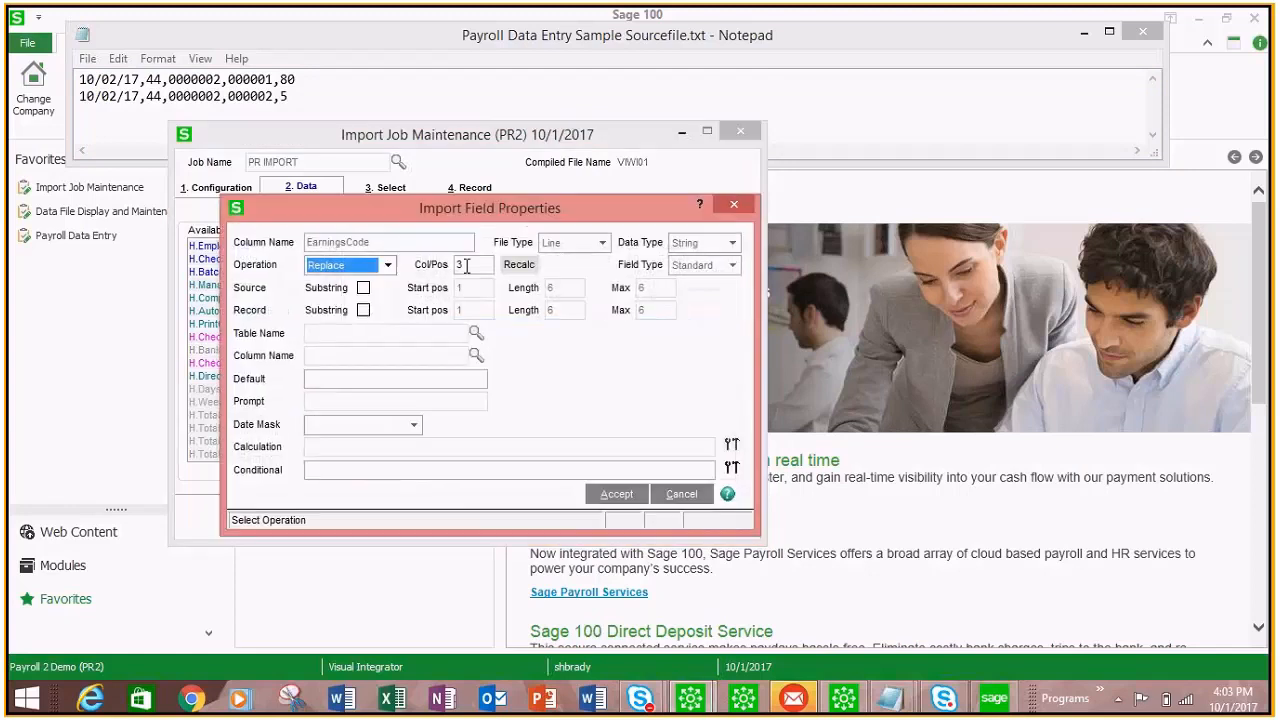
left_click_drag(467, 265, 420, 264)
type("4")
left_click(617, 493)
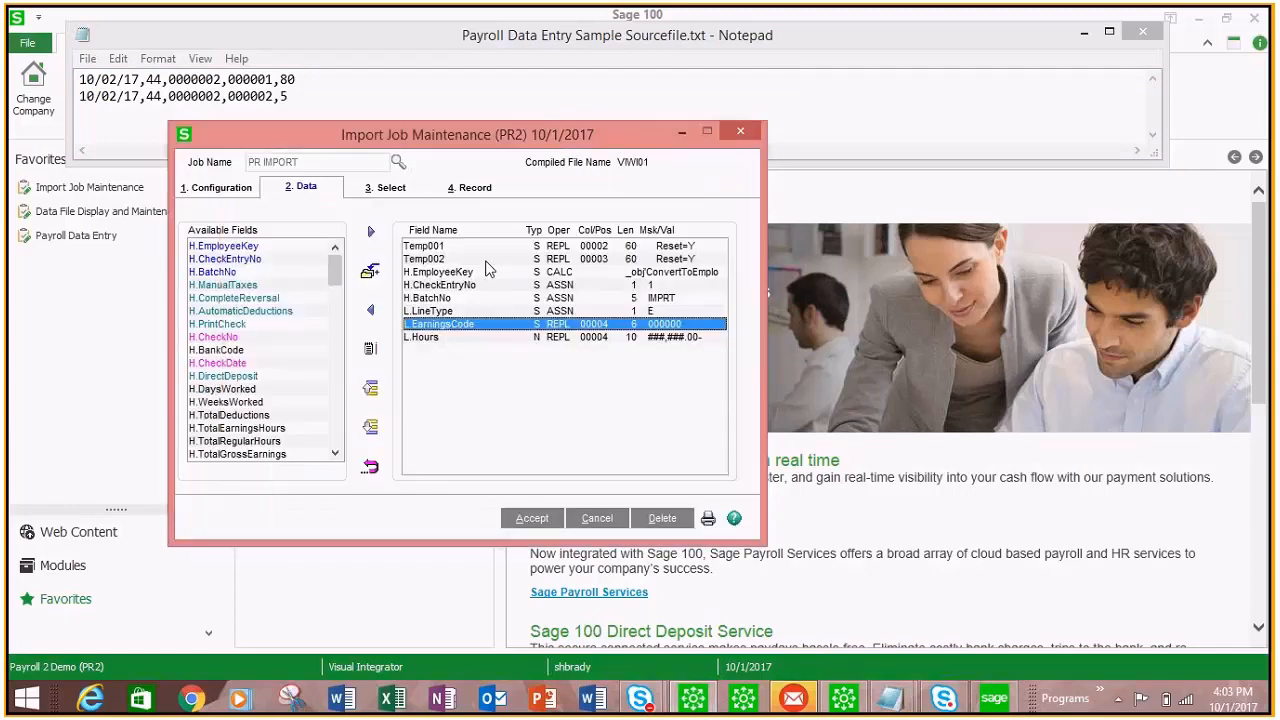
Step: Set the source column position of the L.Hours field to 5 and save the PR IMPORT job without executing it
double_click(536, 339)
key("Tab")
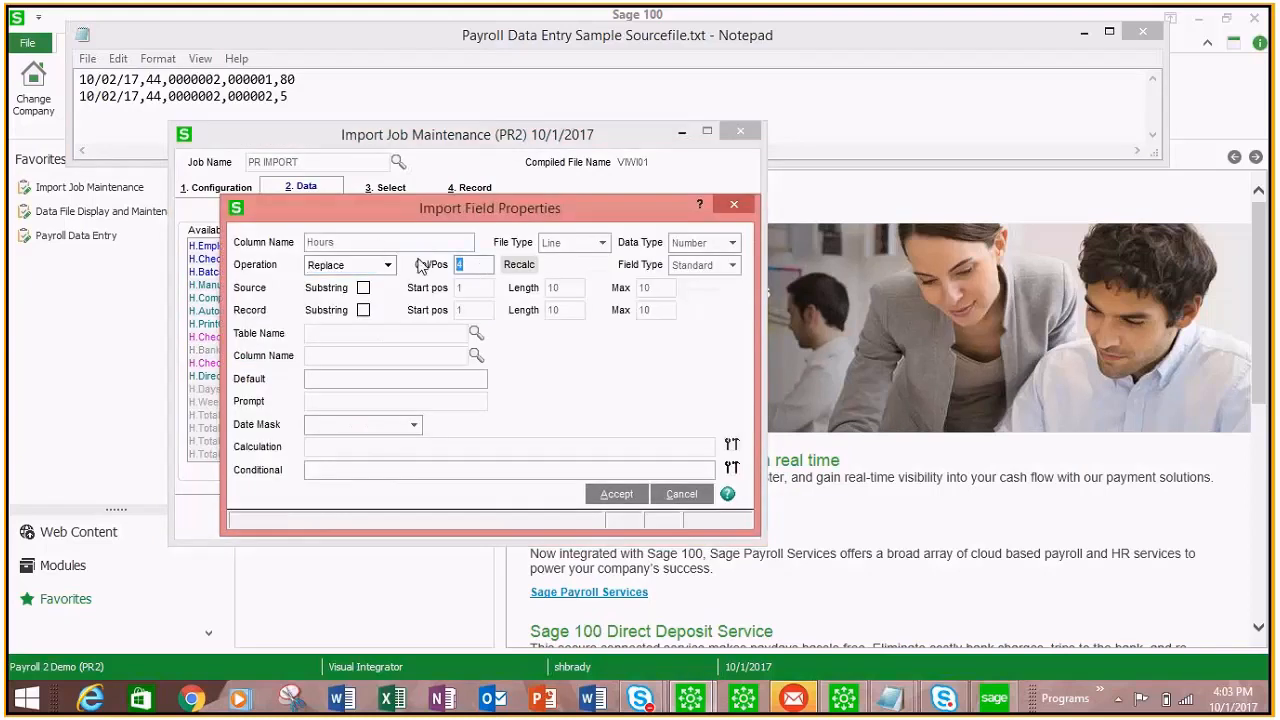
type("5")
left_click(631, 493)
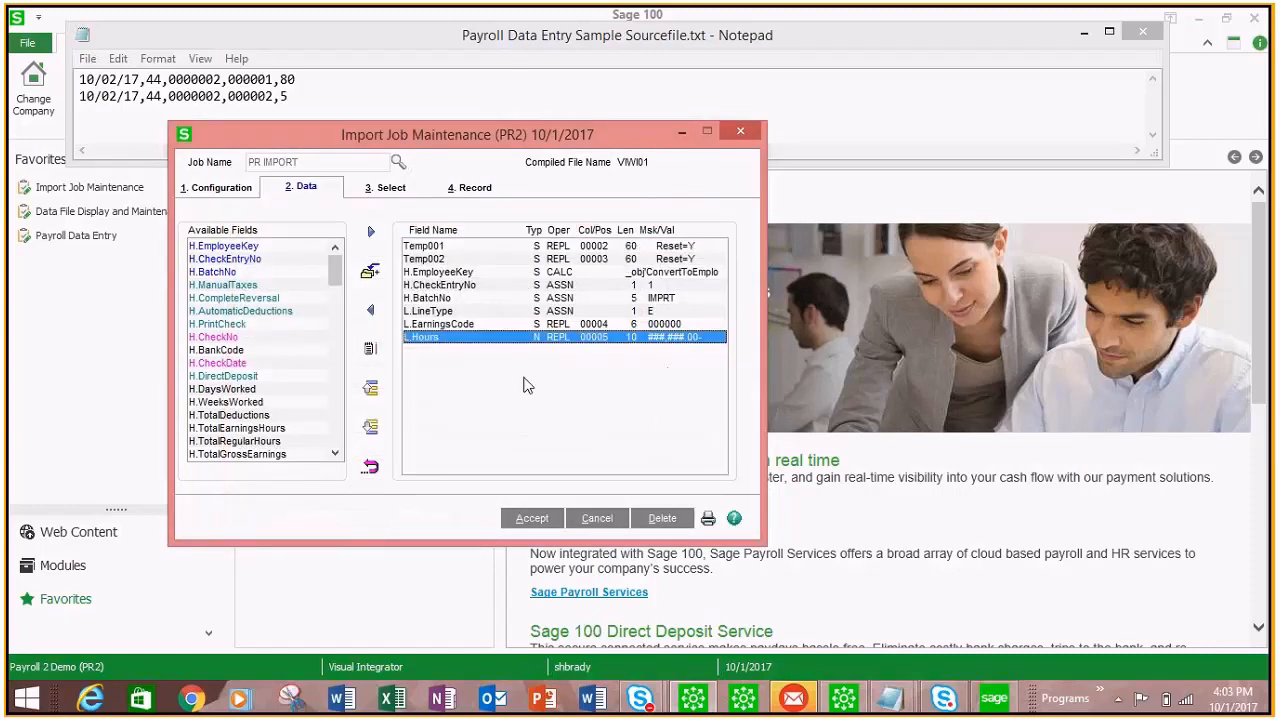
left_click(532, 519)
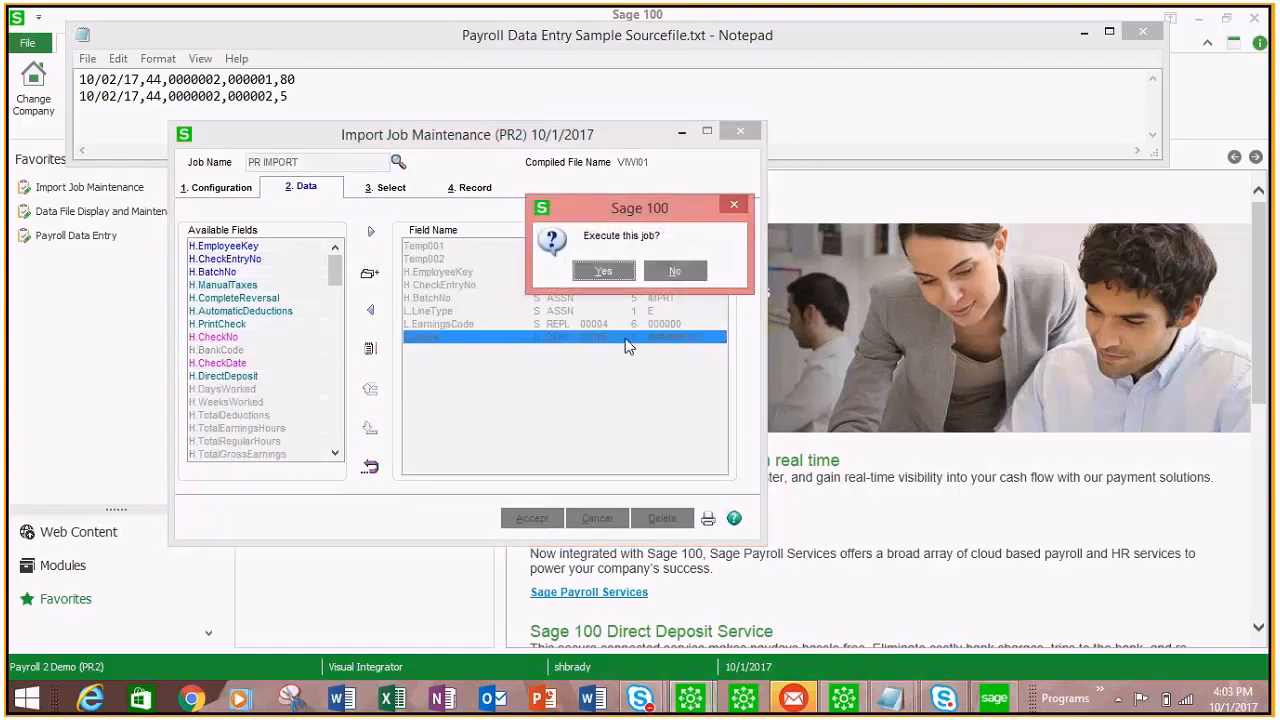
left_click(672, 271)
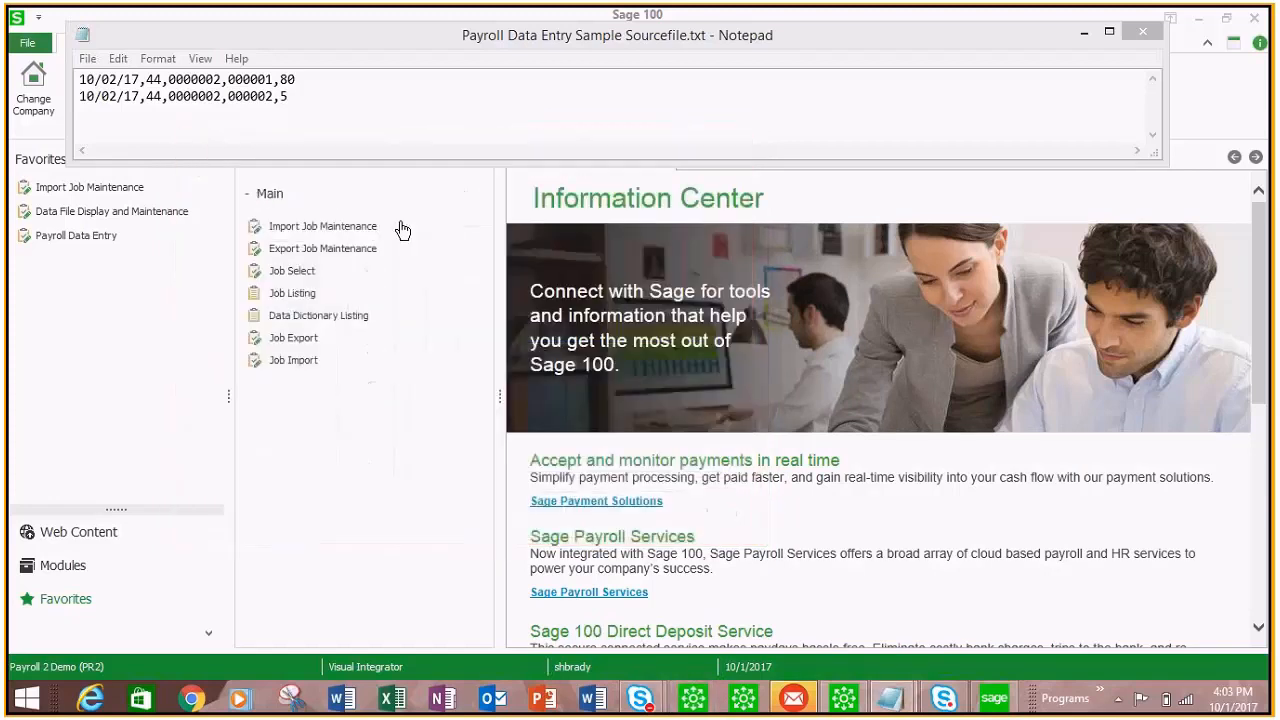
Step: Open the import job PAY CYCLE in Import Job Maintenance and bring up Payroll Data Entry Sample Sourcefile.txt in Notepad
left_click(289, 230)
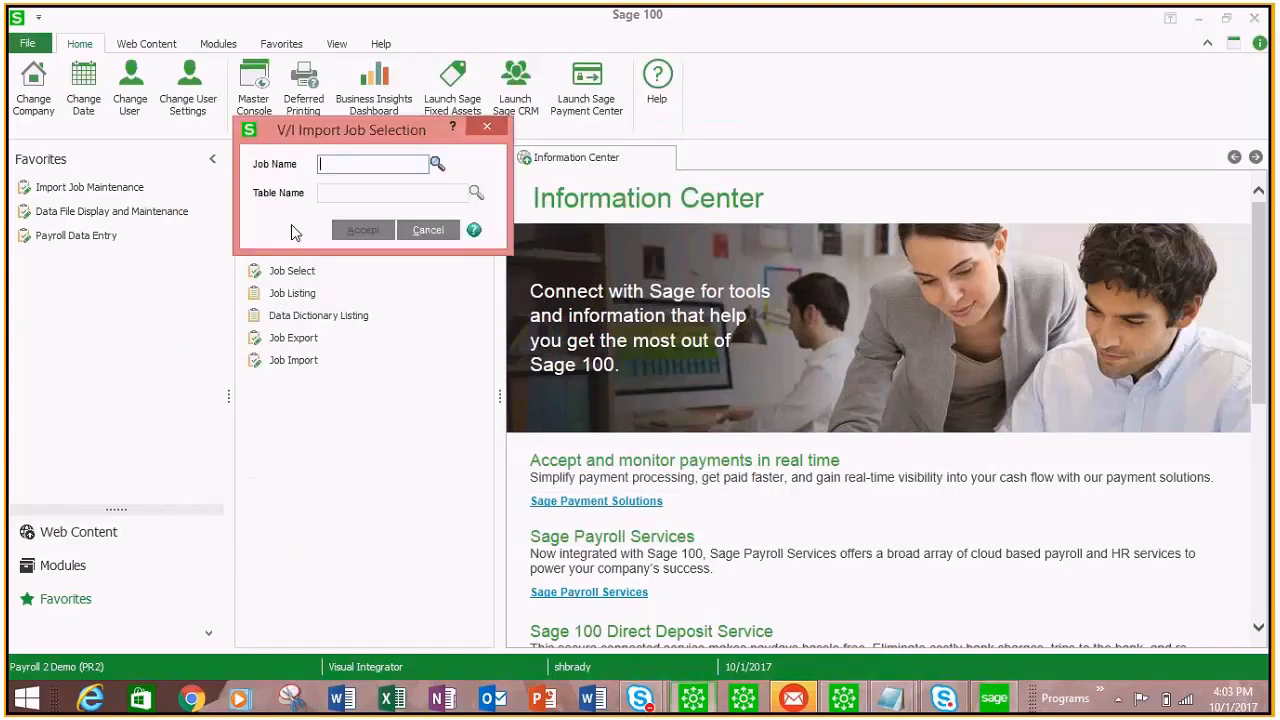
left_click(437, 163)
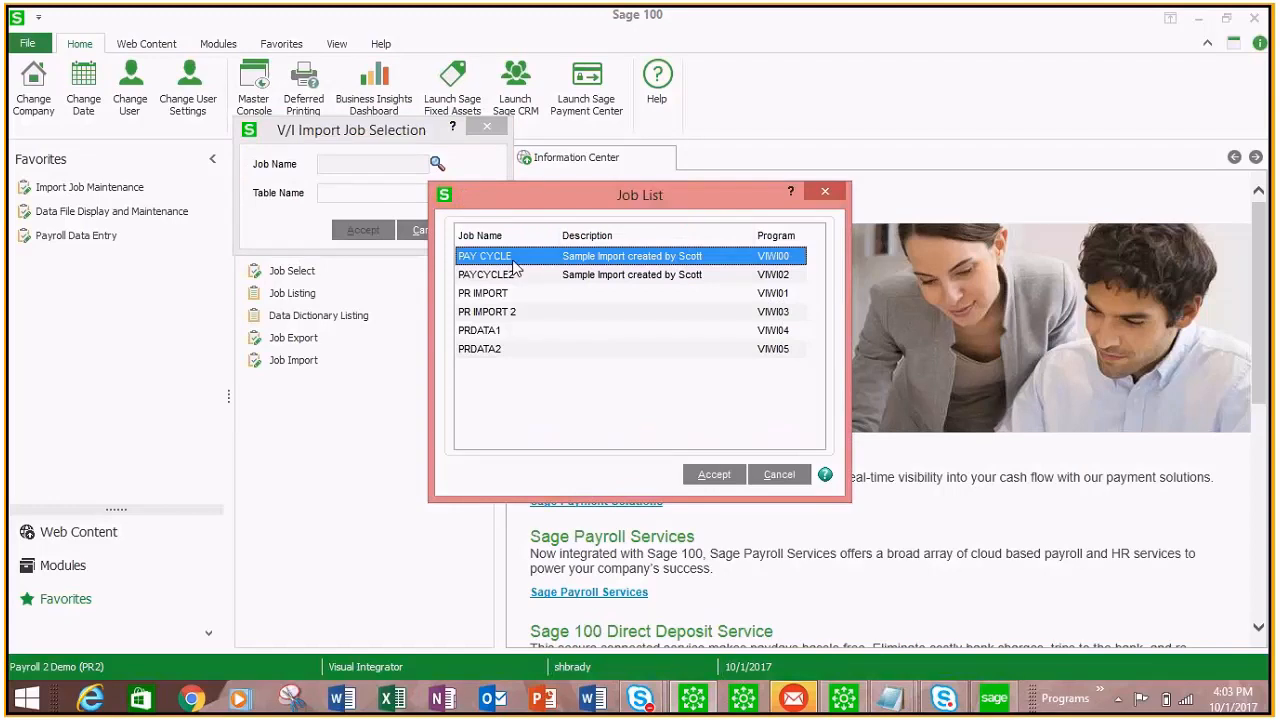
left_click(720, 474)
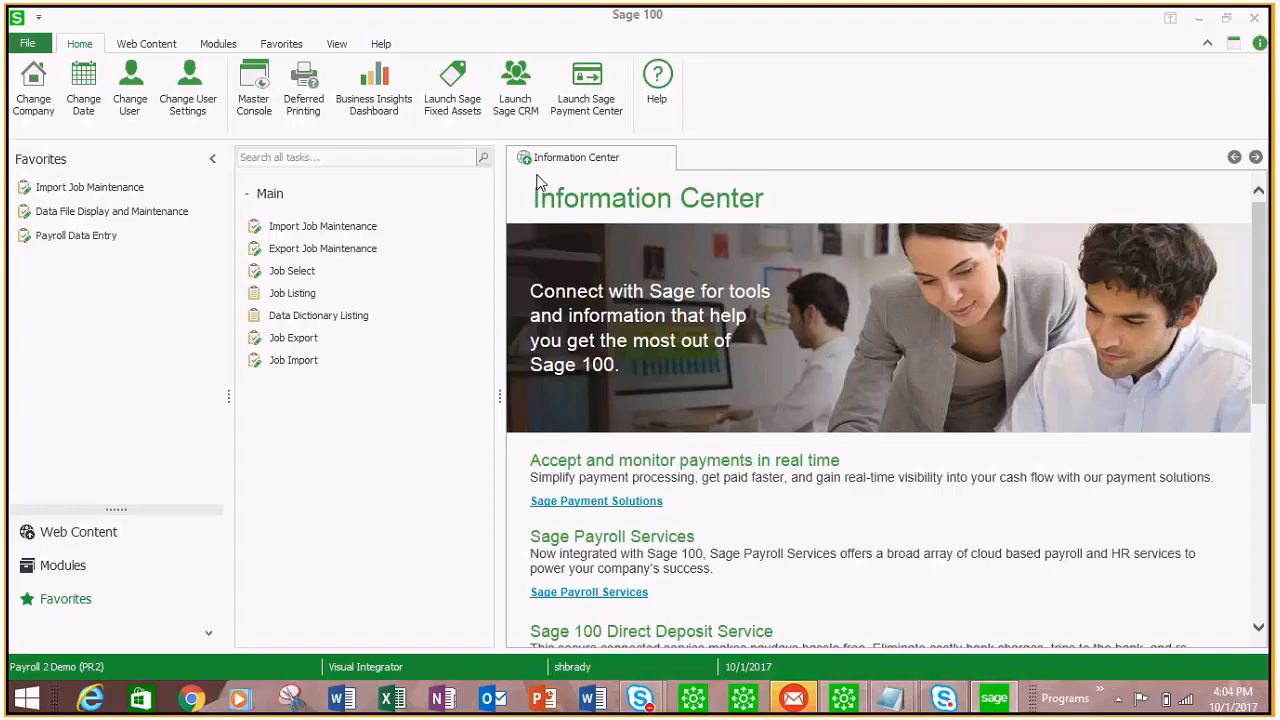
left_click(893, 698)
left_click(977, 645)
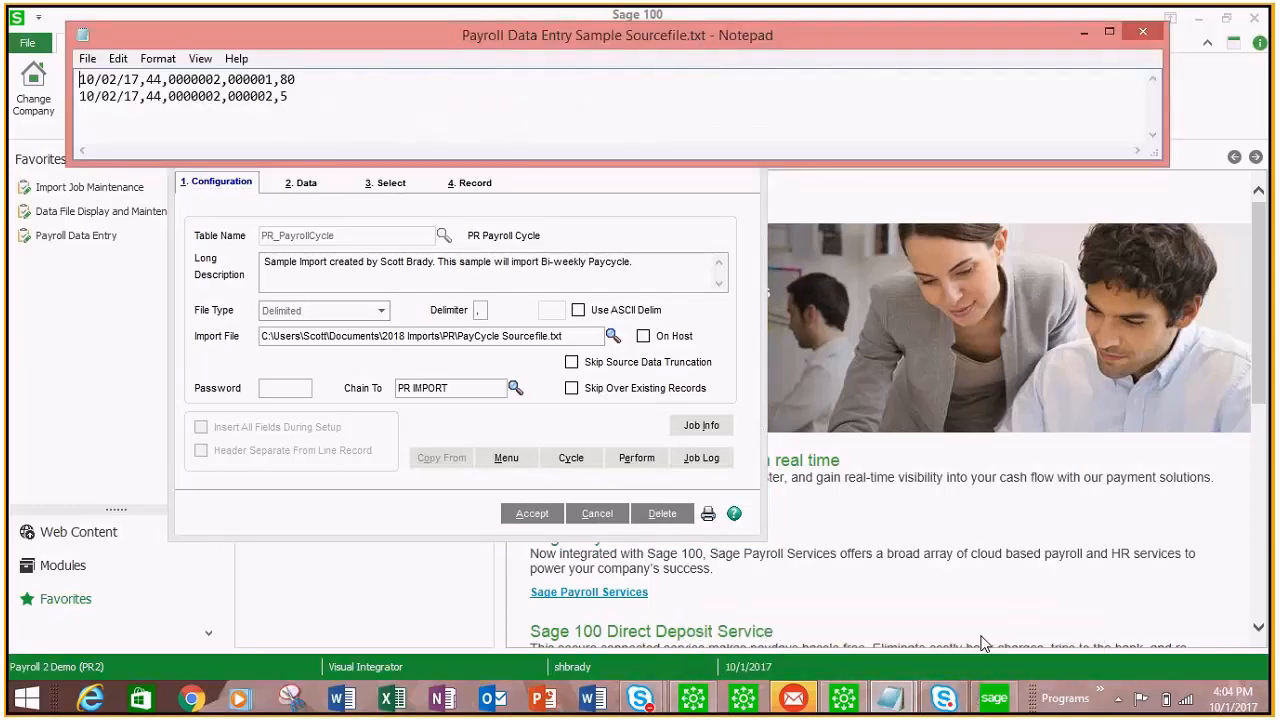
Step: Review the data fields assigned in the PAY CYCLE job and return to its configuration settings
left_click(364, 363)
left_click(303, 185)
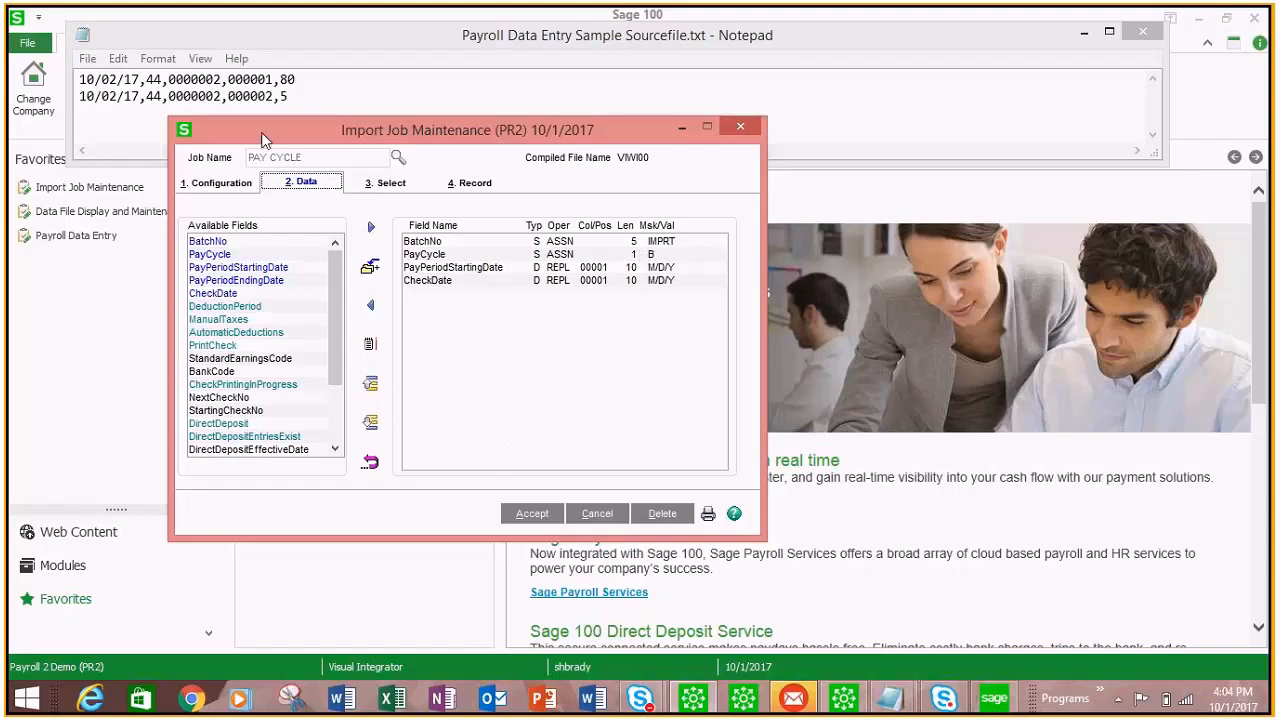
left_click(234, 186)
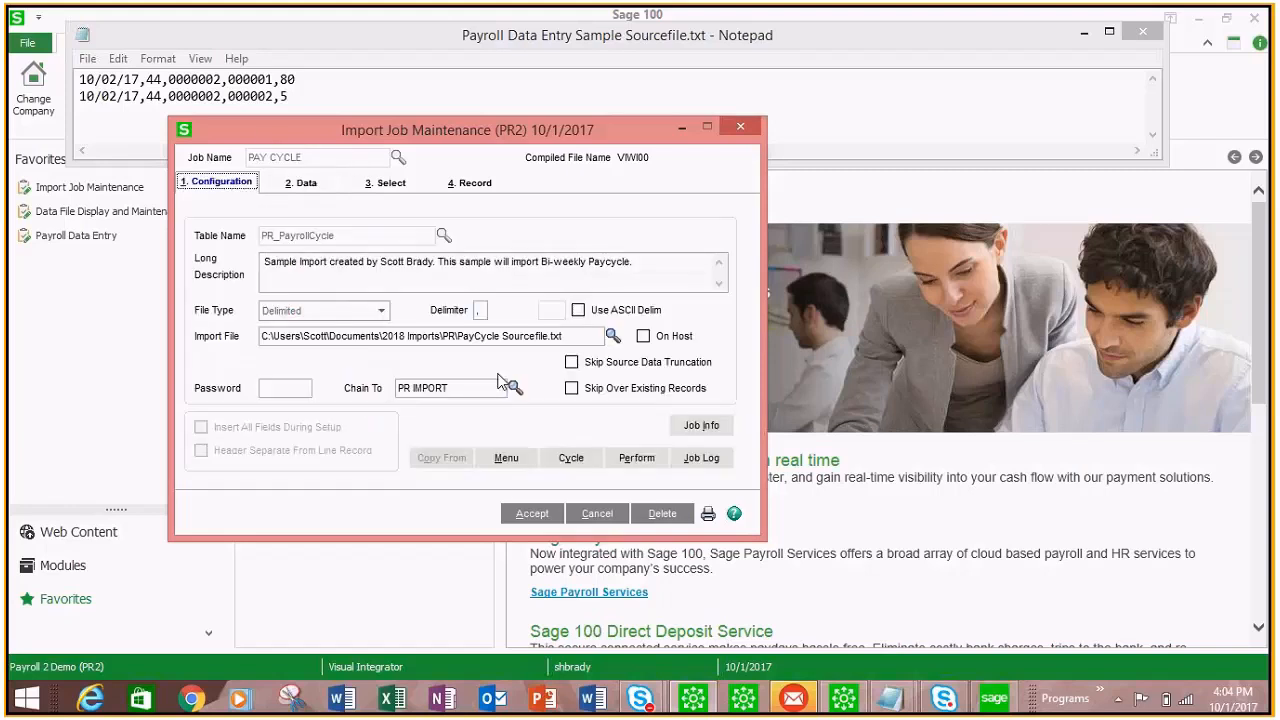
Step: Chain the PAY CYCLE job to PR IMPORT and save the job without executing it
left_click(511, 387)
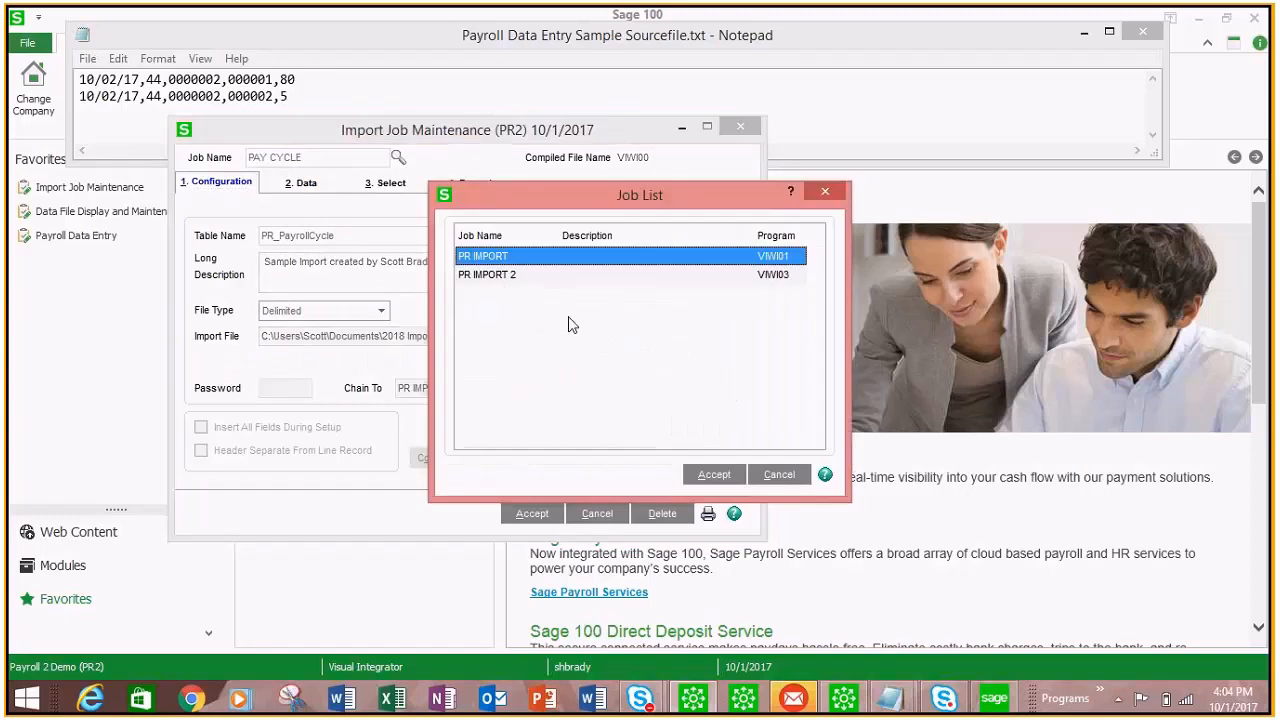
left_click(722, 478)
left_click(543, 518)
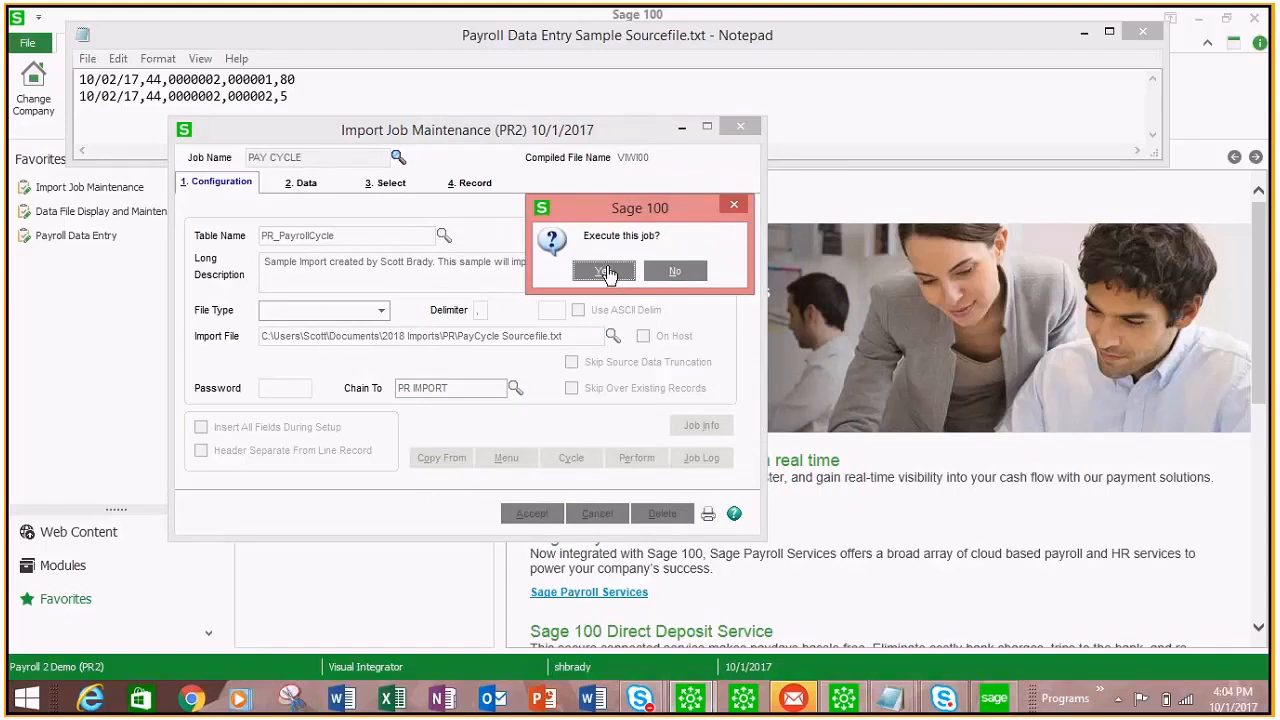
left_click(684, 276)
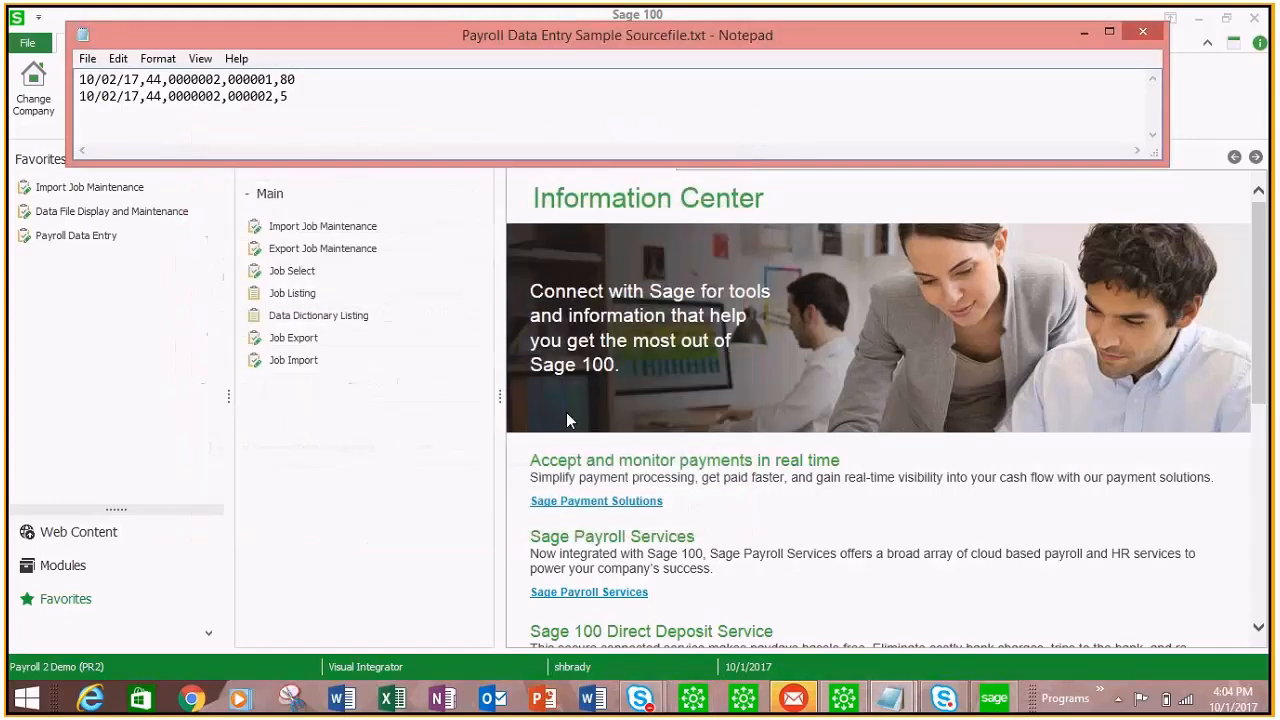
Step: Open the PR IMPORT job in Import Job Maintenance, review its assigned data fields and return to its configuration settings
left_click(285, 228)
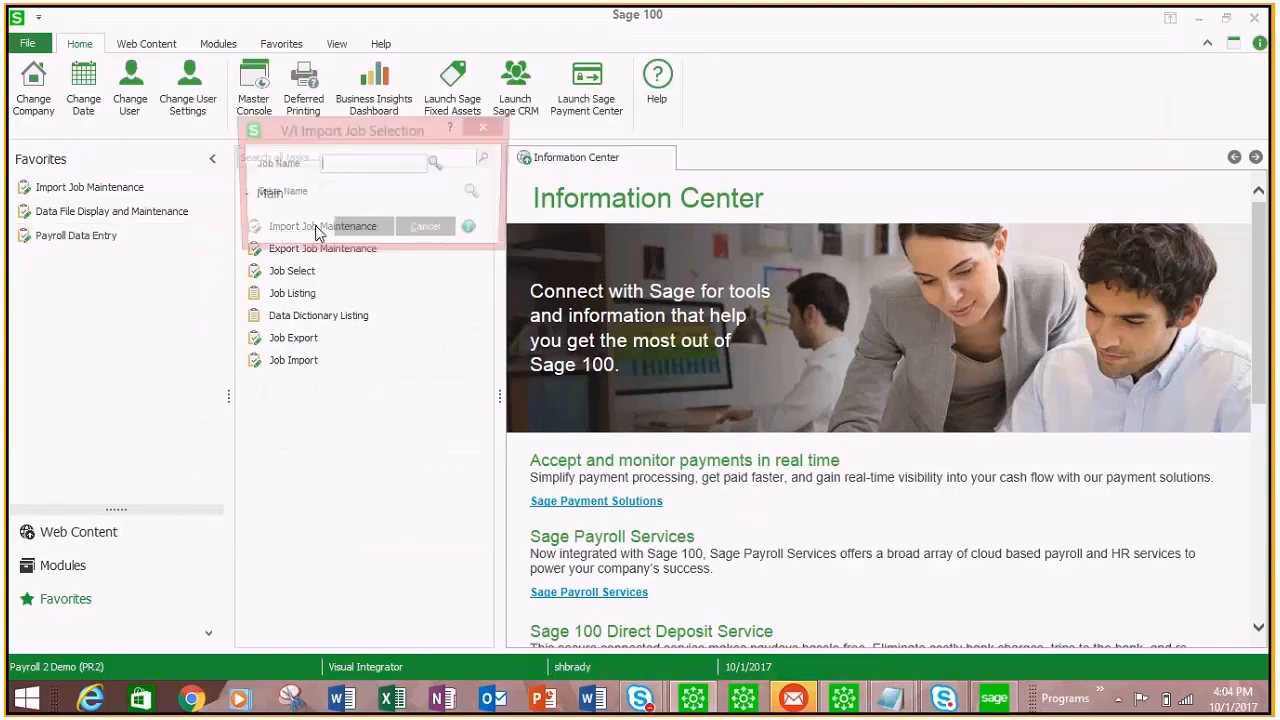
left_click(439, 163)
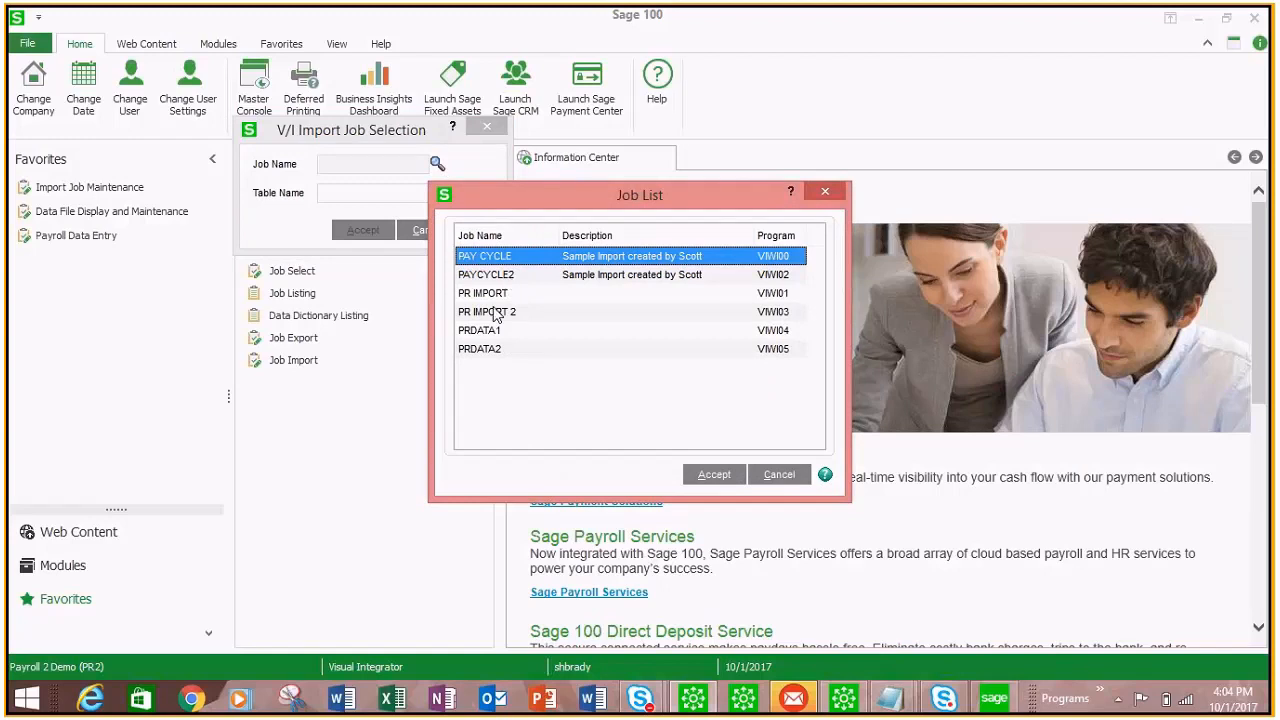
double_click(500, 293)
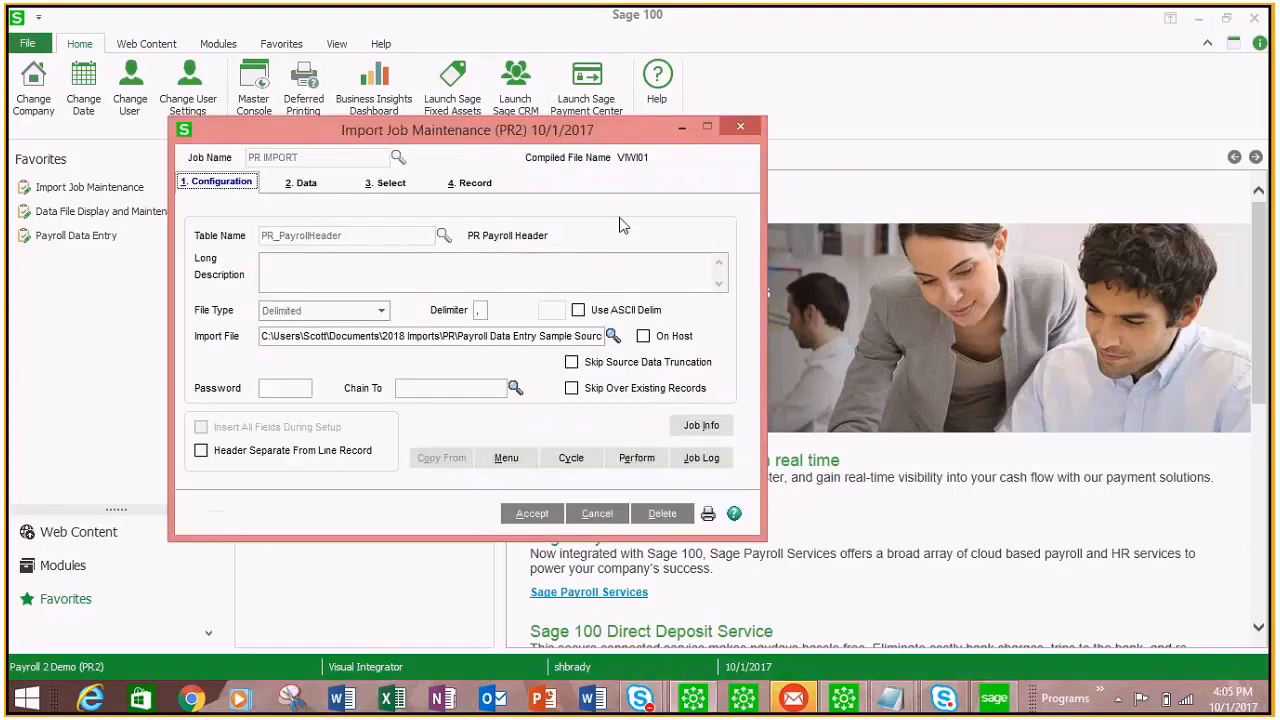
left_click(306, 188)
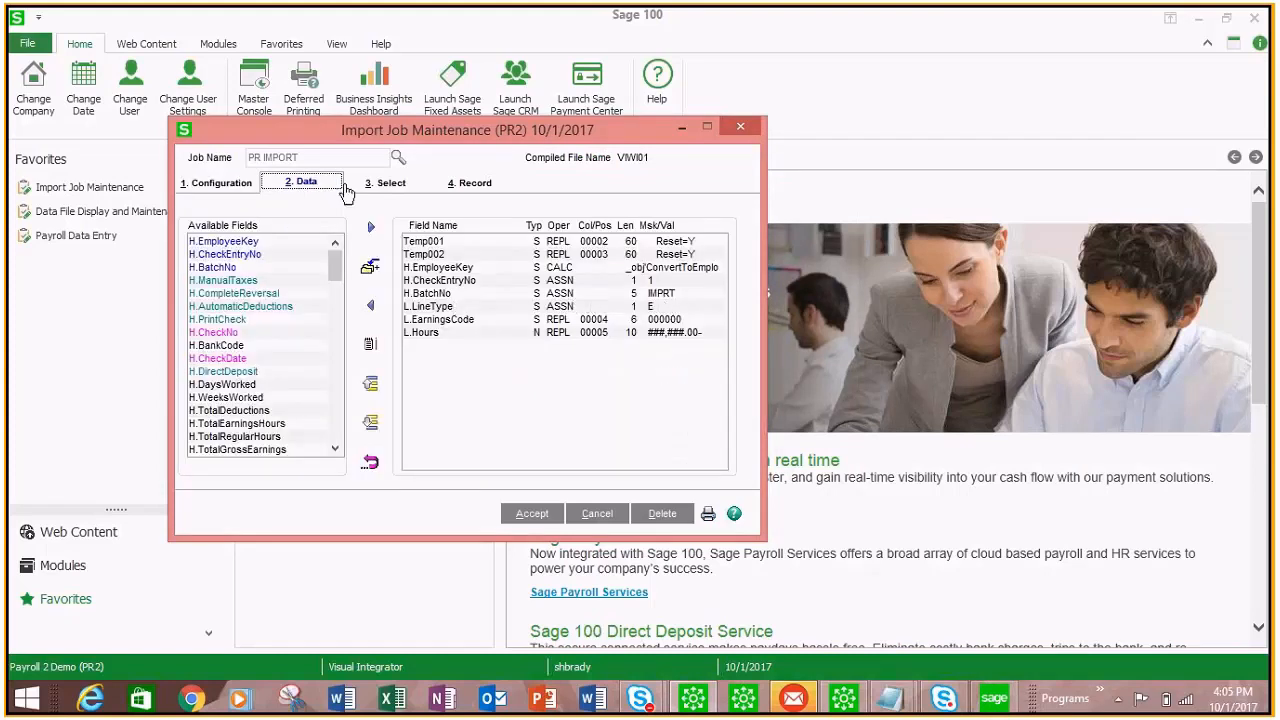
left_click(232, 190)
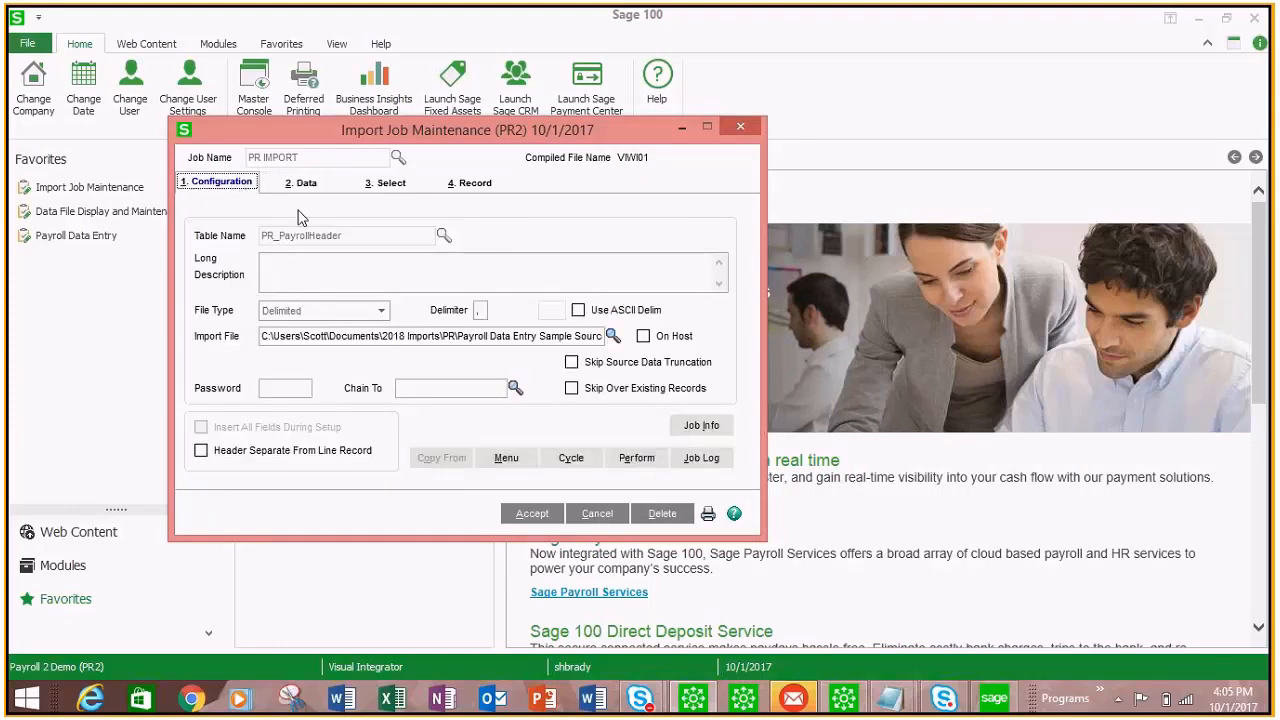
Step: Review the list of perform commands for PR IMPORT and save the job without executing it
left_click(637, 460)
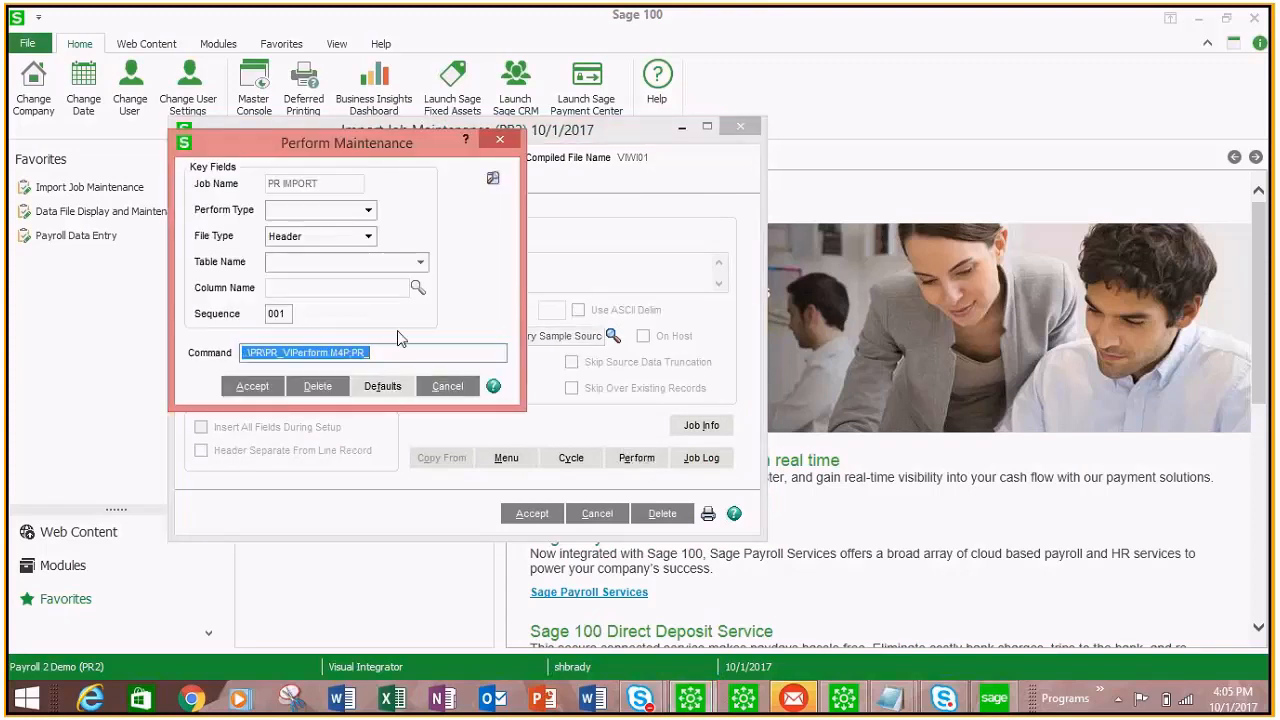
left_click(492, 179)
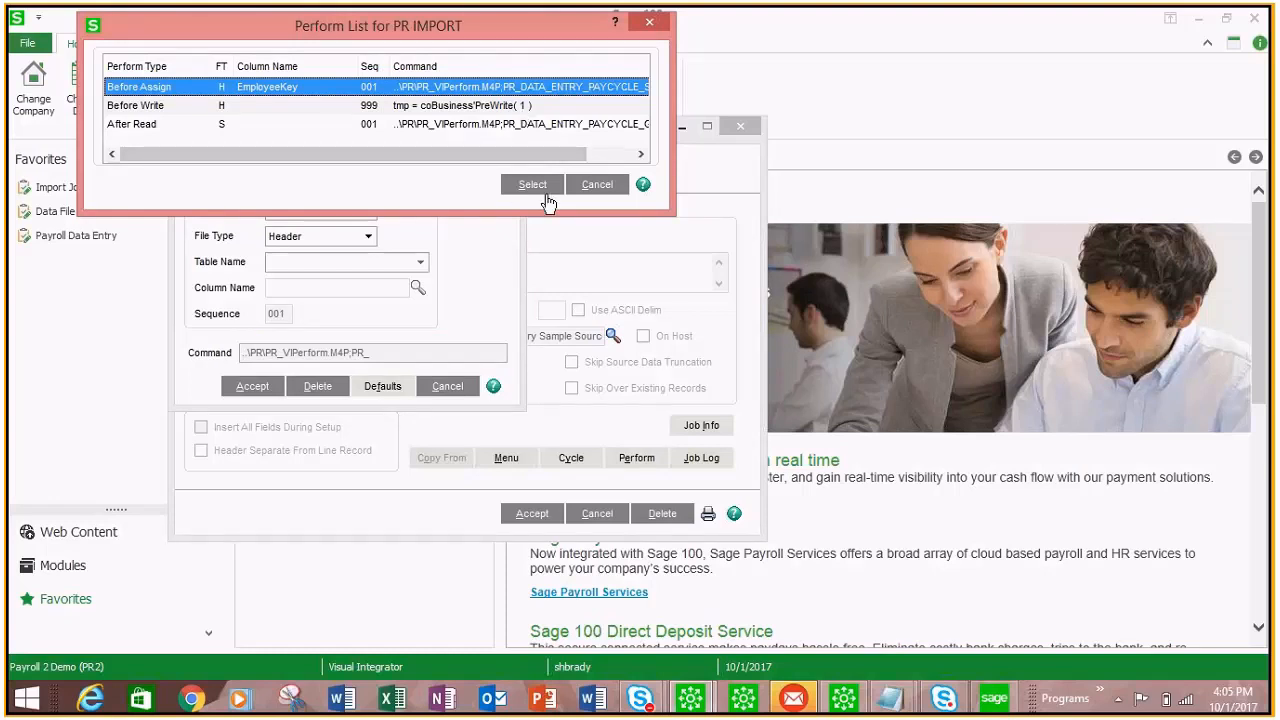
left_click(649, 22)
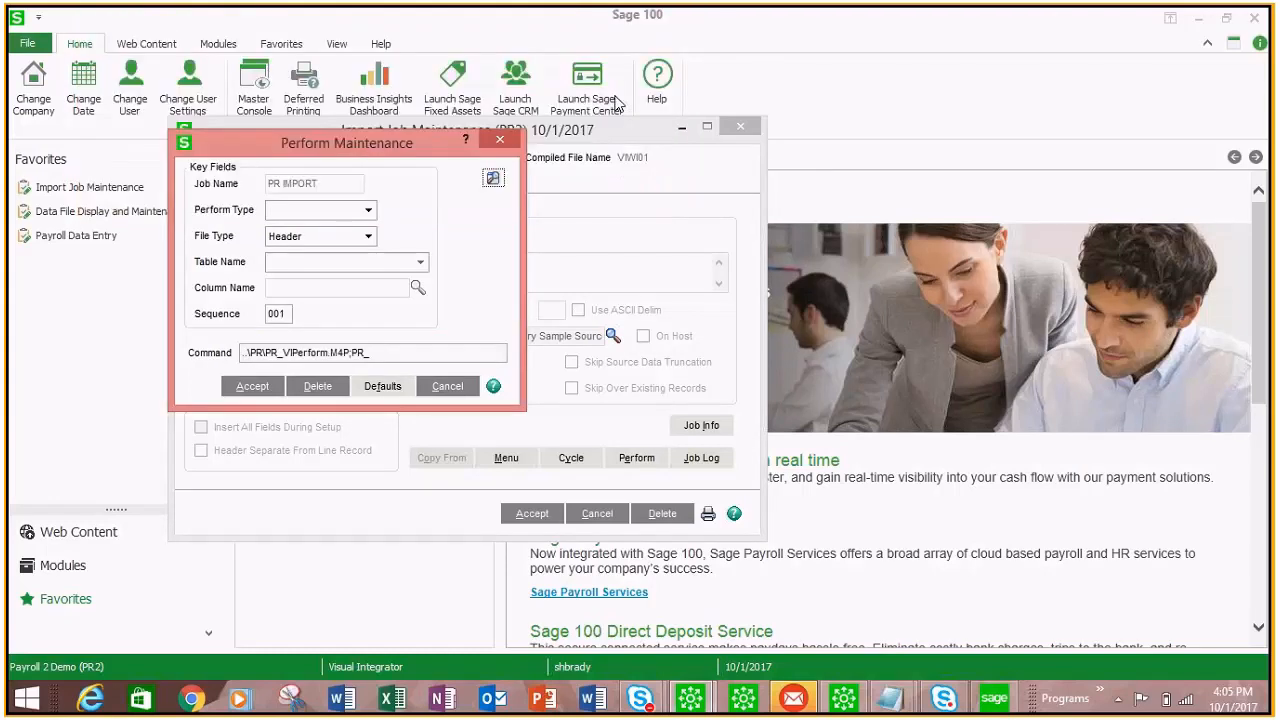
left_click(501, 141)
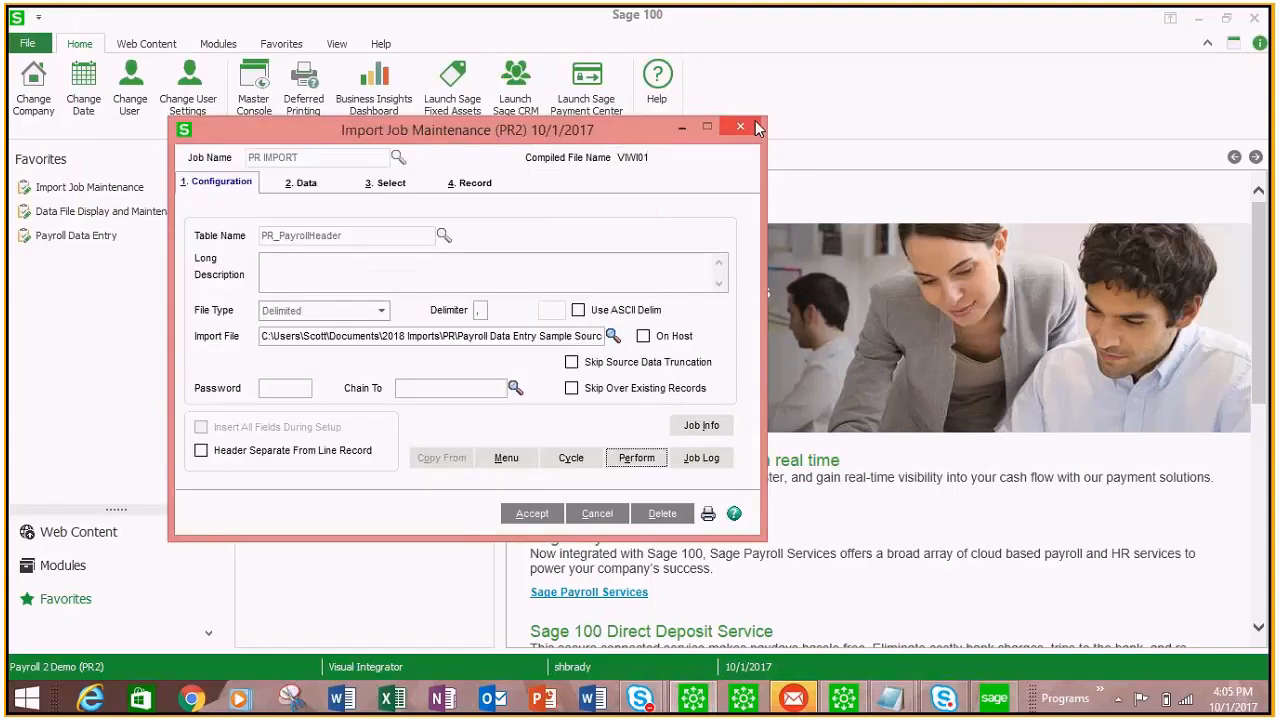
left_click(530, 513)
left_click(684, 278)
Step: Close the duplicate import job selection window and open the PAY CYCLE job in Import Job Maintenance
left_click(296, 226)
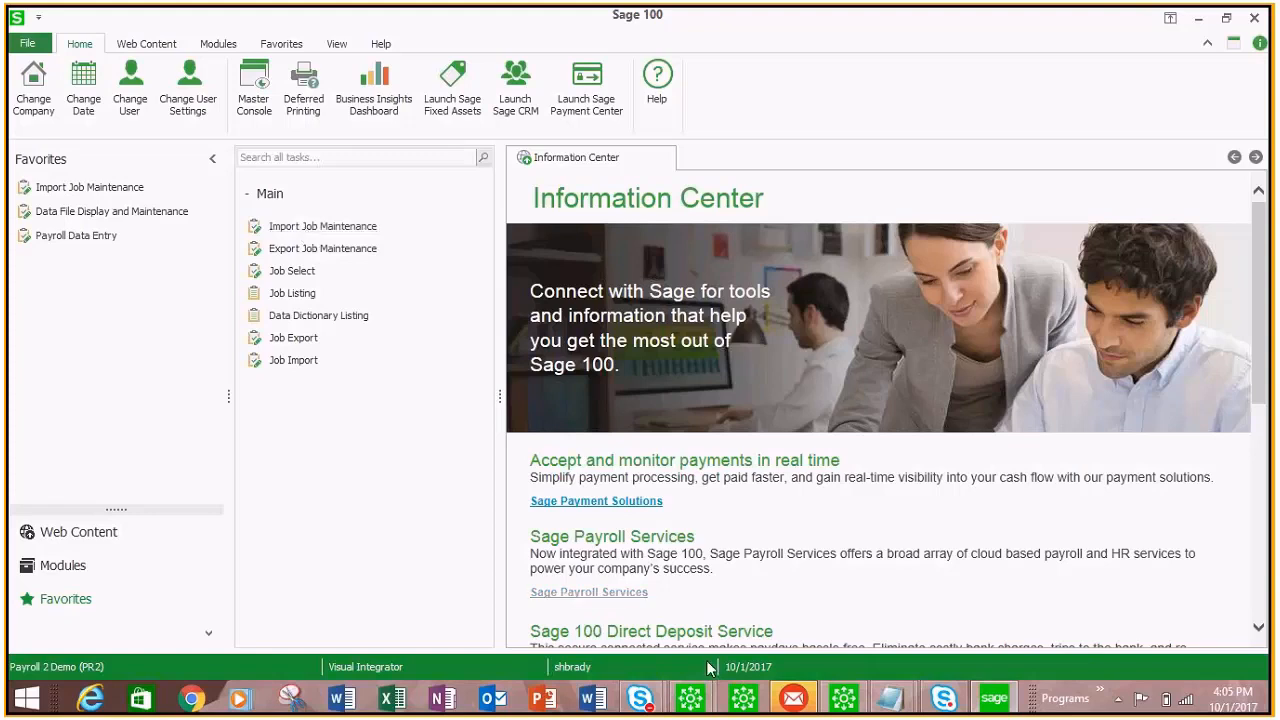
mouse_move(827, 704)
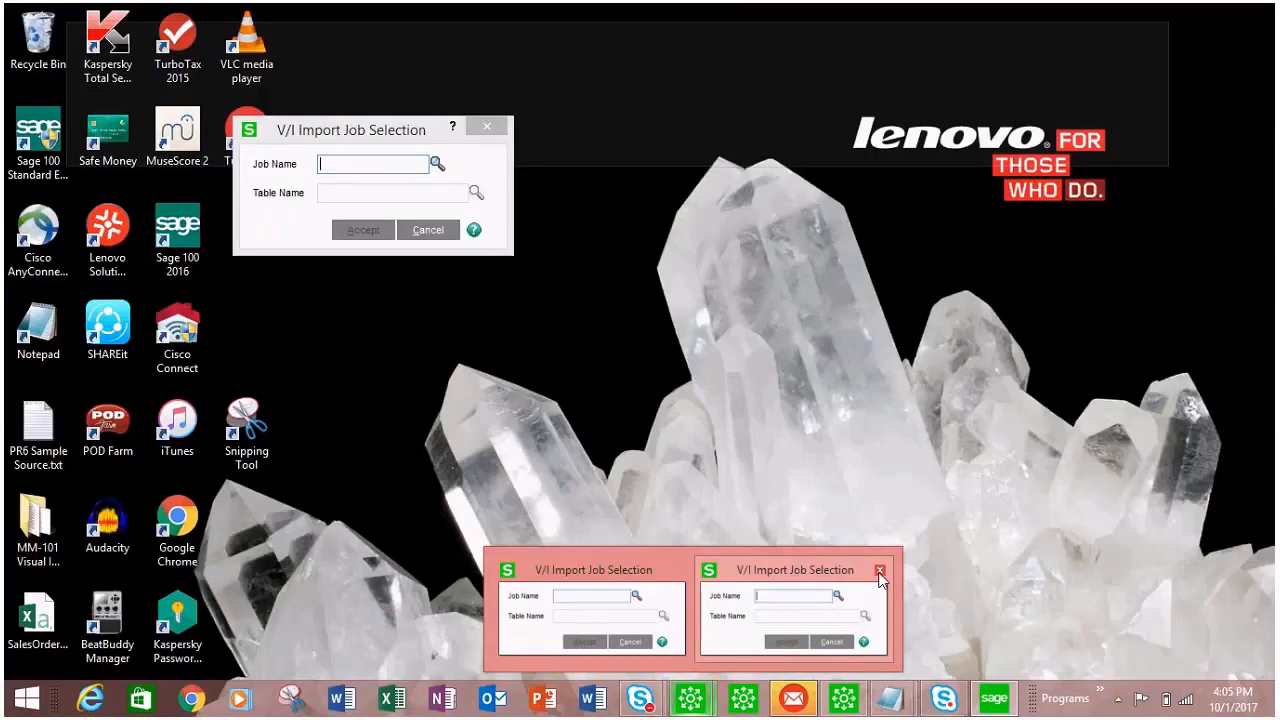
left_click(879, 572)
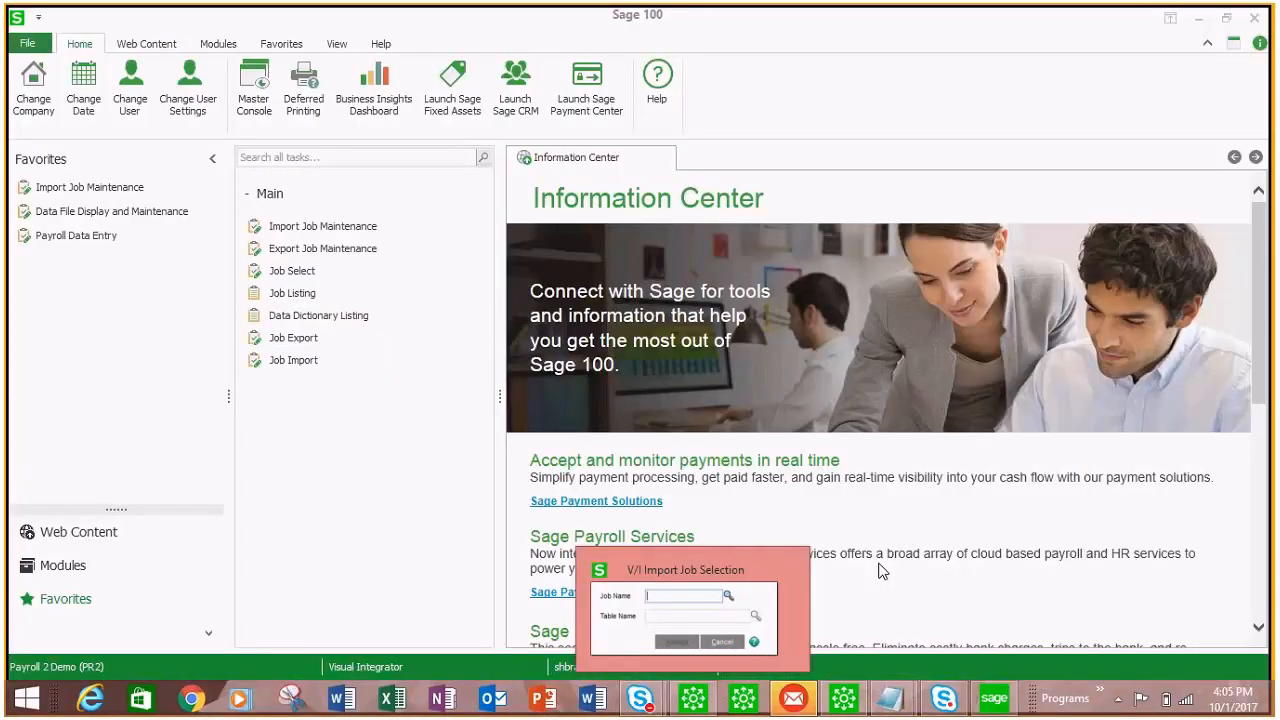
left_click(705, 608)
left_click(437, 163)
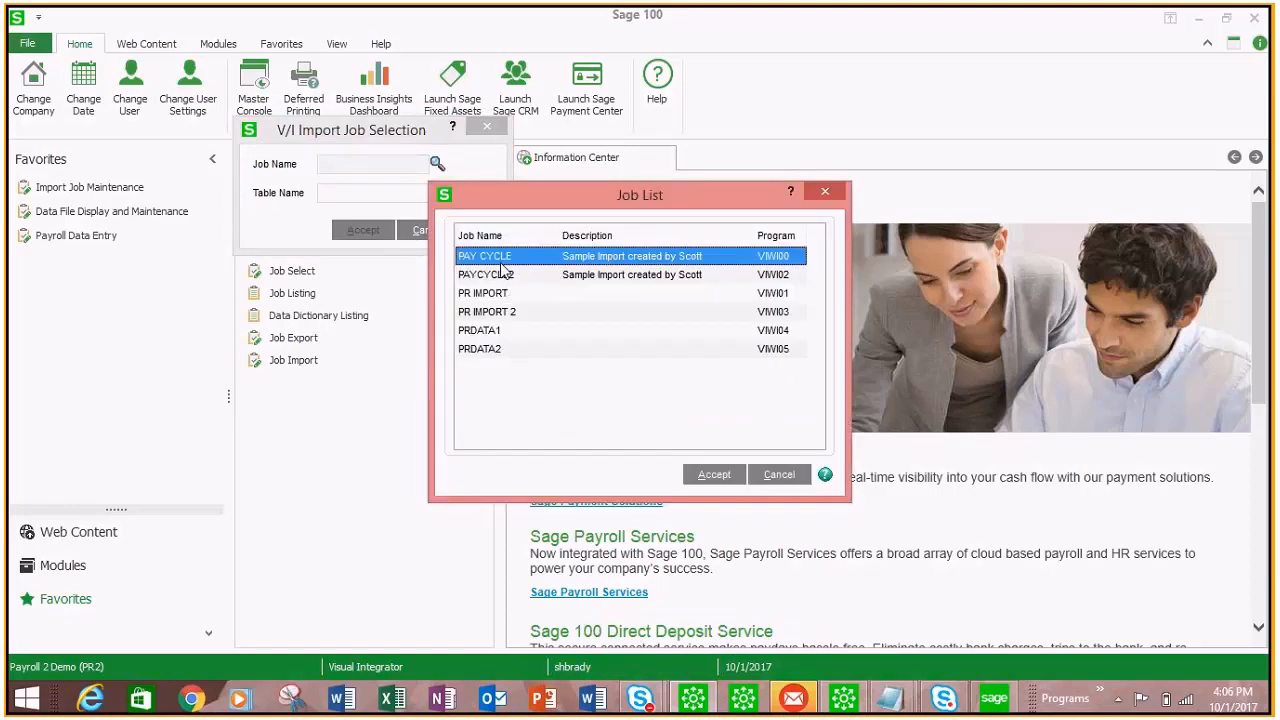
double_click(501, 263)
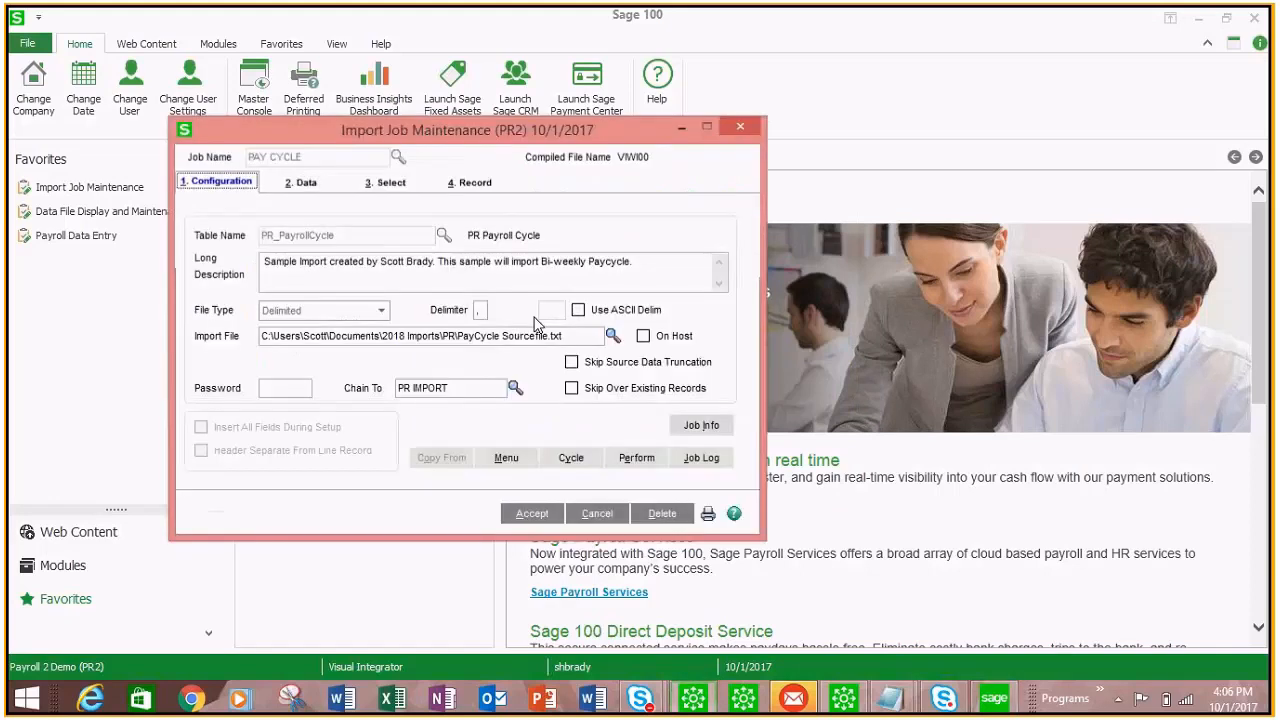
Step: Save and execute the PAY CYCLE job, importing its records into company PR2 without viewing the job log
left_click(532, 515)
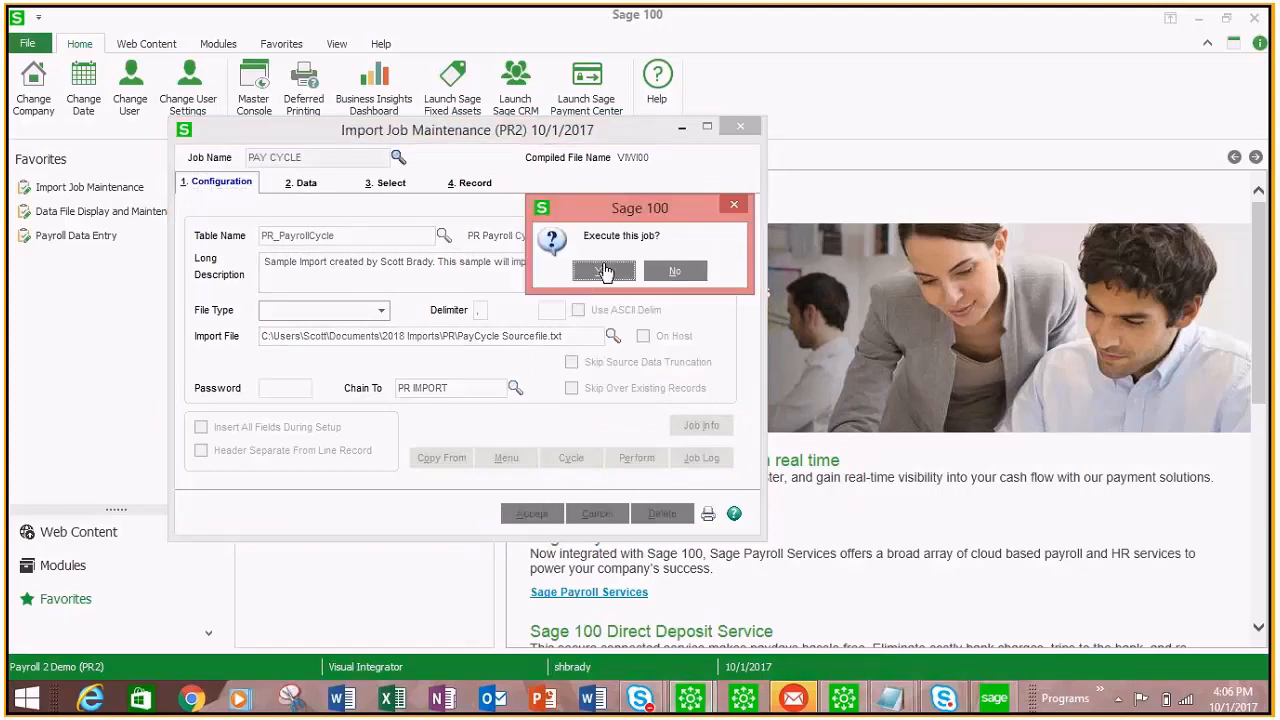
left_click(604, 271)
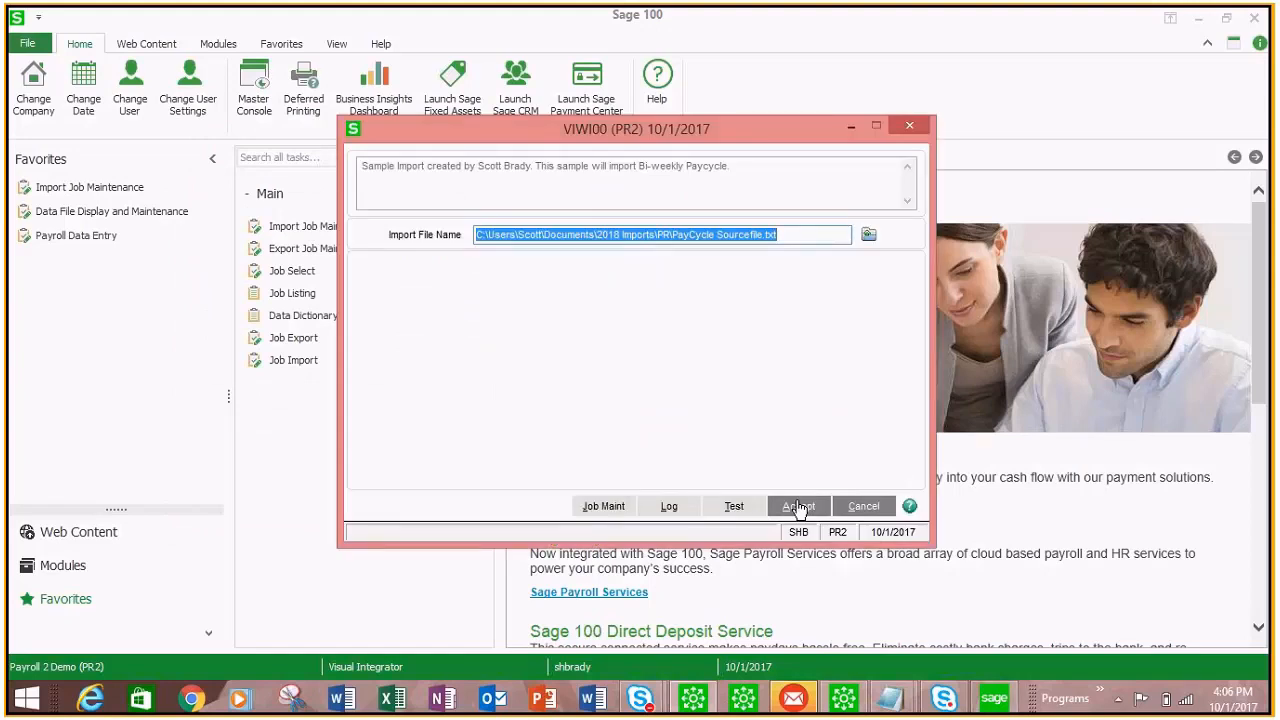
left_click(798, 507)
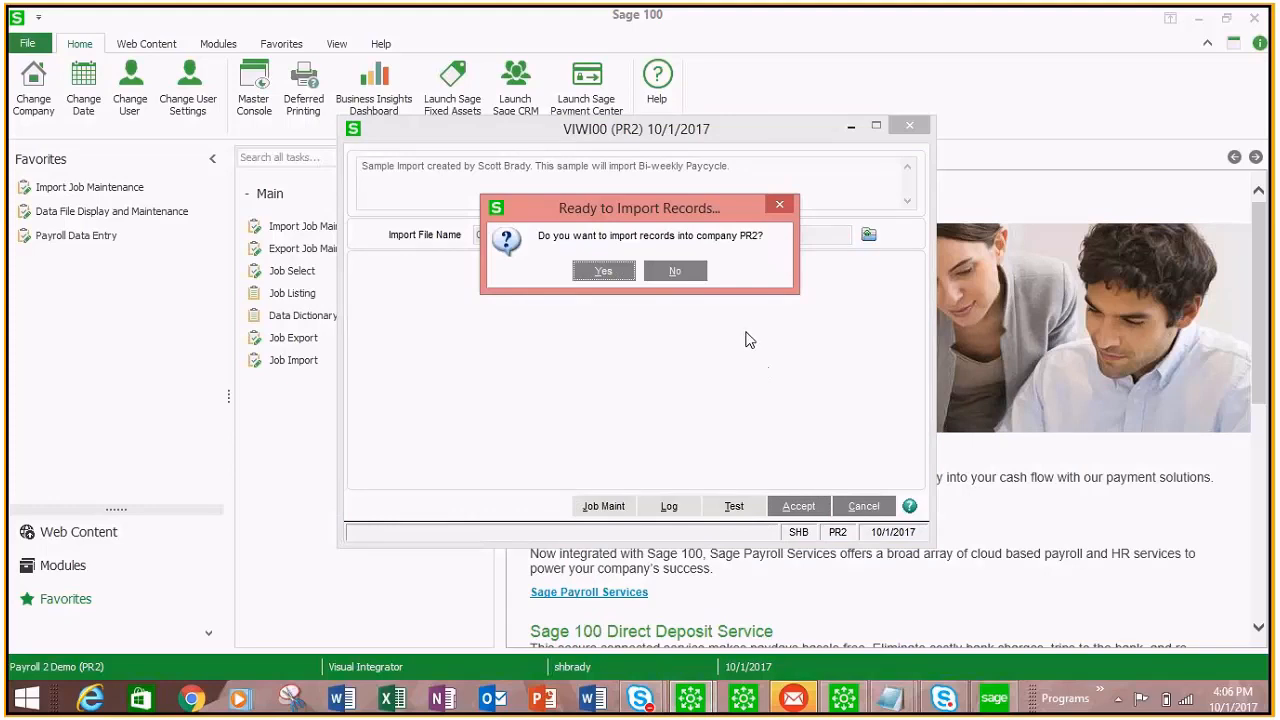
left_click_drag(701, 222, 731, 283)
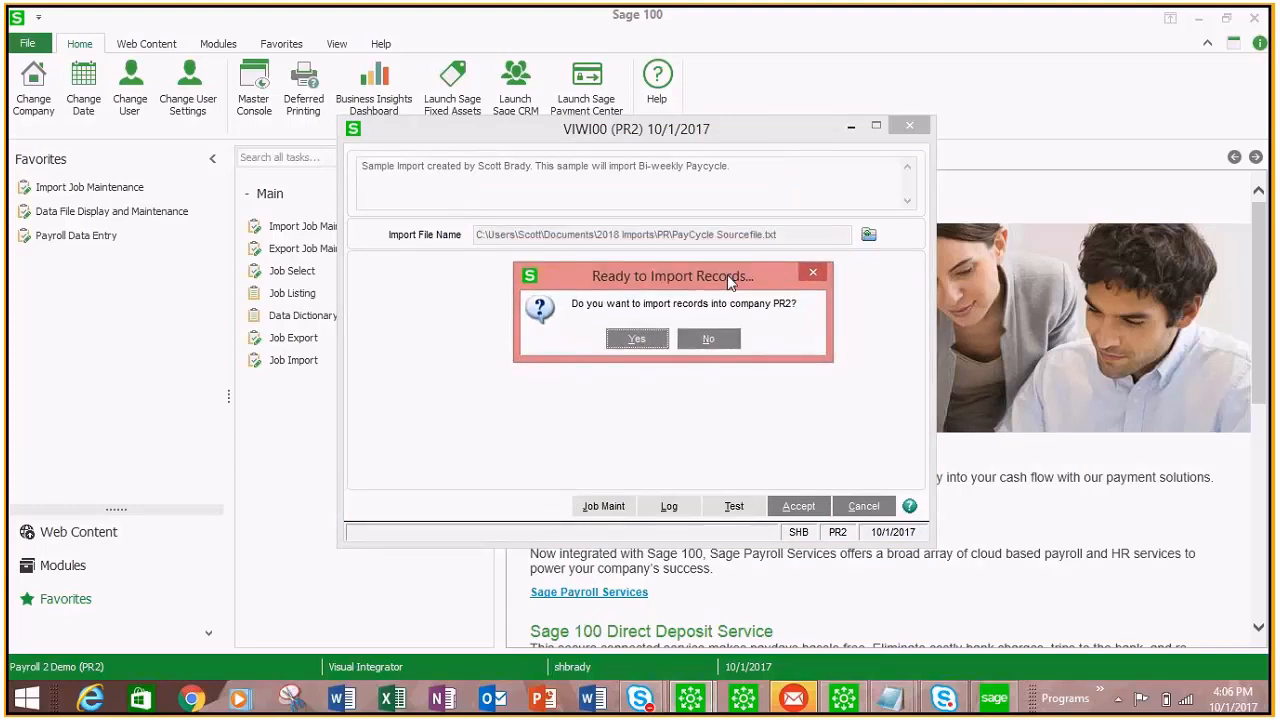
left_click(643, 339)
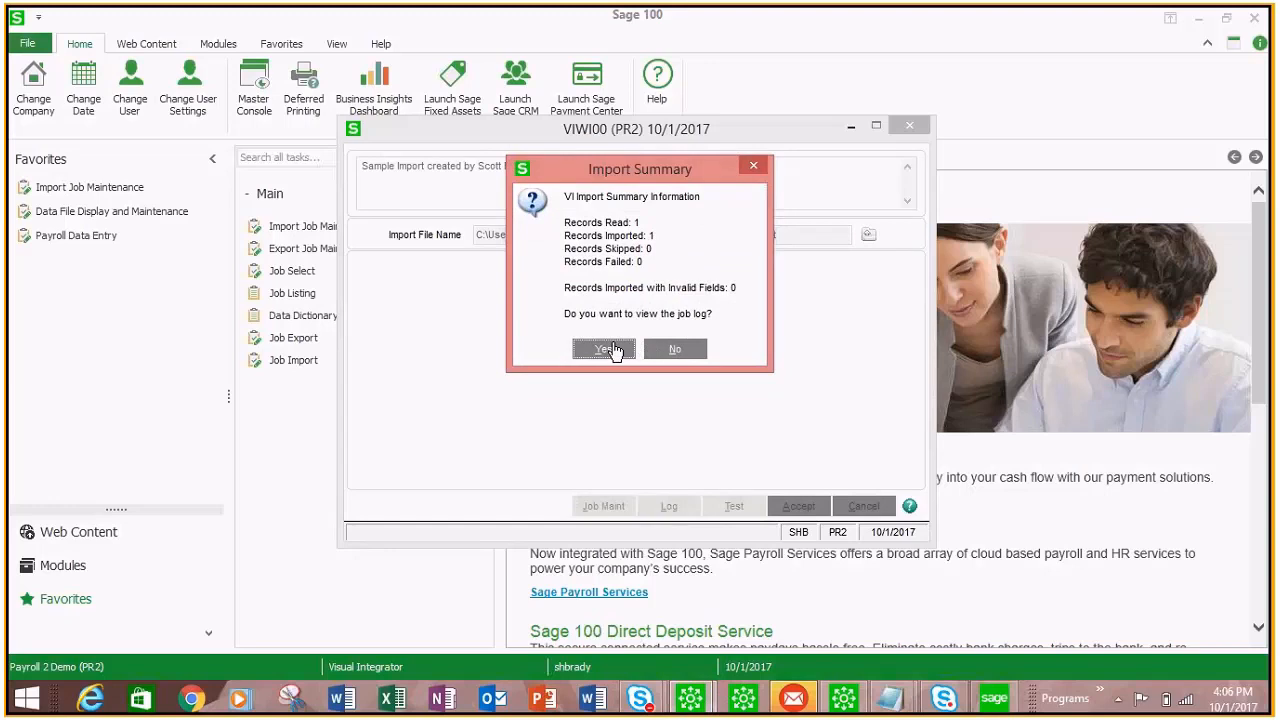
left_click(677, 350)
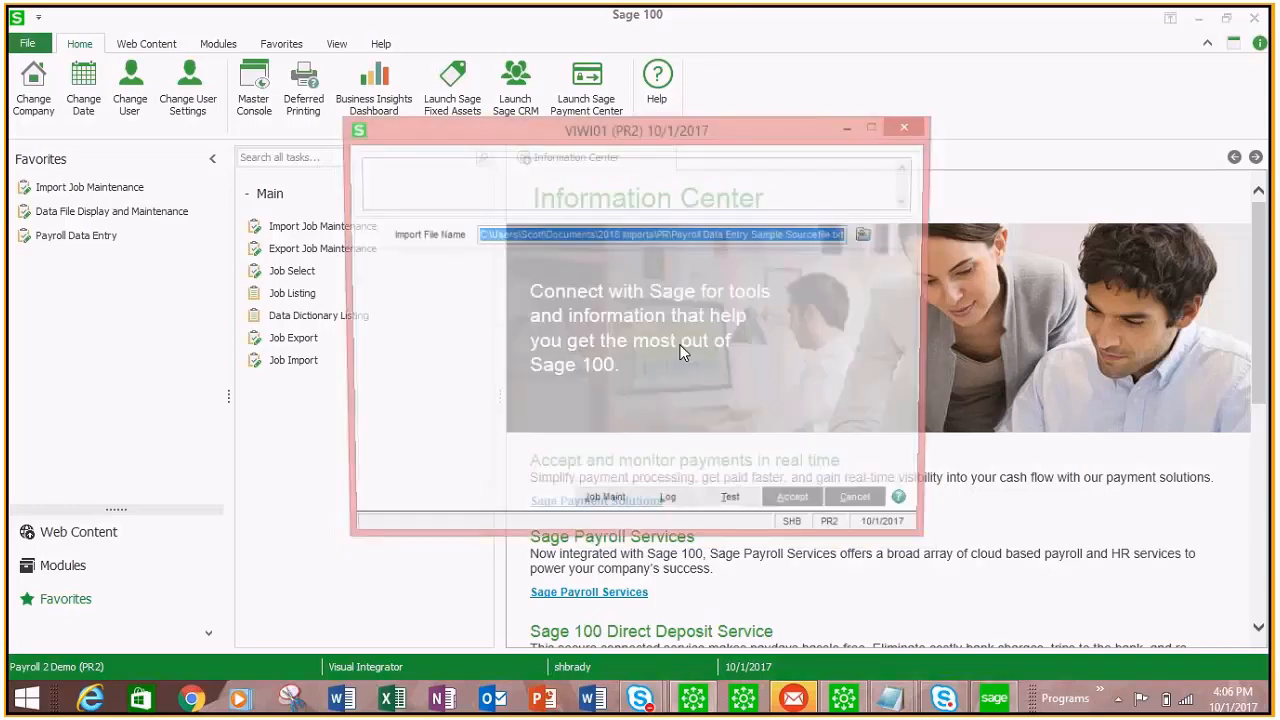
Step: Run the chained PR IMPORT job into company PR2 and review the first record's detail in the job log
left_click(800, 505)
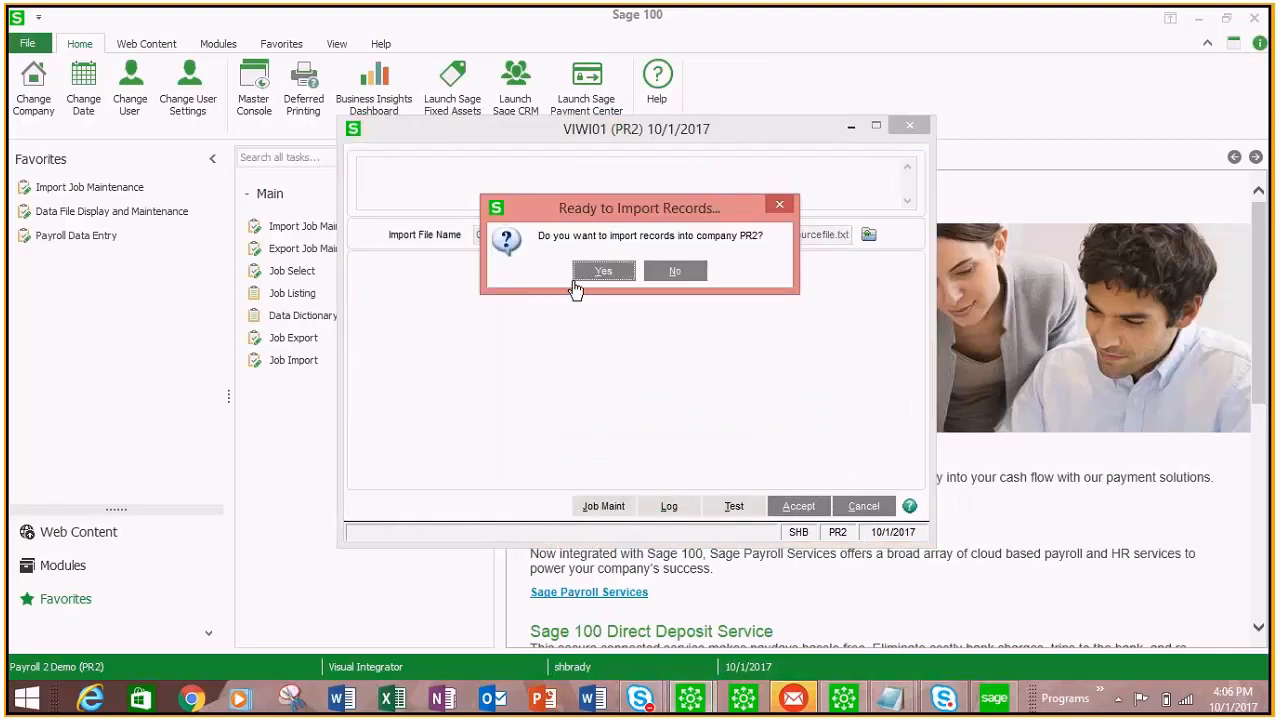
left_click(607, 272)
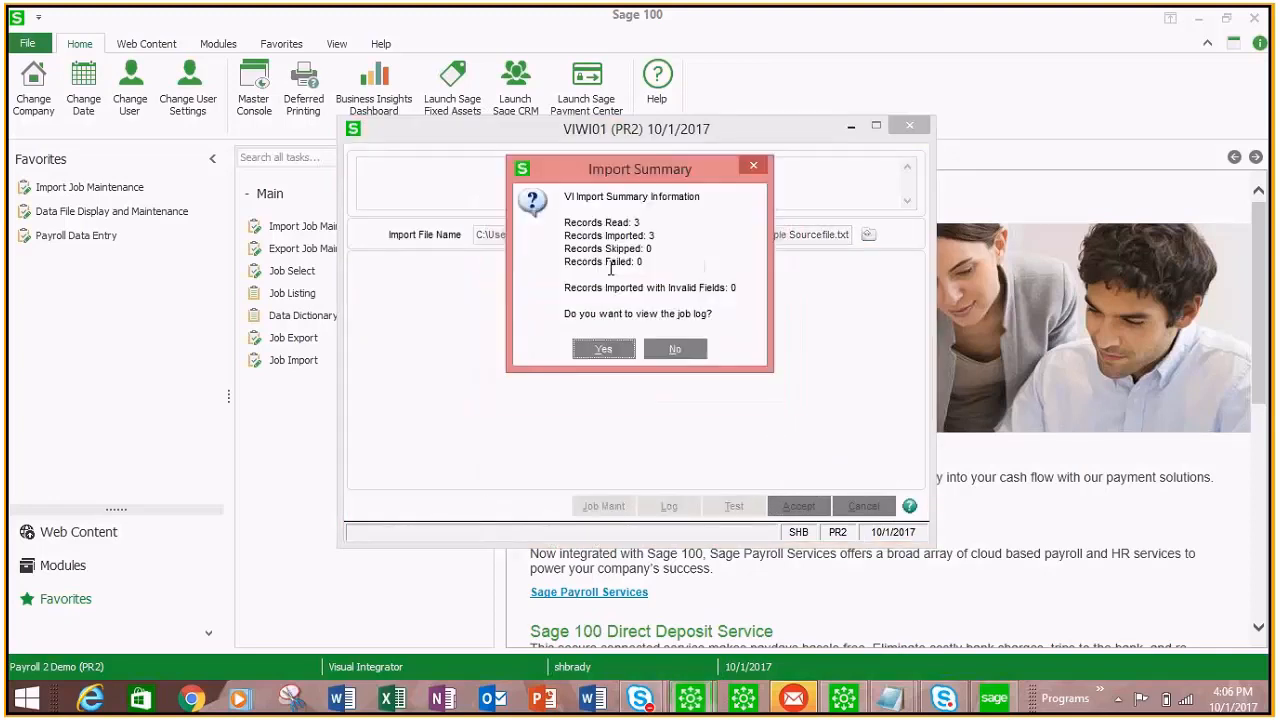
left_click(606, 349)
double_click(637, 193)
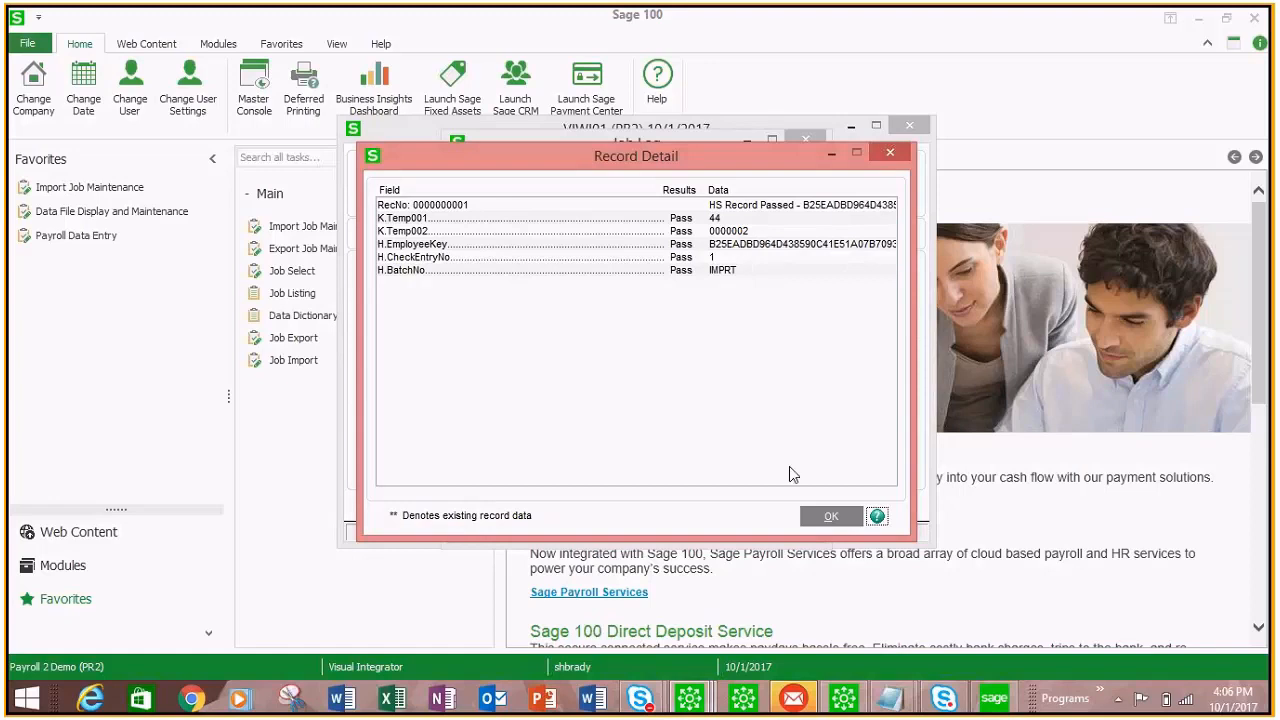
left_click(832, 517)
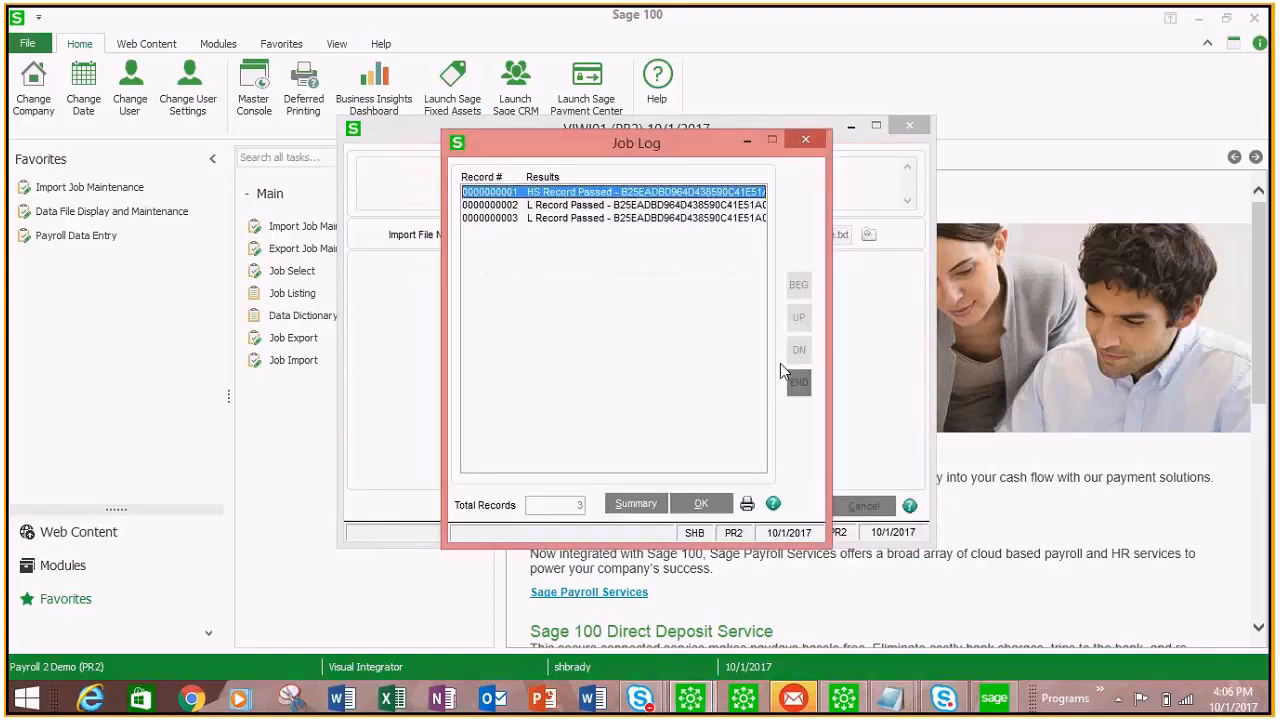
left_click(703, 503)
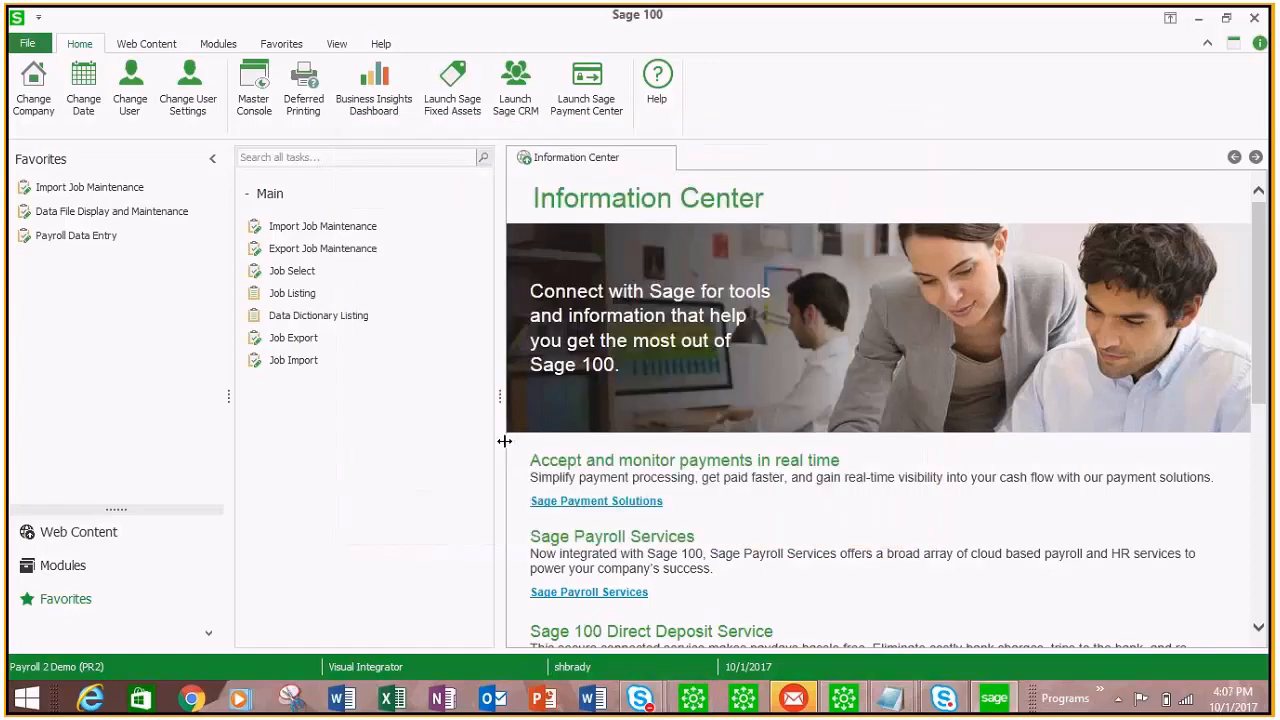
Step: Open Payroll Data Entry with batch IMPRT and accept its pay cycle settings
left_click(65, 236)
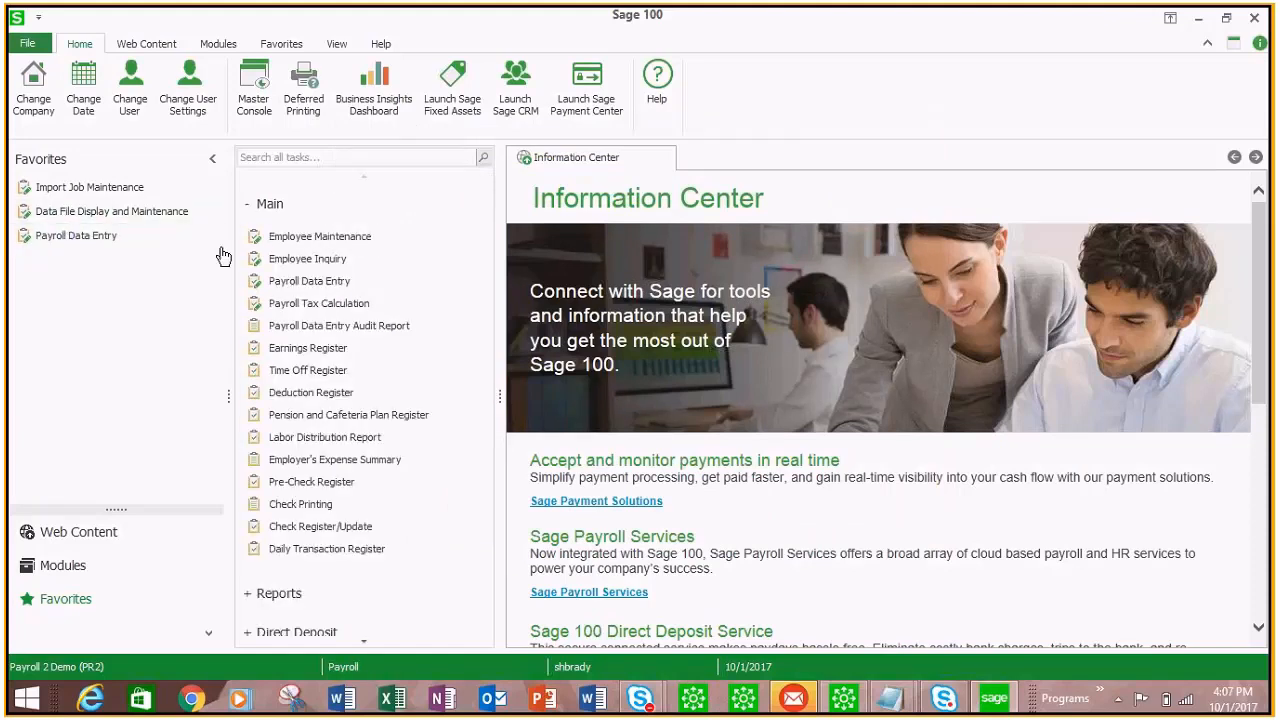
left_click(566, 281)
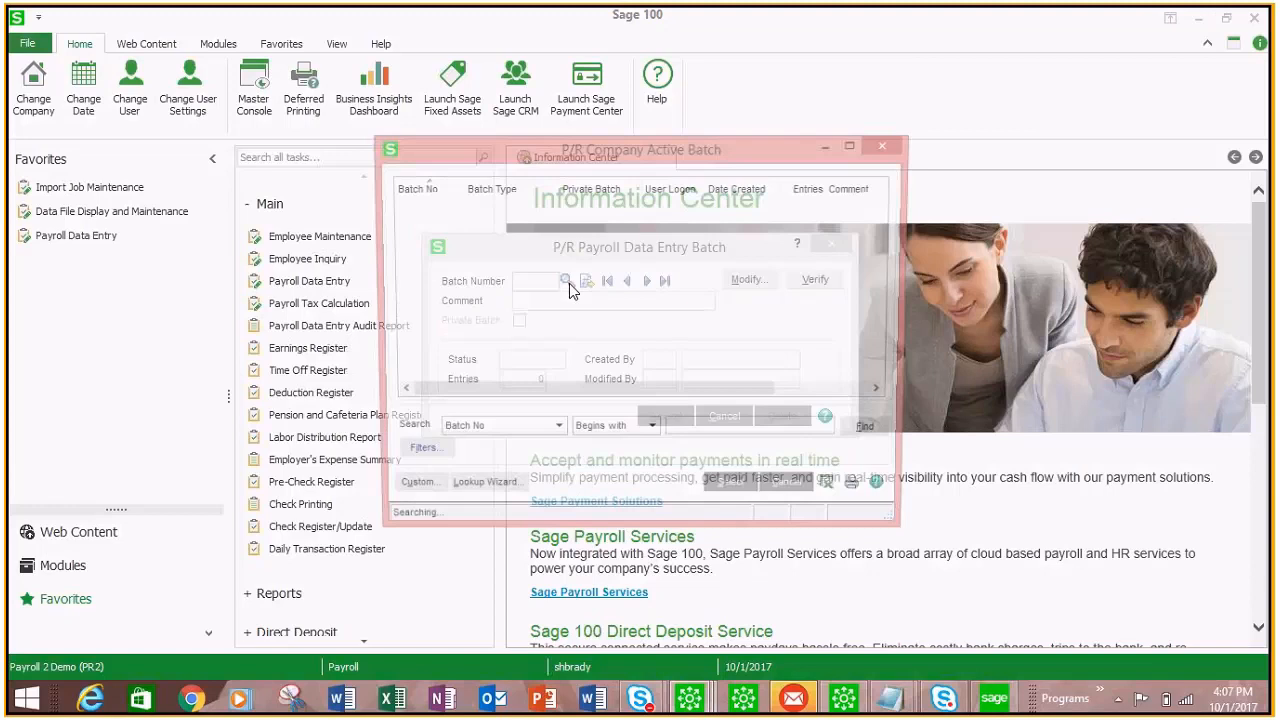
left_click(735, 487)
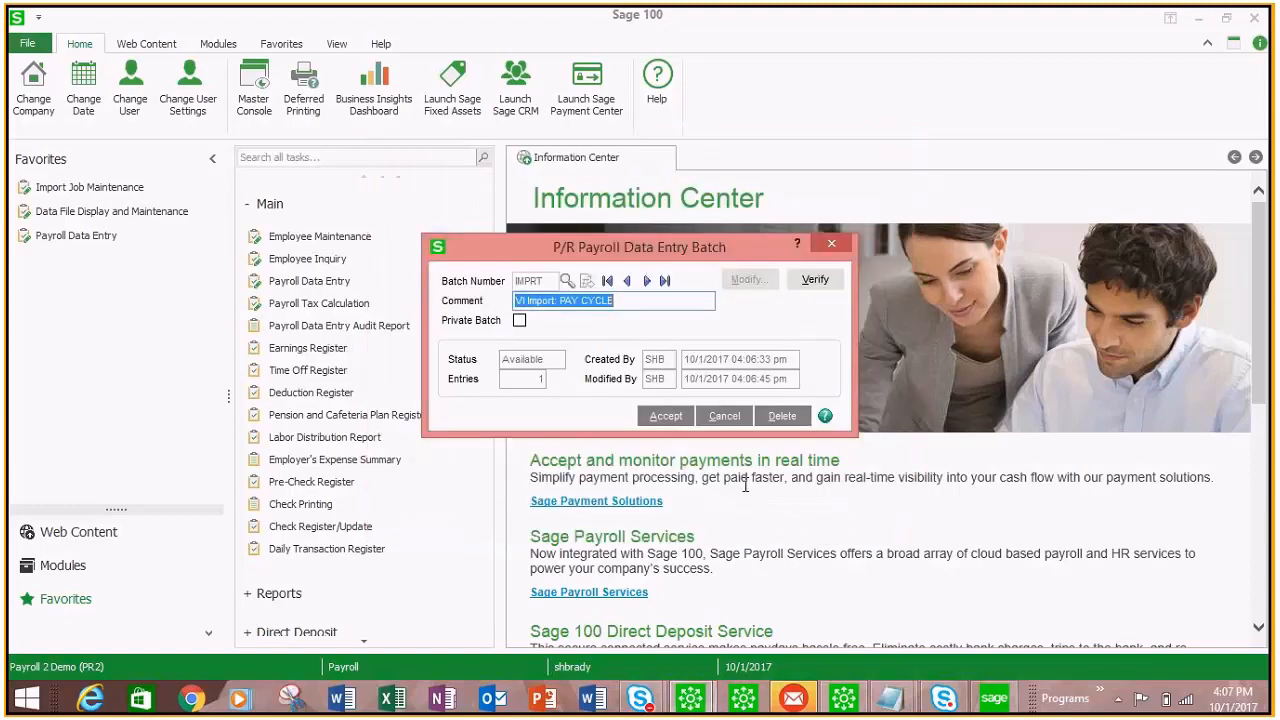
left_click(665, 416)
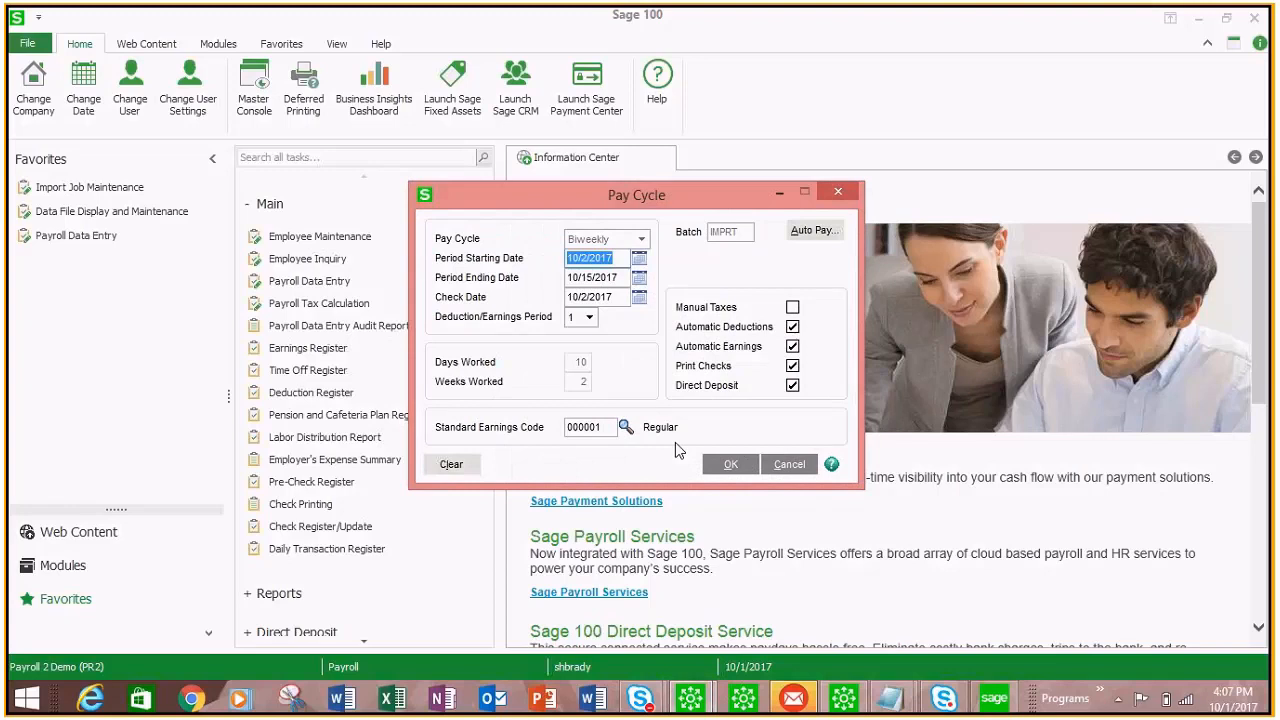
left_click(730, 464)
Step: Open the imported employee's payroll entry and examine its earning and deduction lines from the first row
left_click(520, 50)
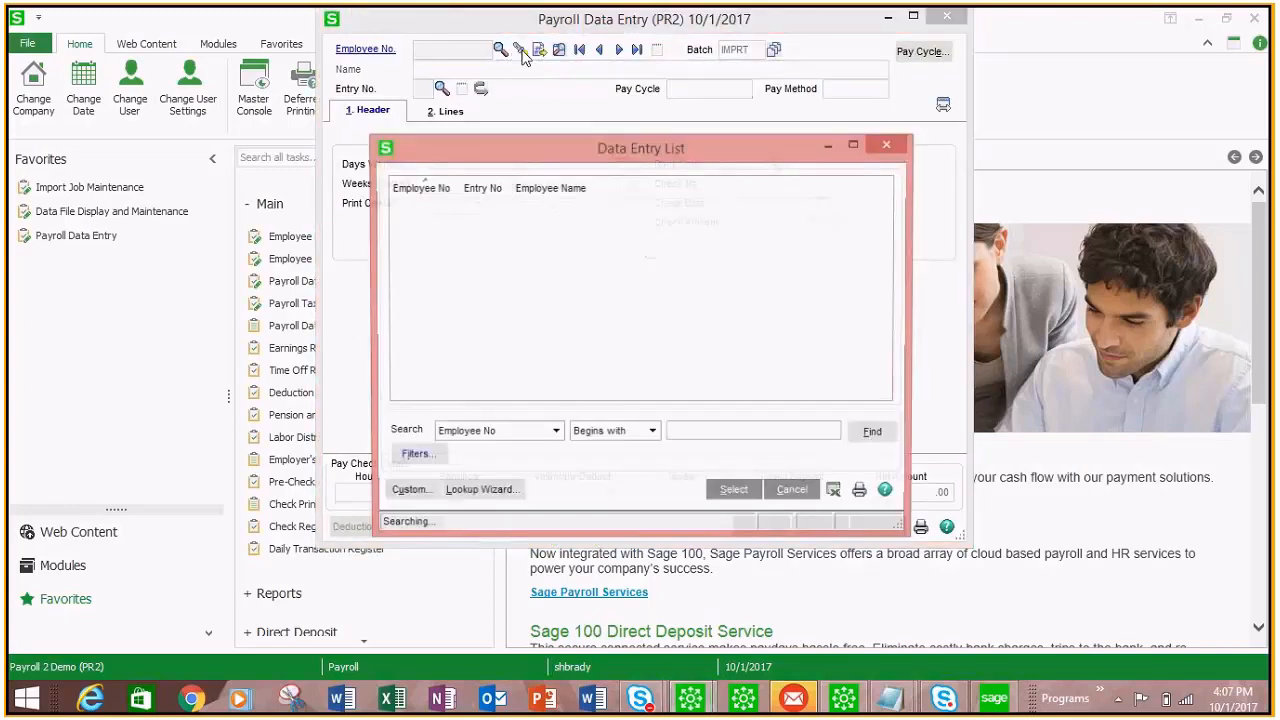
left_click(735, 491)
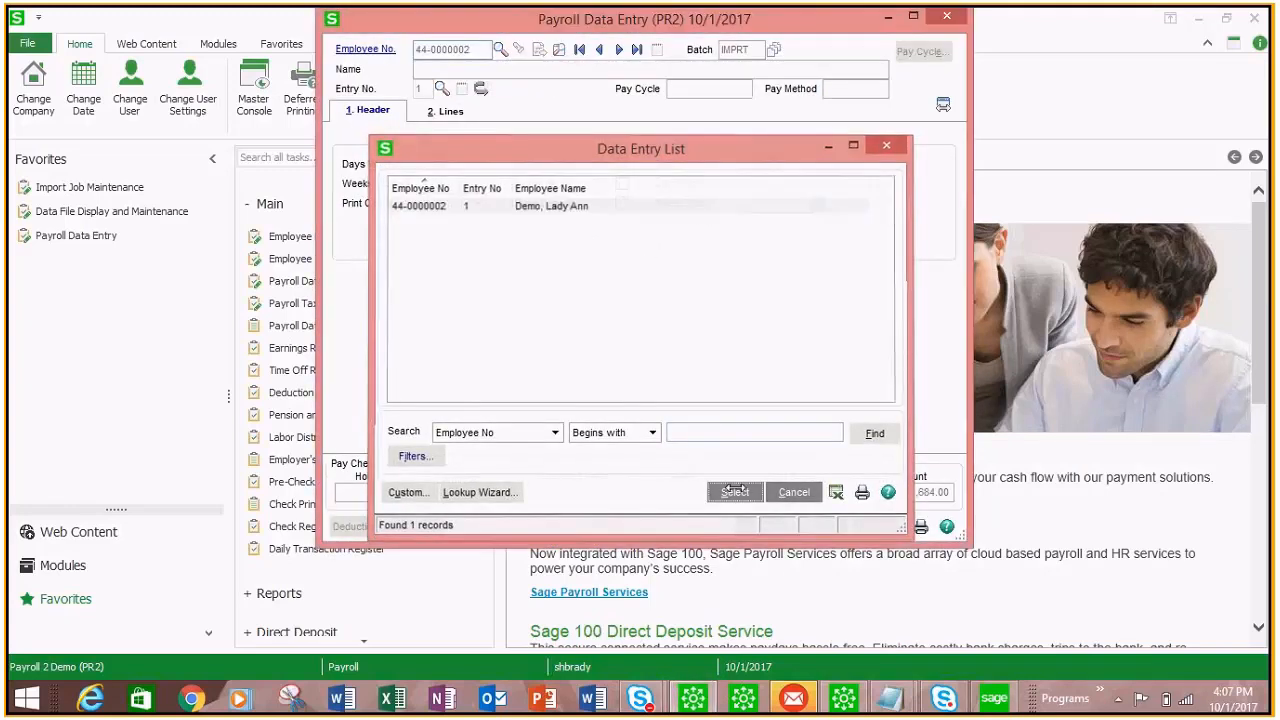
left_click(445, 112)
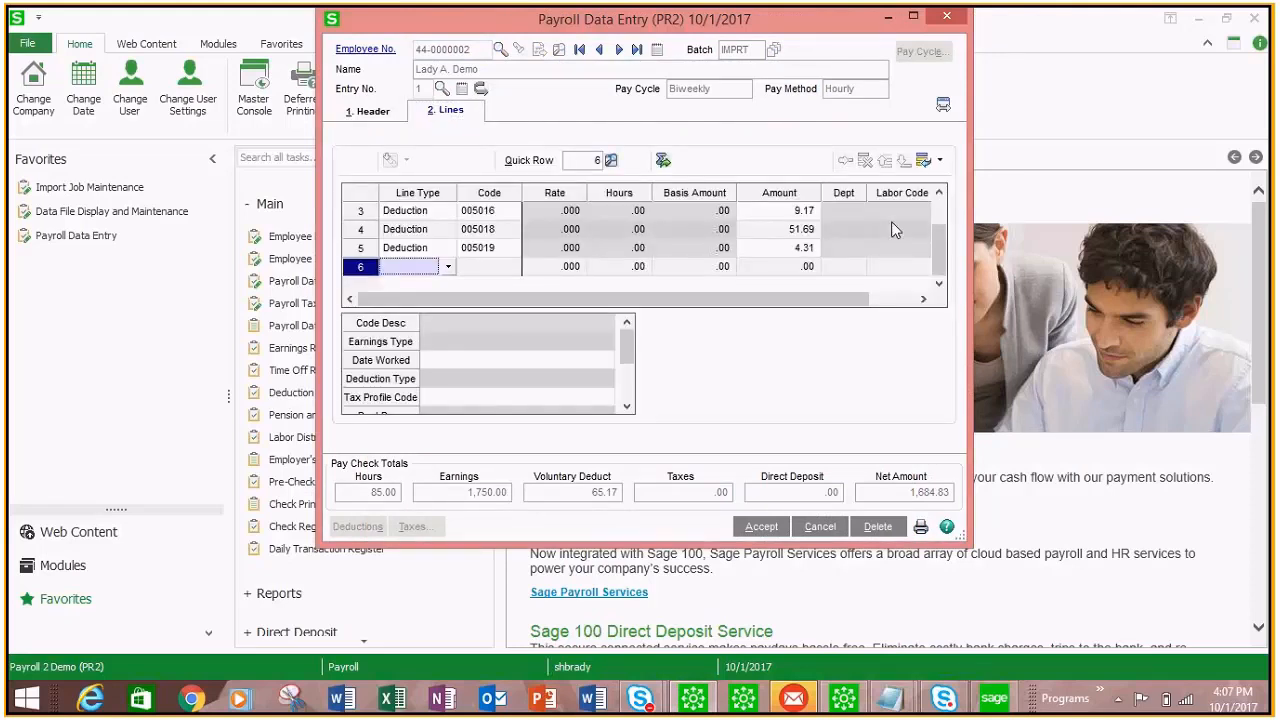
scroll(891, 221, "up", 2)
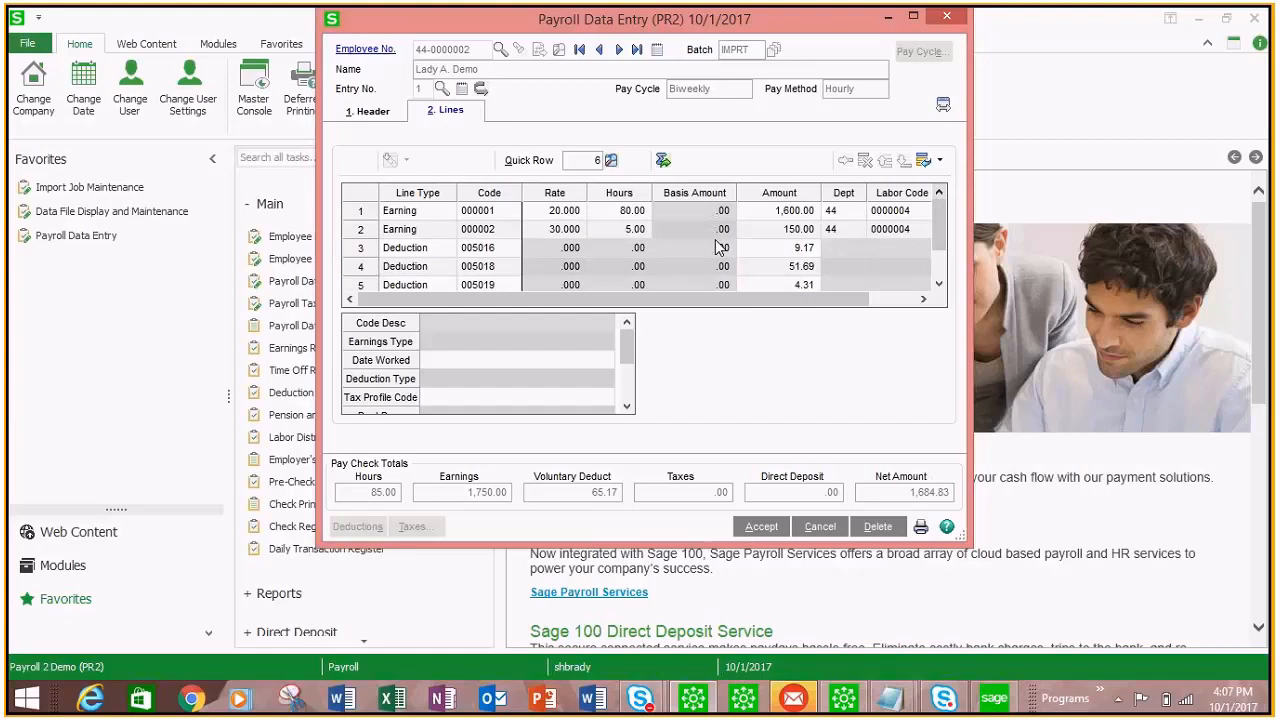